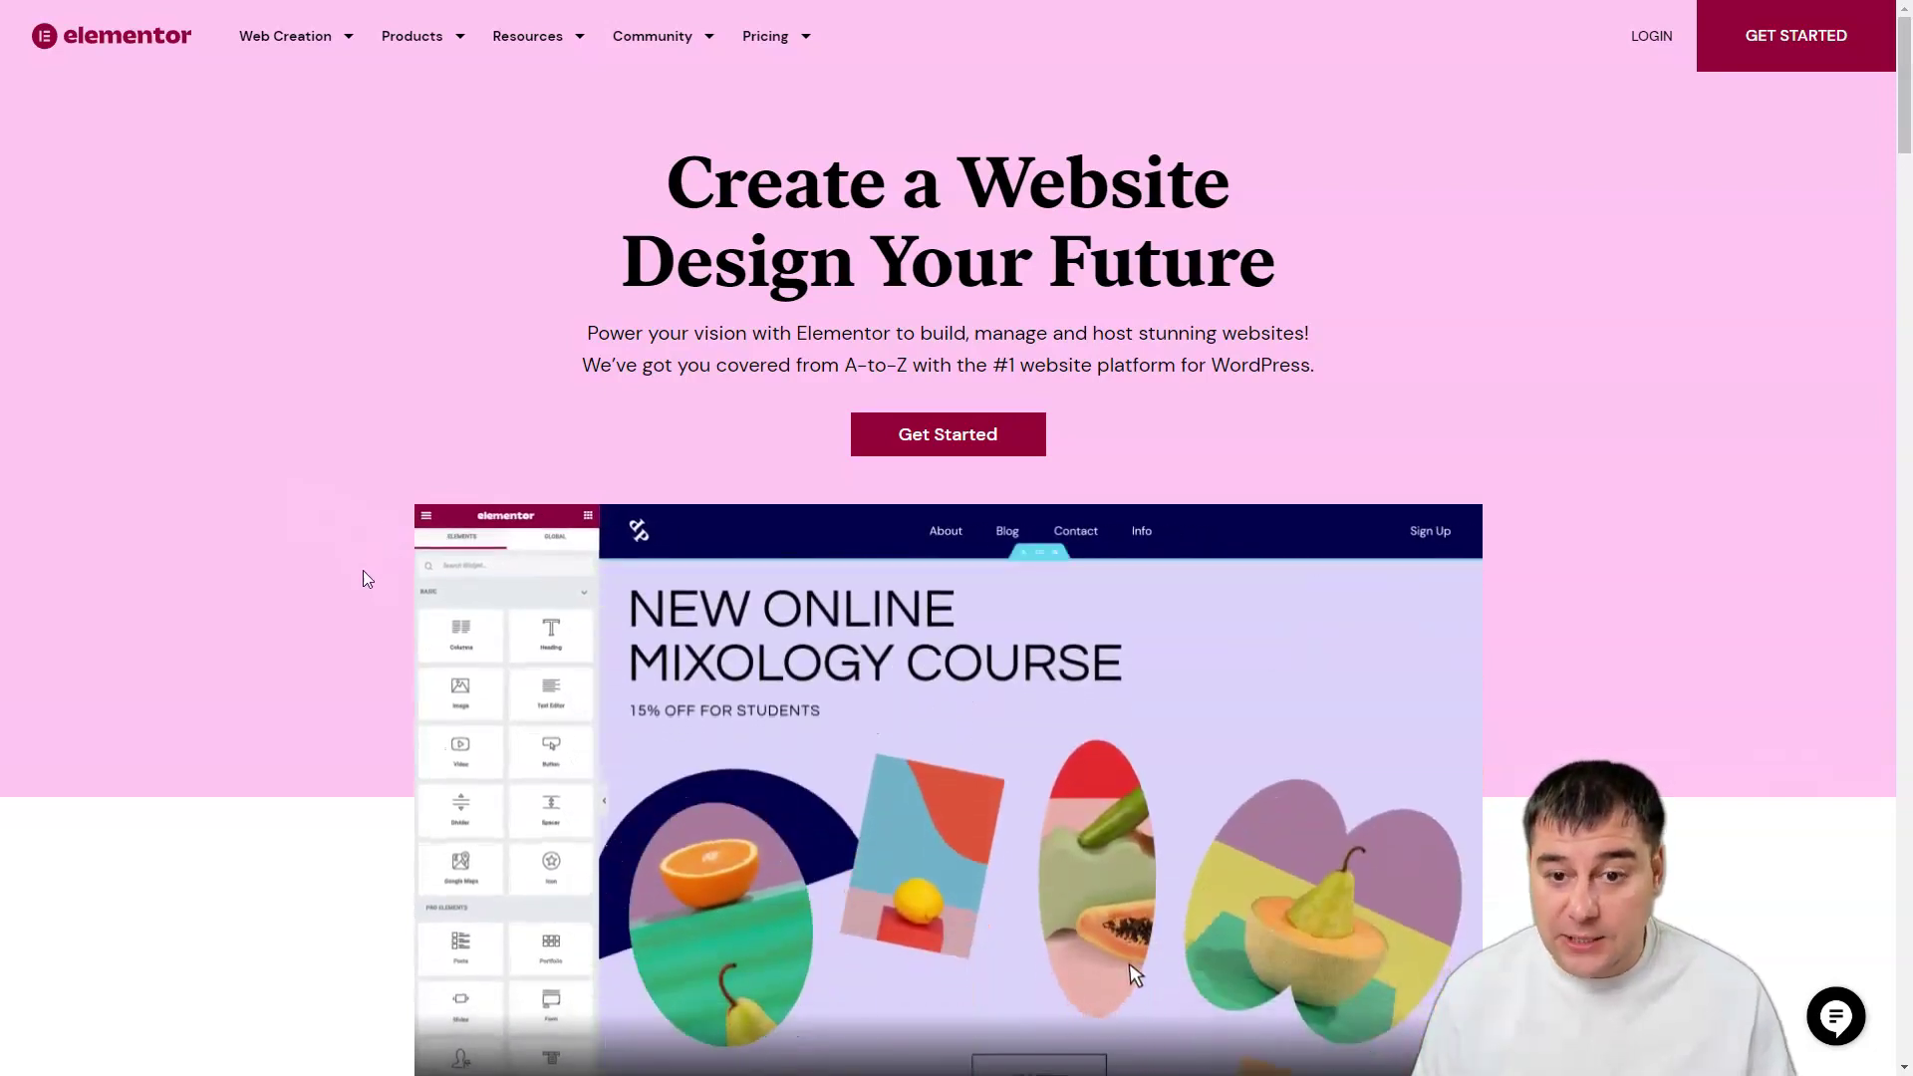
# Step: Examine the homepage's Web Creation, Resources and Community offerings and its highlights on the drag-and-drop editor and full website designs
pyautogui.scroll(-4, 362, 578)
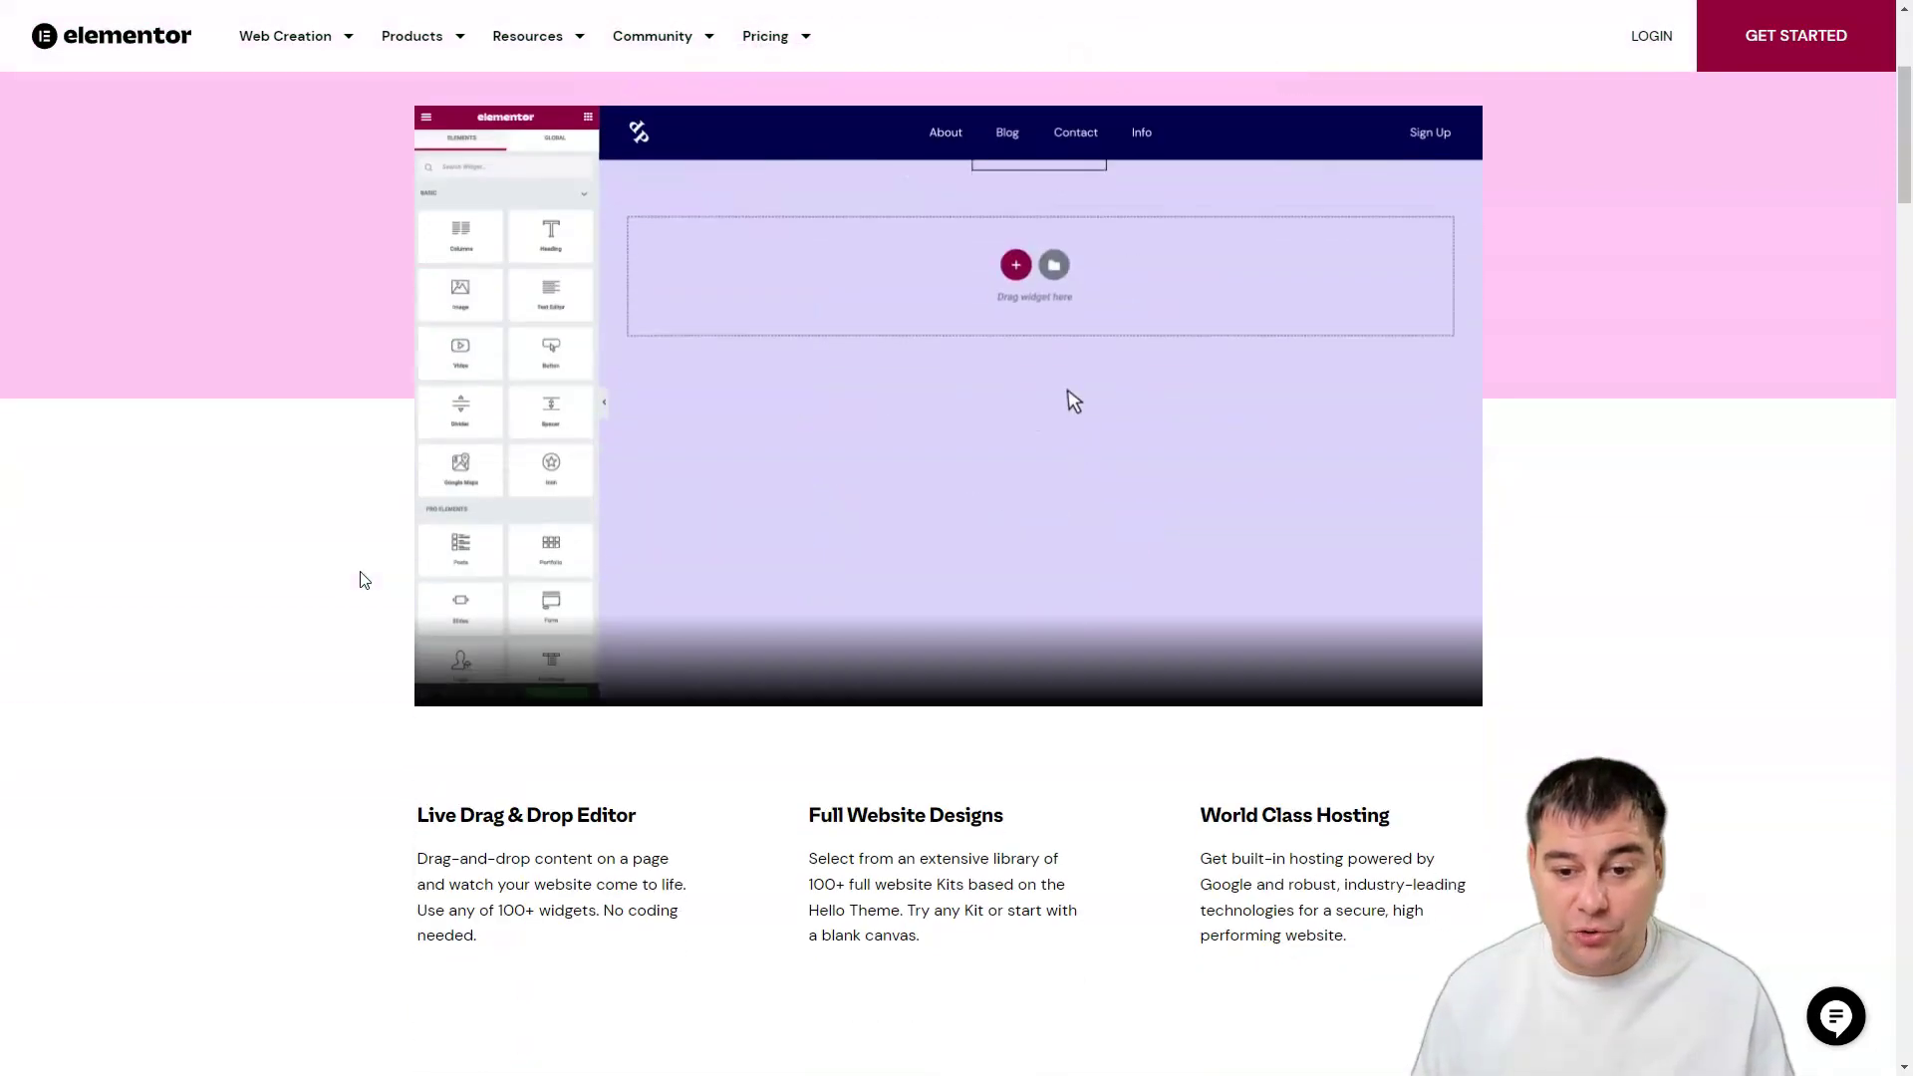
pyautogui.scroll(4, 364, 580)
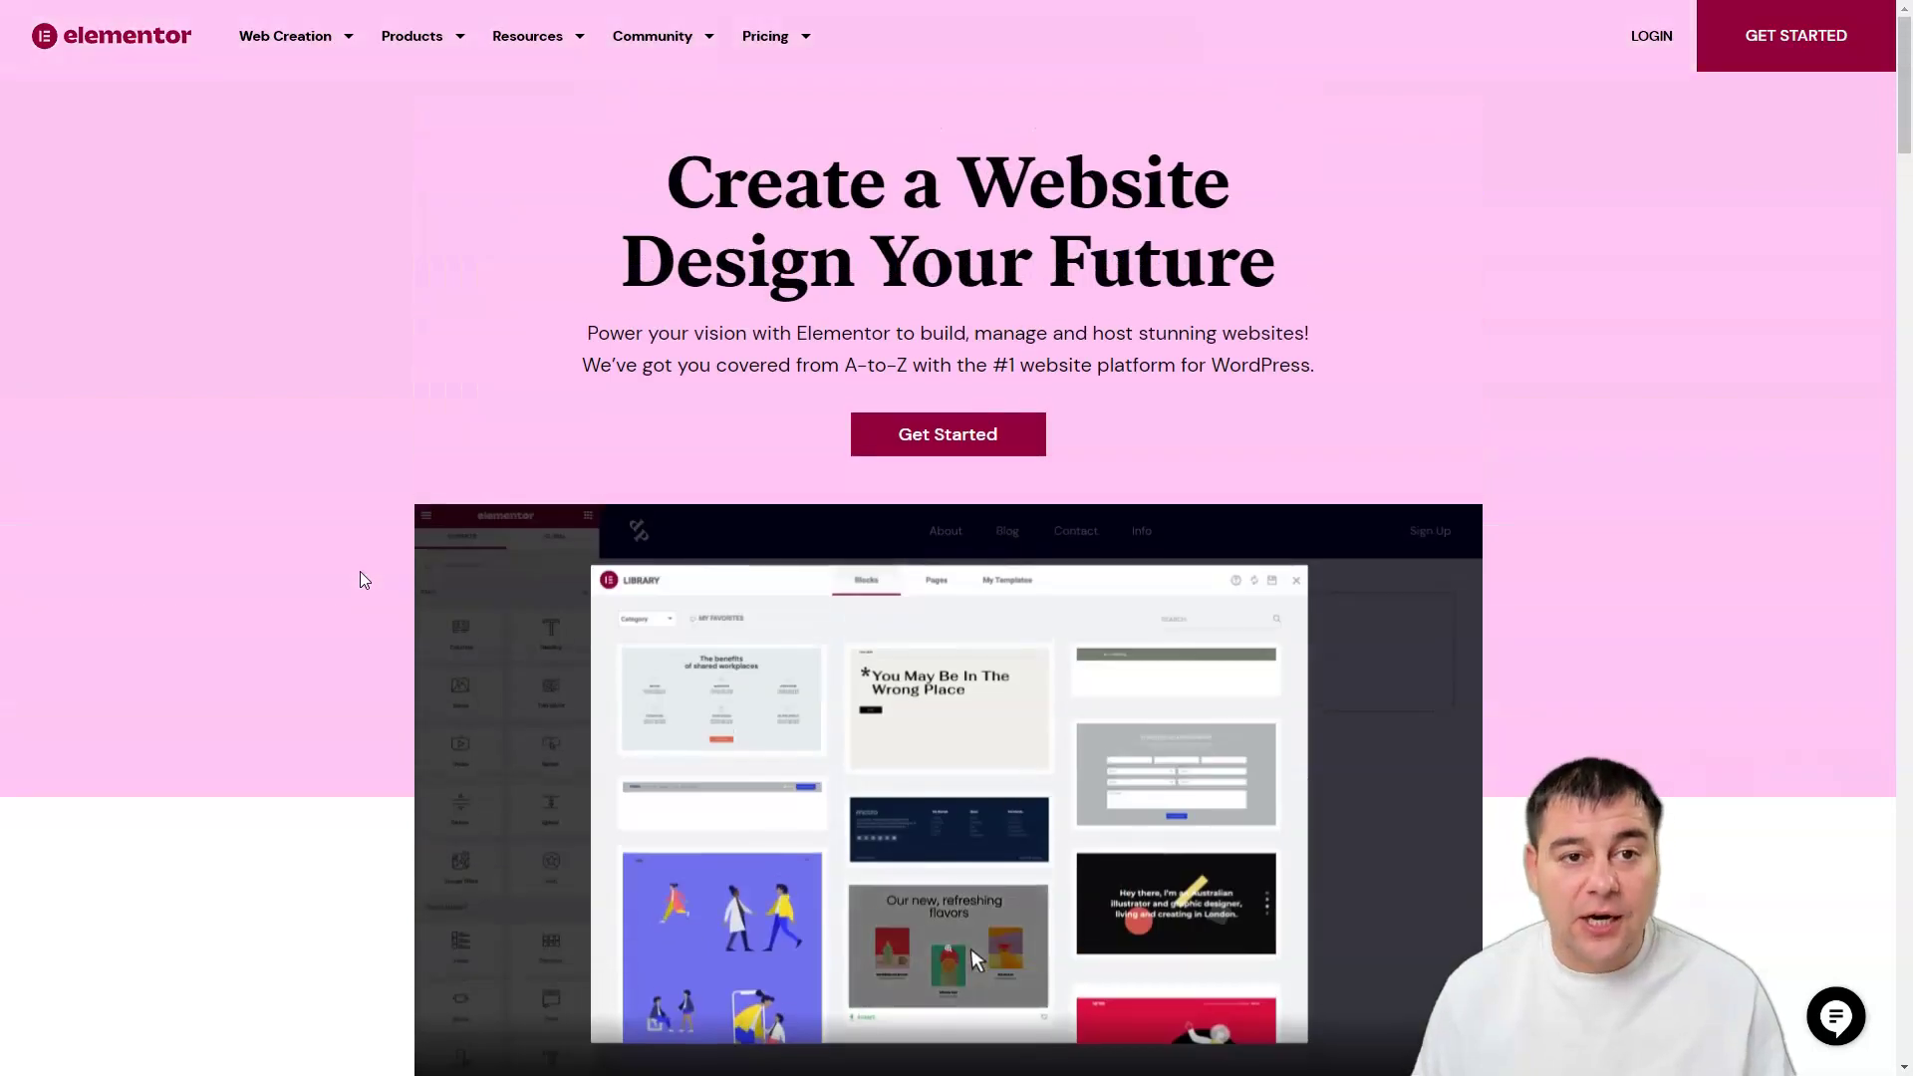
pyautogui.moveTo(347, 42)
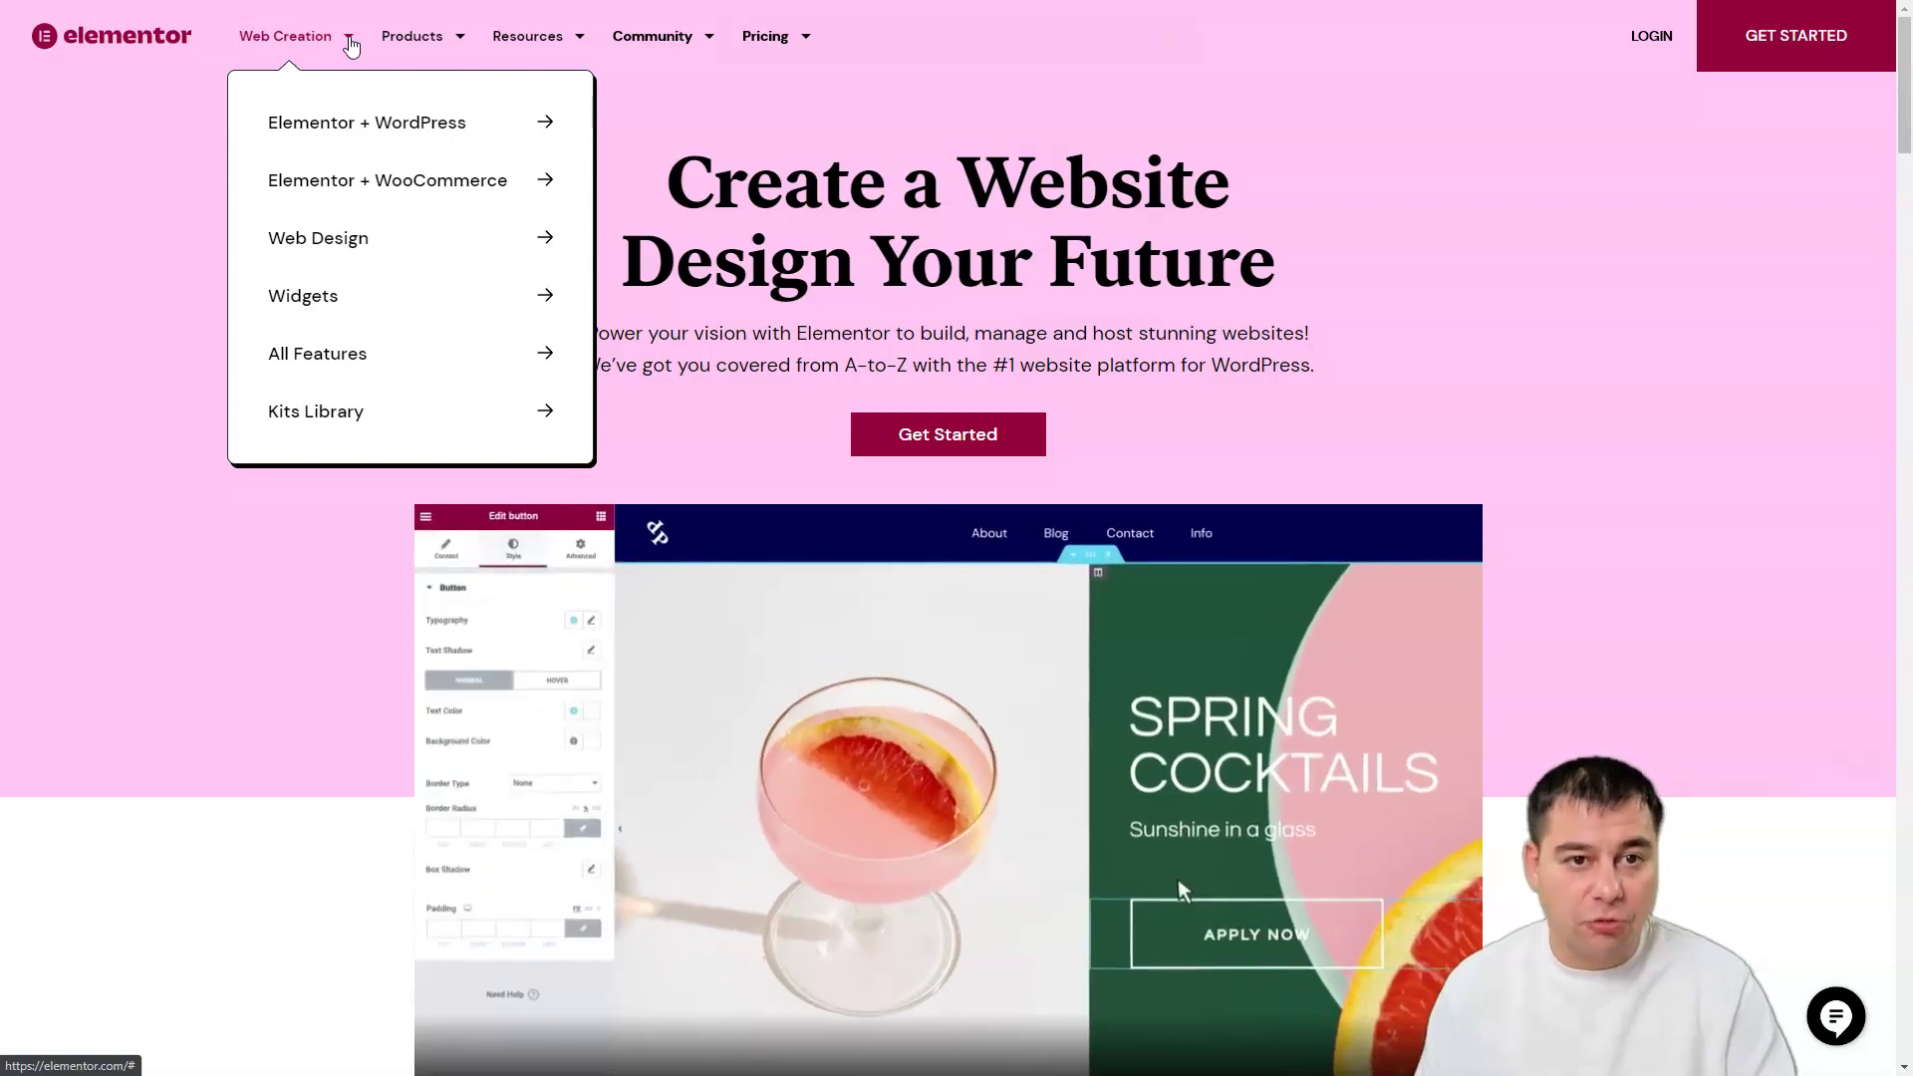
pyautogui.moveTo(426, 44)
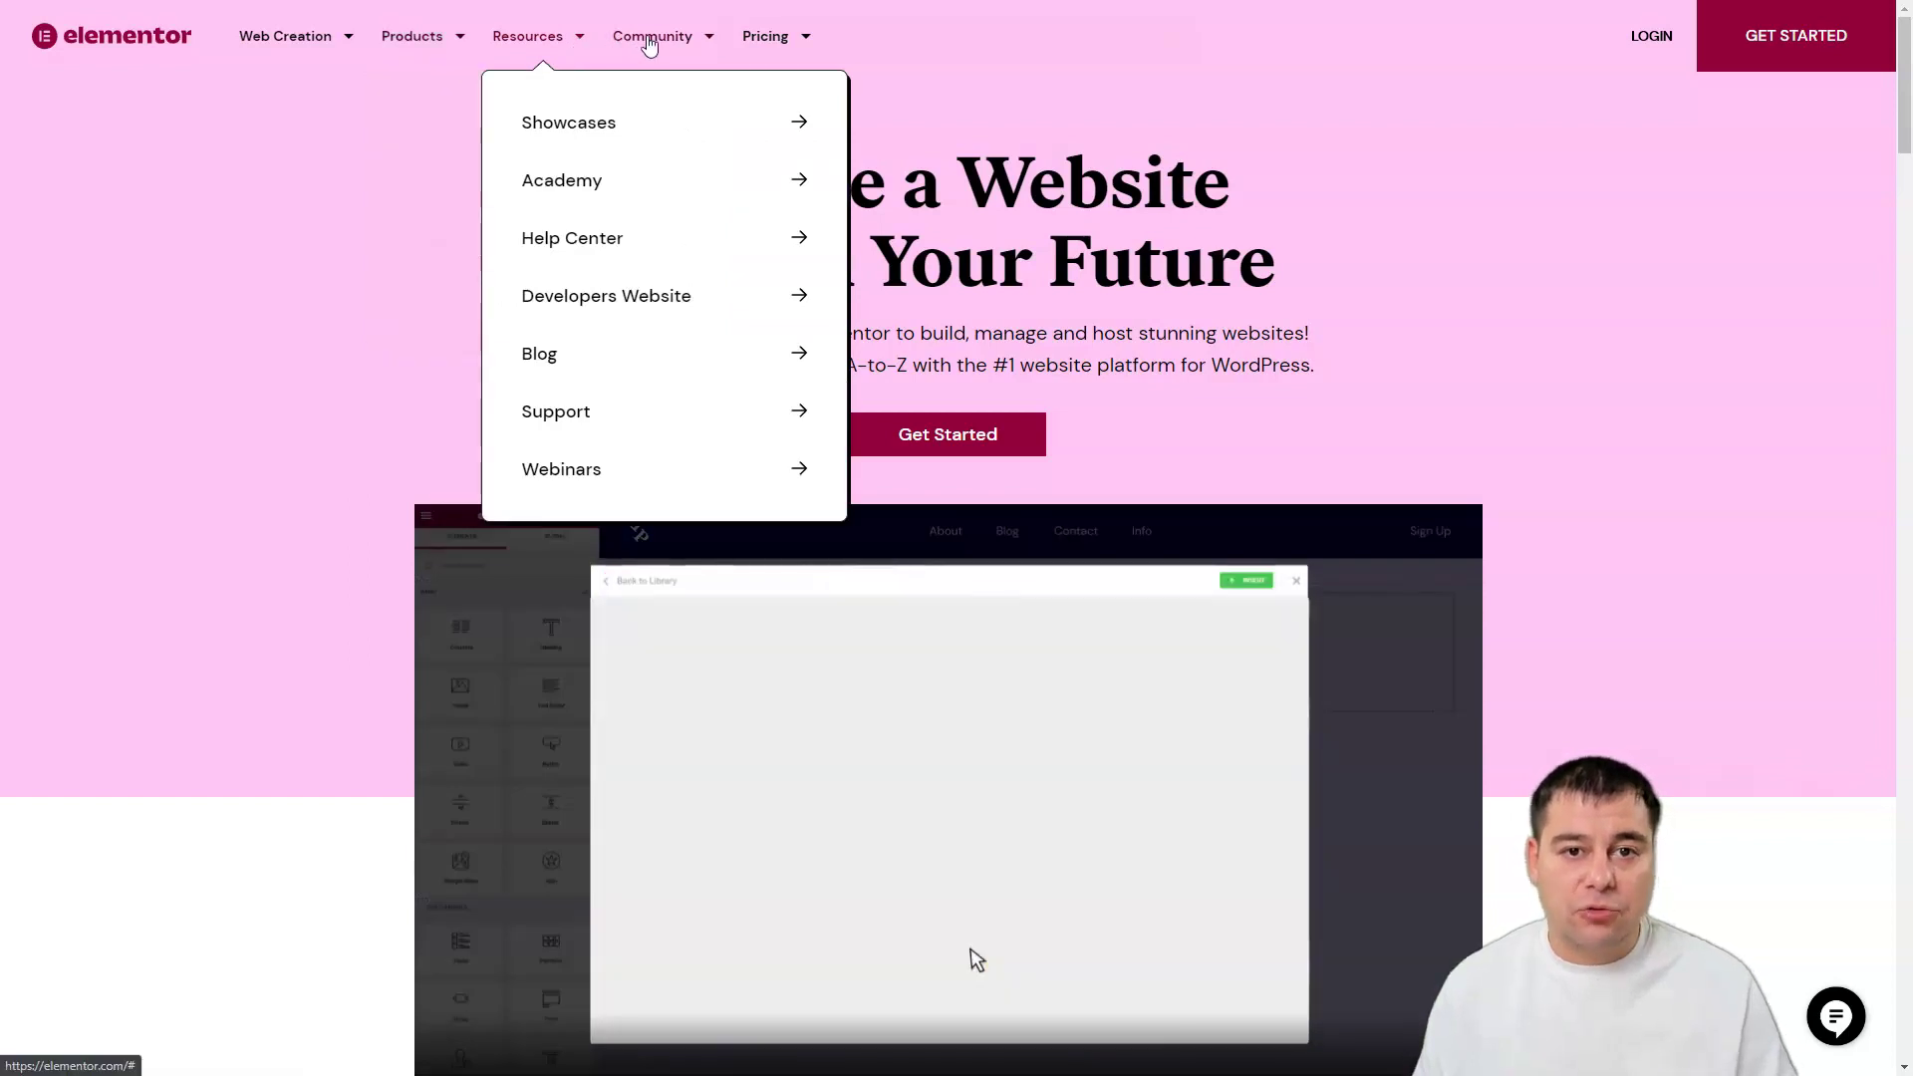
pyautogui.moveTo(671, 47)
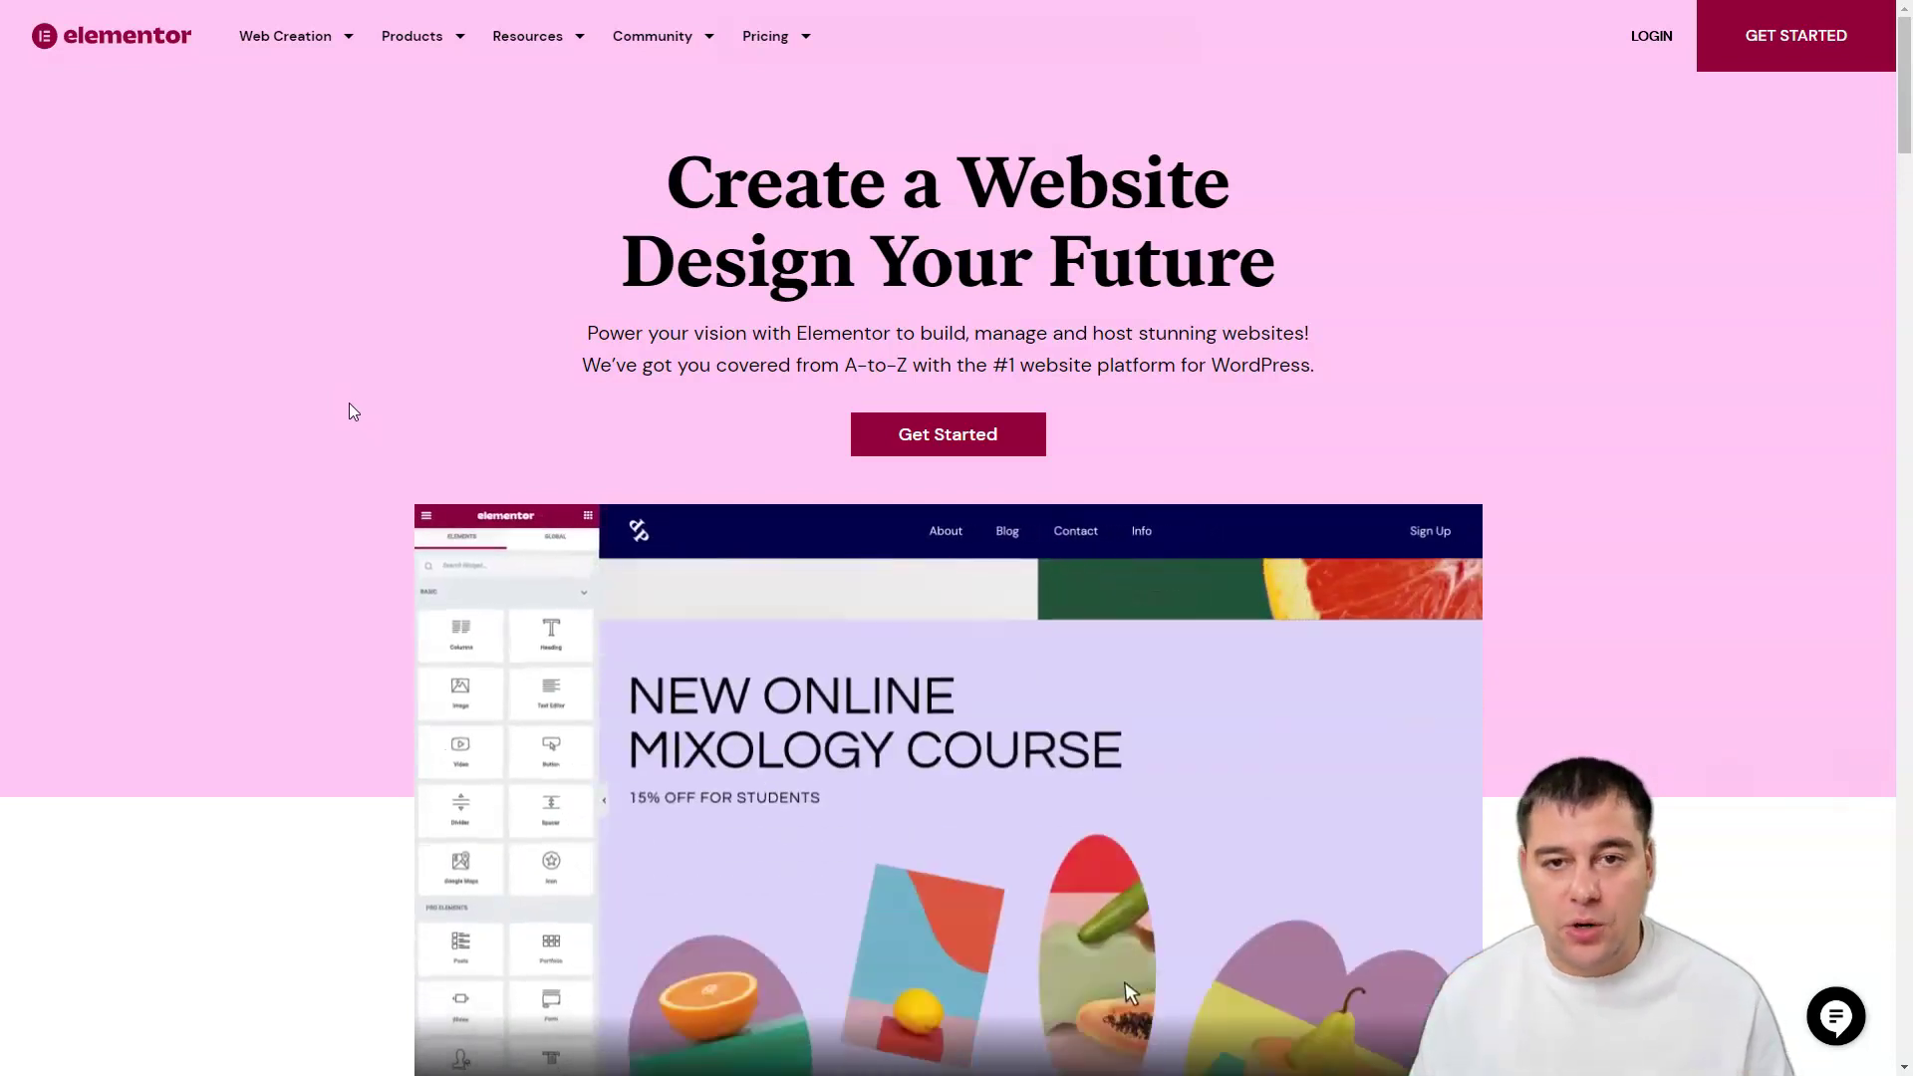
pyautogui.scroll(-4, 349, 408)
pyautogui.scroll(-2, 350, 411)
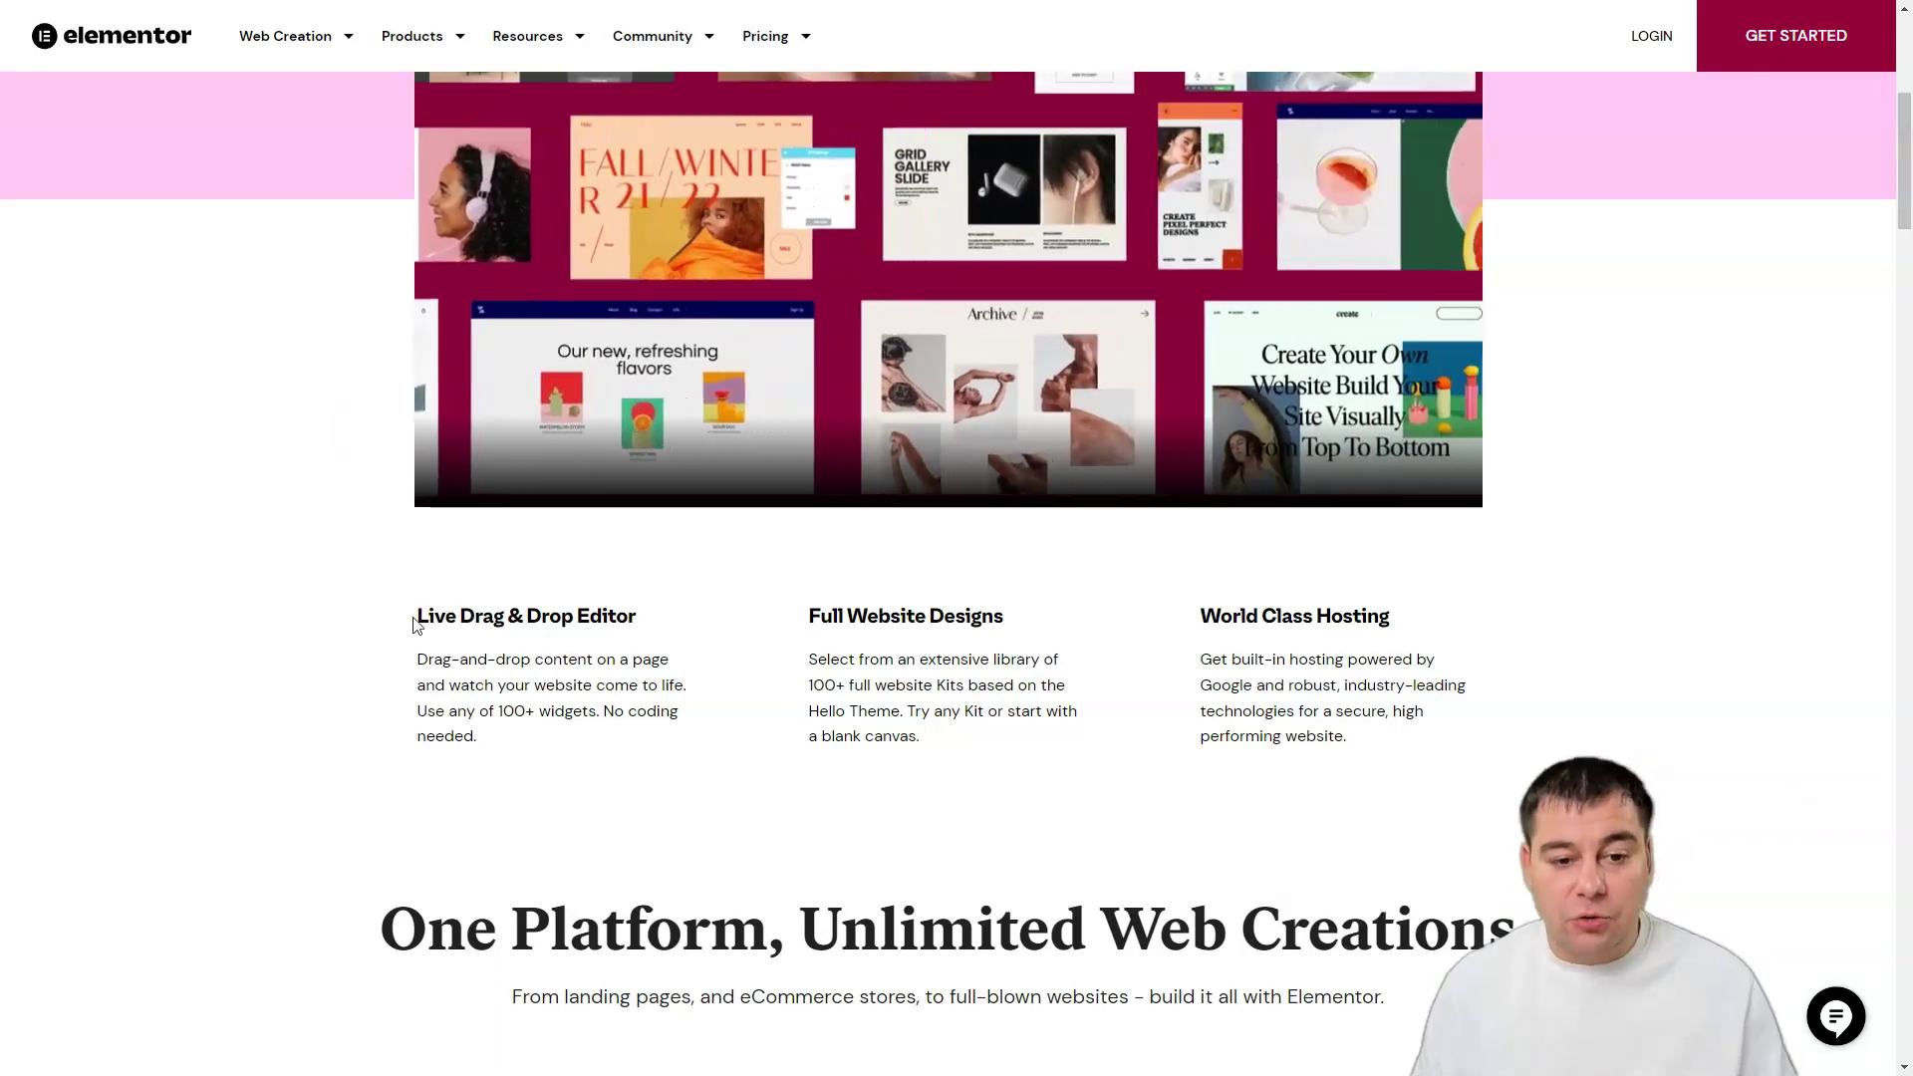
pyautogui.moveTo(419, 618); pyautogui.dragTo(649, 631)
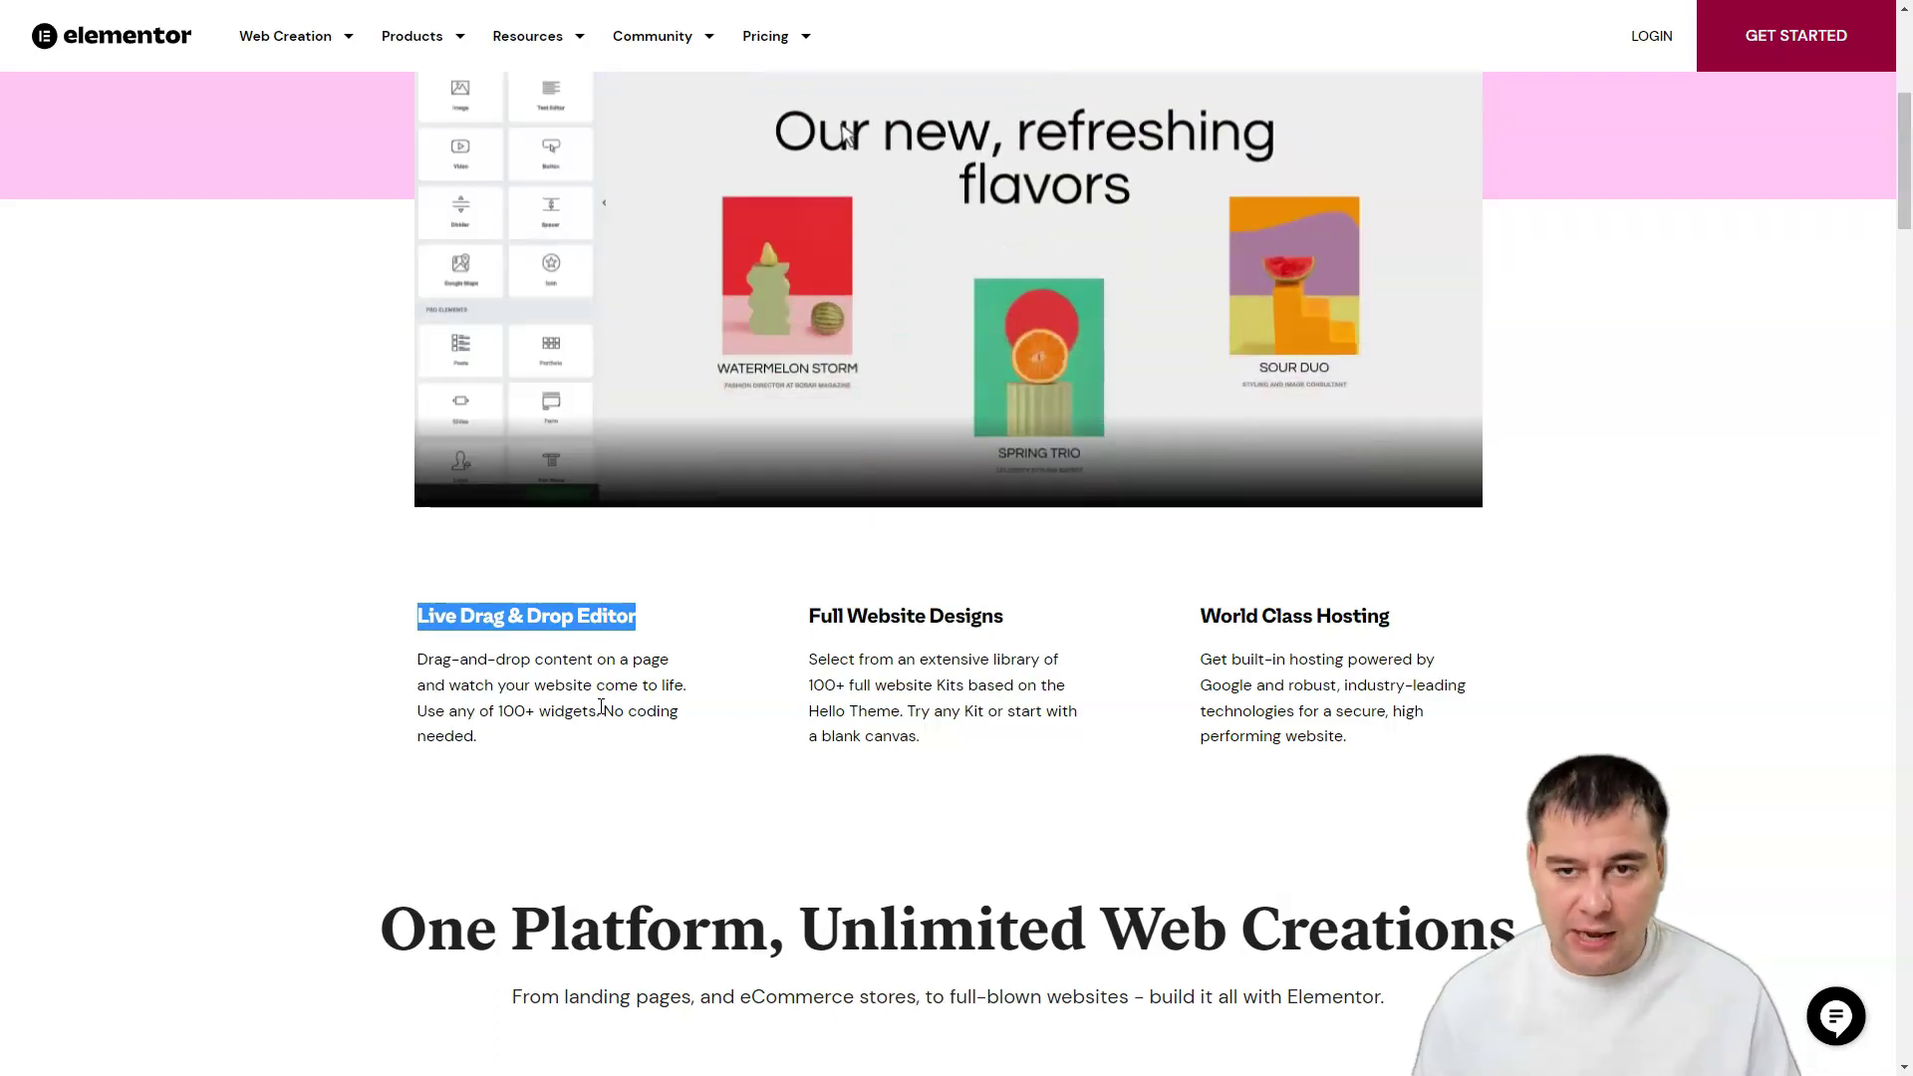
pyautogui.moveTo(810, 620); pyautogui.dragTo(1026, 638)
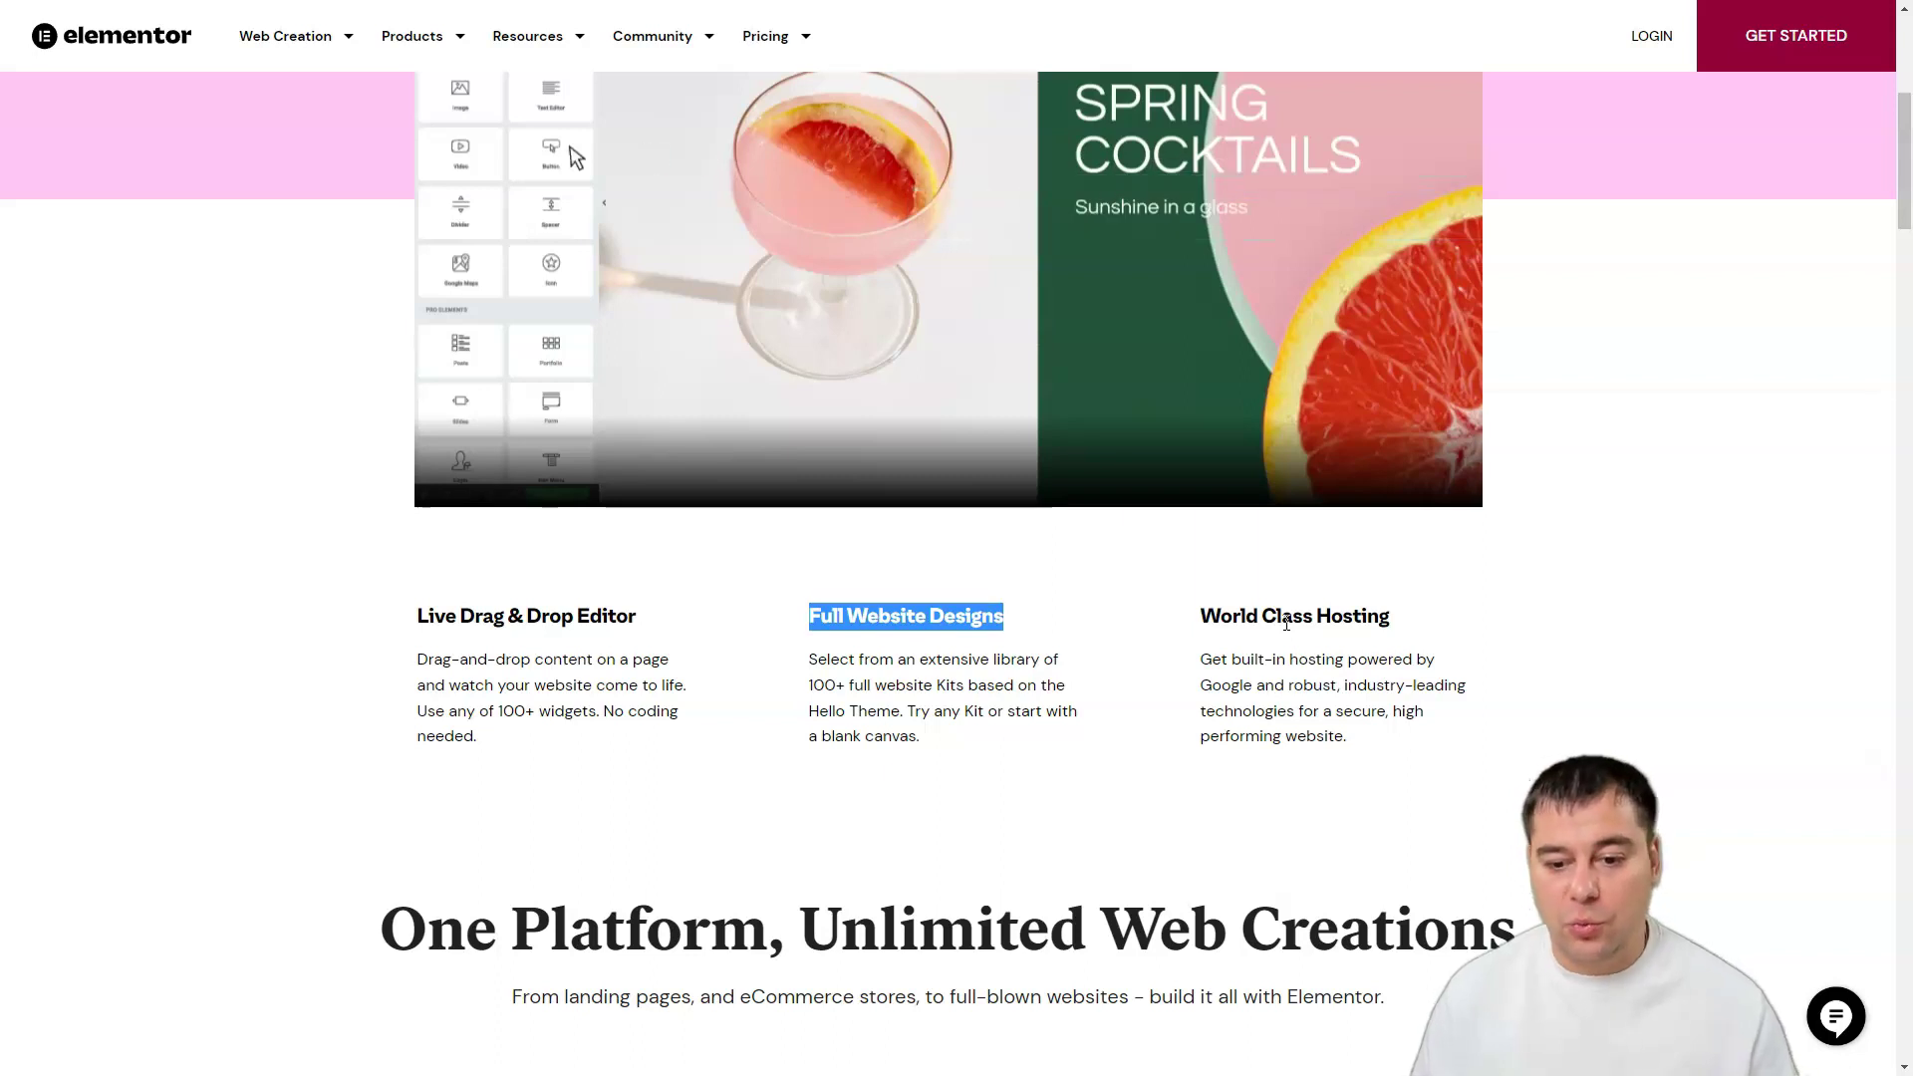
# Step: Preview the example websites in each category from Media & Blogs up to Business & Services, and review the feature highlights beneath them
pyautogui.scroll(-6, 1201, 628)
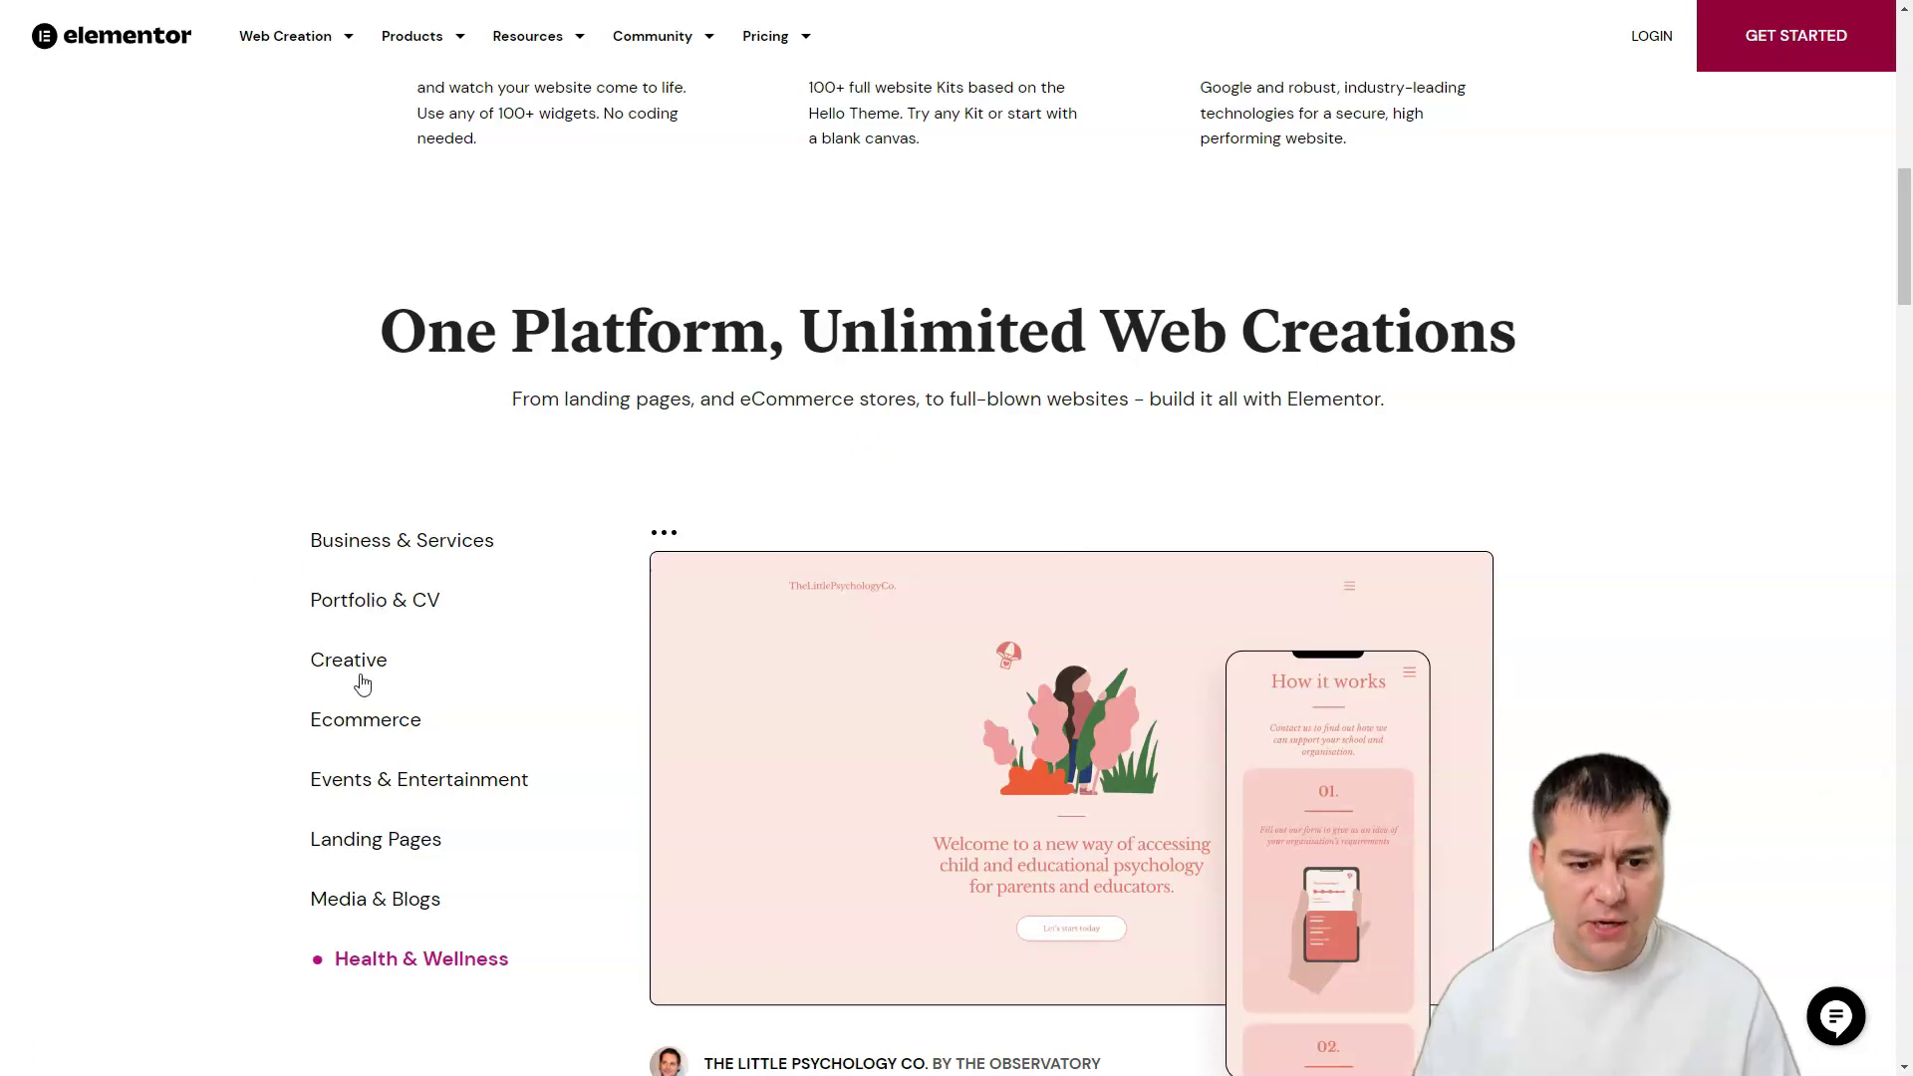
pyautogui.scroll(-2, 261, 773)
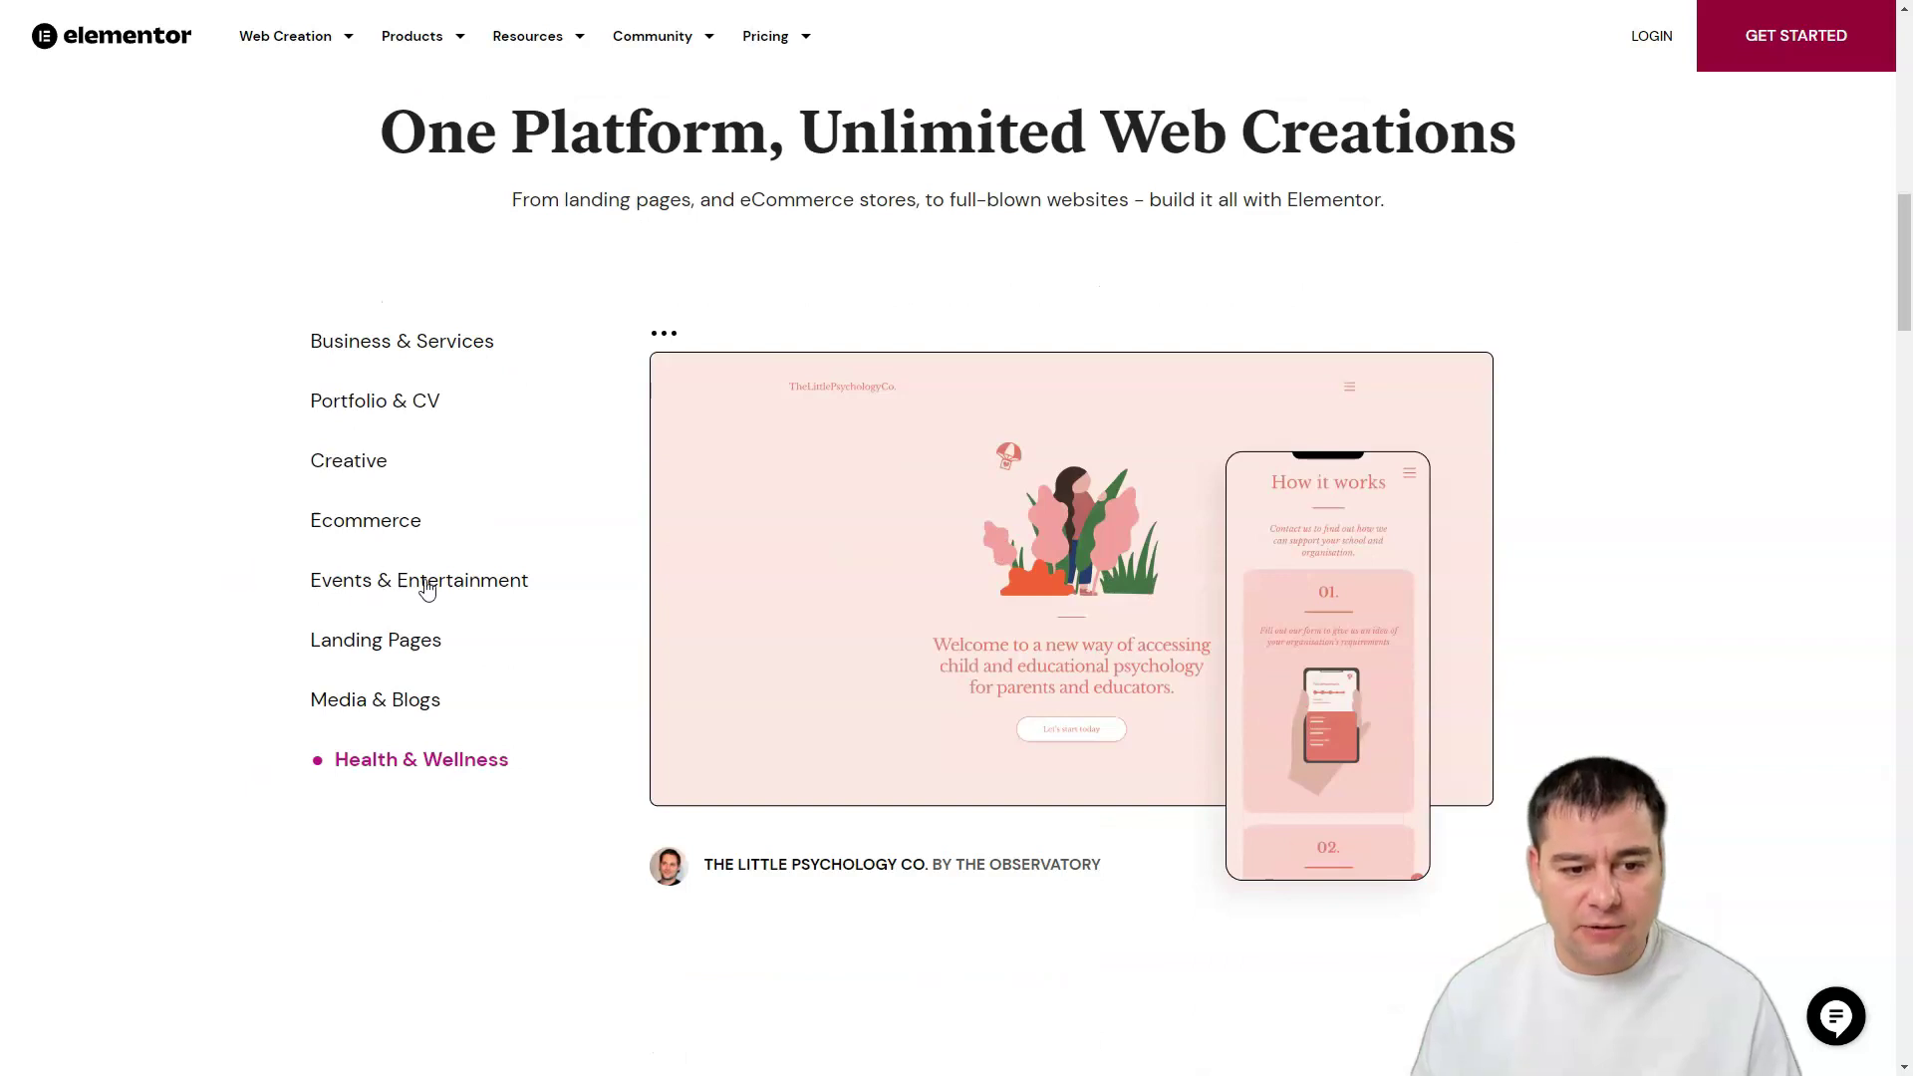
pyautogui.click(351, 700)
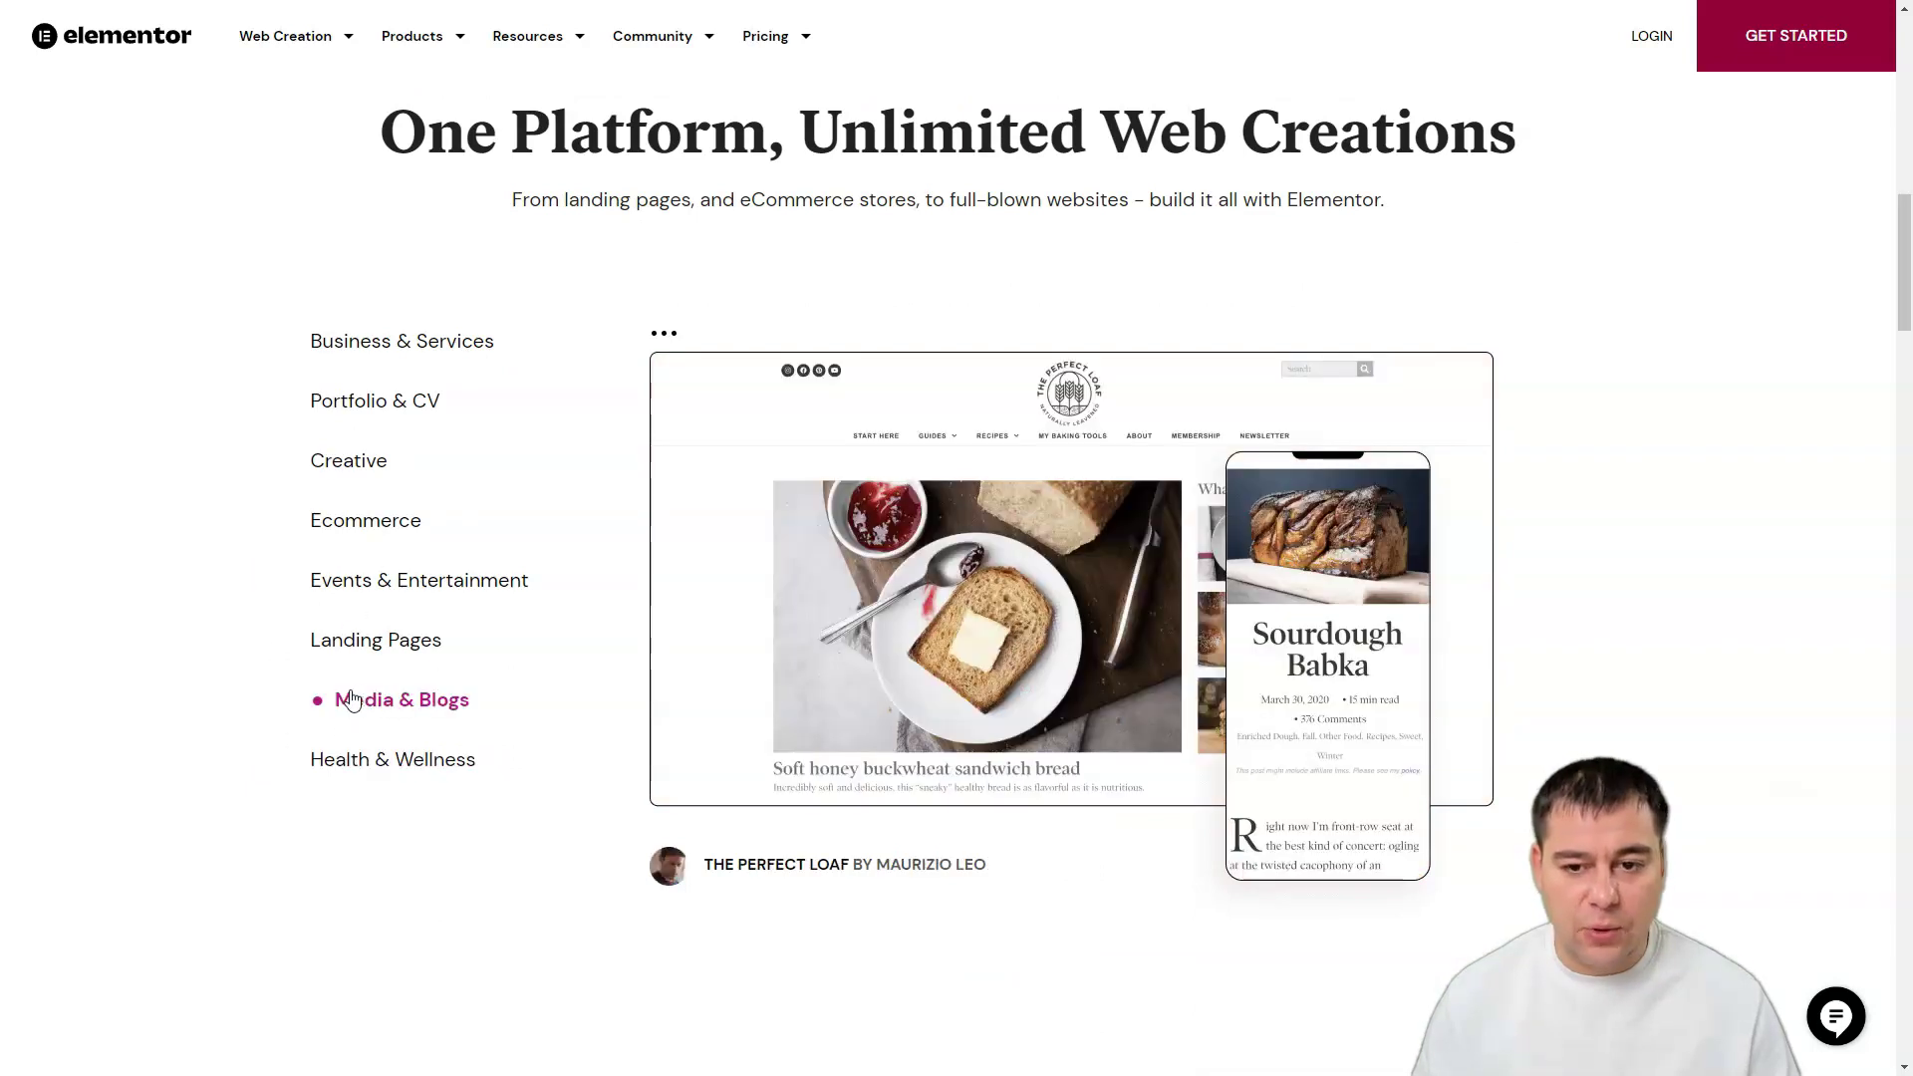
pyautogui.click(377, 644)
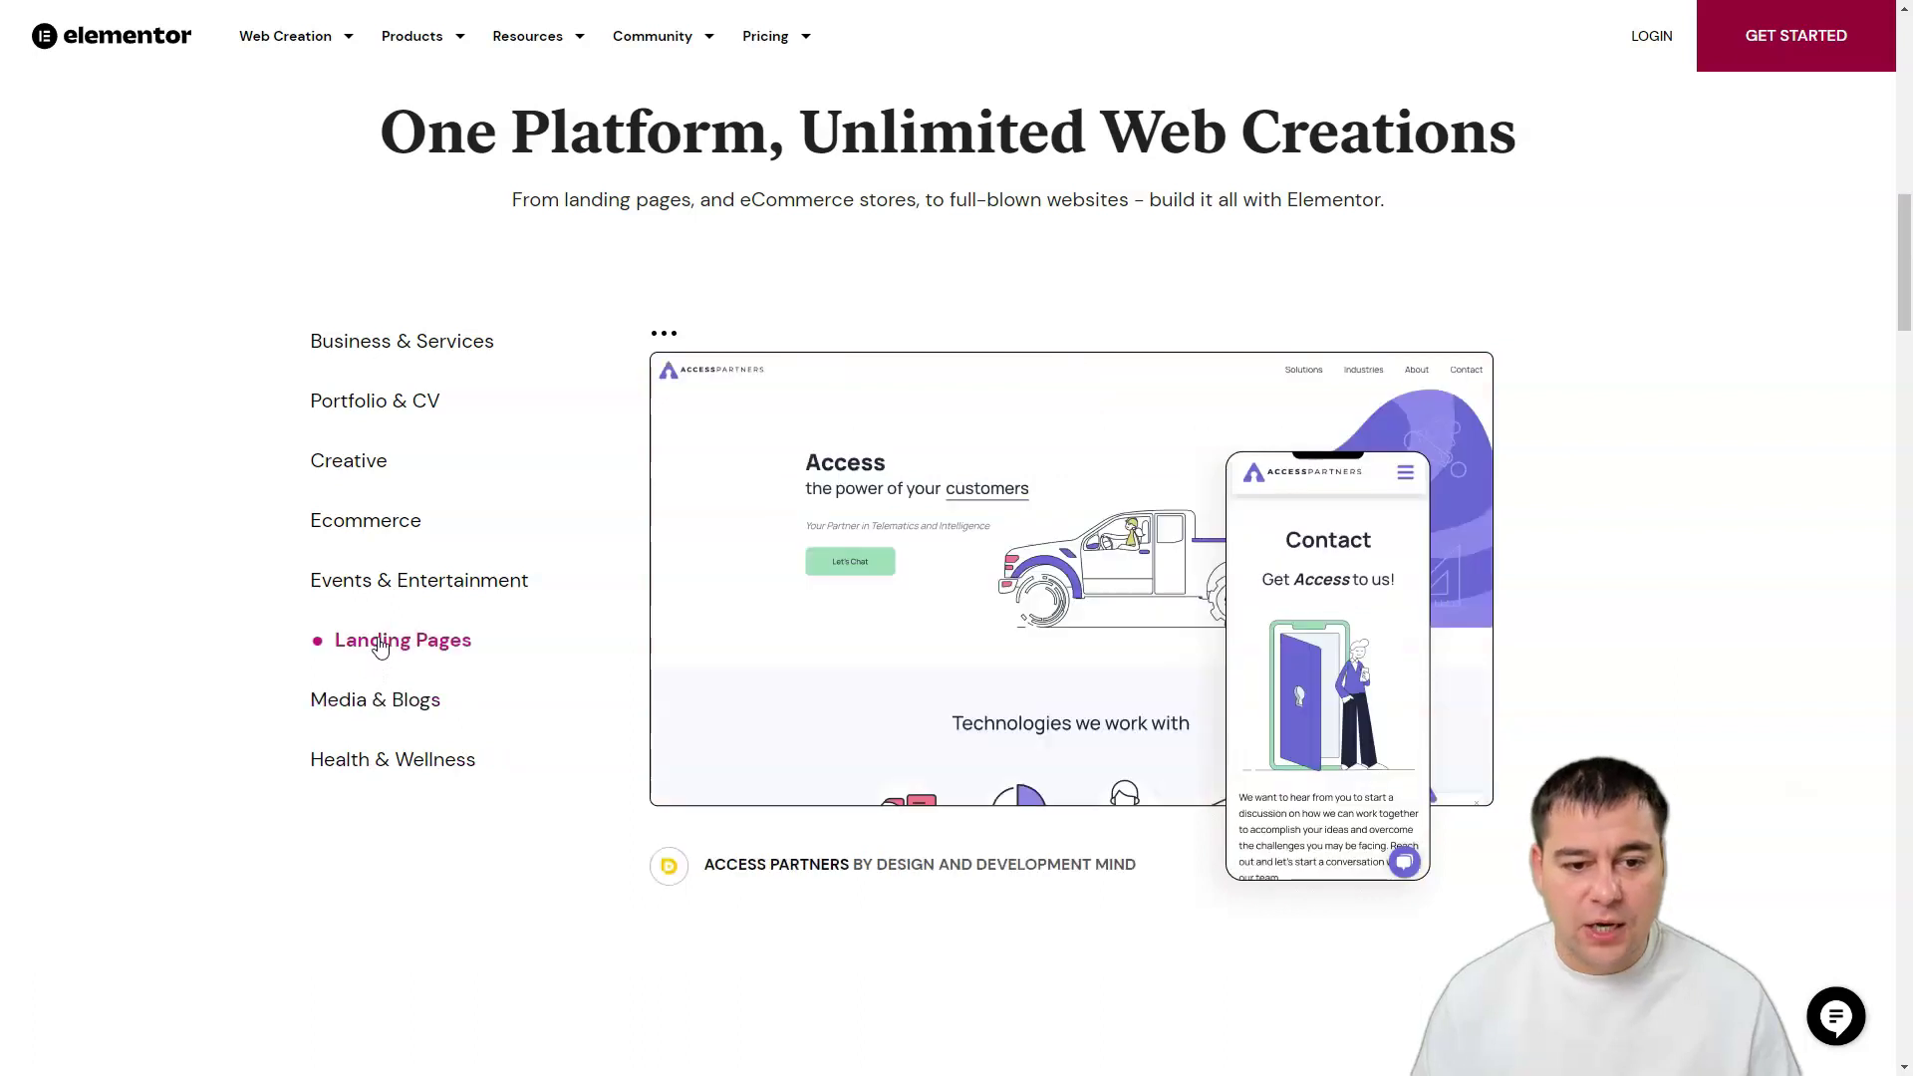
pyautogui.click(409, 590)
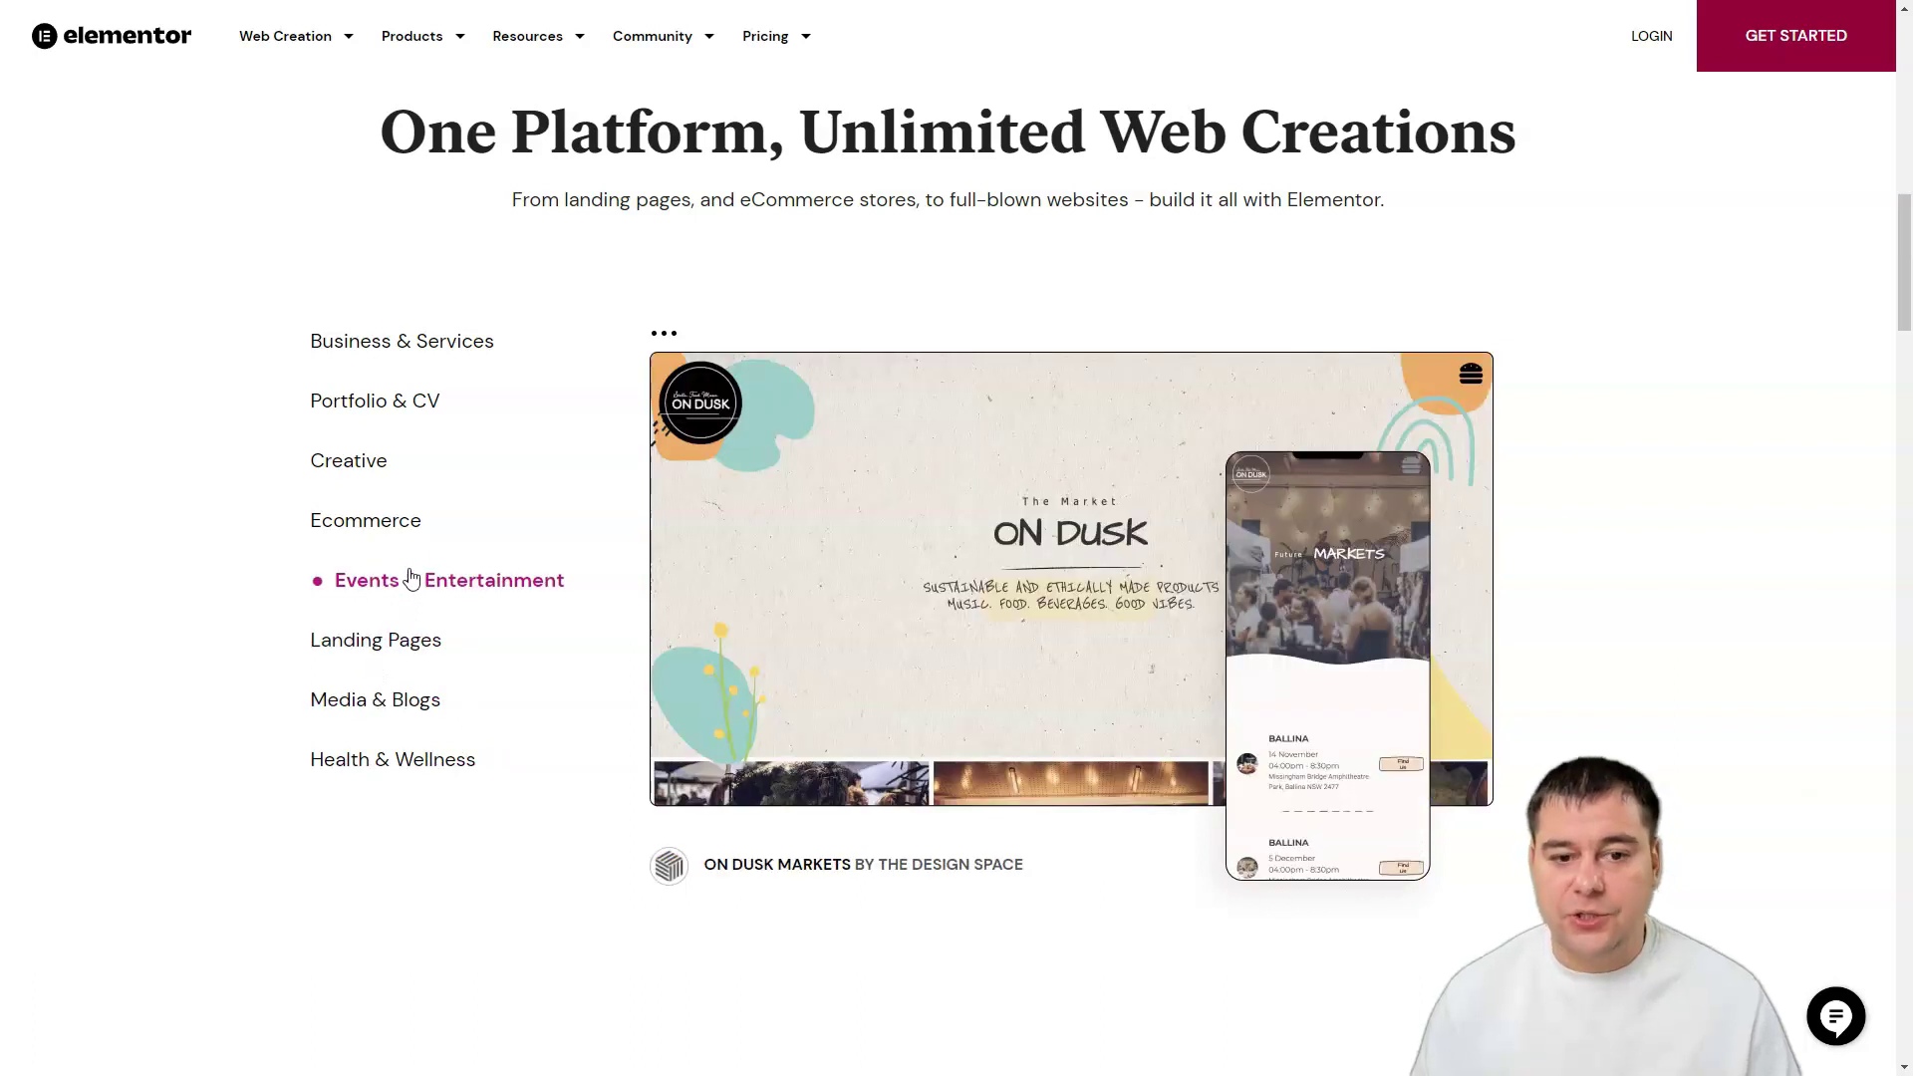
pyautogui.click(381, 529)
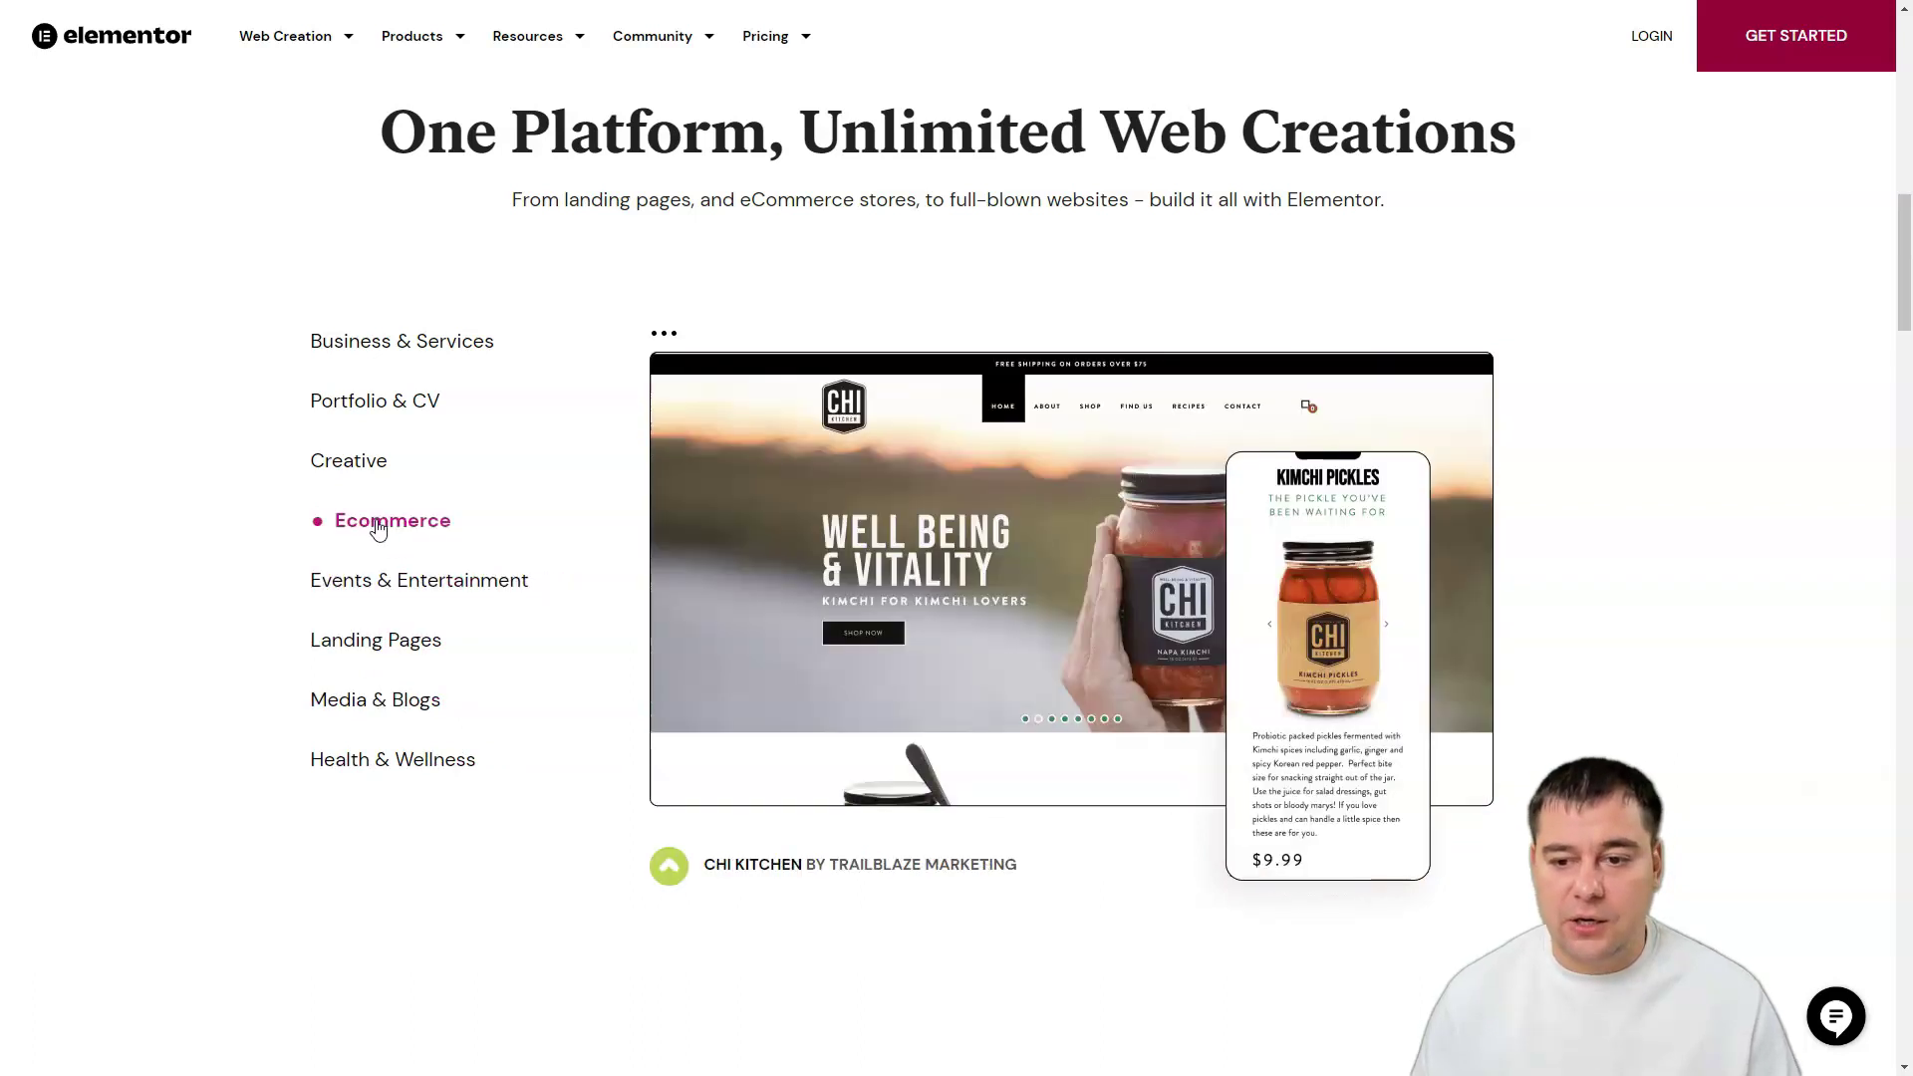
pyautogui.click(338, 466)
pyautogui.click(368, 409)
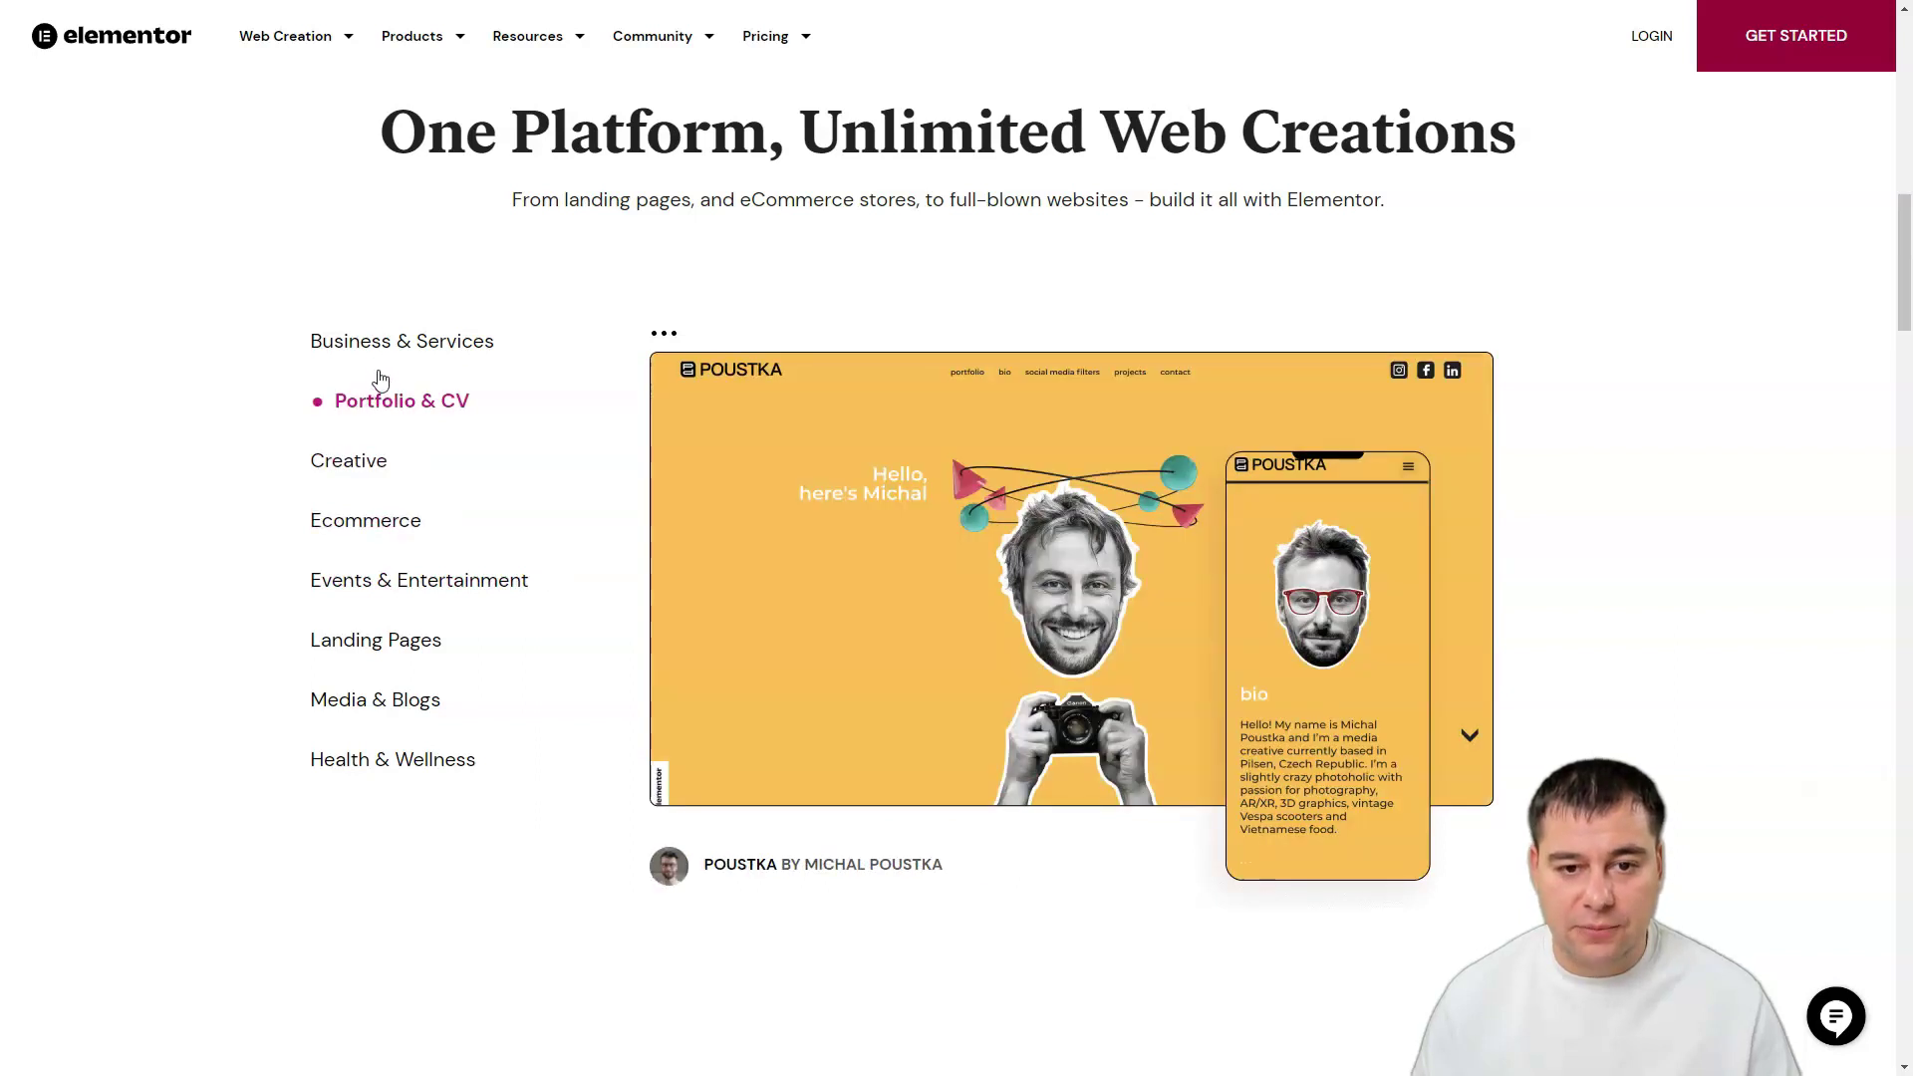
pyautogui.click(392, 348)
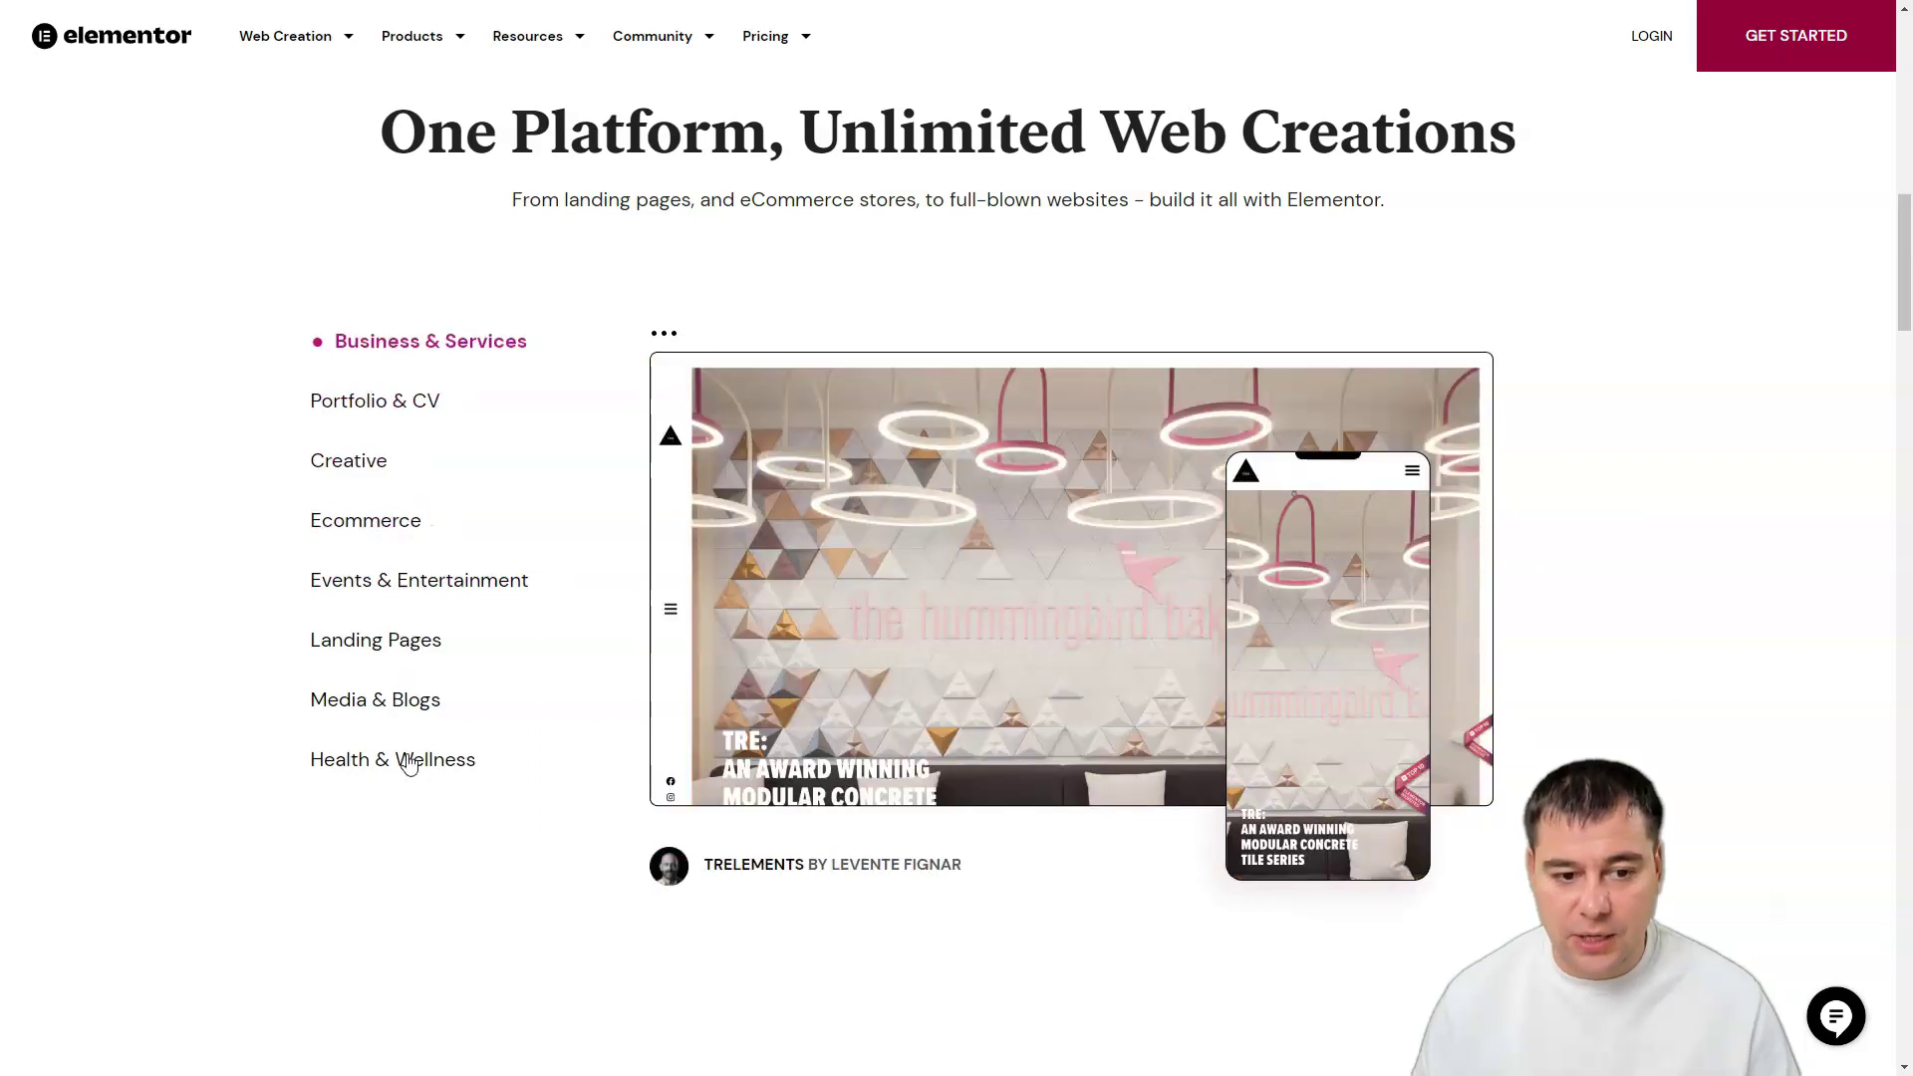
pyautogui.scroll(-4, 485, 709)
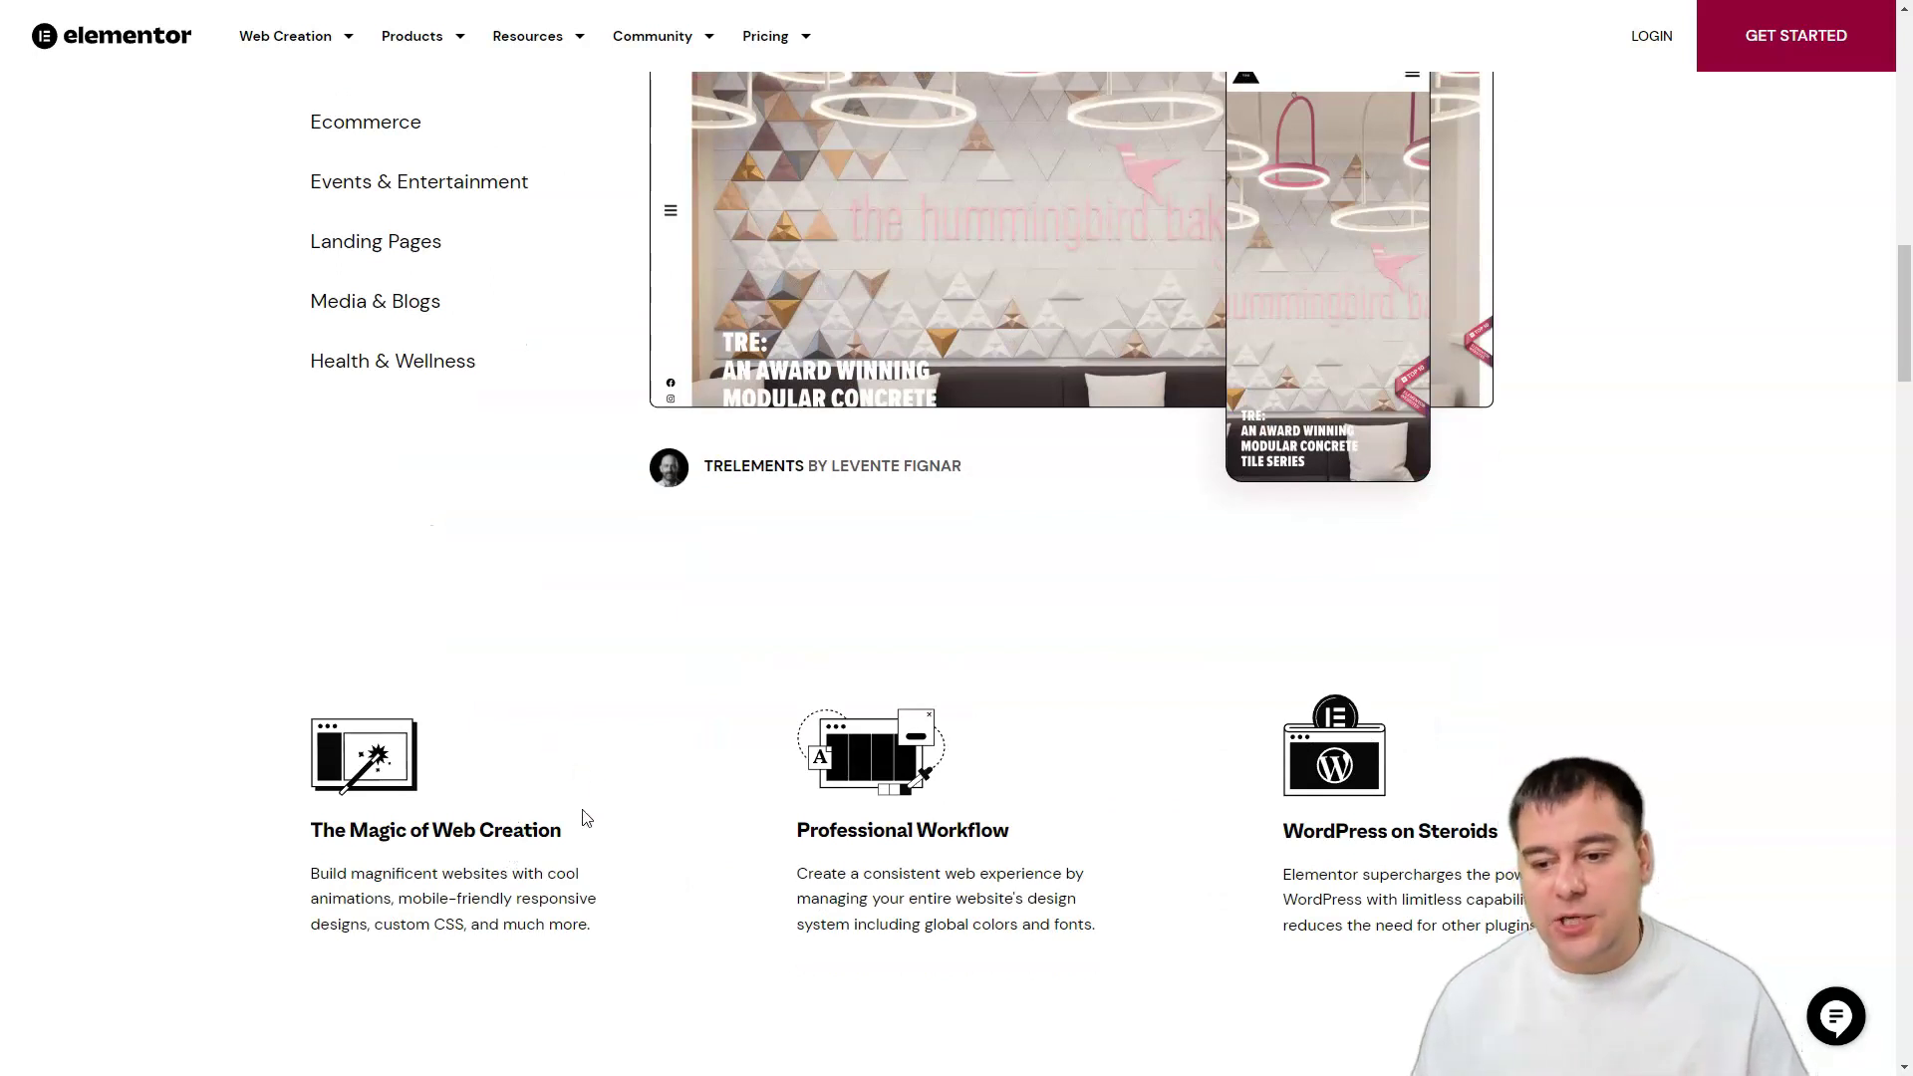
pyautogui.scroll(-2, 704, 780)
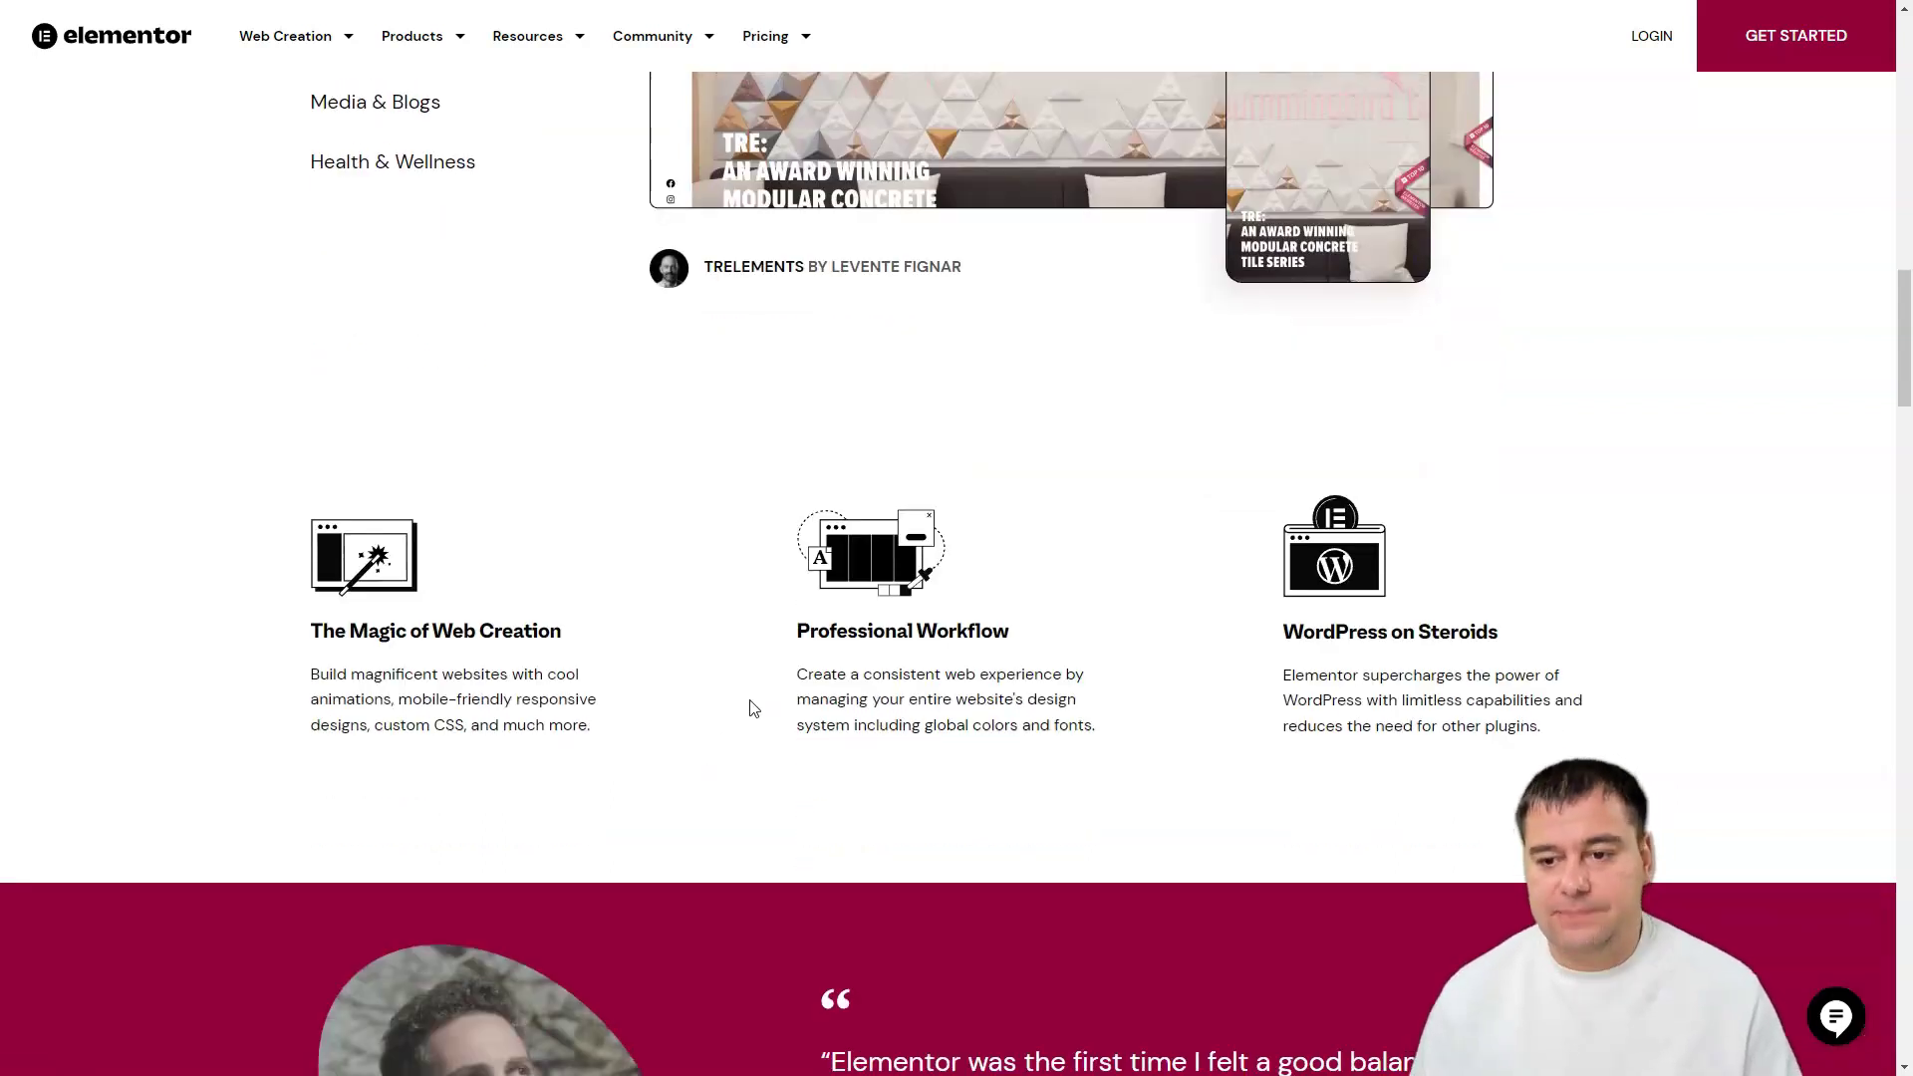
pyautogui.scroll(20, 749, 705)
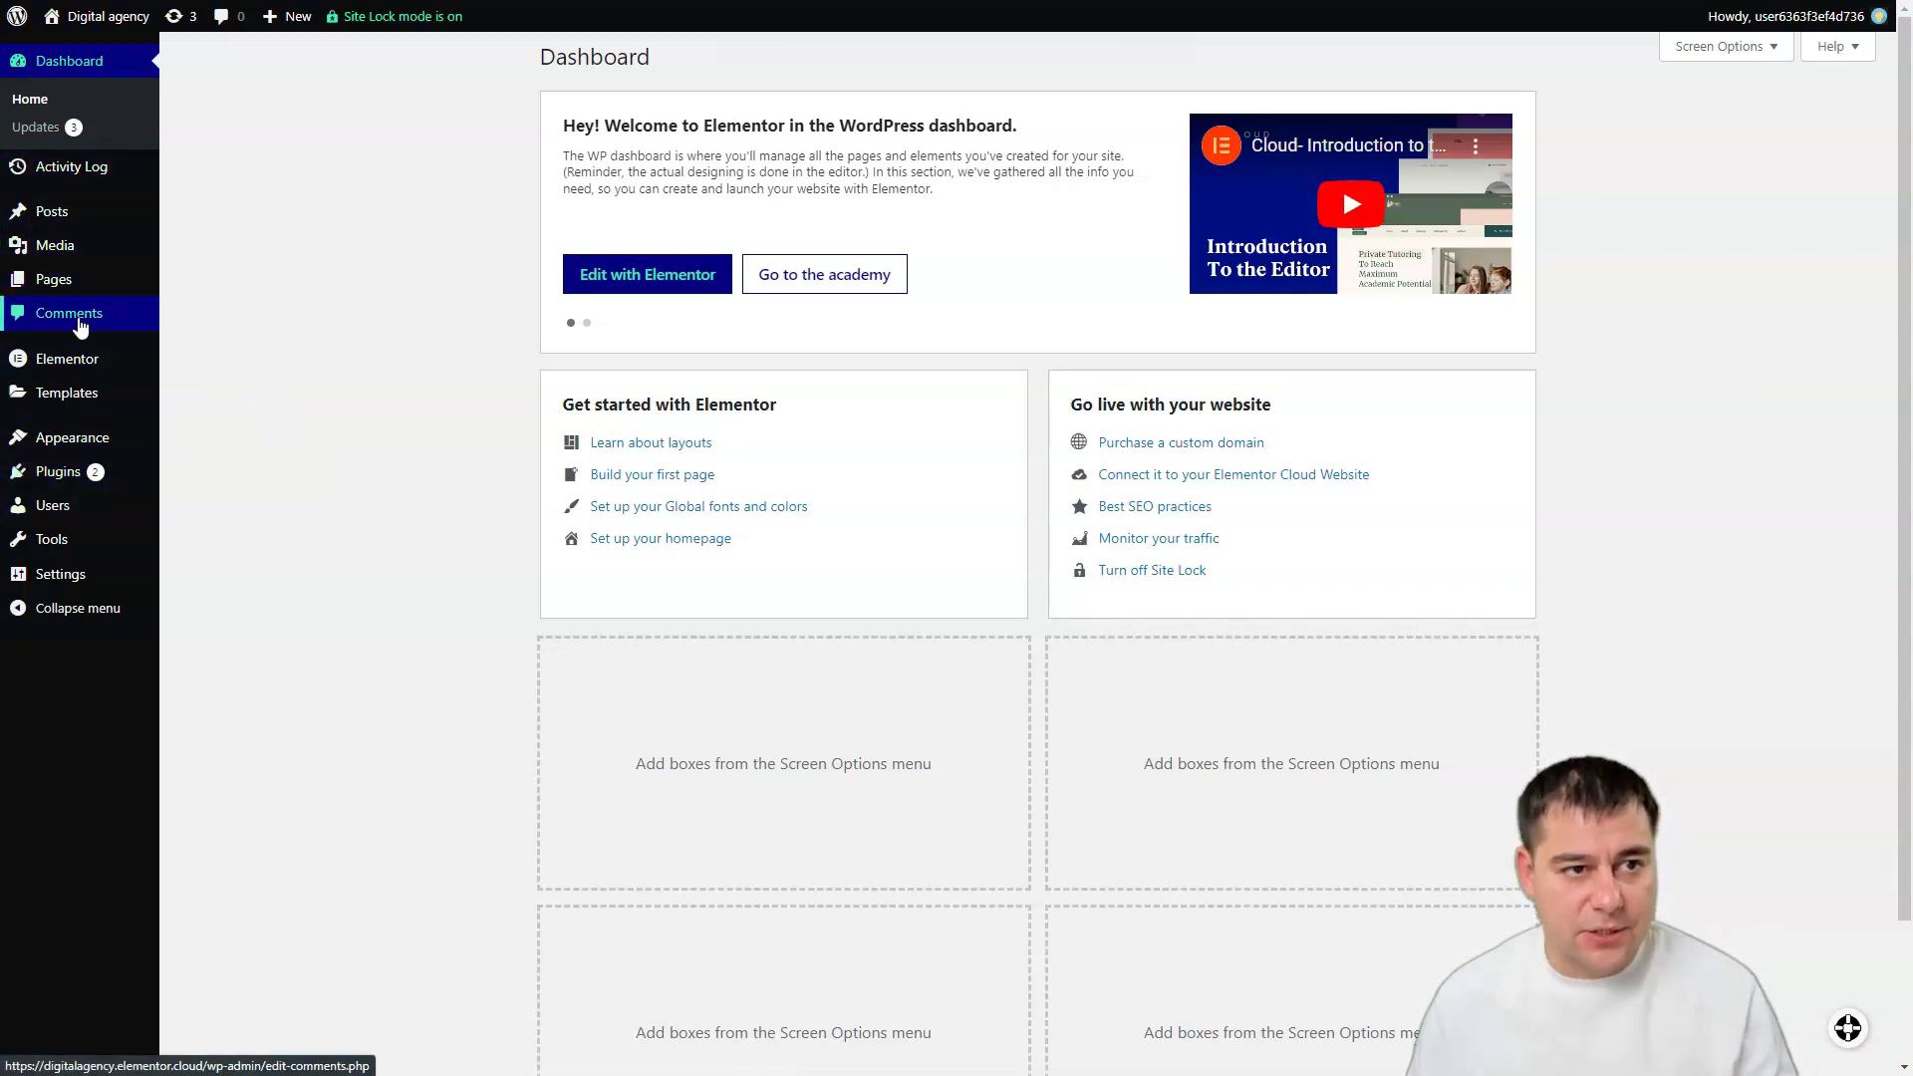
pyautogui.moveTo(83, 275)
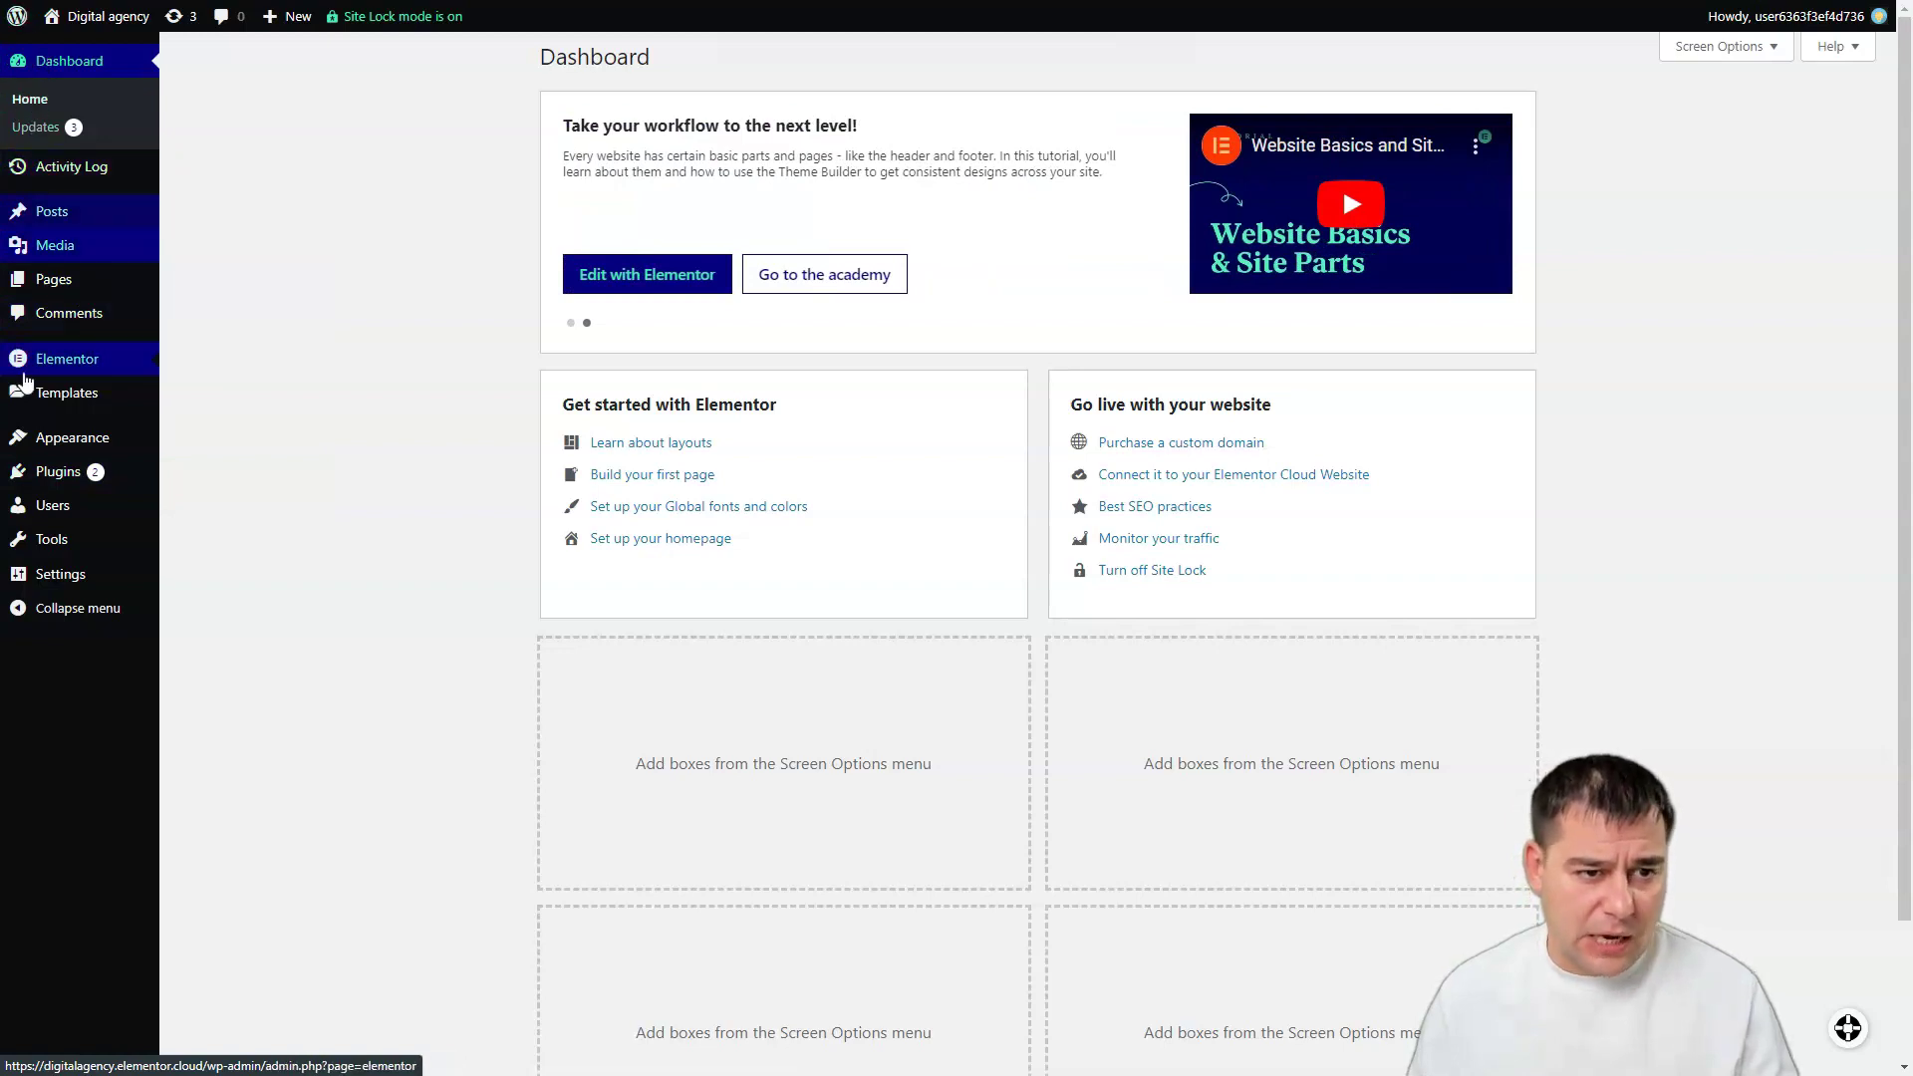
pyautogui.moveTo(39, 224)
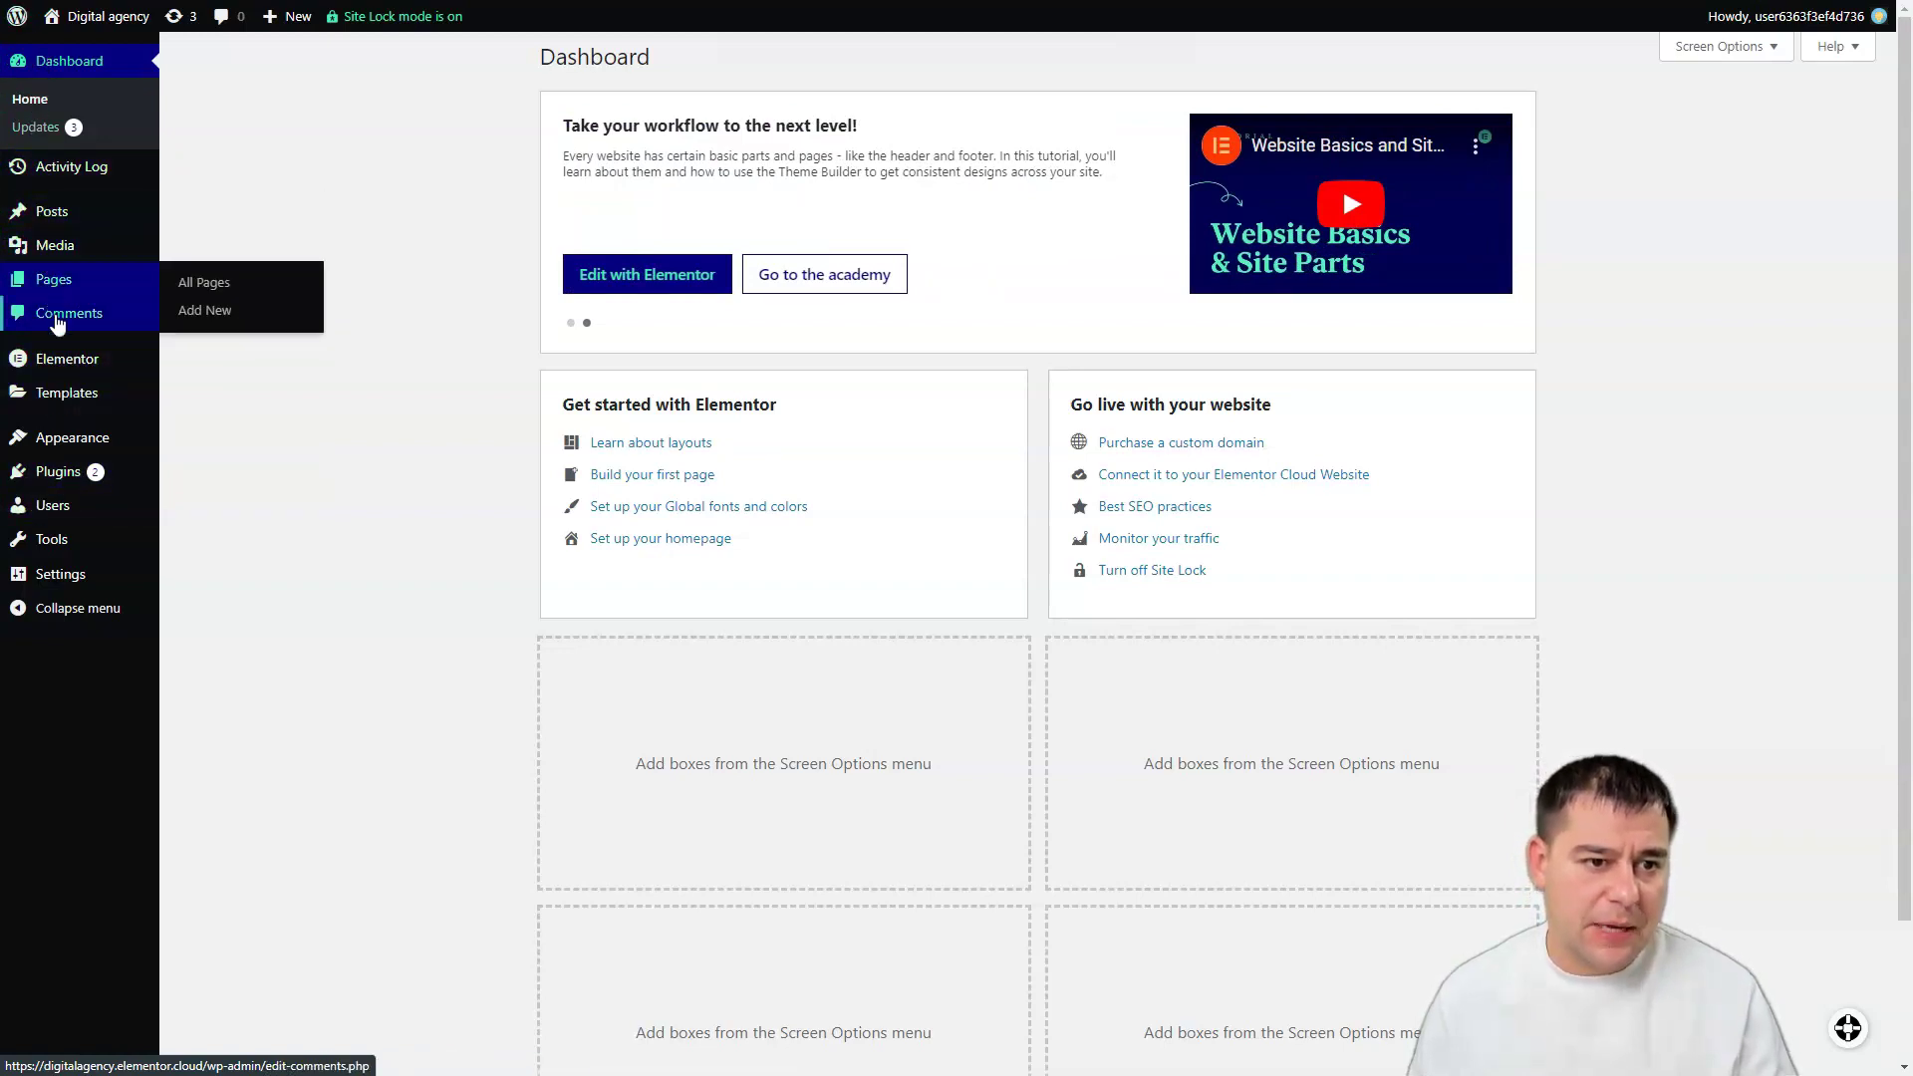
pyautogui.moveTo(60, 371)
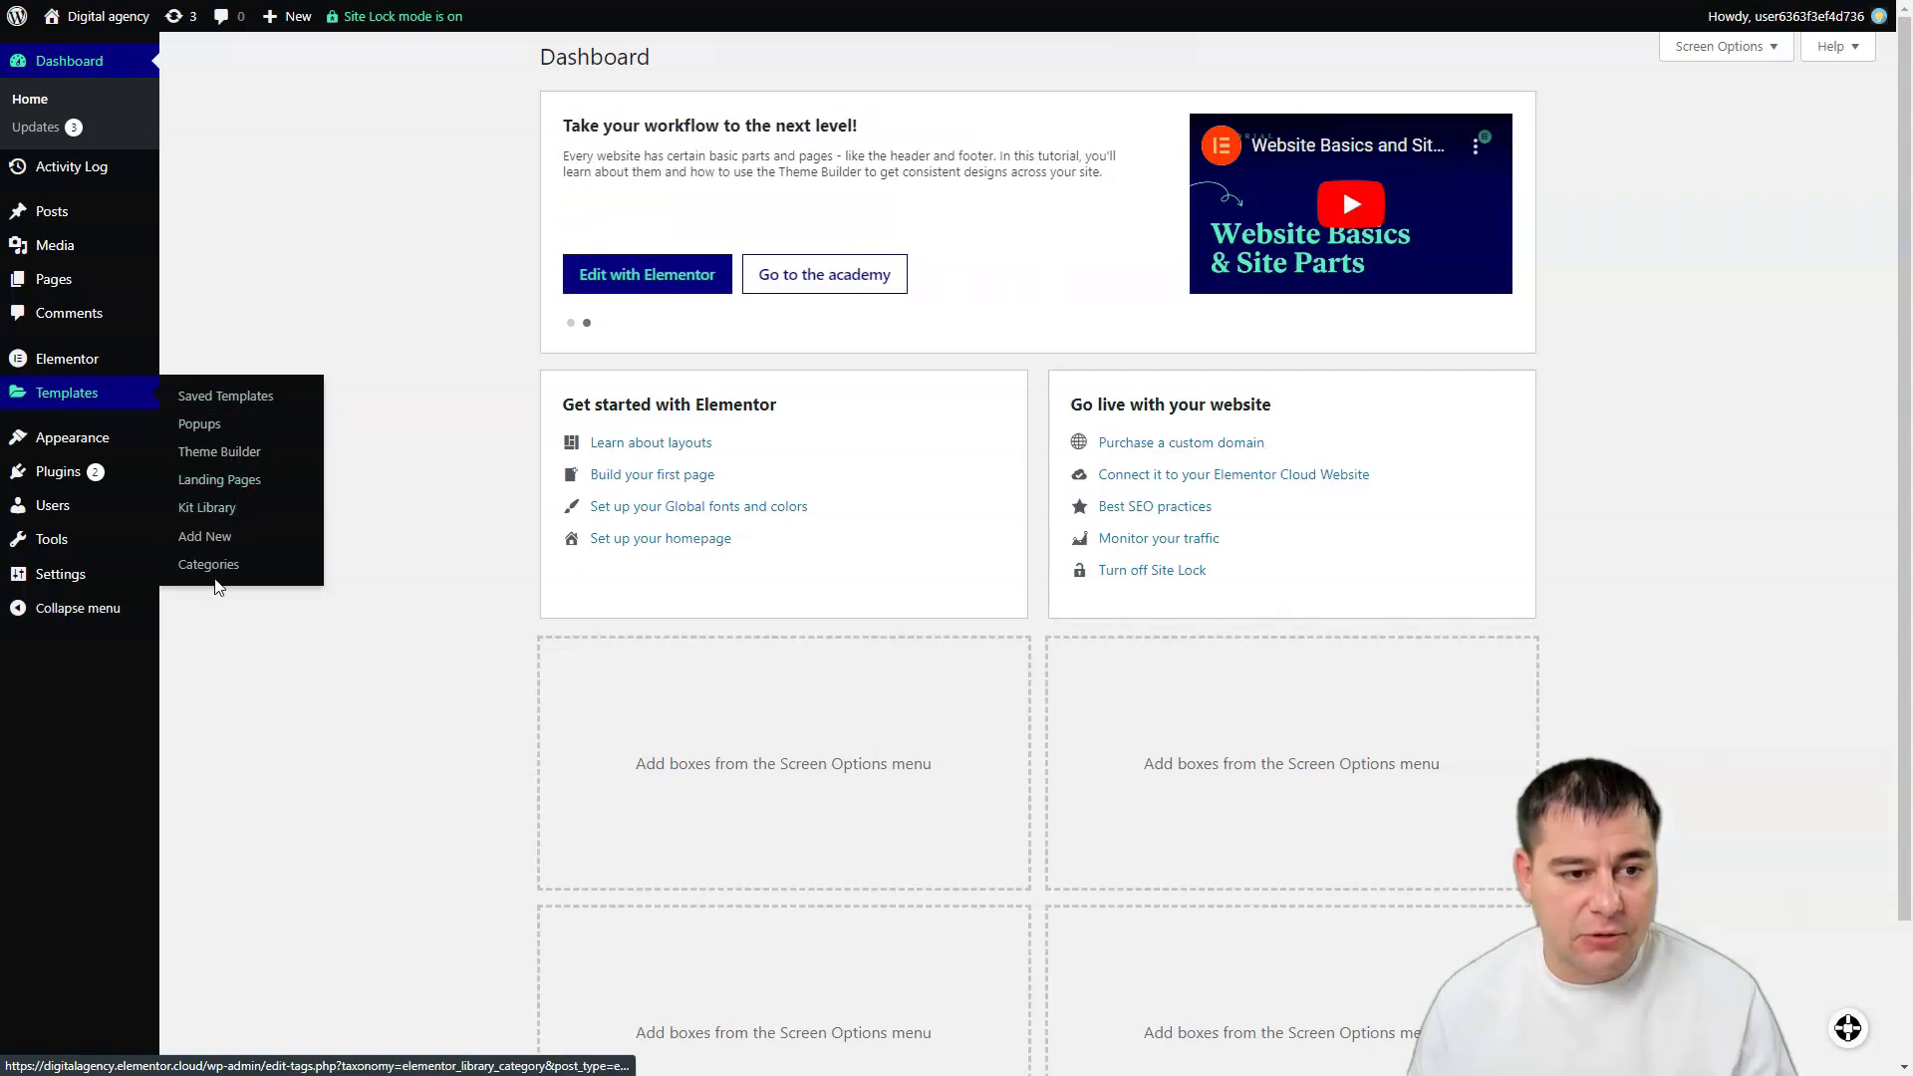
pyautogui.moveTo(91, 440)
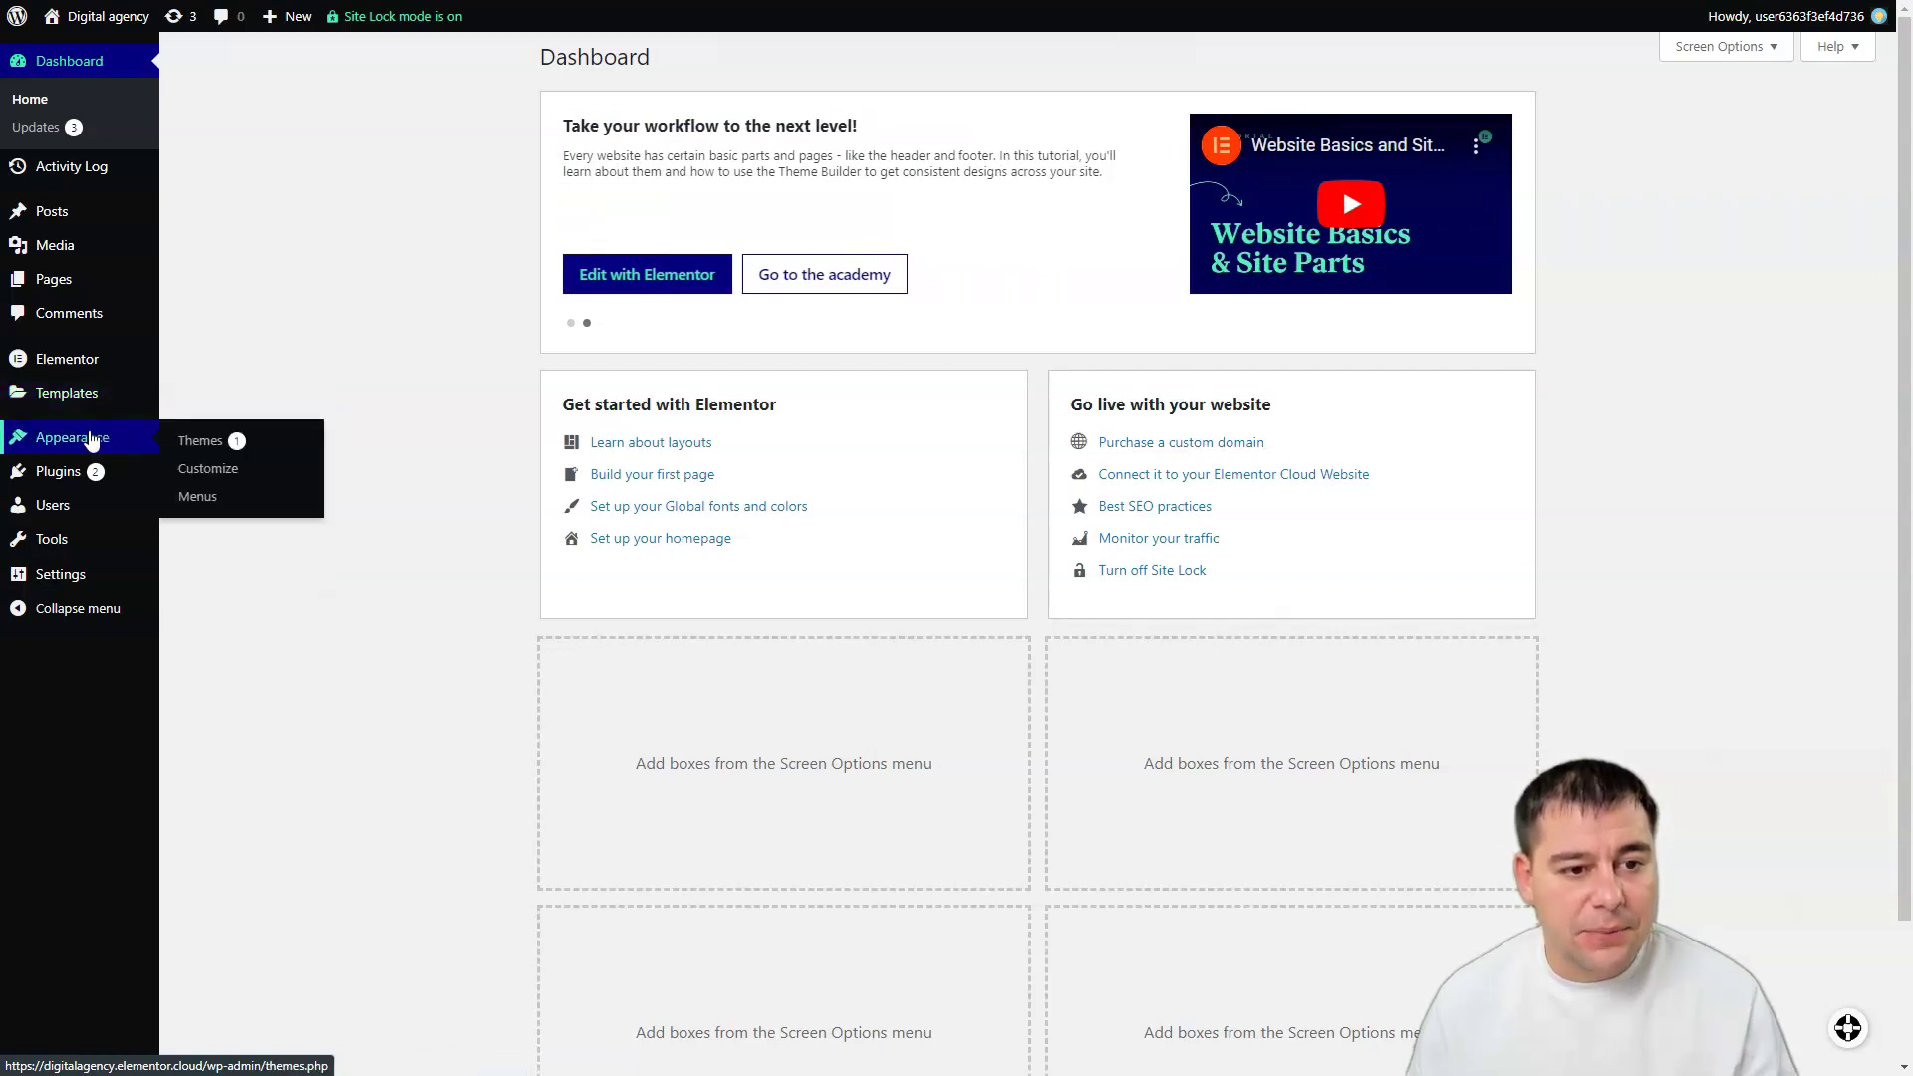
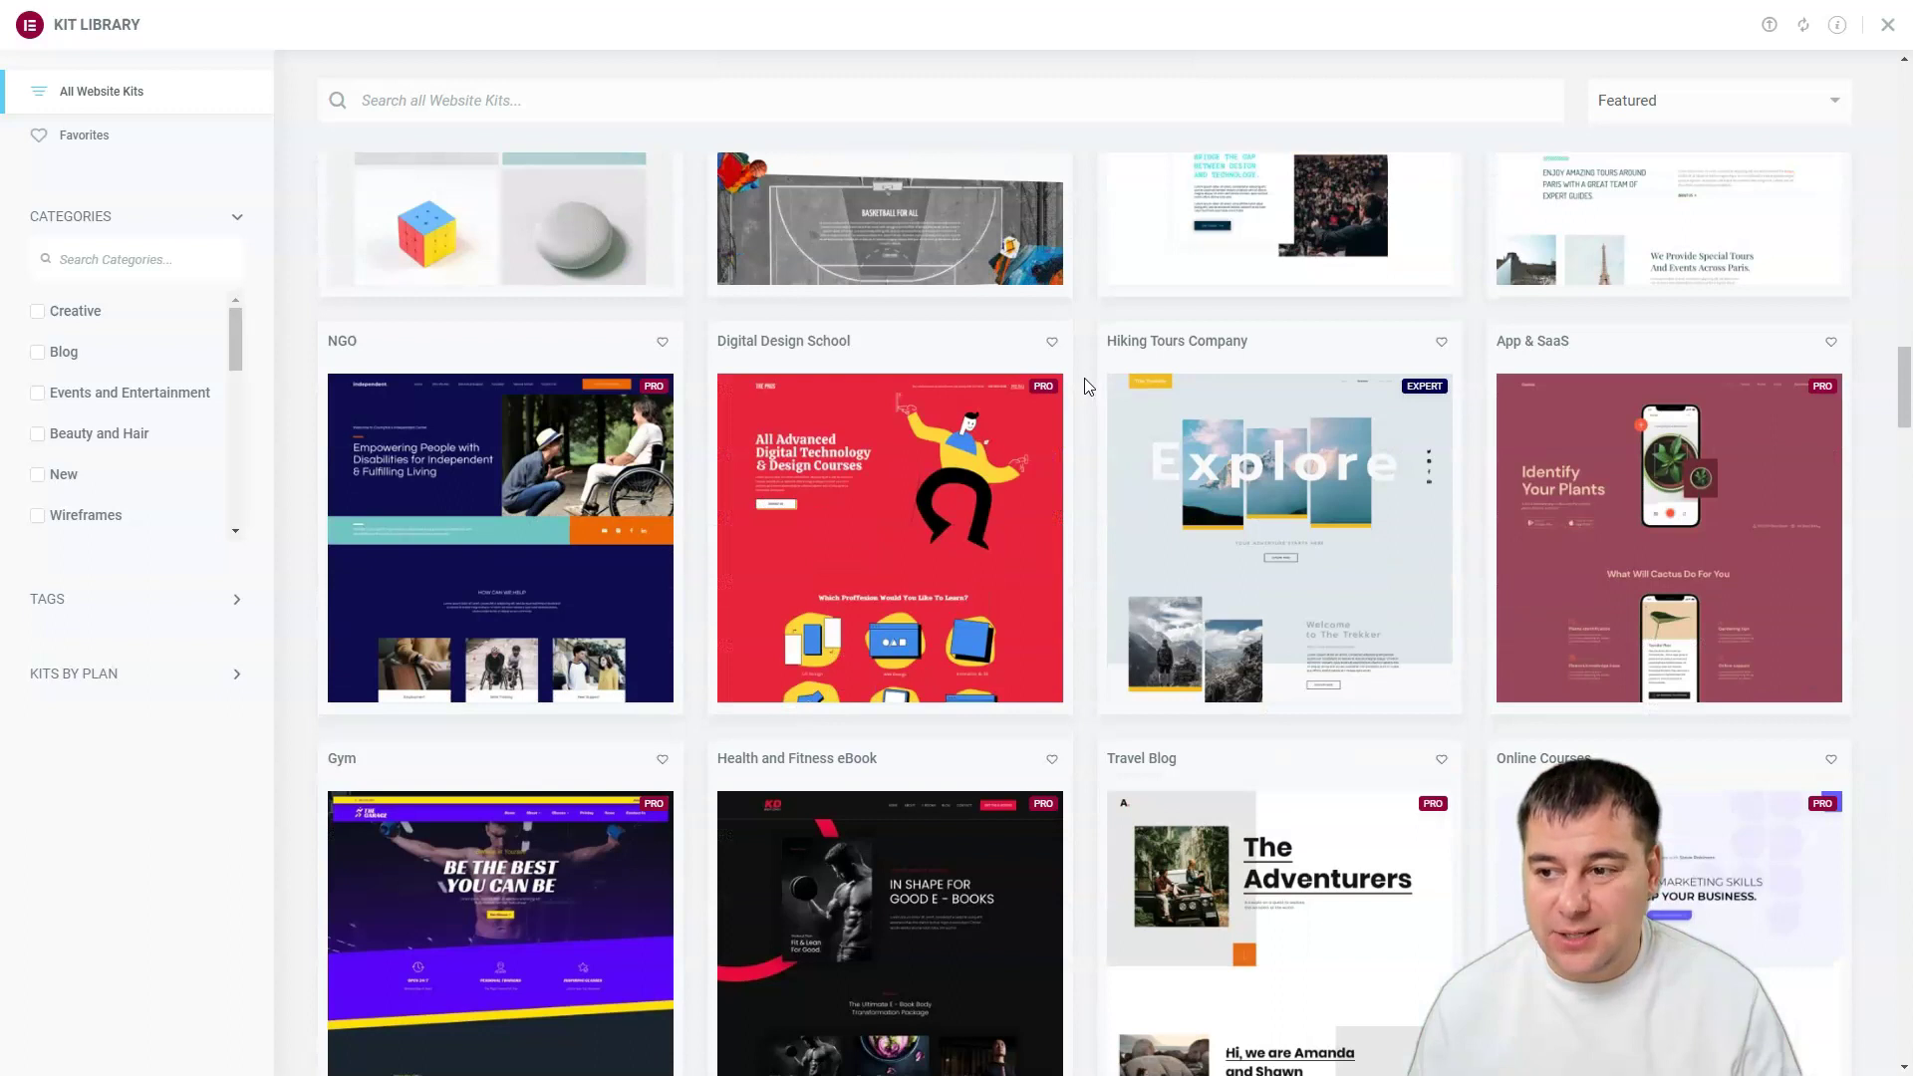
# Step: Browse the featured website kits in the Kit Library across all categories to examine the available designs
pyautogui.scroll(-4, 1088, 387)
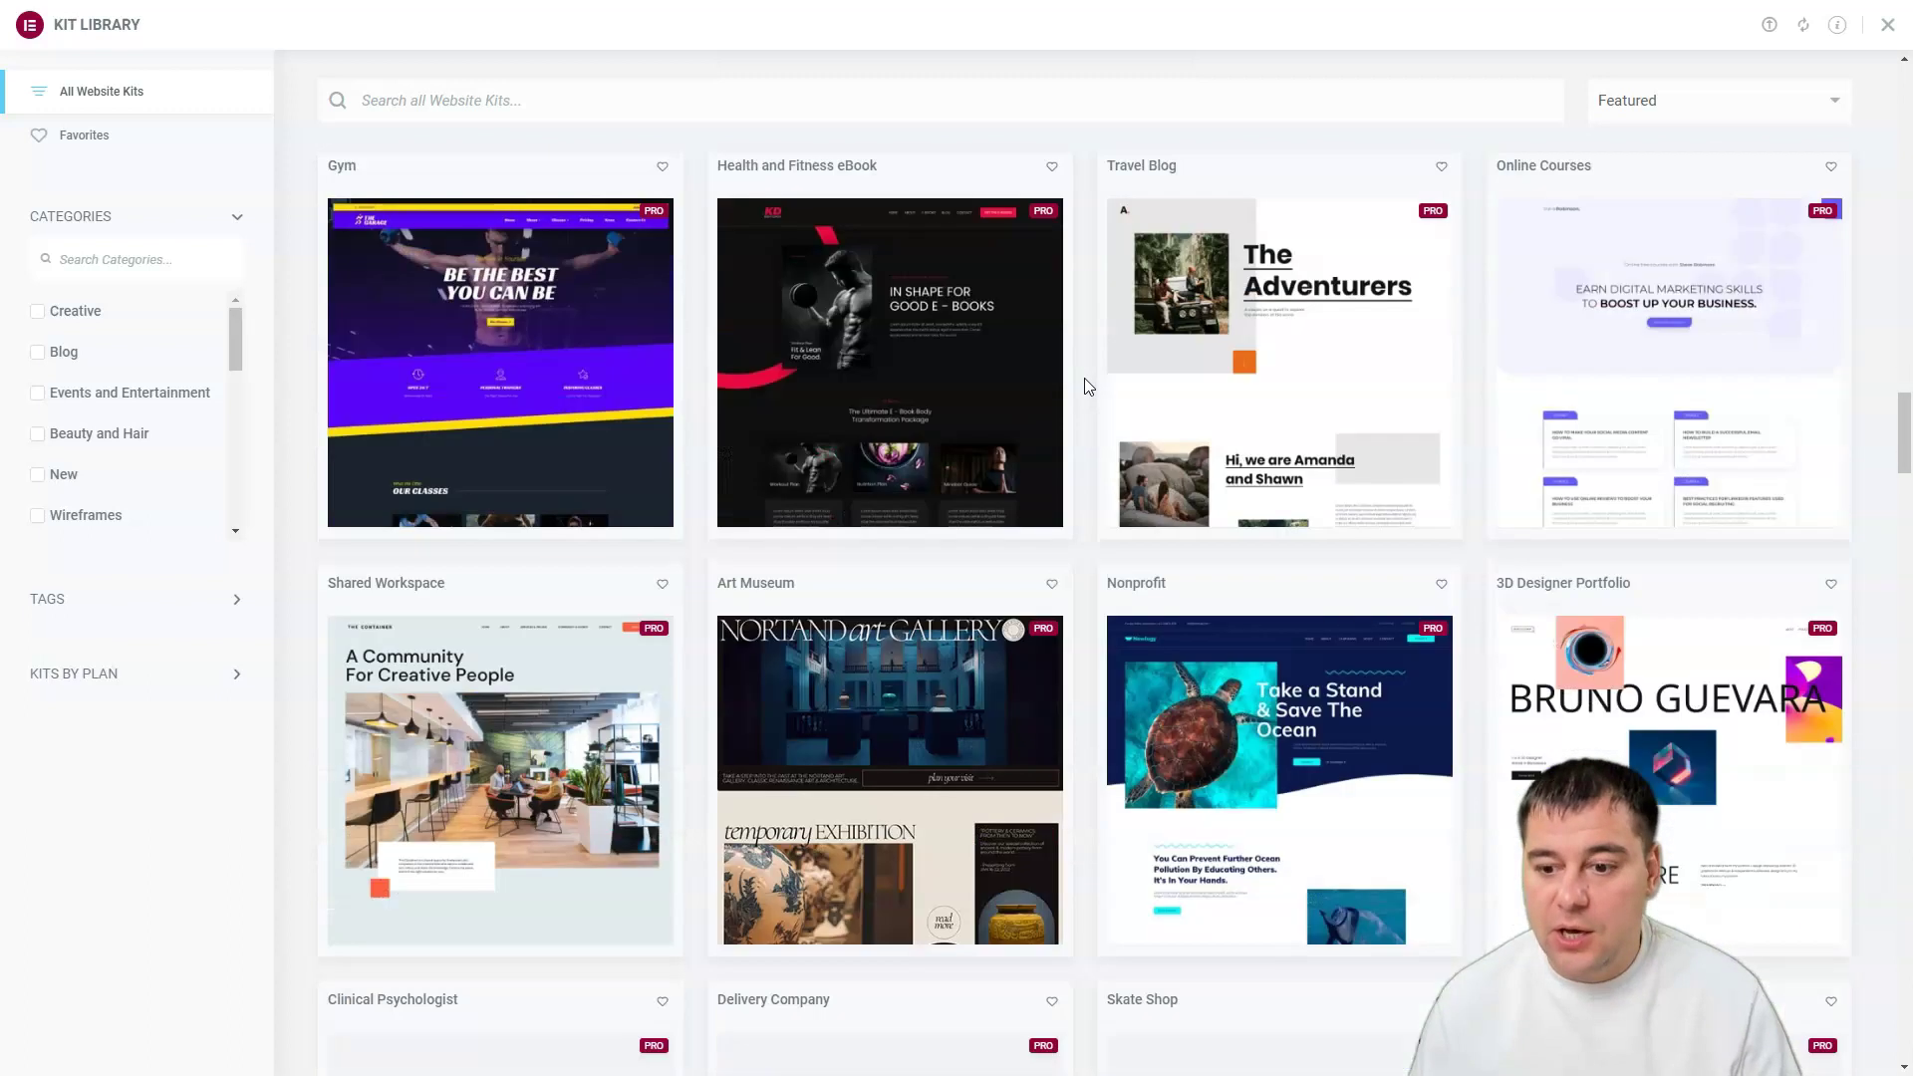
pyautogui.scroll(-5, 1088, 387)
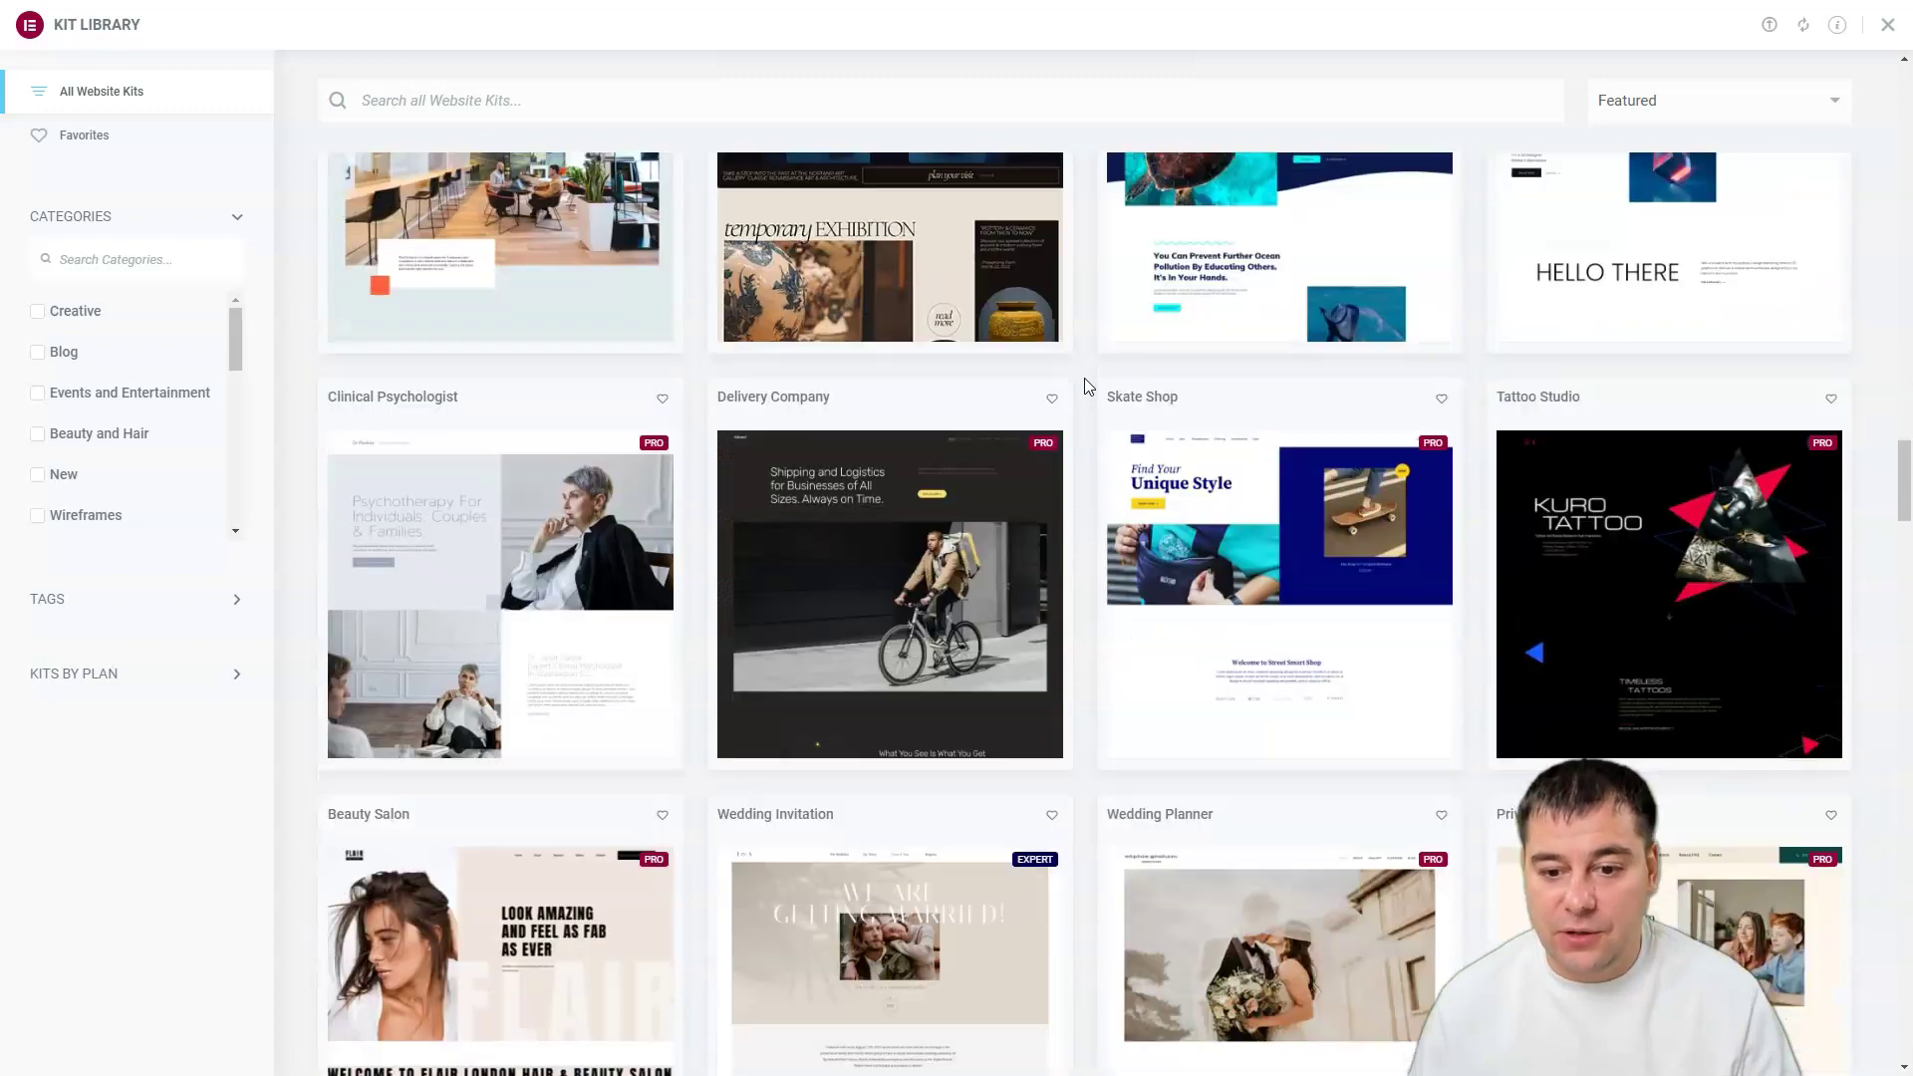
pyautogui.scroll(-3, 1088, 387)
pyautogui.scroll(-9, 1083, 384)
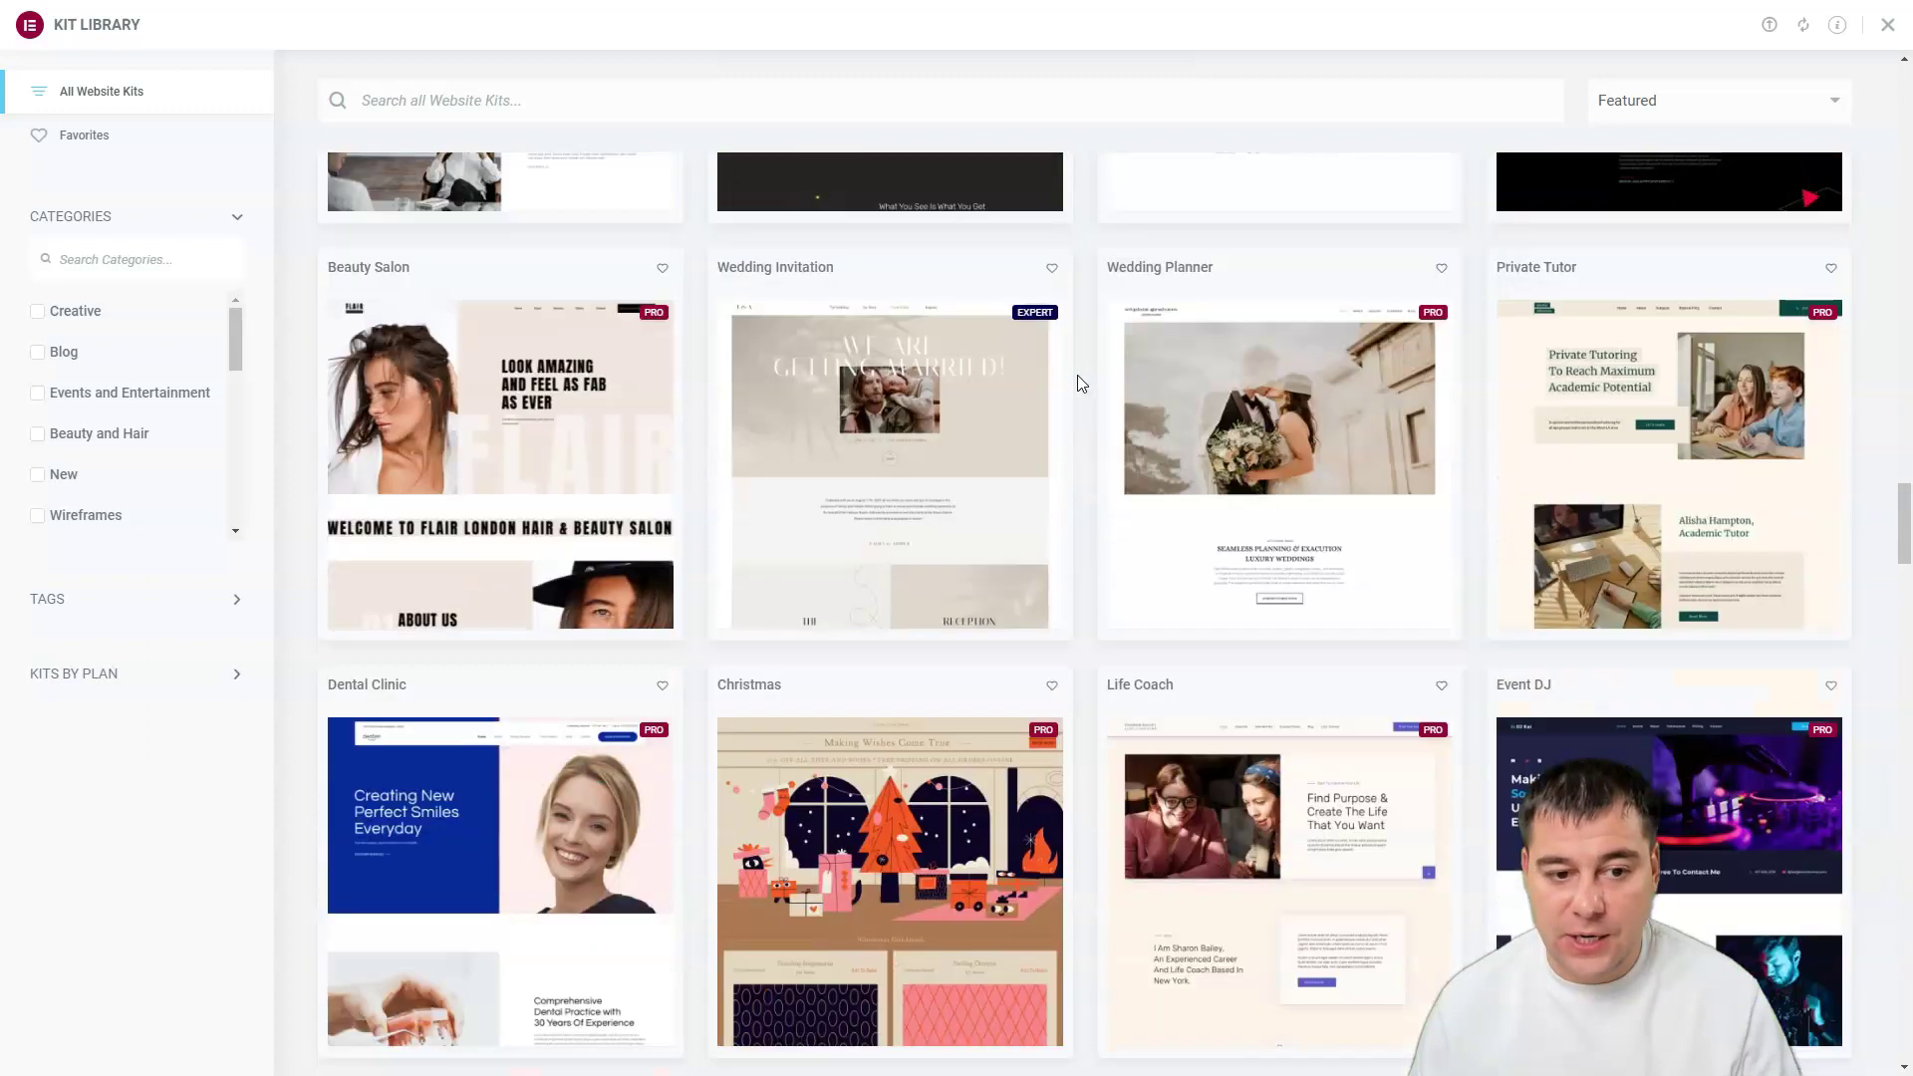
pyautogui.scroll(-5, 1084, 383)
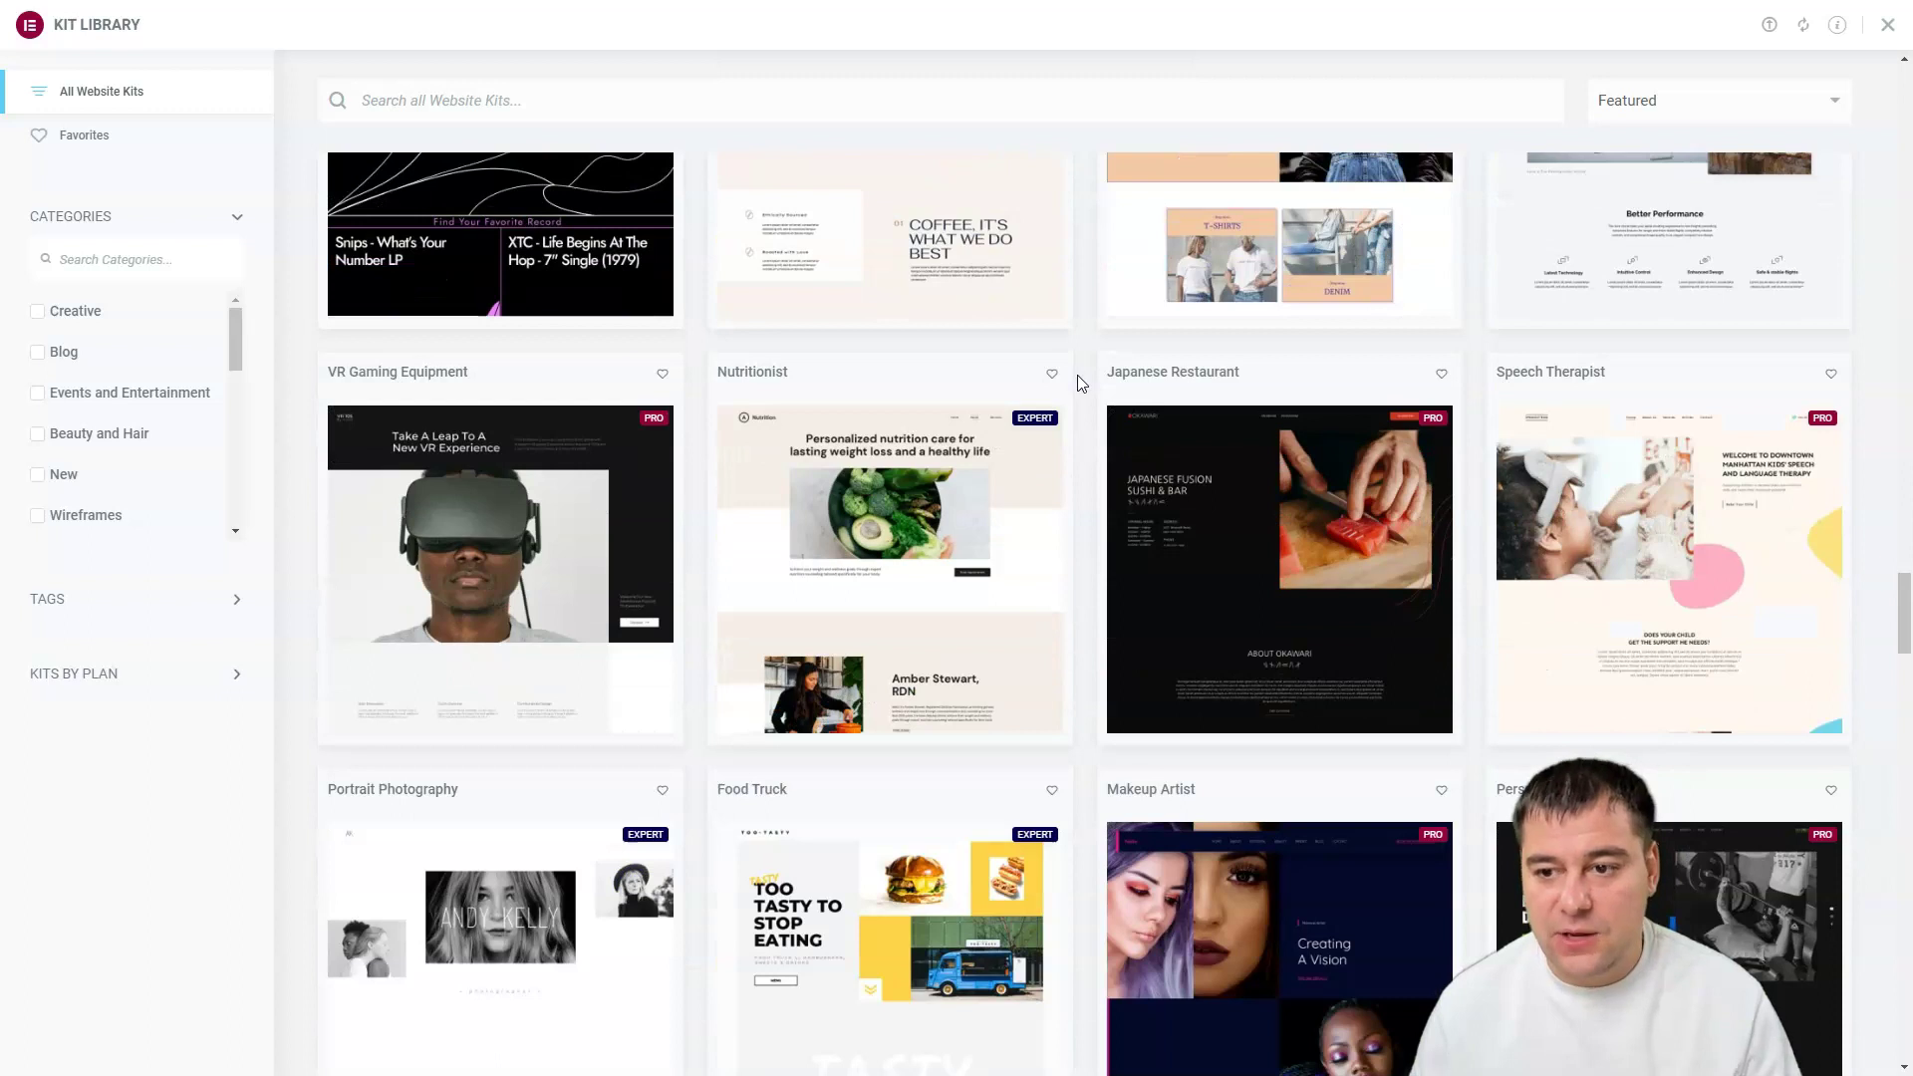
pyautogui.scroll(-2, 1082, 384)
pyautogui.scroll(-8, 1082, 383)
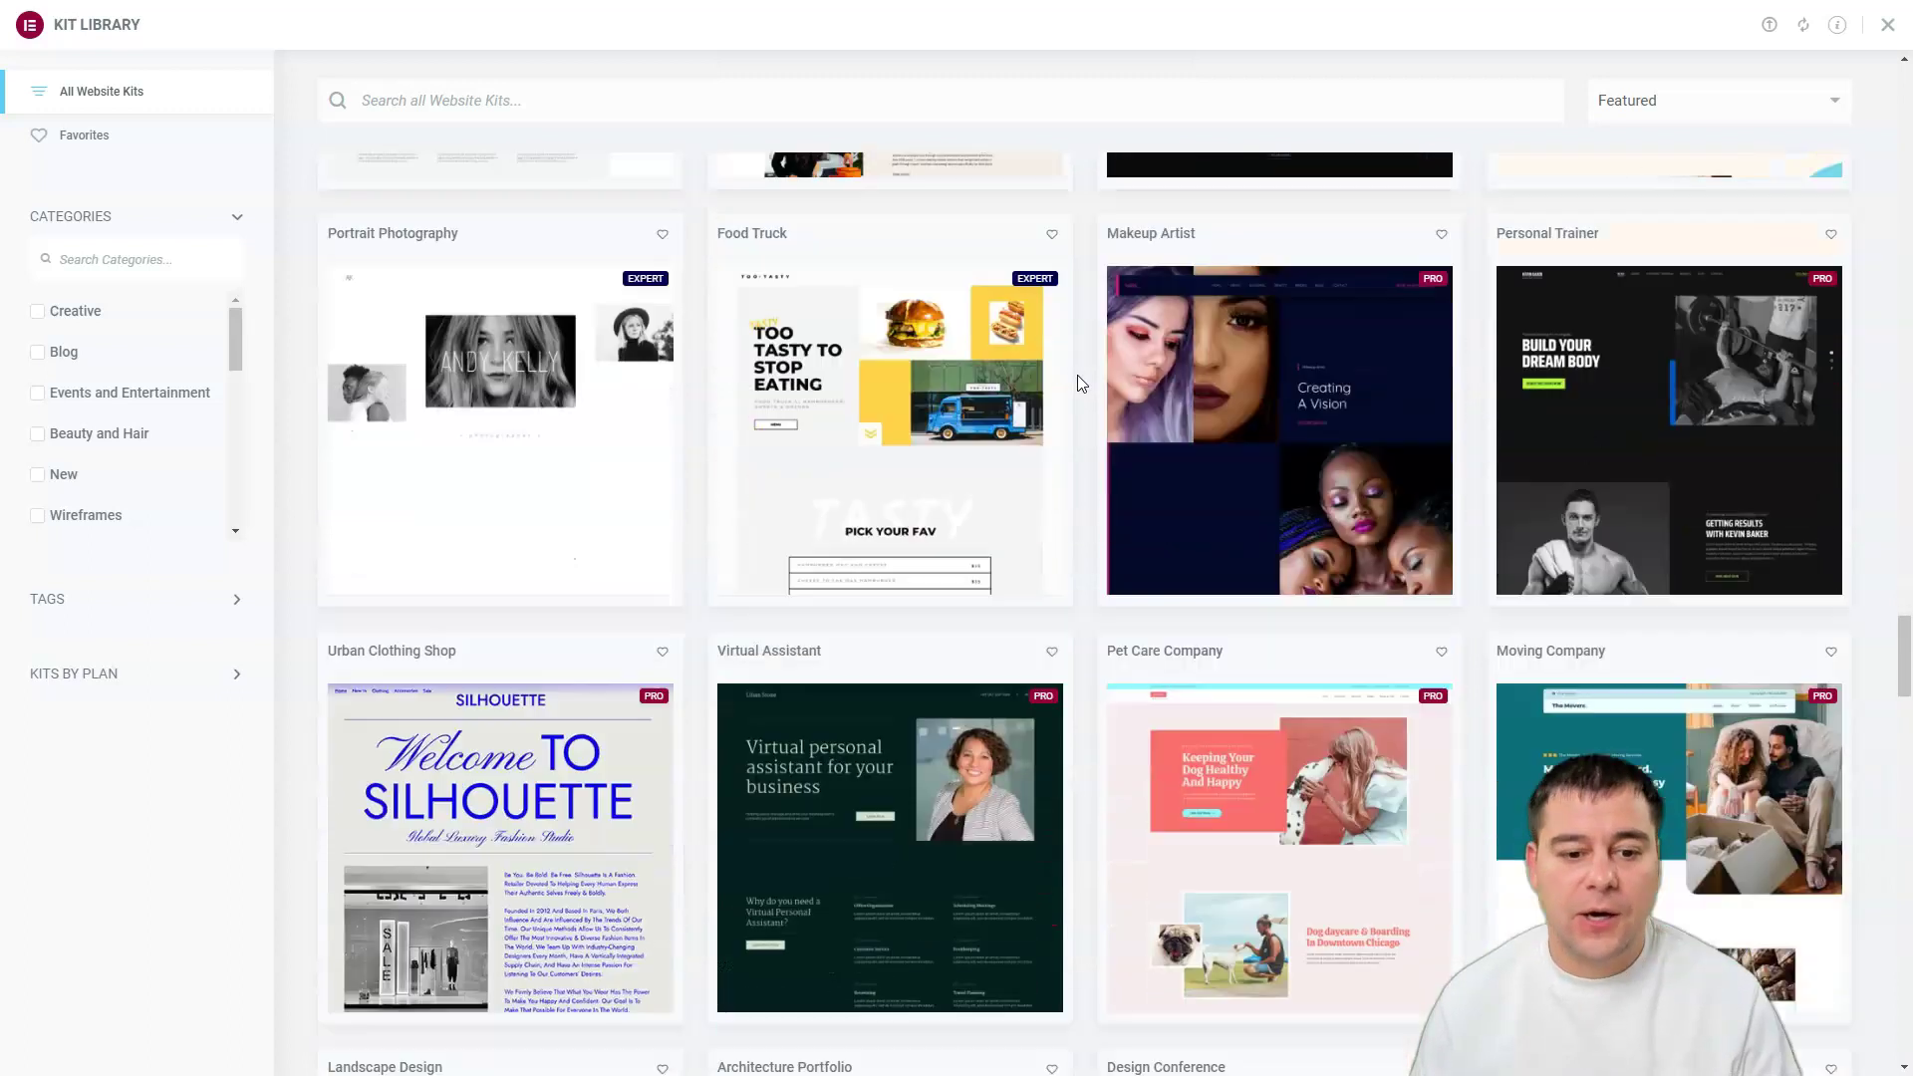
pyautogui.scroll(-3, 1082, 383)
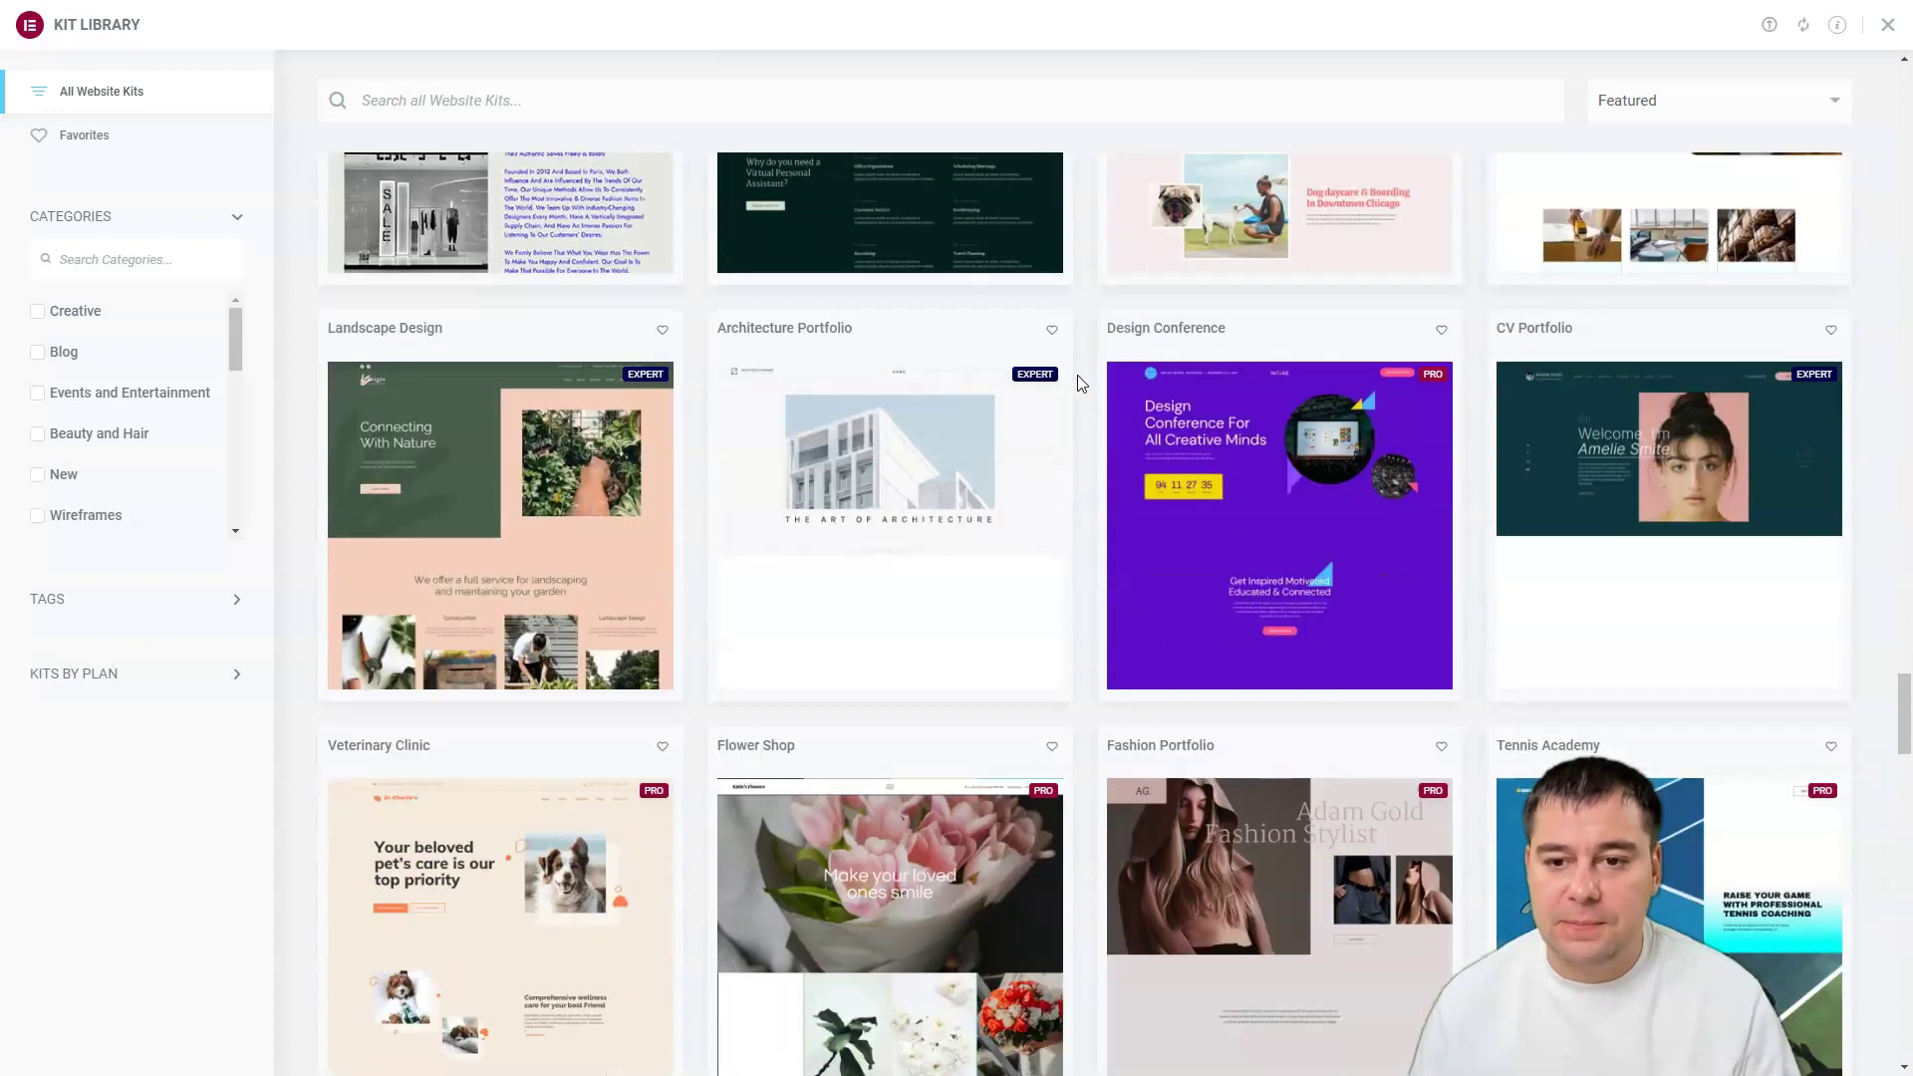
pyautogui.scroll(-3, 1082, 384)
pyautogui.scroll(-3, 1083, 384)
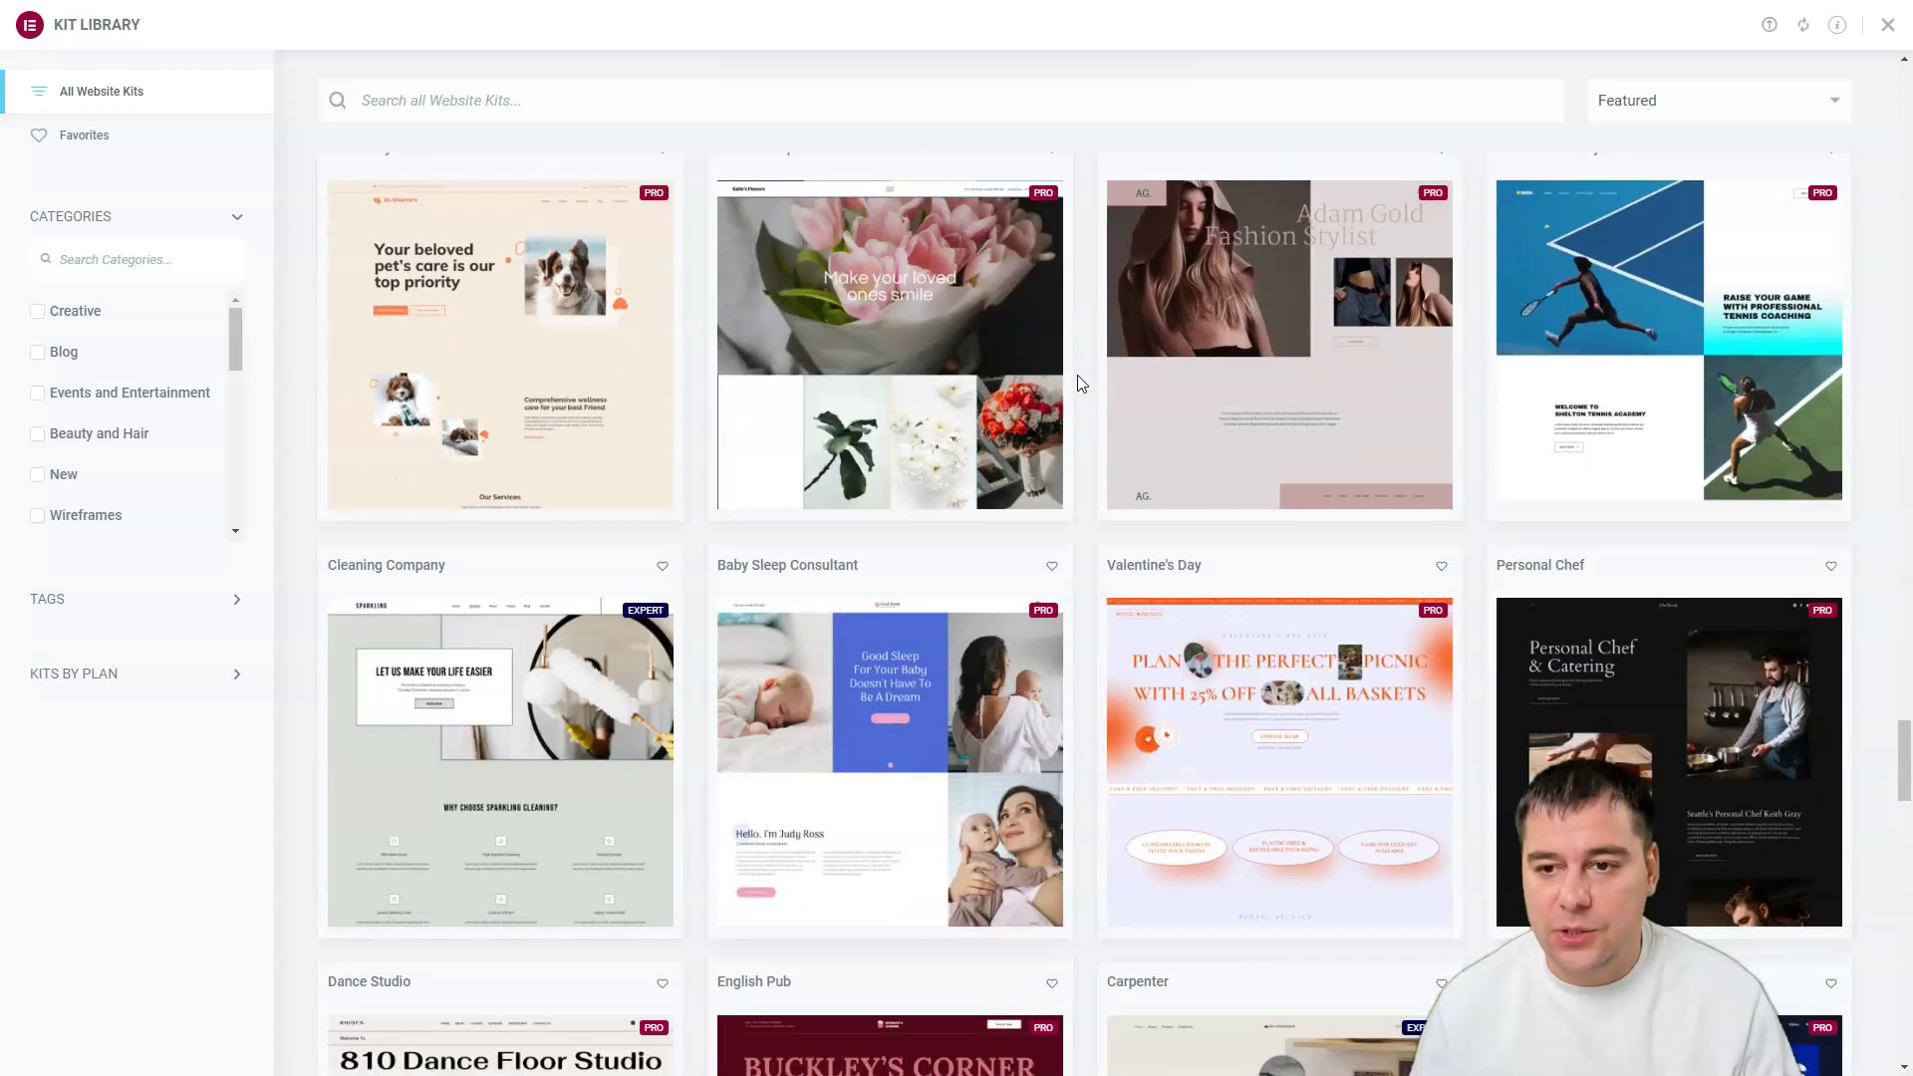
pyautogui.scroll(-7, 1079, 375)
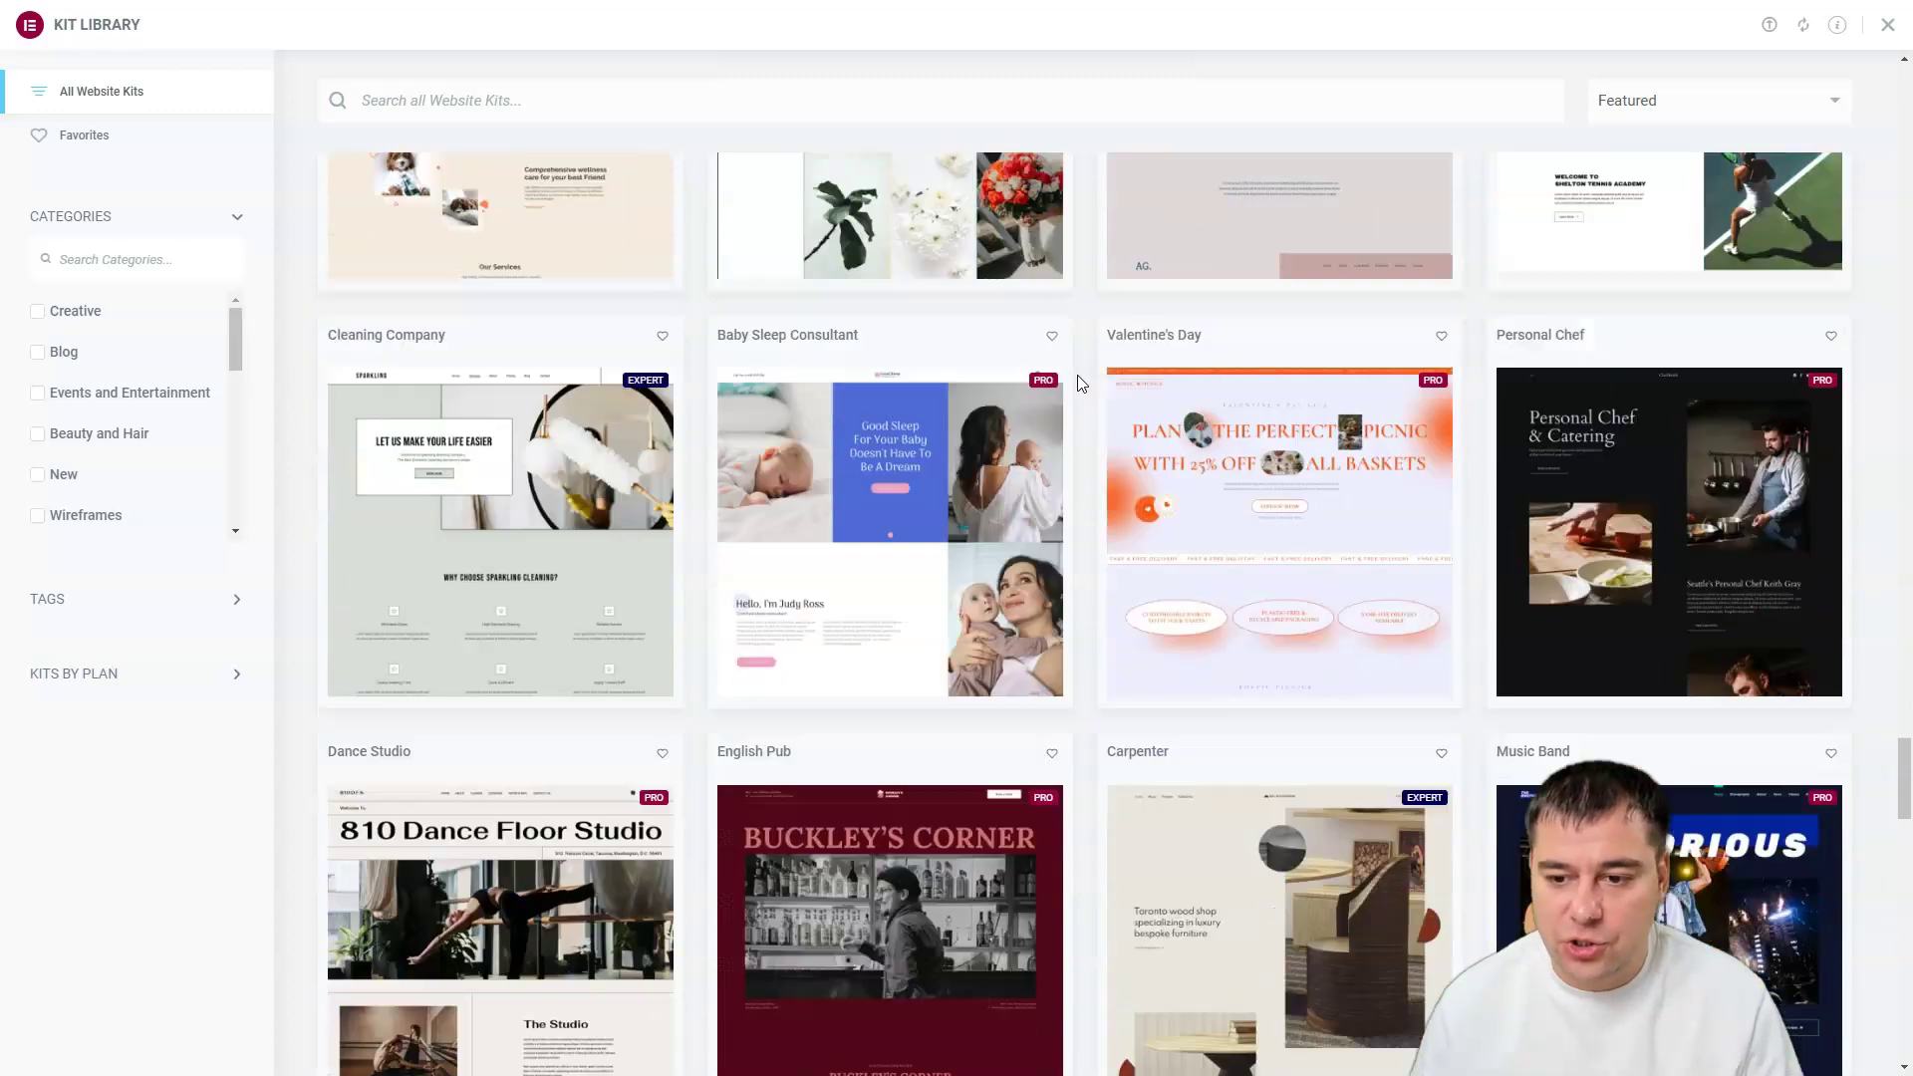
pyautogui.scroll(-4, 1079, 375)
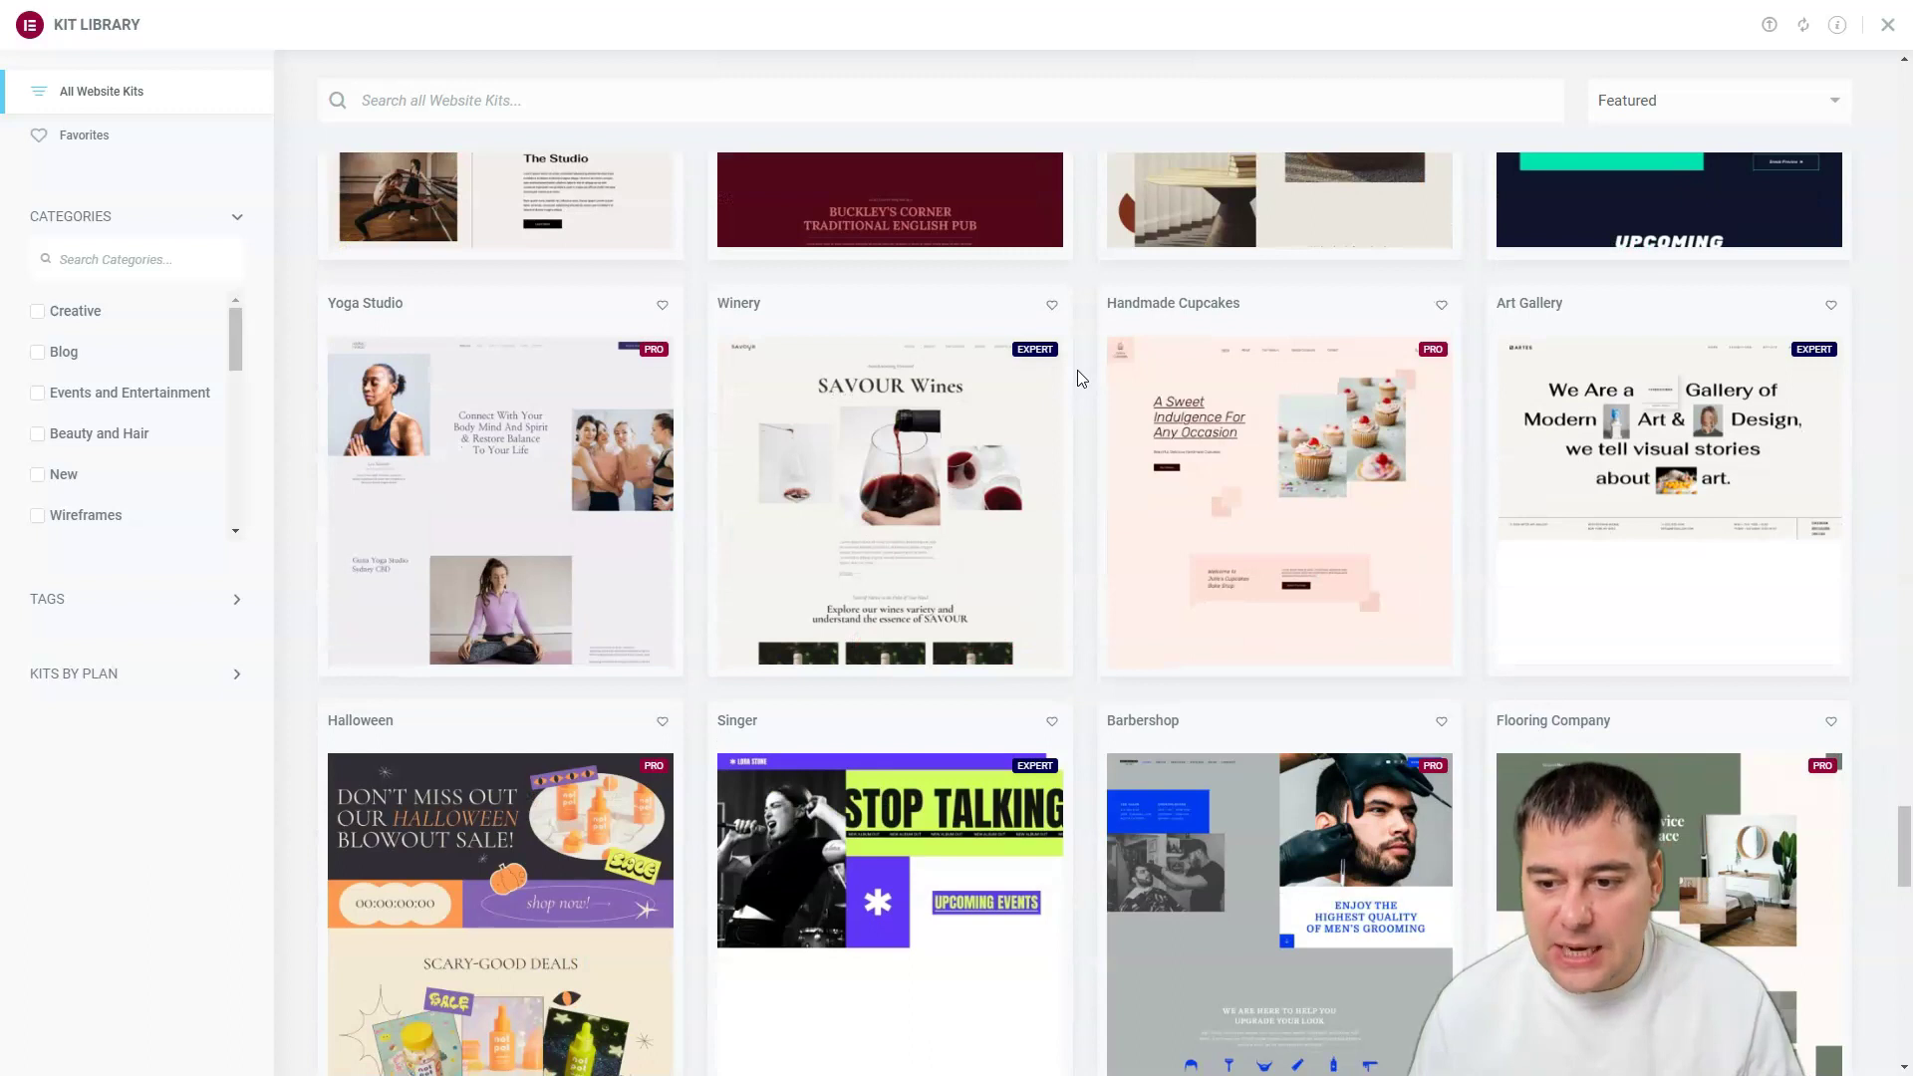
pyautogui.scroll(-6, 1082, 380)
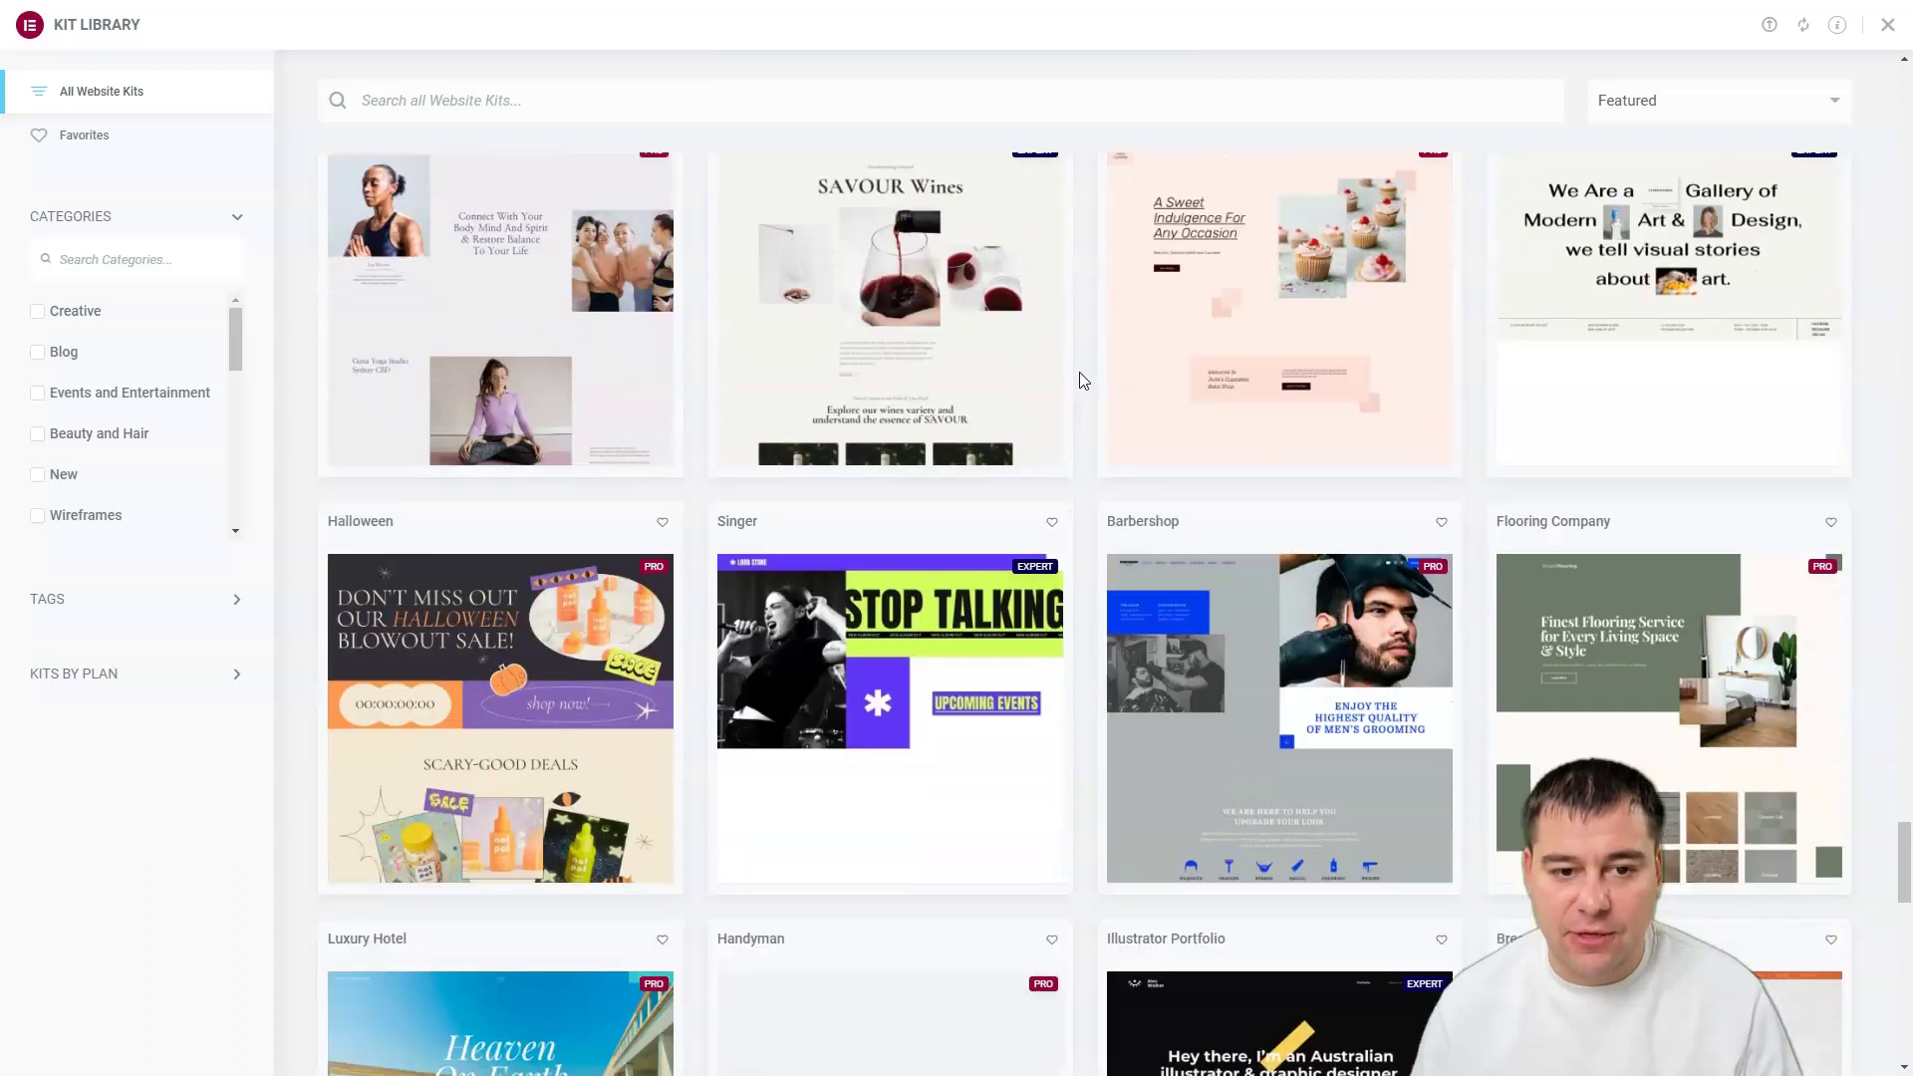
pyautogui.scroll(-1, 1082, 380)
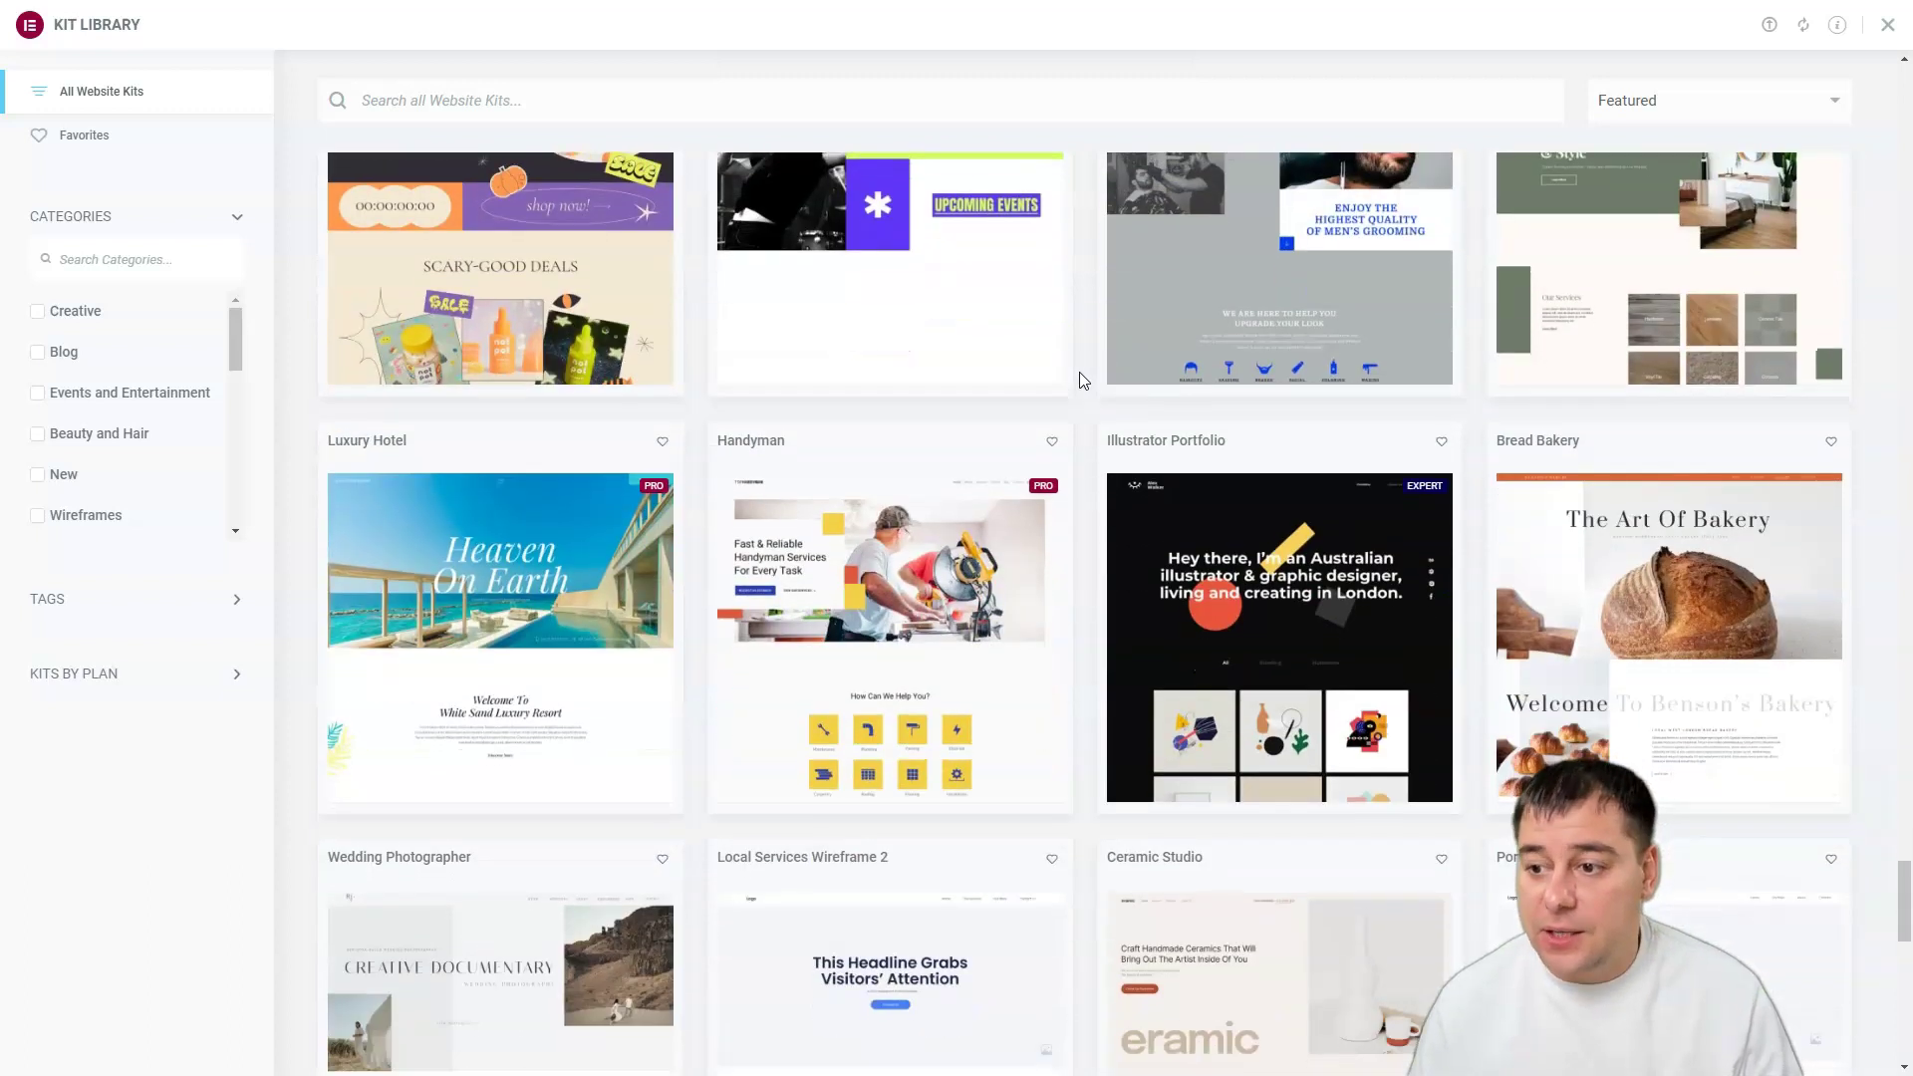
# Step: Apply the entire Ceramic Studio kit from the Kit Library to the site and close the import summary
pyautogui.scroll(-4, 1620, 343)
pyautogui.scroll(3, 1616, 347)
pyautogui.scroll(-4, 1613, 354)
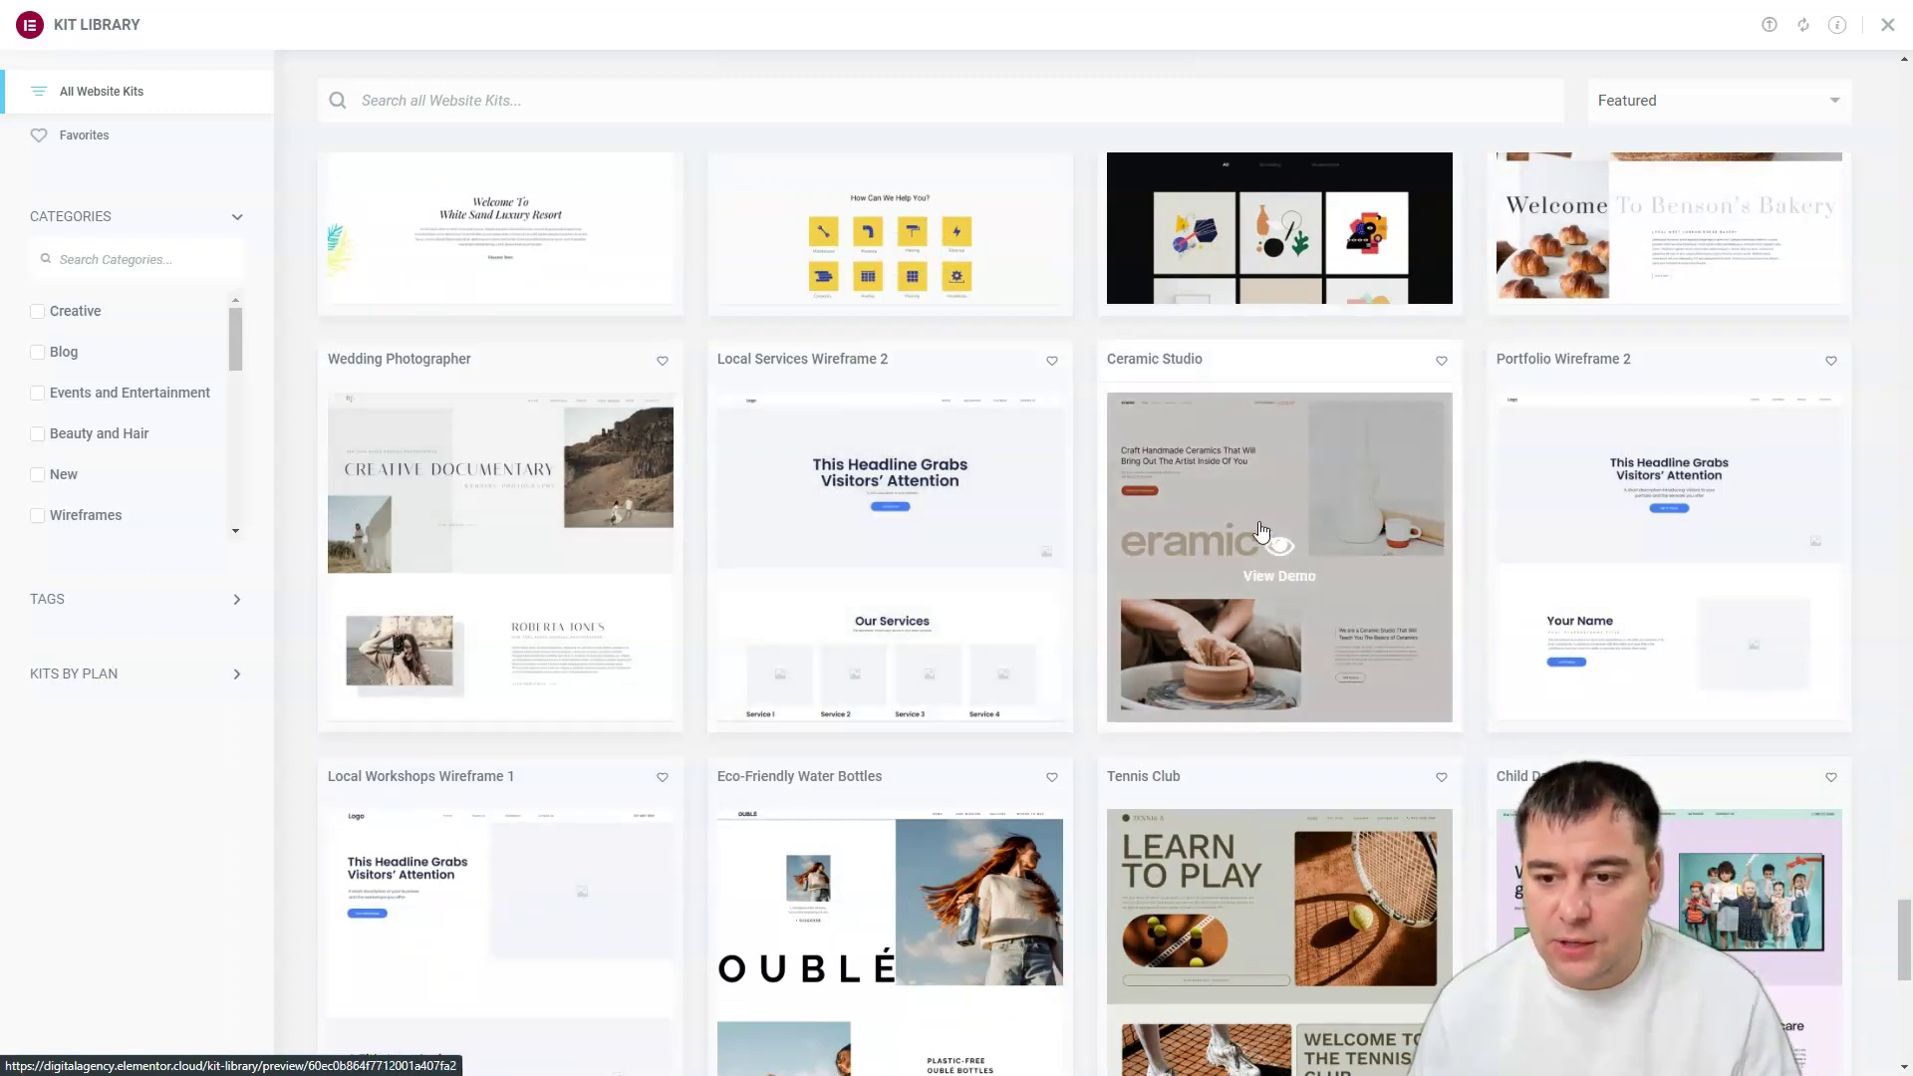
pyautogui.click(1282, 575)
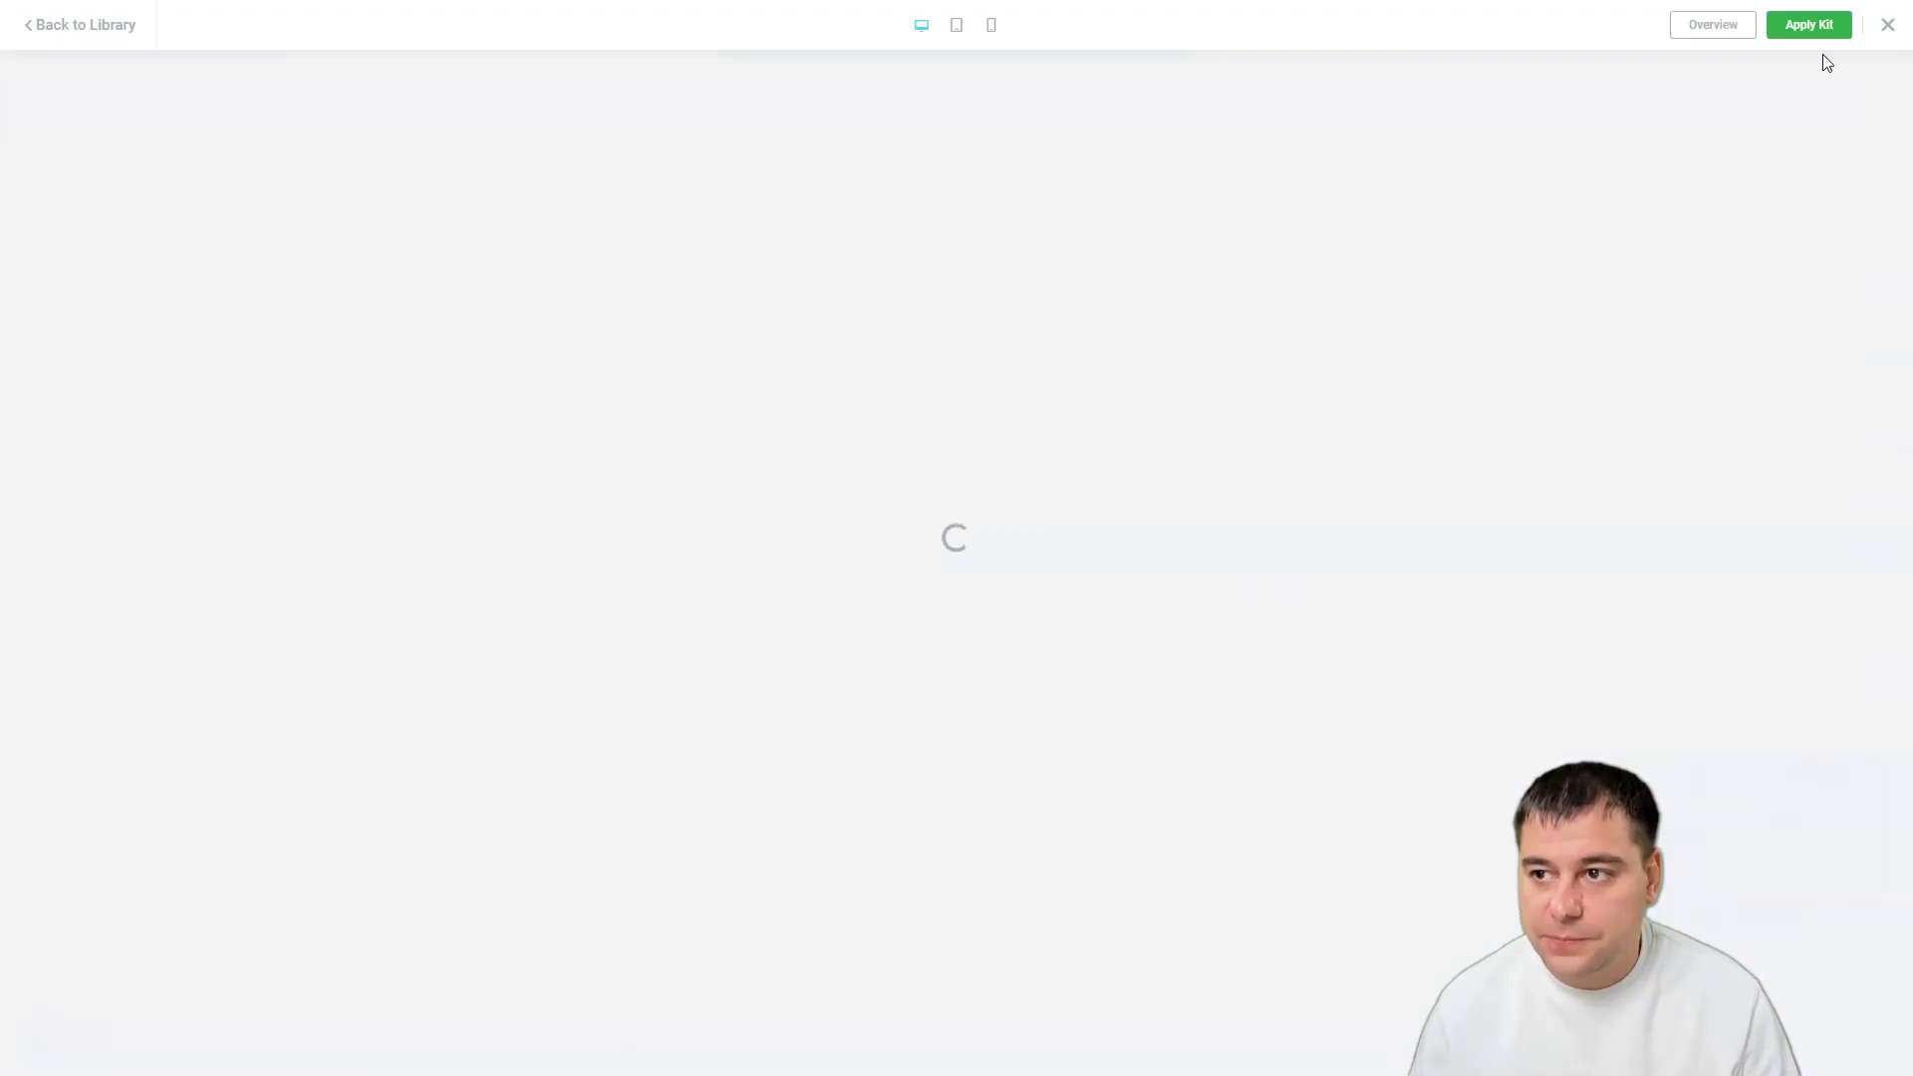
pyautogui.click(1806, 26)
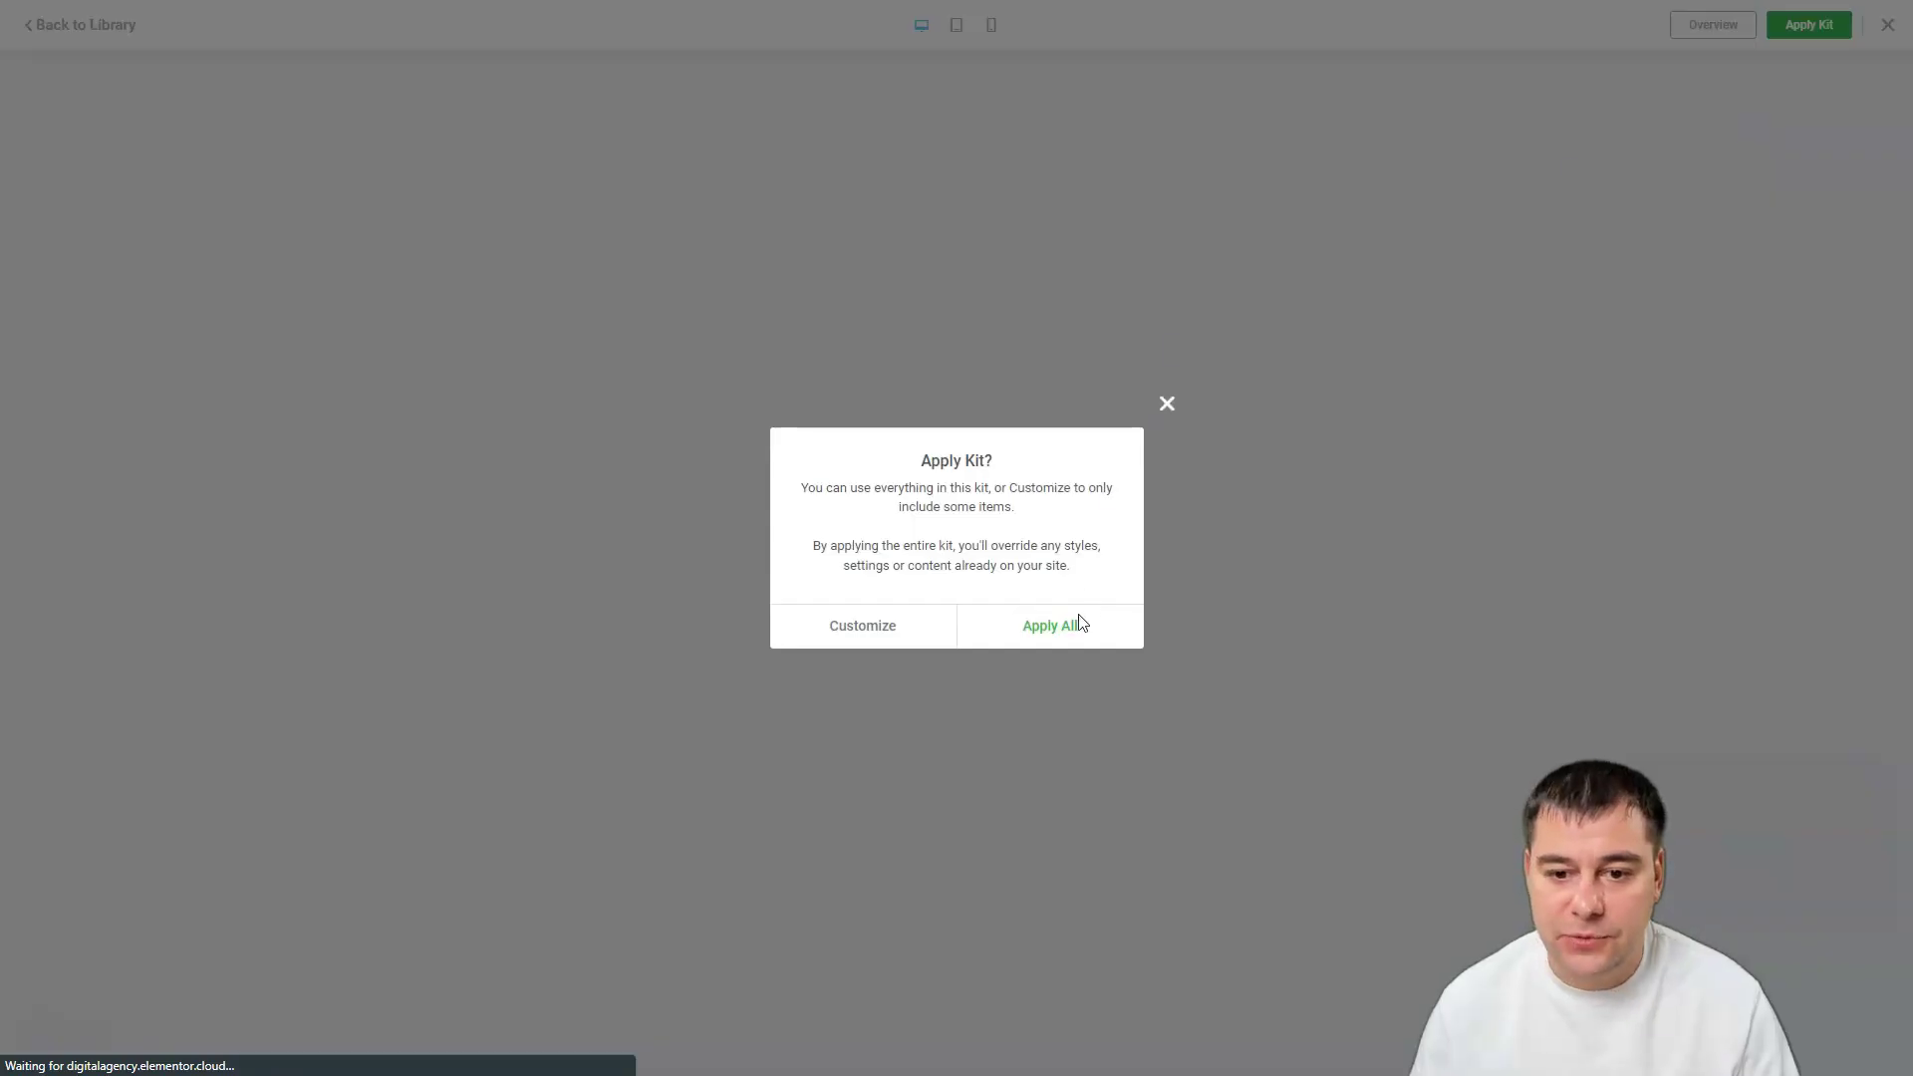
pyautogui.click(1042, 628)
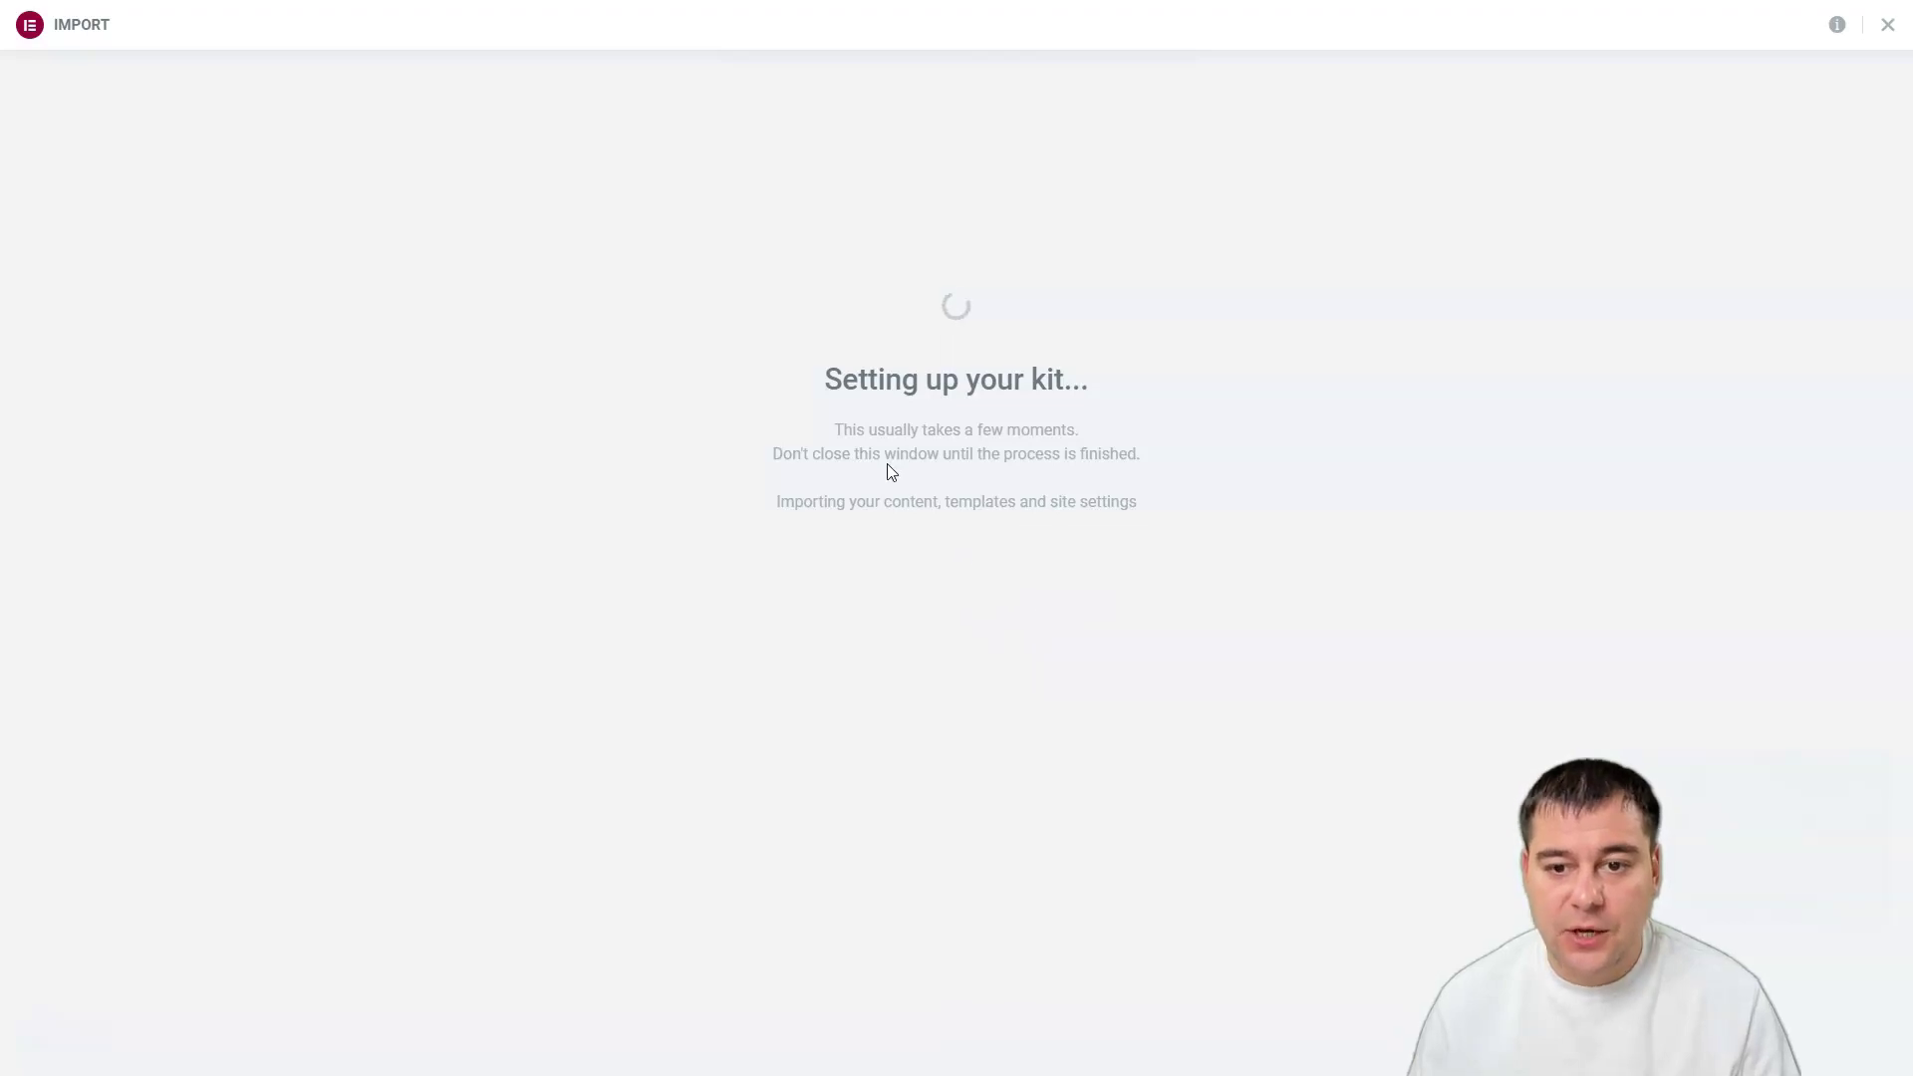
pyautogui.moveTo(835, 428); pyautogui.dragTo(1154, 469)
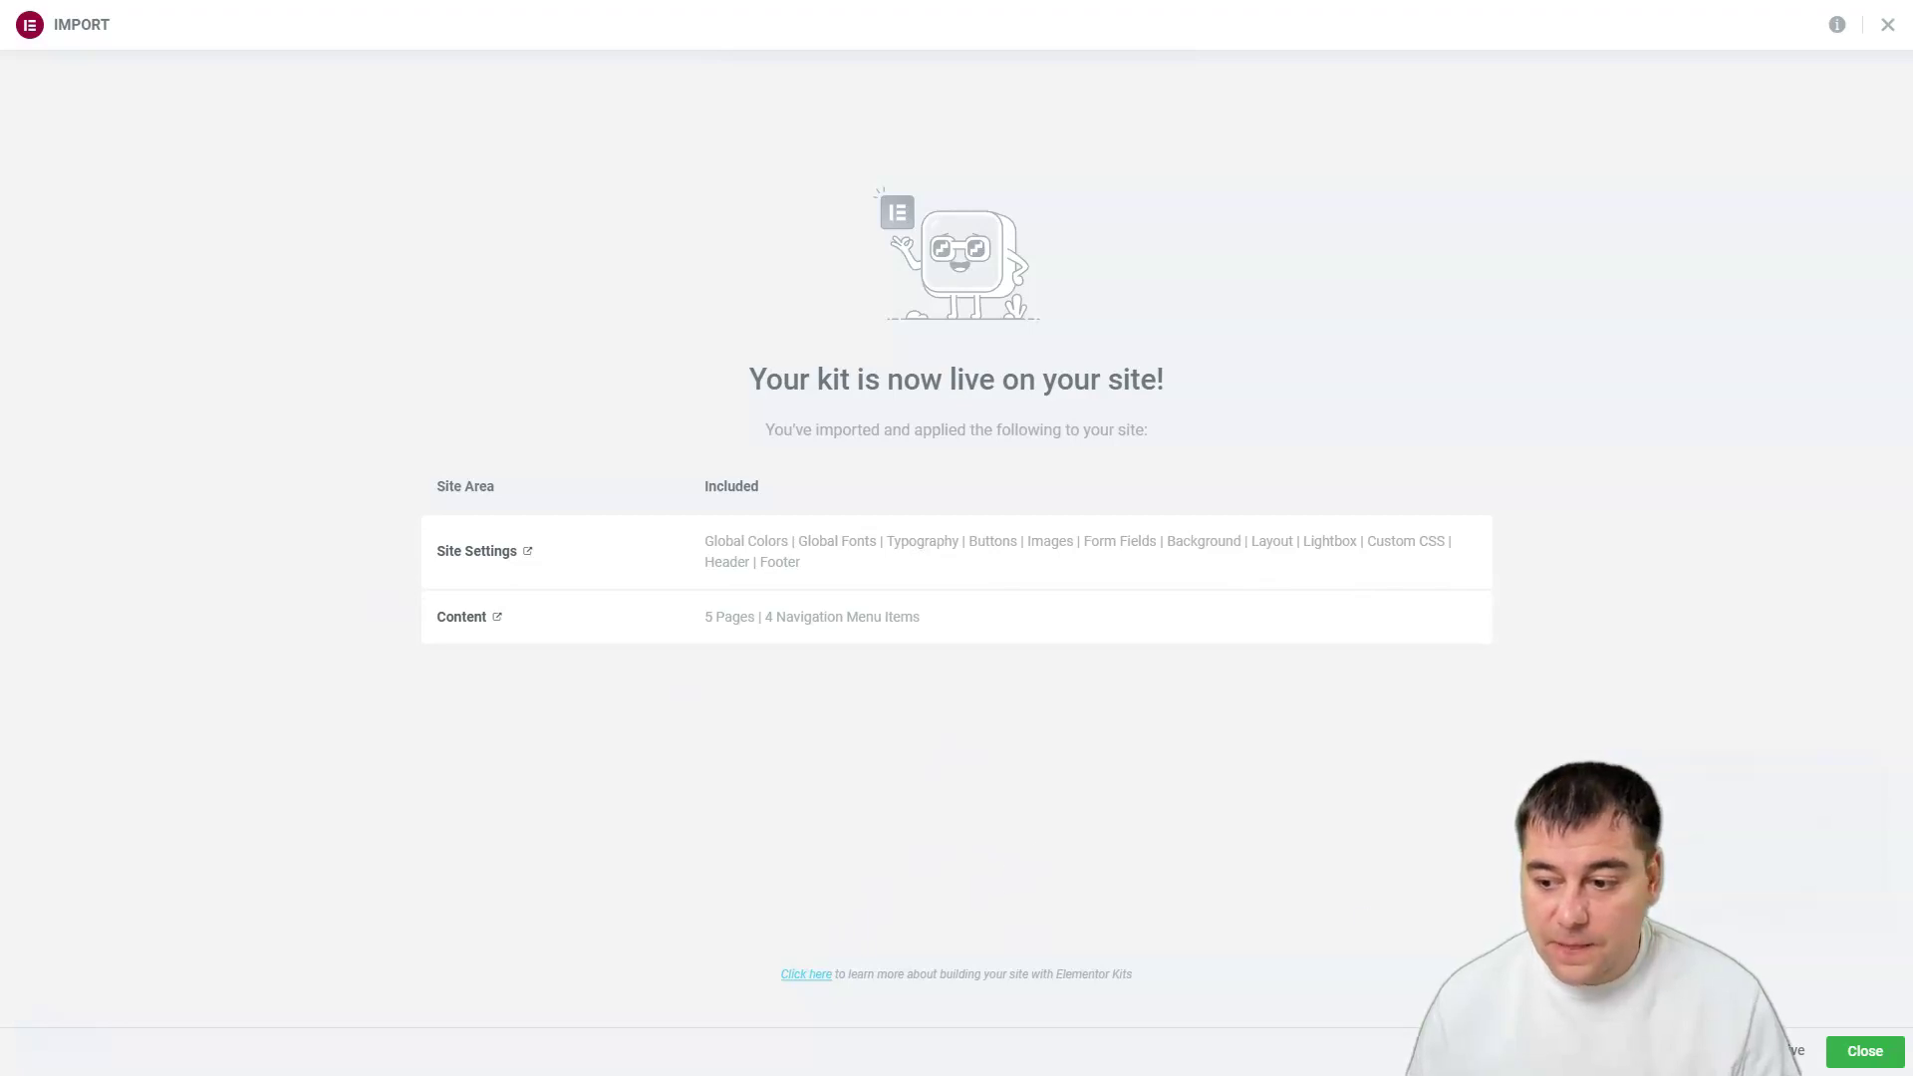
pyautogui.click(1859, 1059)
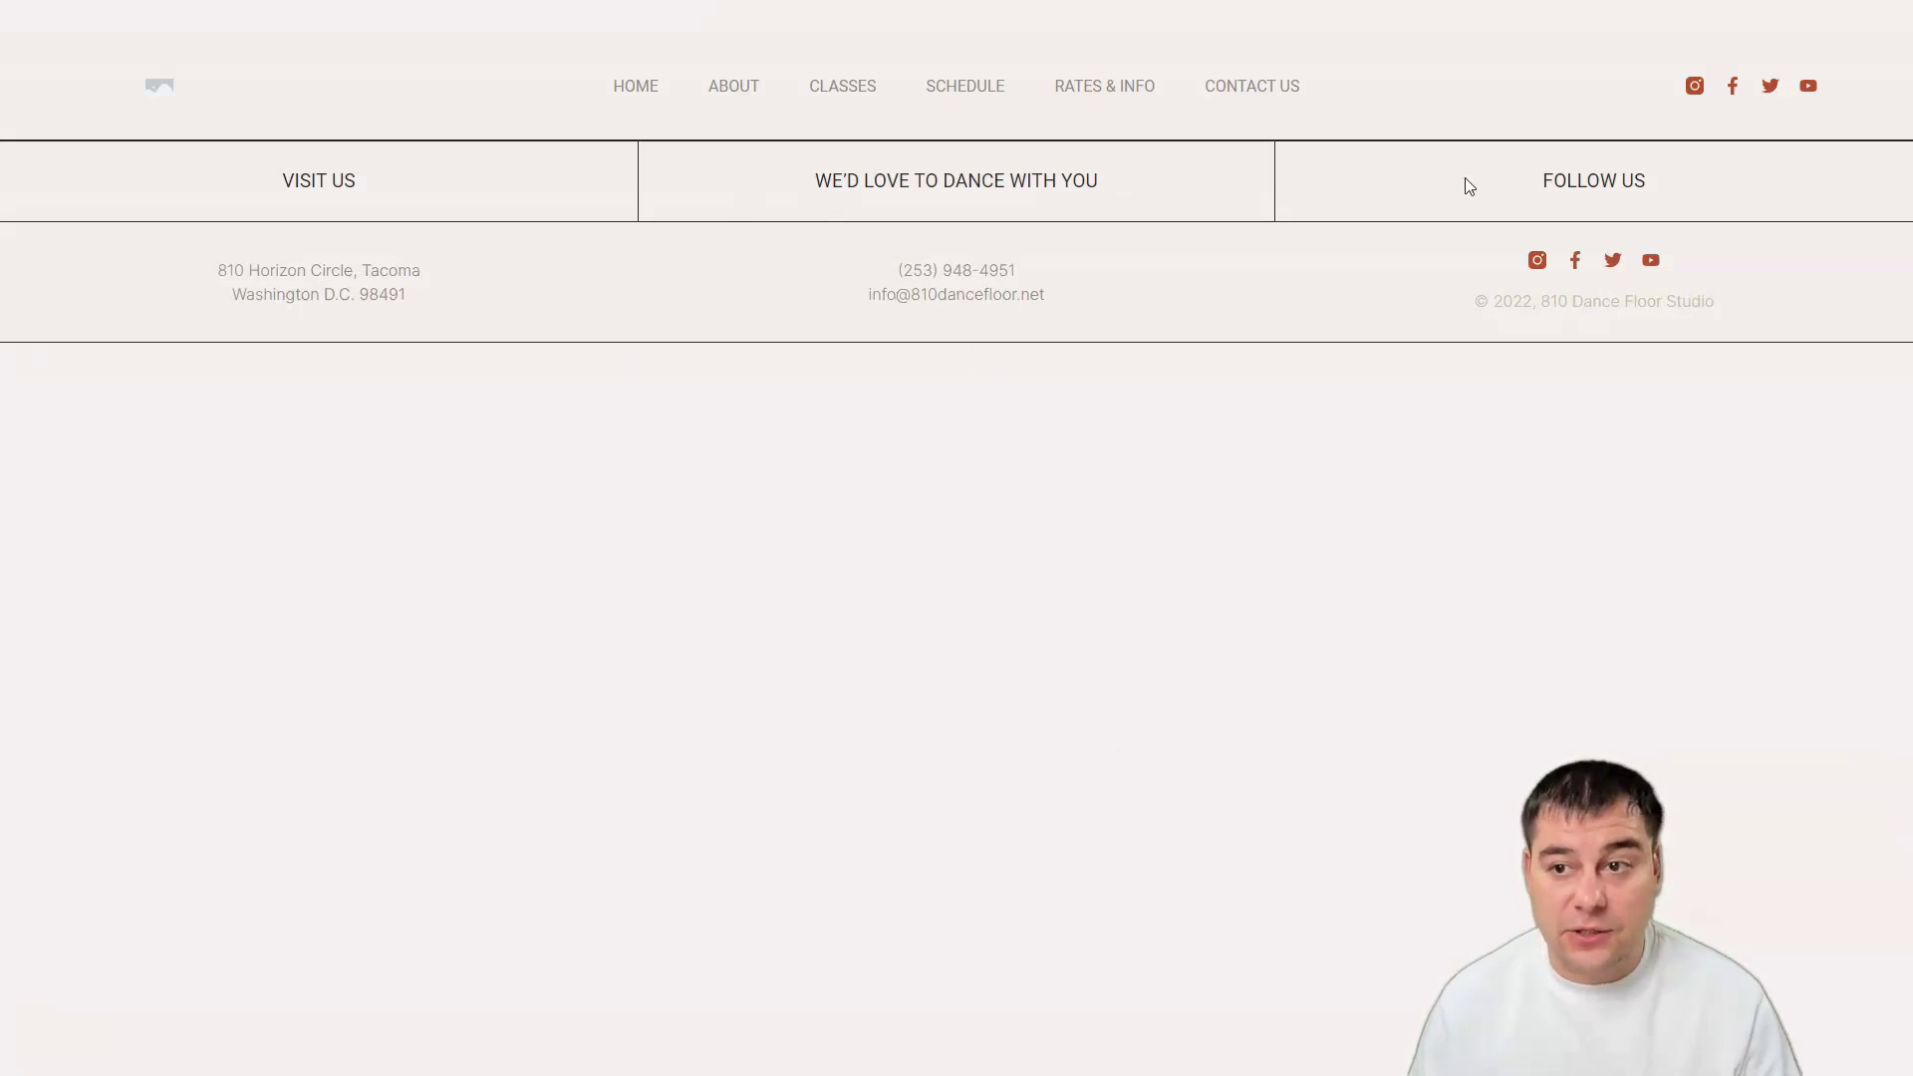
# Step: Create a new landing page from the WordPress dashboard
pyautogui.click(638, 90)
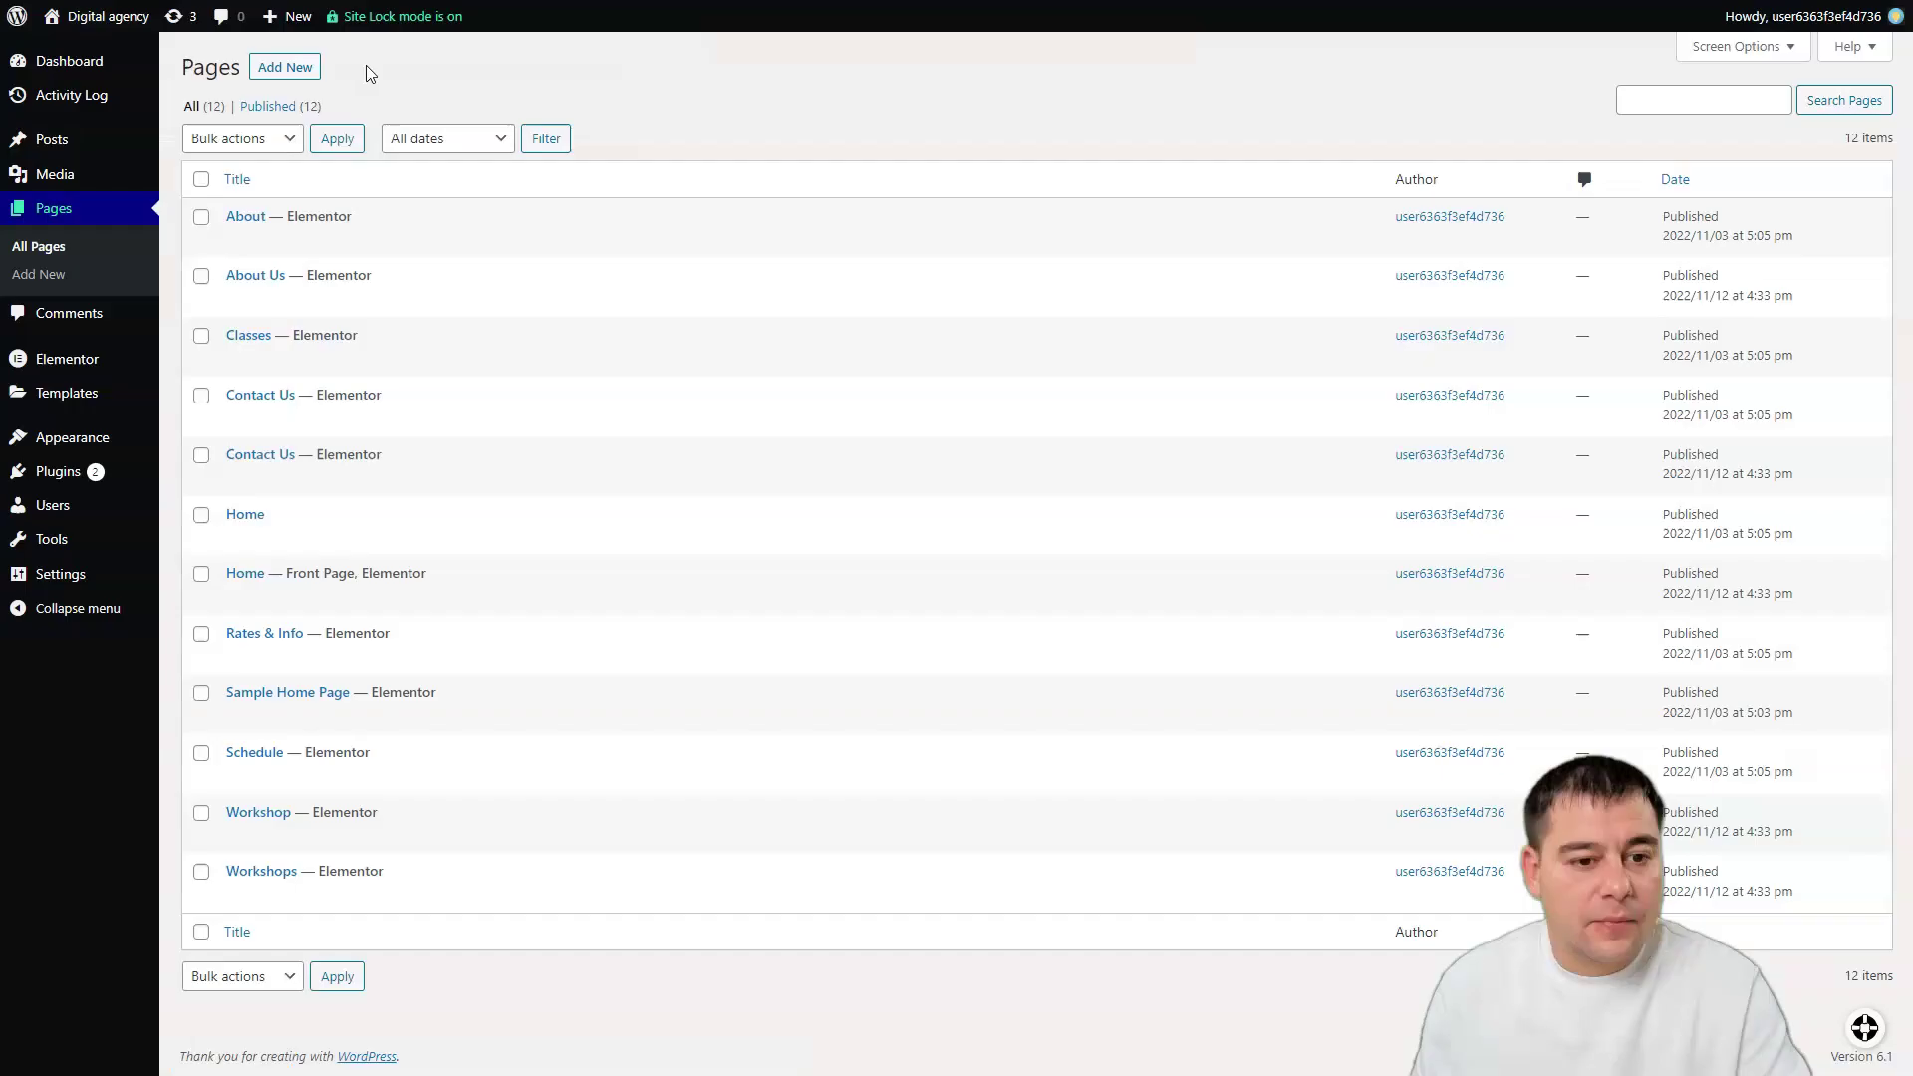
pyautogui.moveTo(281, 28)
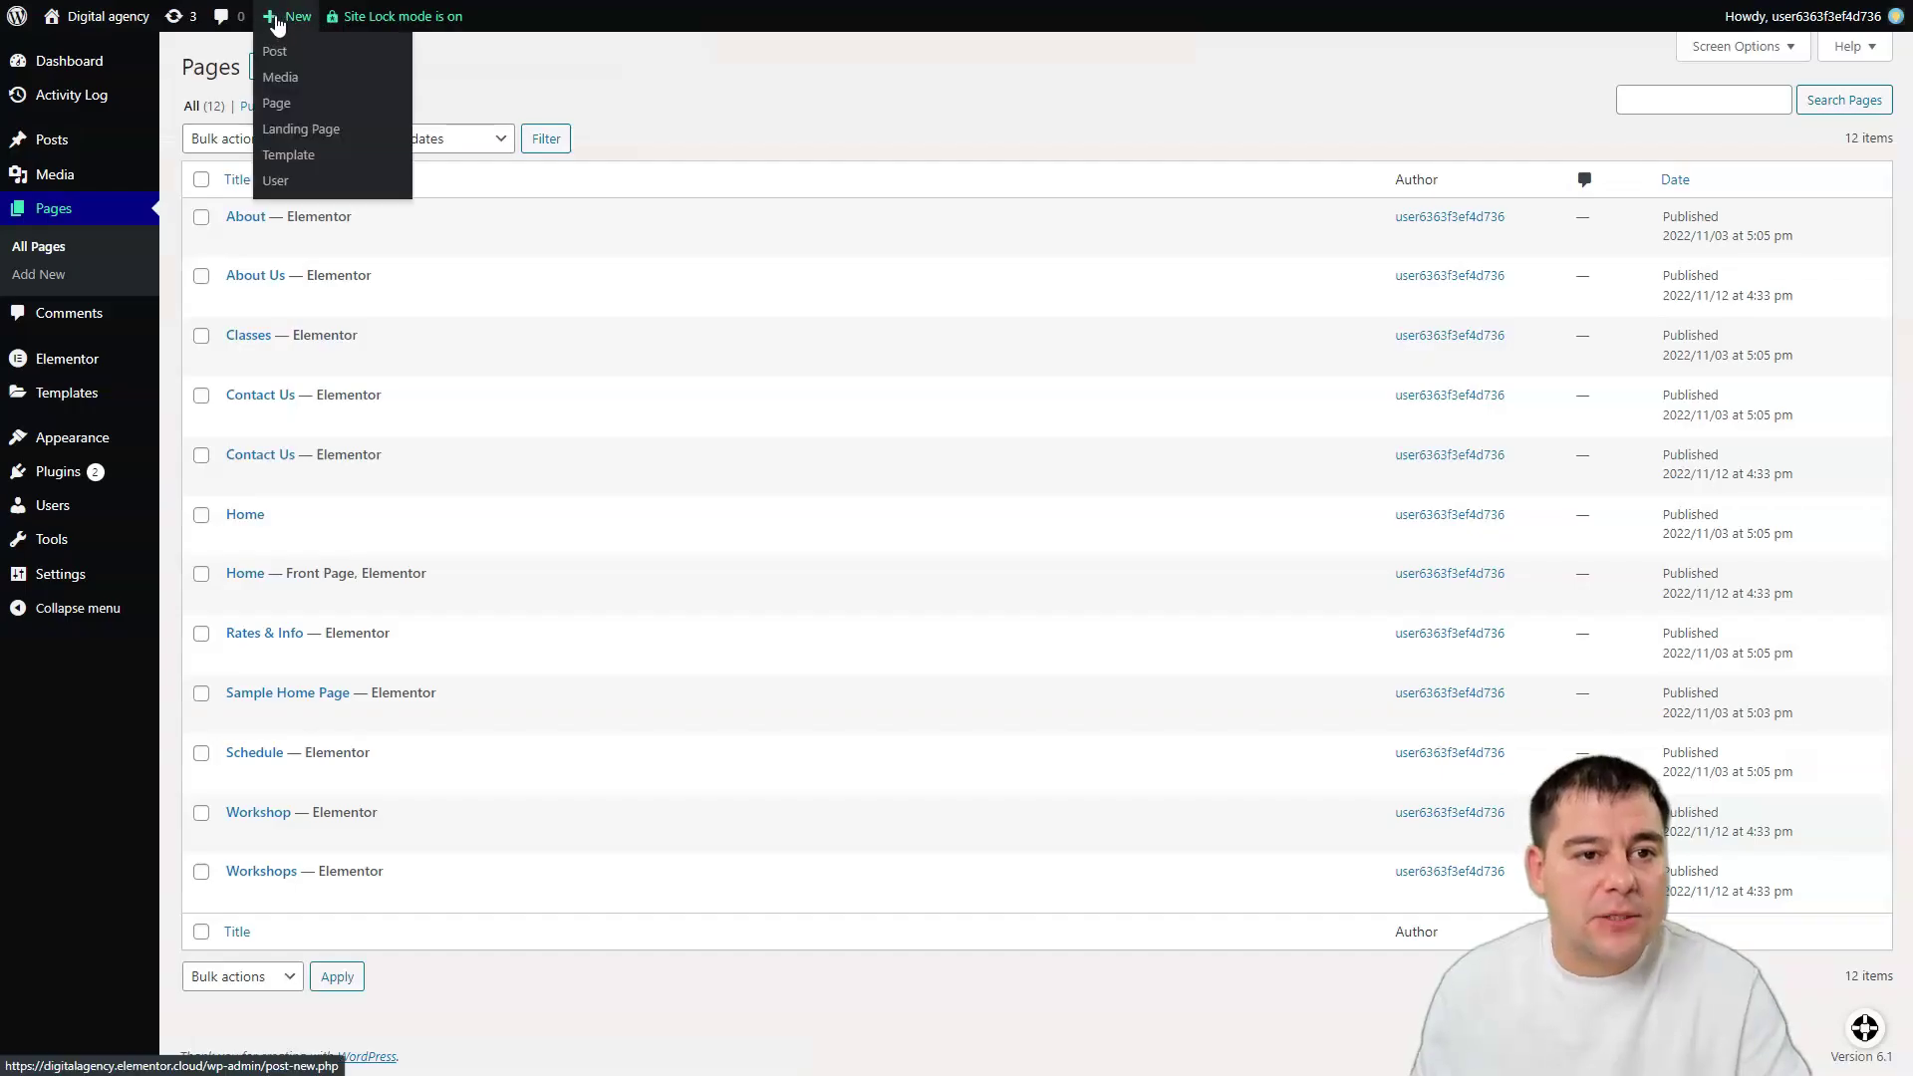
pyautogui.click(293, 132)
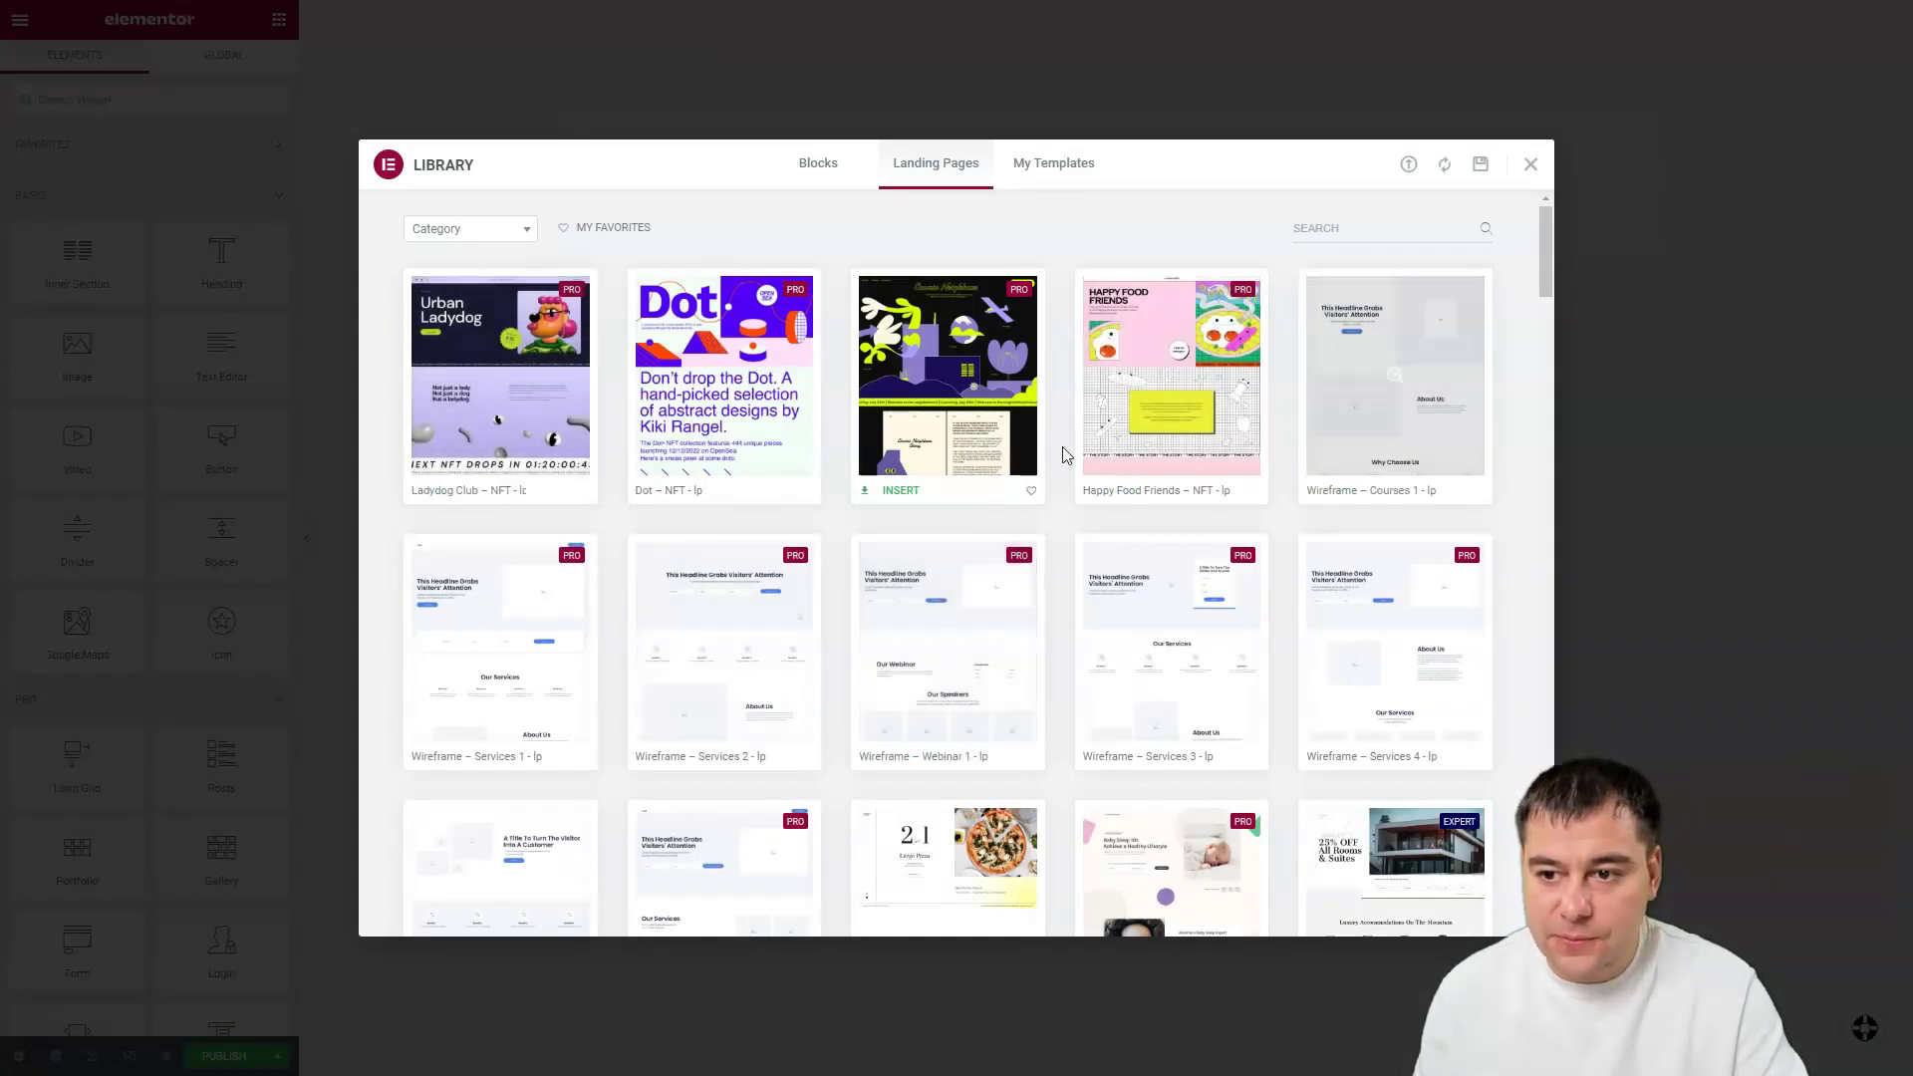
# Step: Browse the landing page templates and preview the "Feeling the Beat" headphones design
pyautogui.scroll(-5, 996, 479)
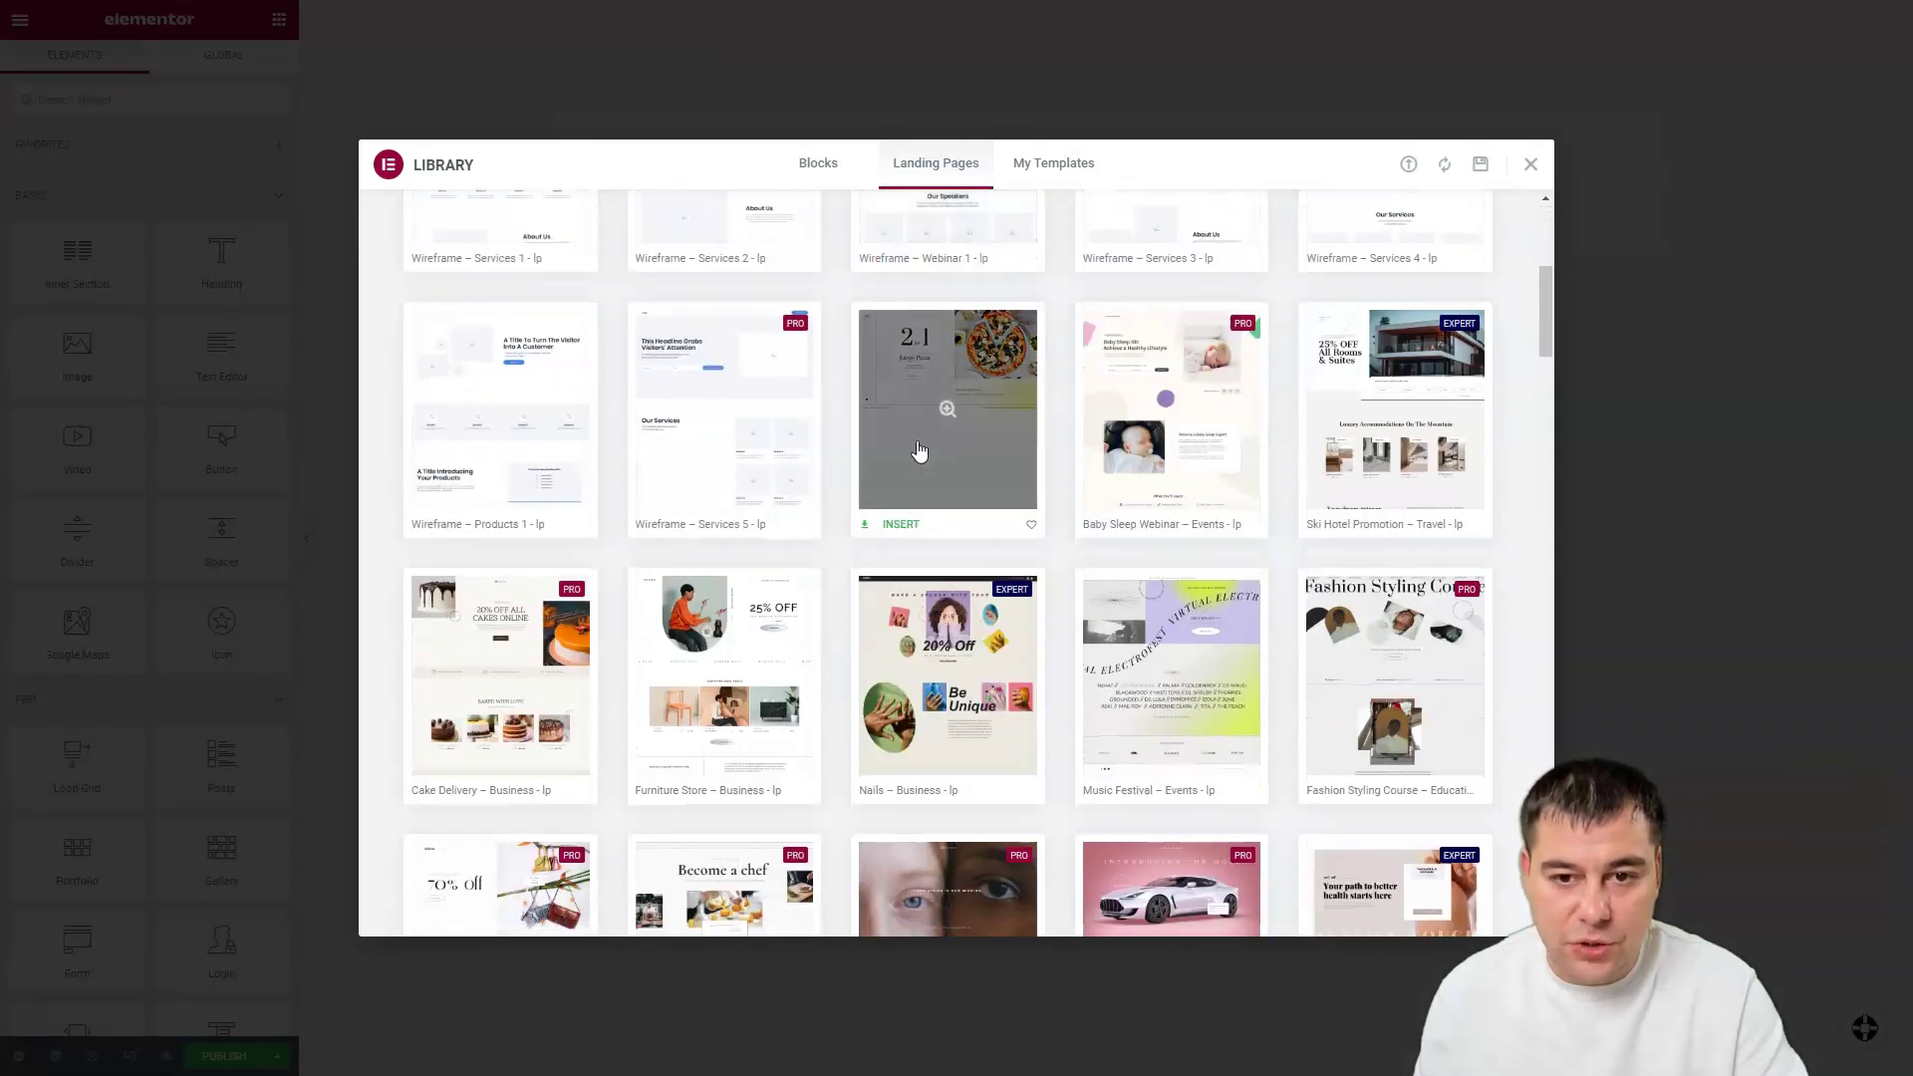
pyautogui.scroll(-2, 644, 458)
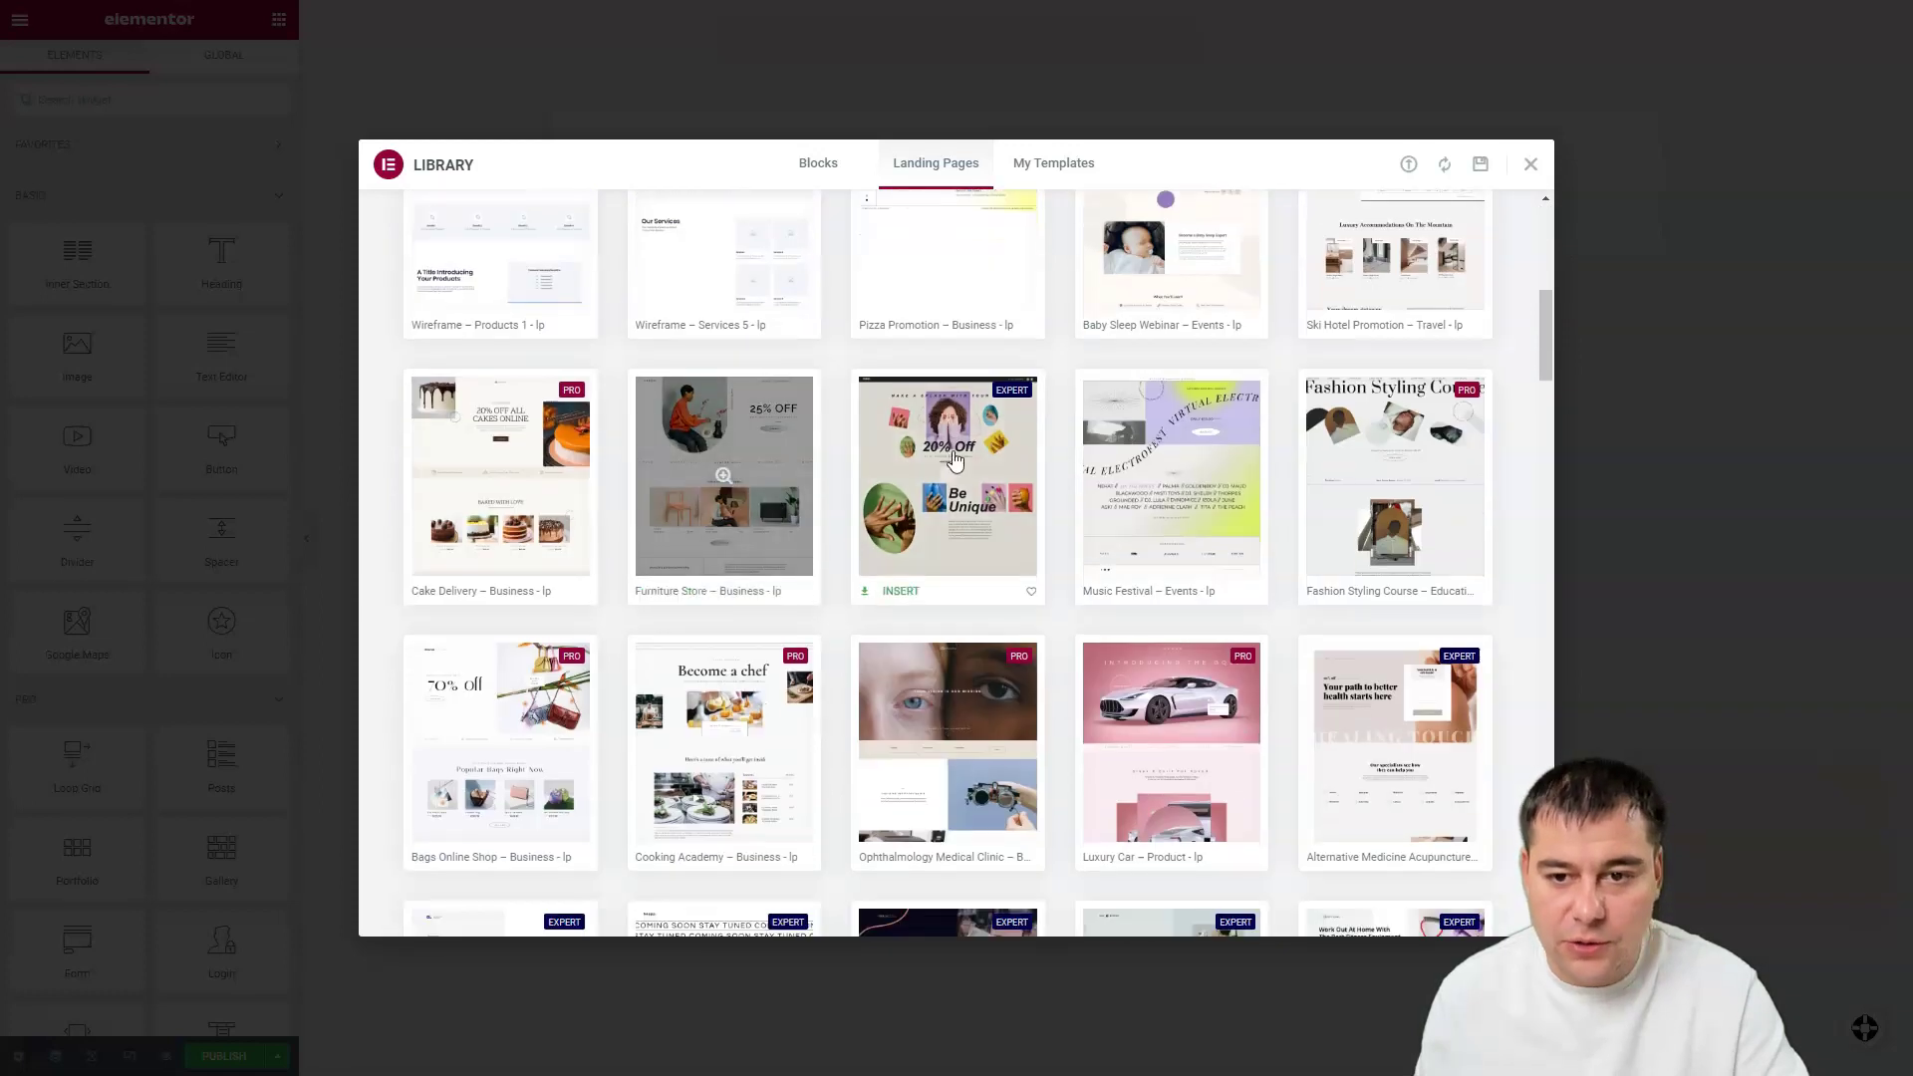
pyautogui.scroll(-2, 977, 489)
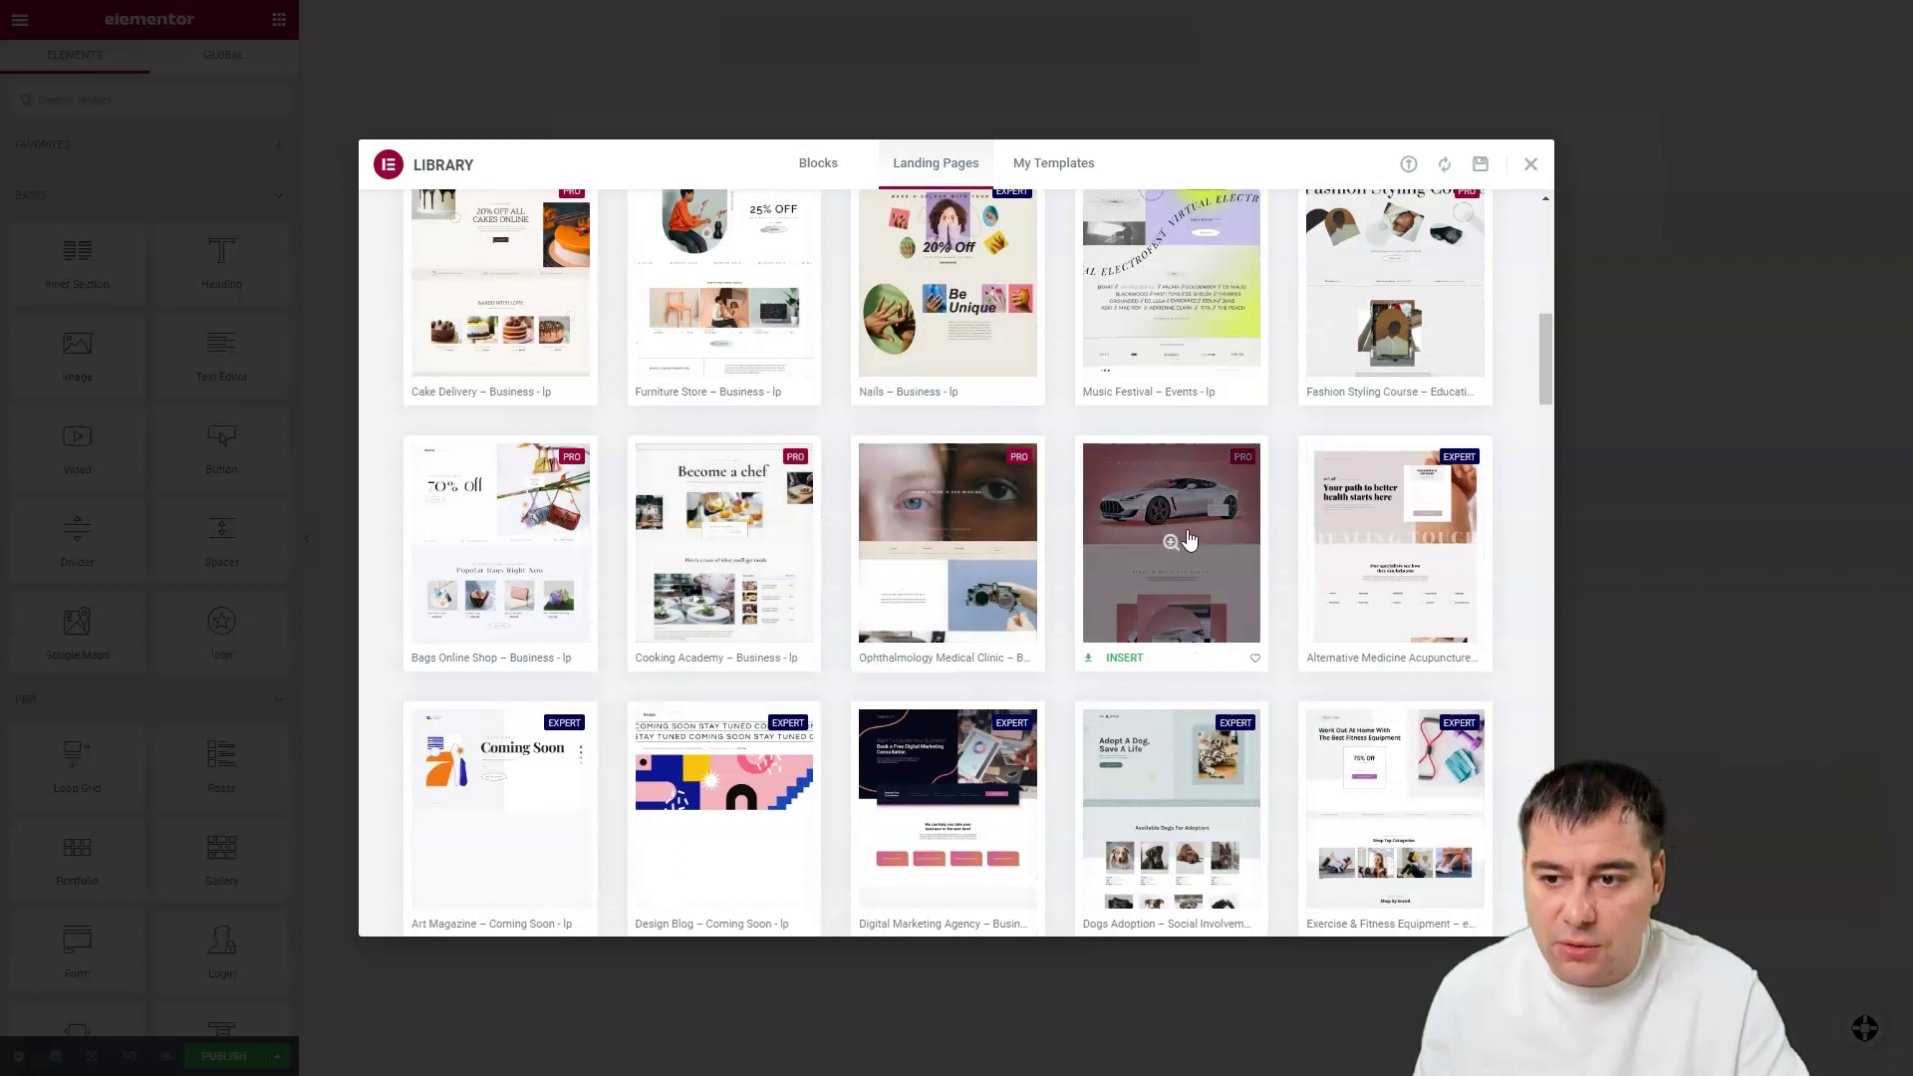
pyautogui.scroll(-2, 1385, 538)
pyautogui.scroll(-3, 1041, 546)
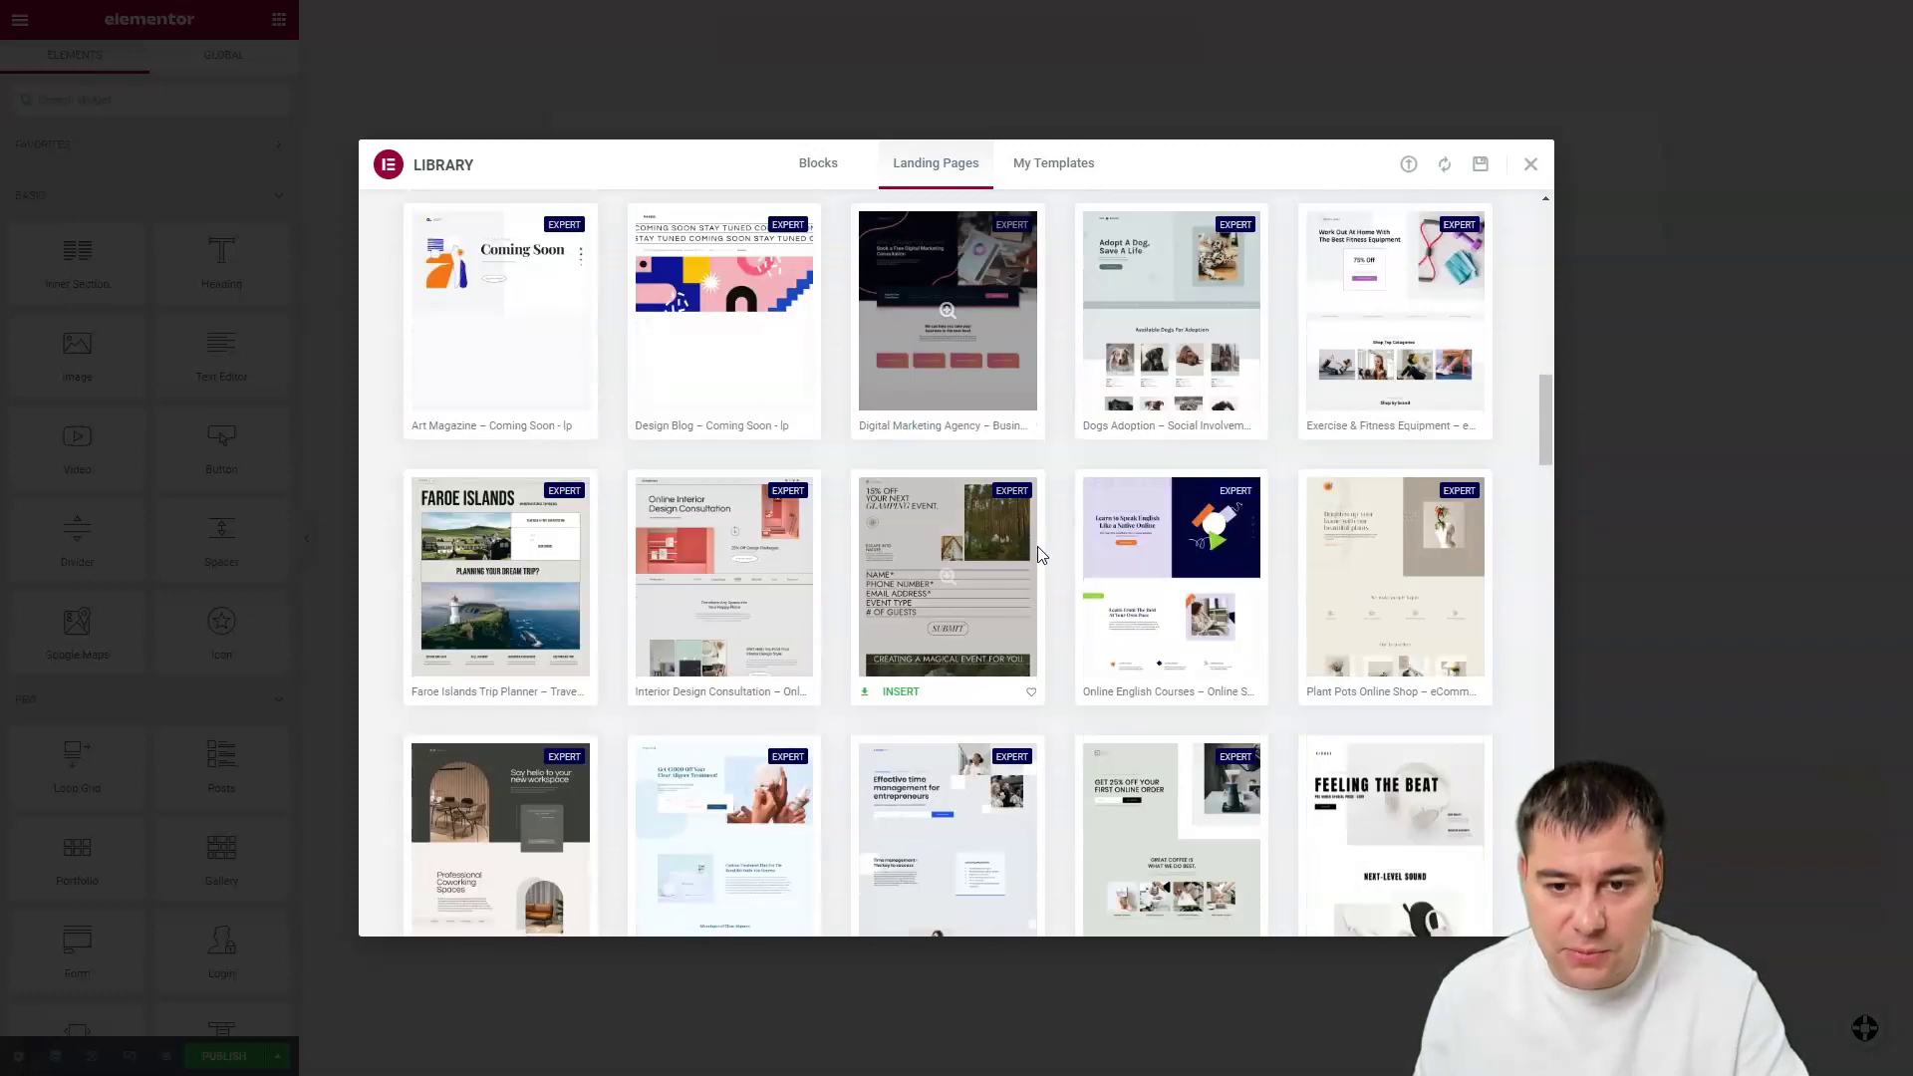
pyautogui.scroll(-3, 1047, 550)
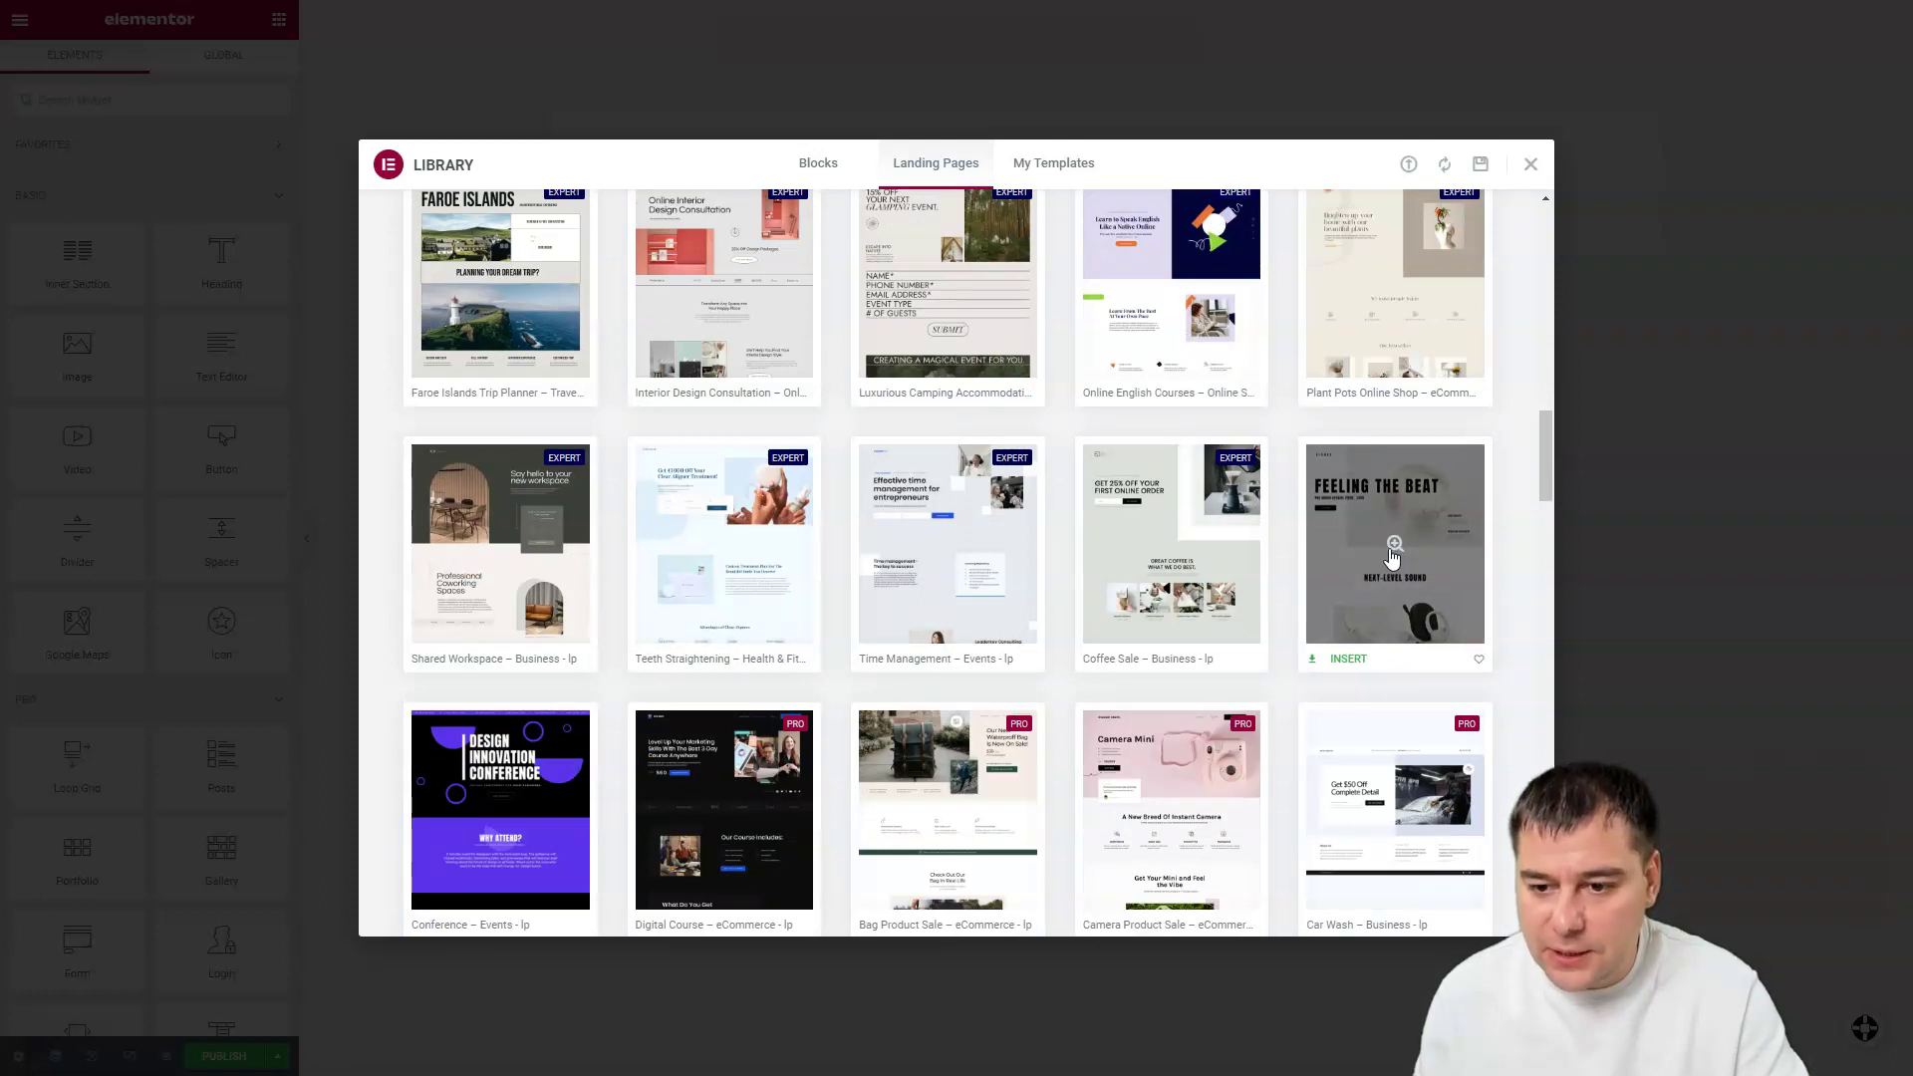
pyautogui.click(1393, 557)
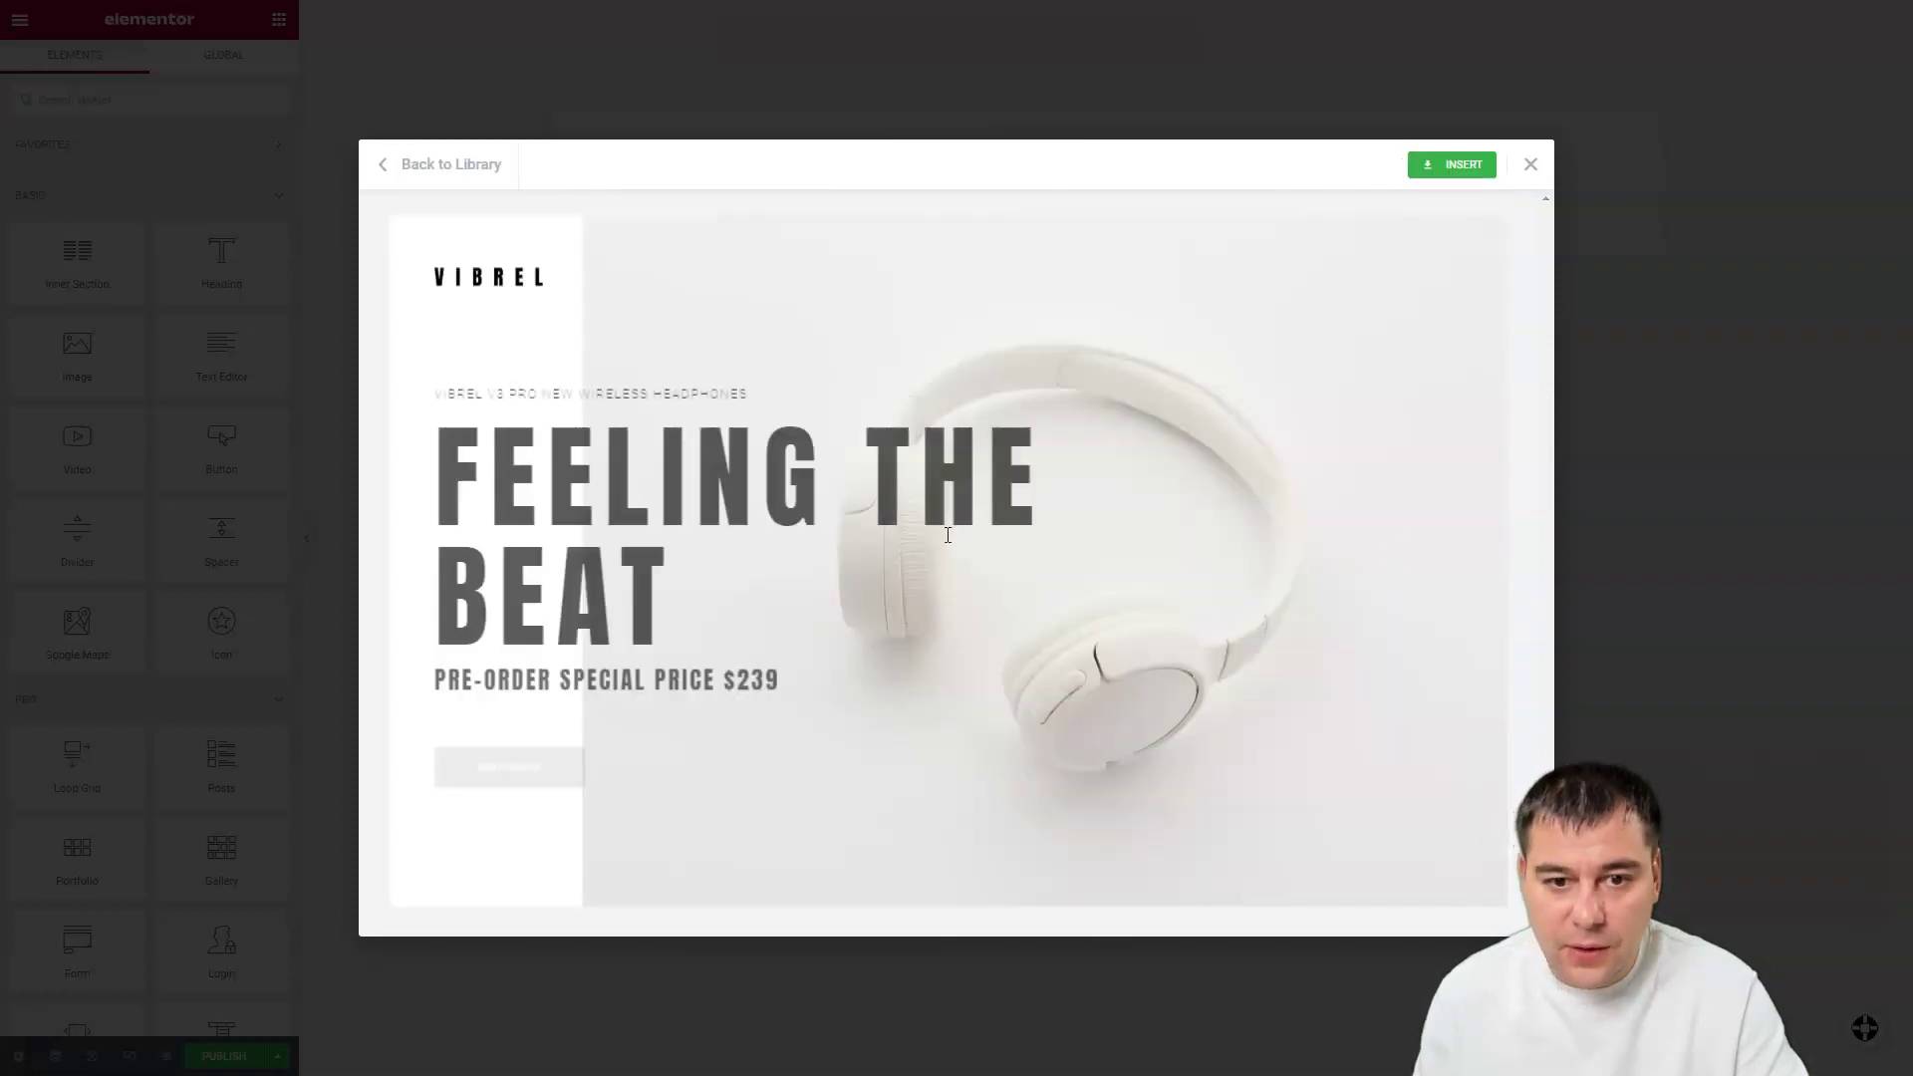
# Step: Review the headphones template's sections in the preview and insert it into the landing page
pyautogui.scroll(-6, 1062, 631)
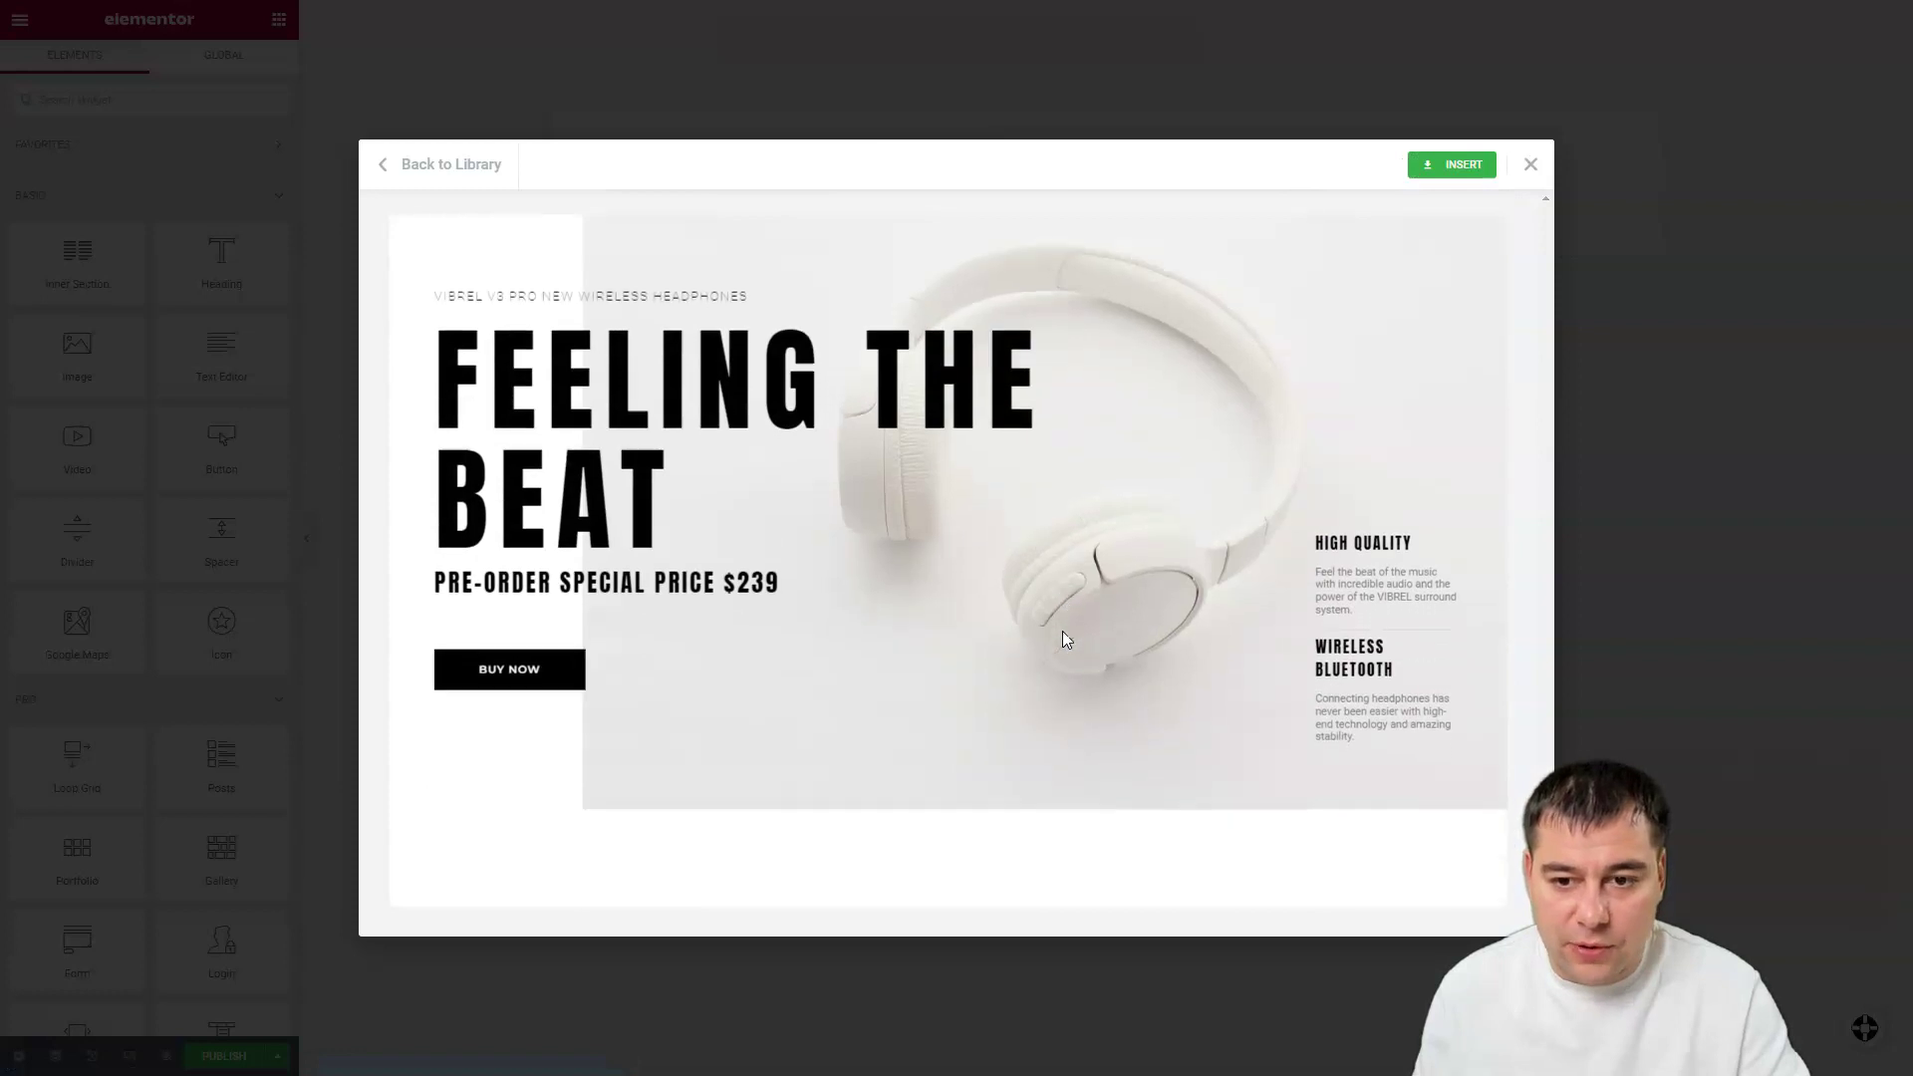
pyautogui.scroll(-5, 1063, 628)
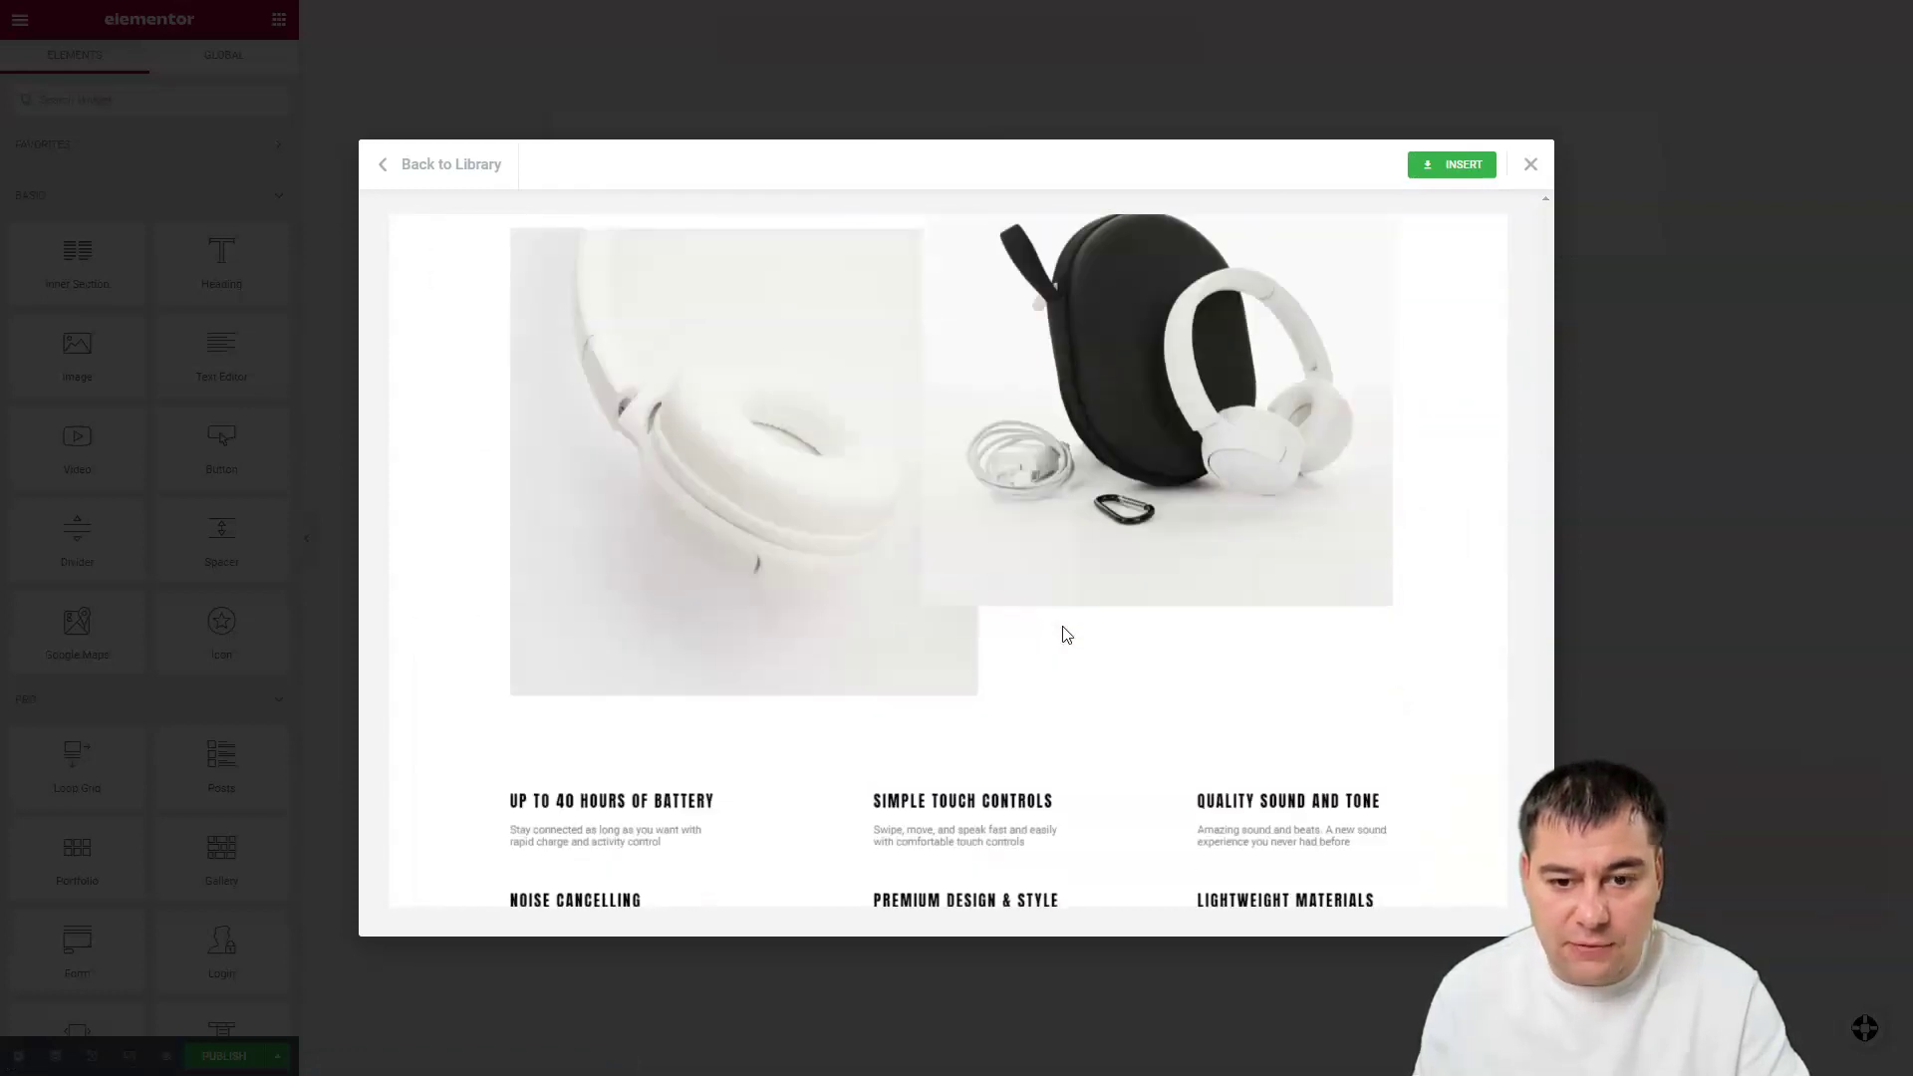
pyautogui.scroll(-10, 1058, 636)
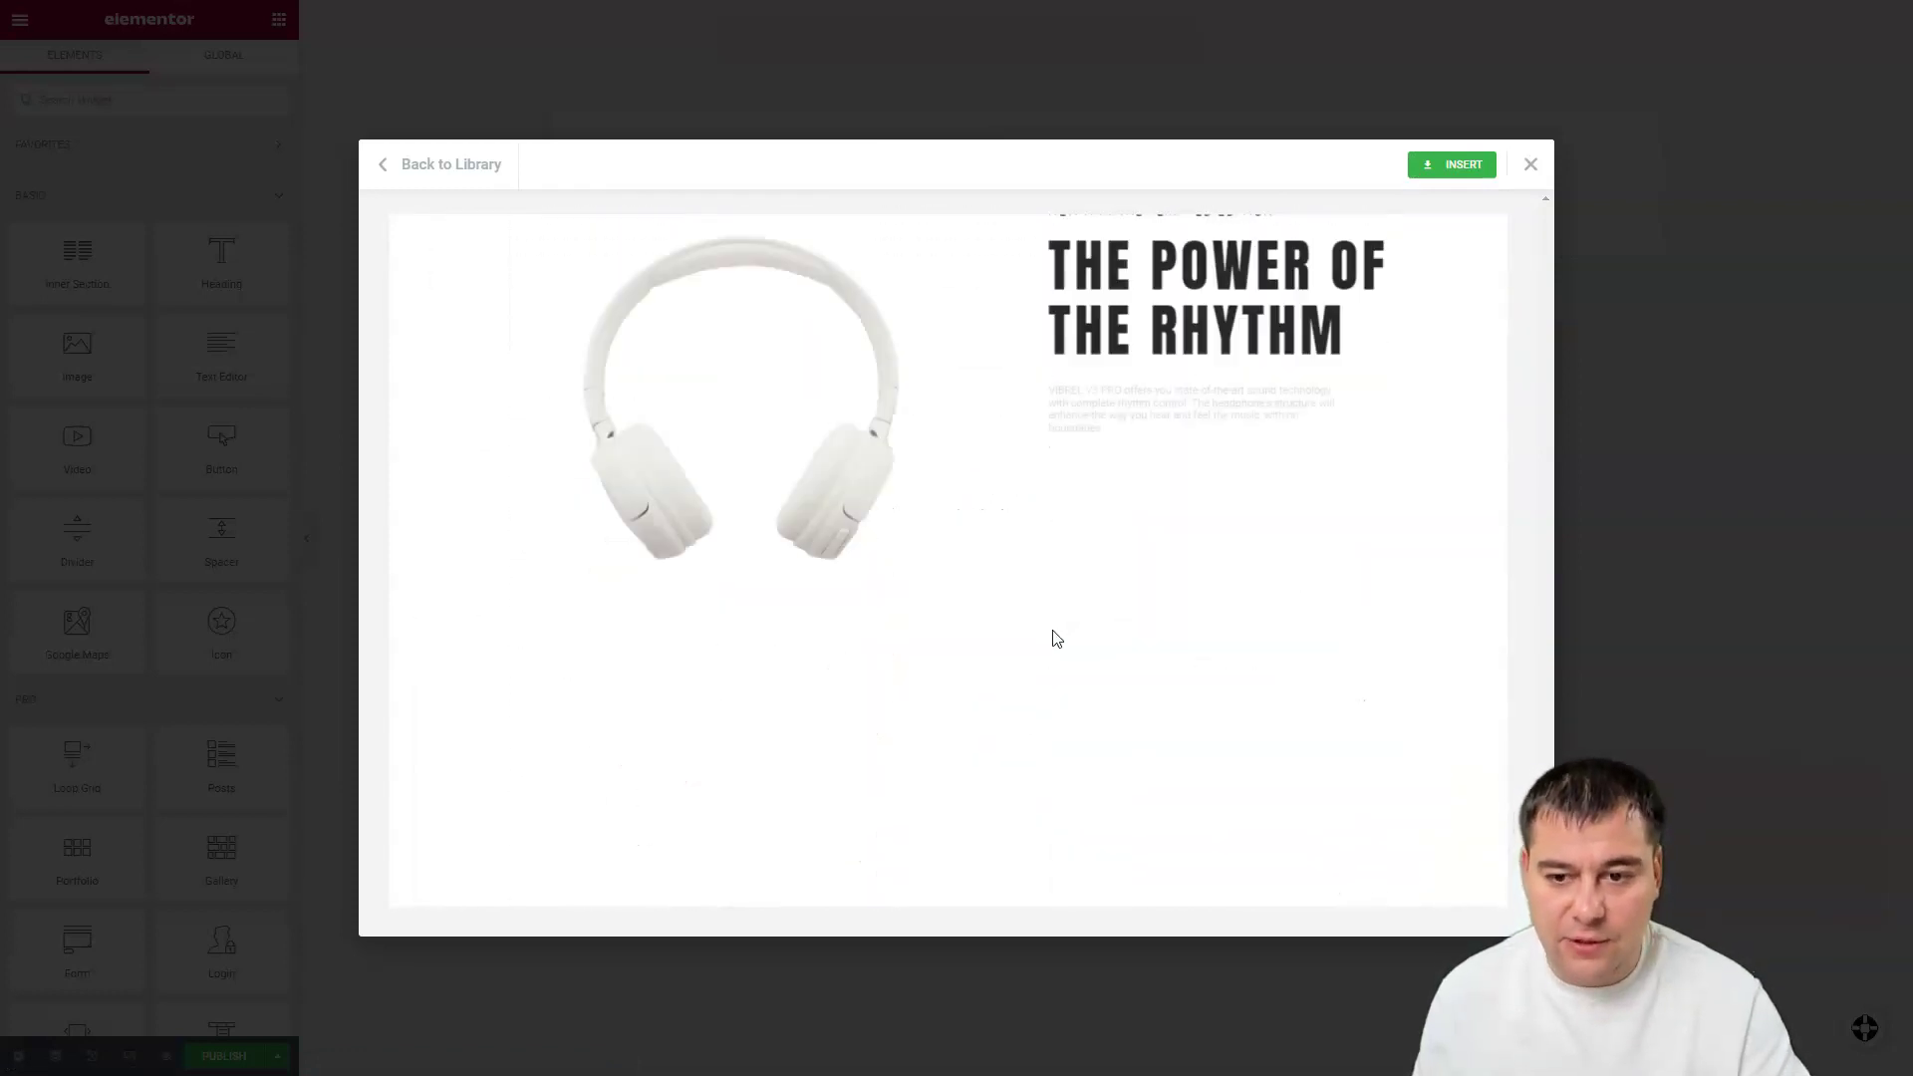
pyautogui.scroll(-5, 1057, 638)
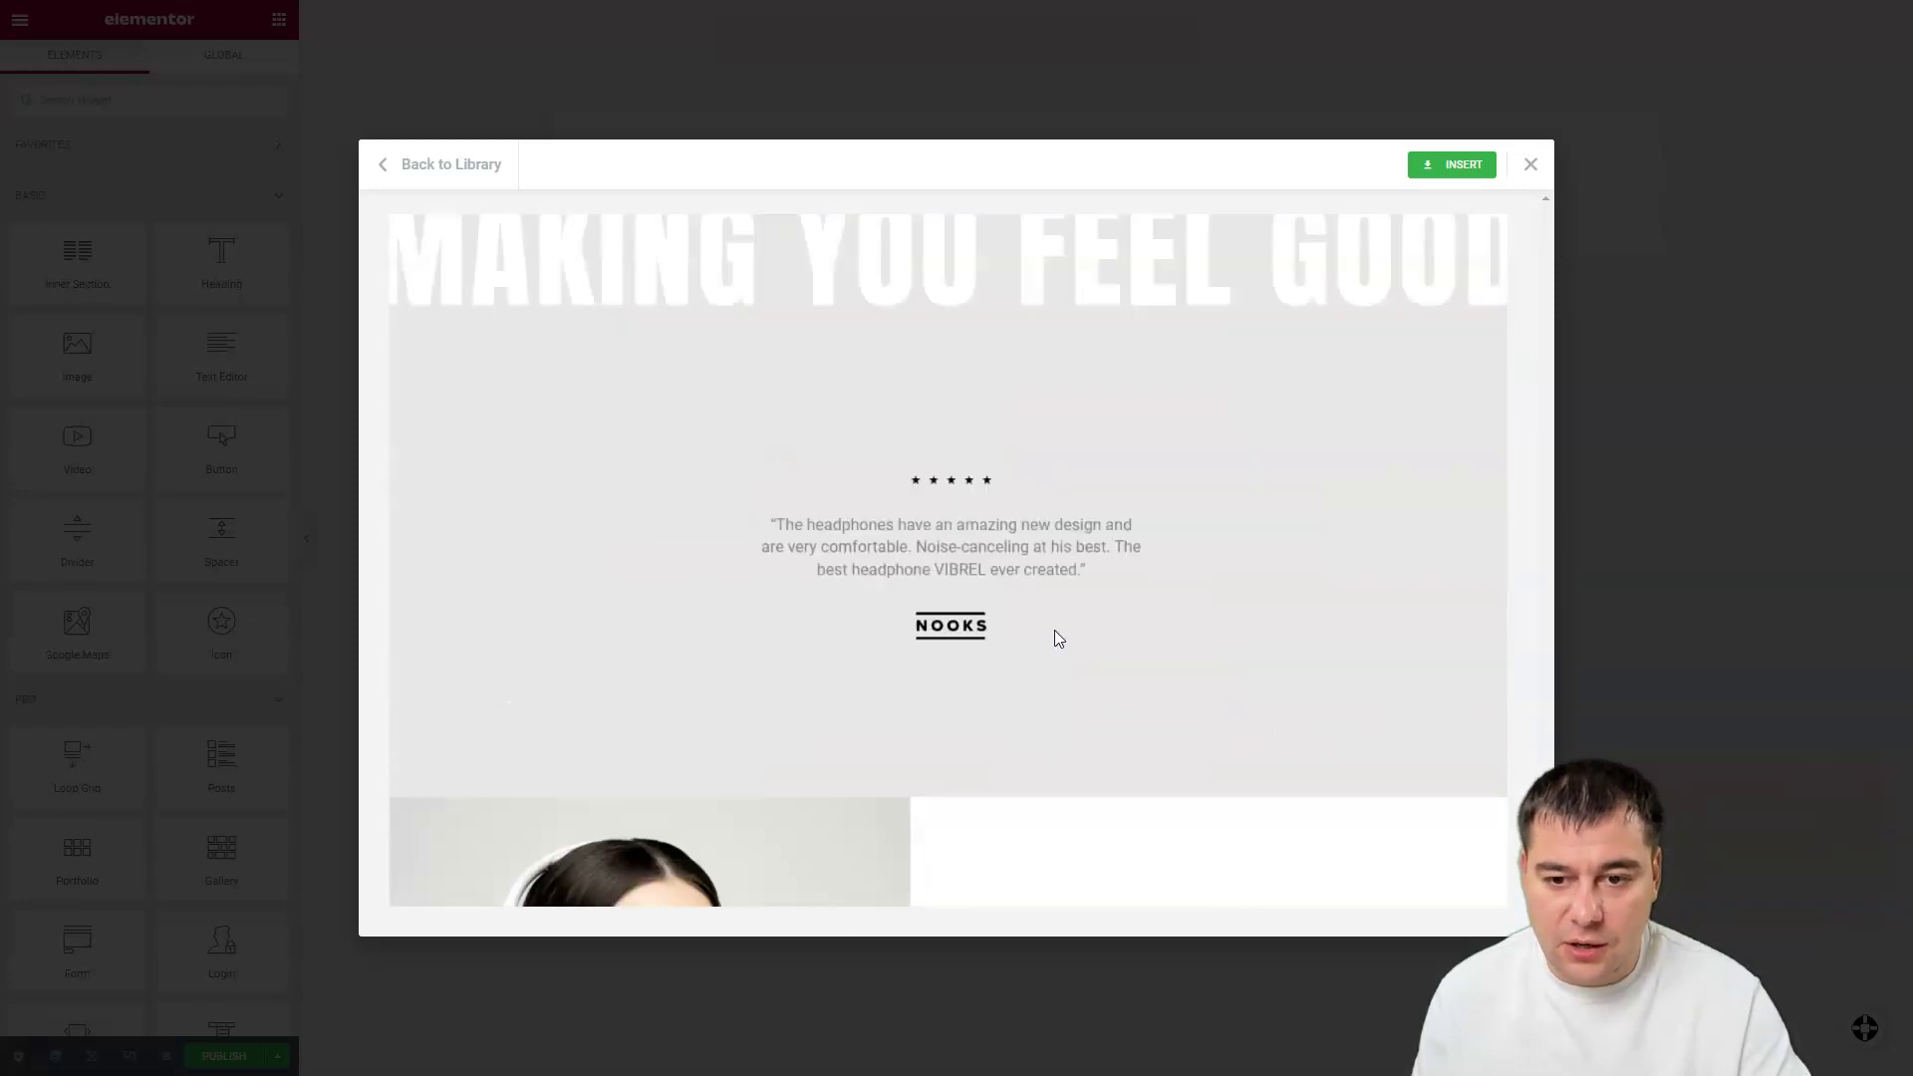
pyautogui.scroll(8, 1059, 628)
pyautogui.scroll(12, 1063, 613)
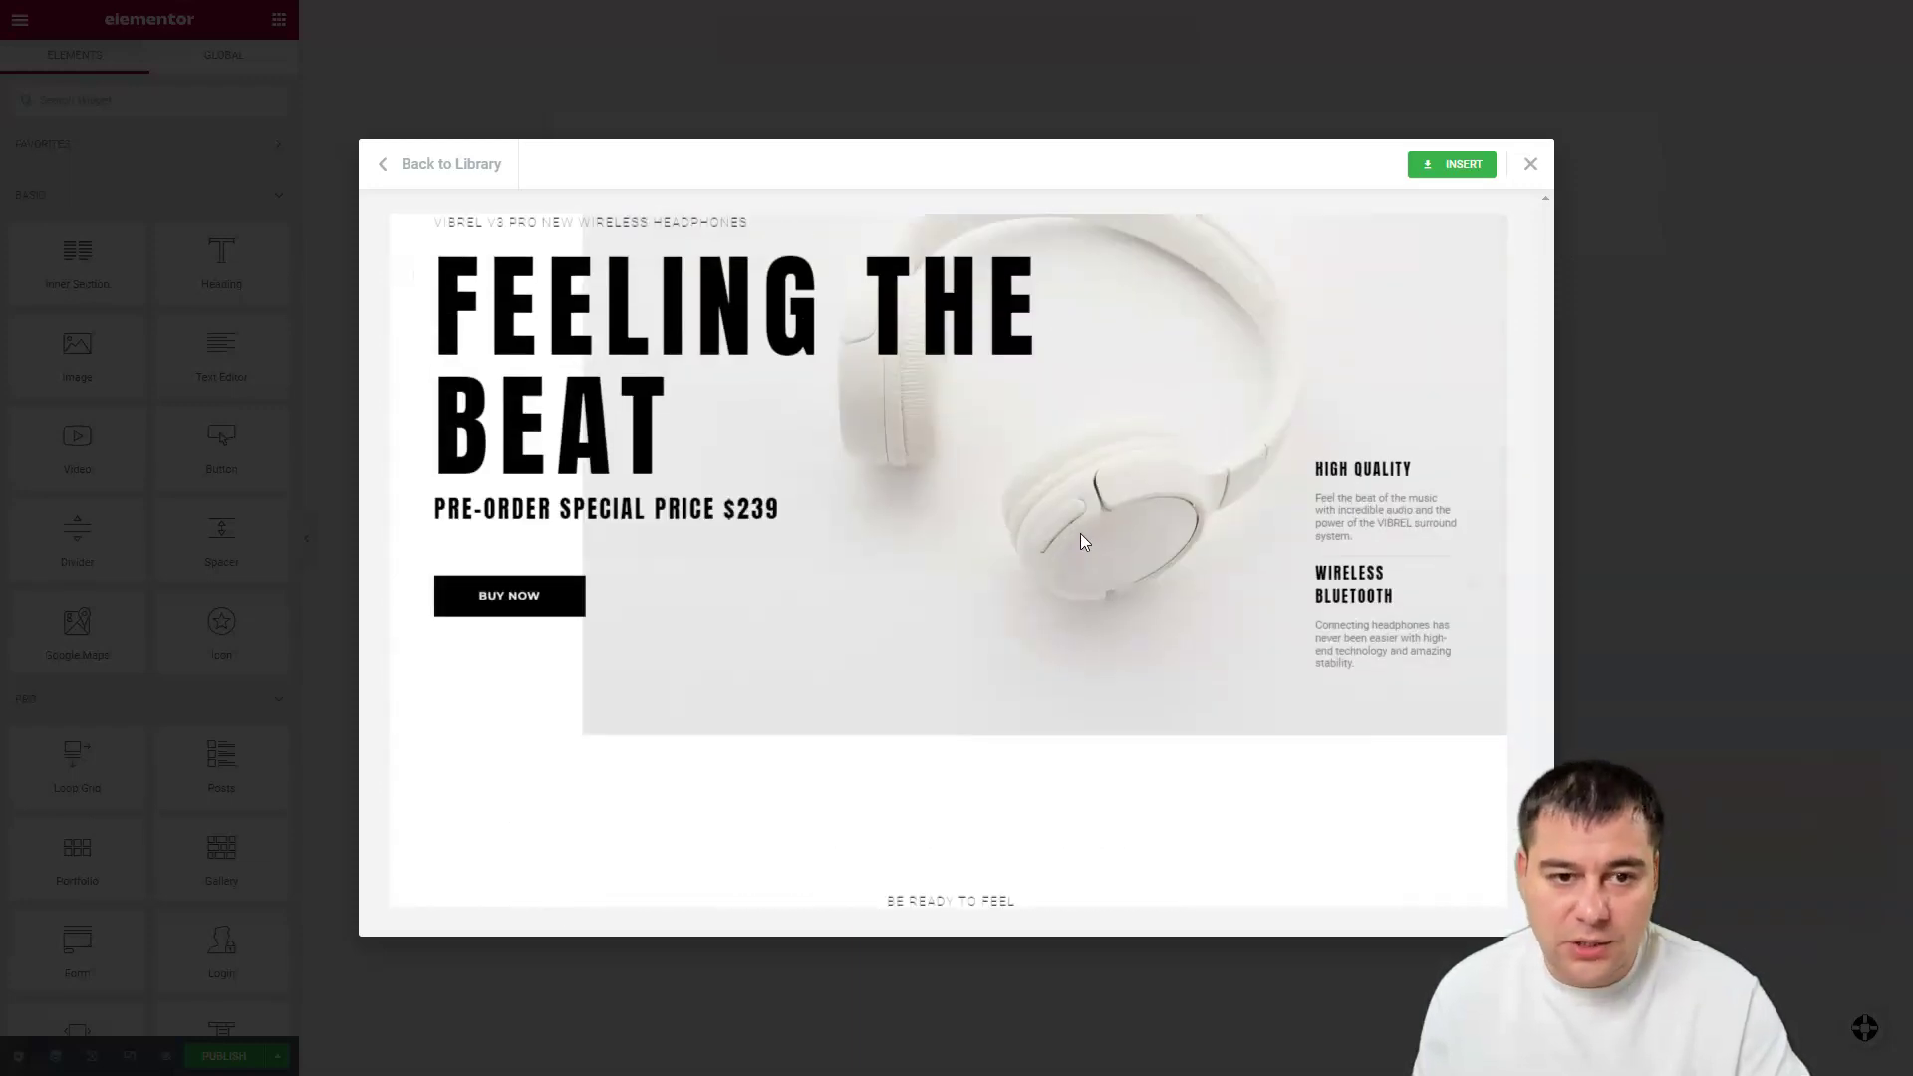
pyautogui.click(1450, 172)
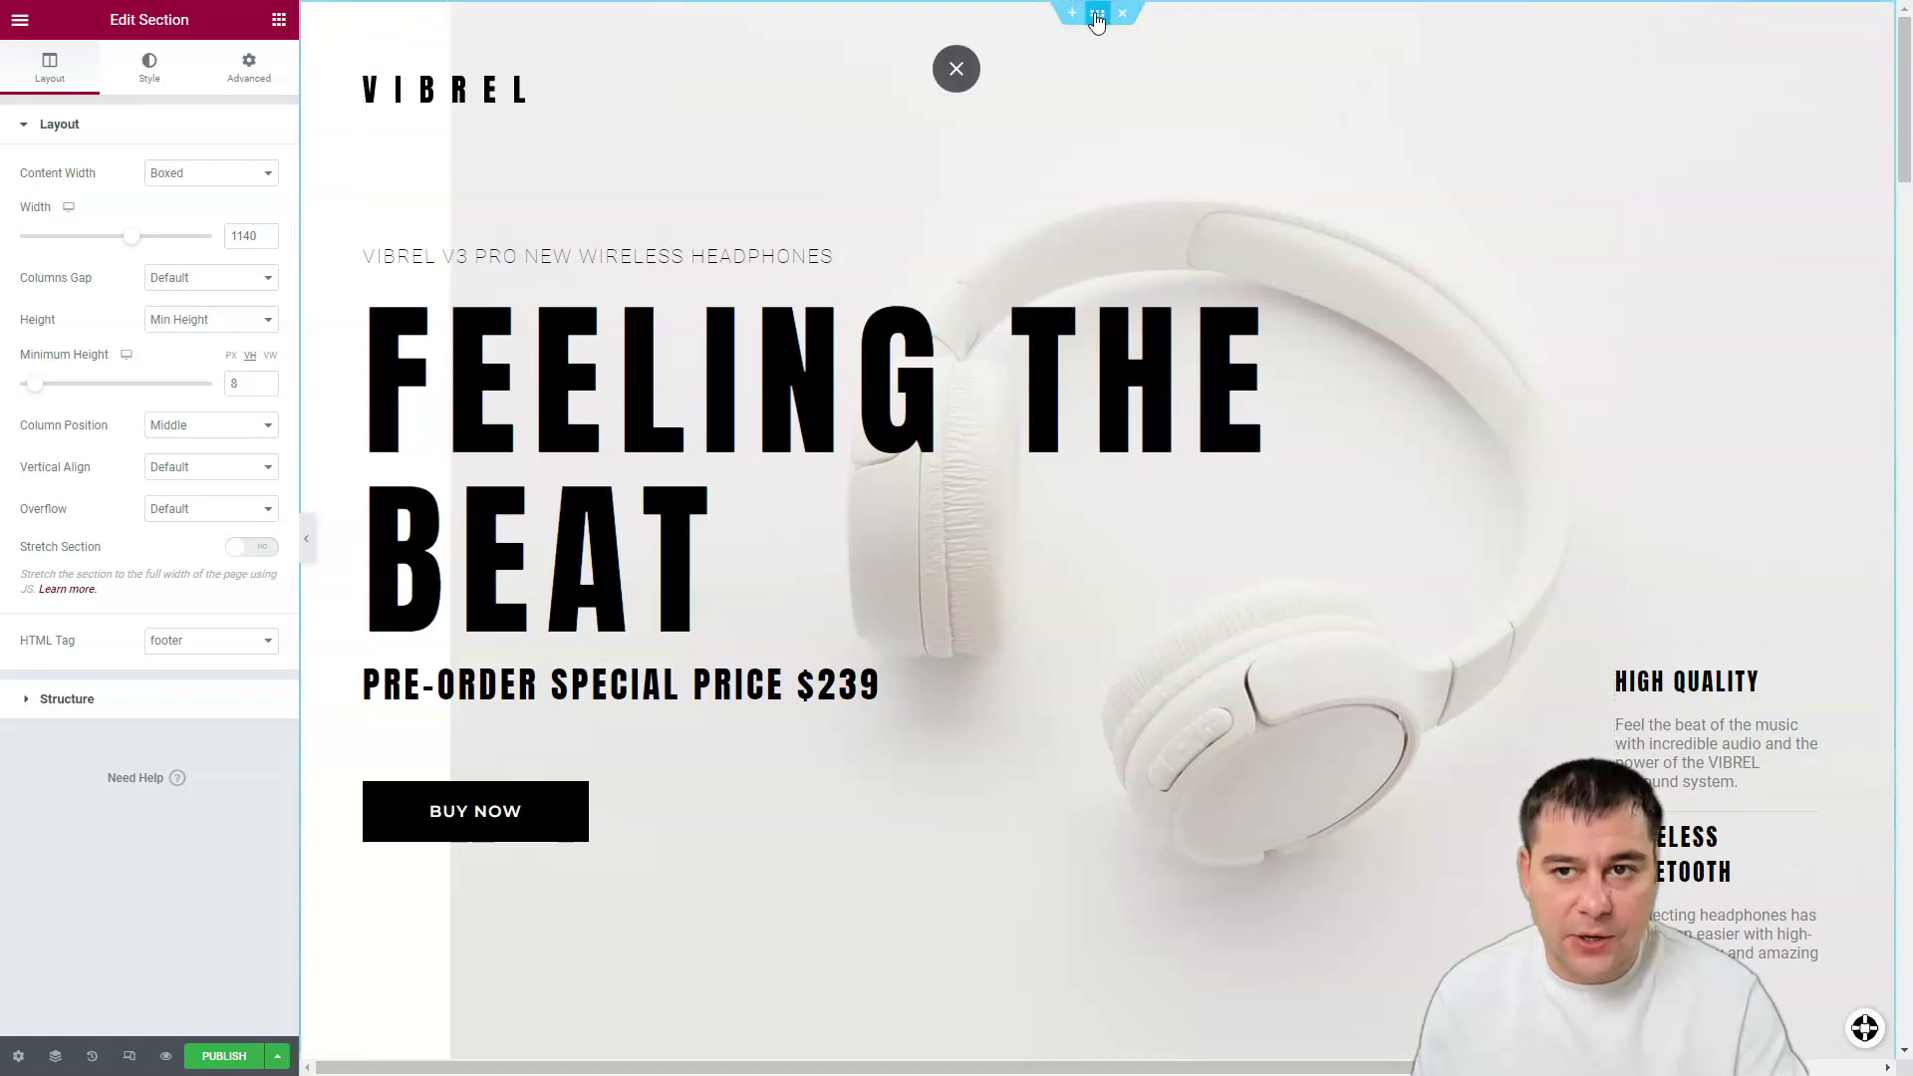
# Step: Shorten the small heading above the main title to "New Wireless Headphones"
pyautogui.scroll(-4, 1093, 25)
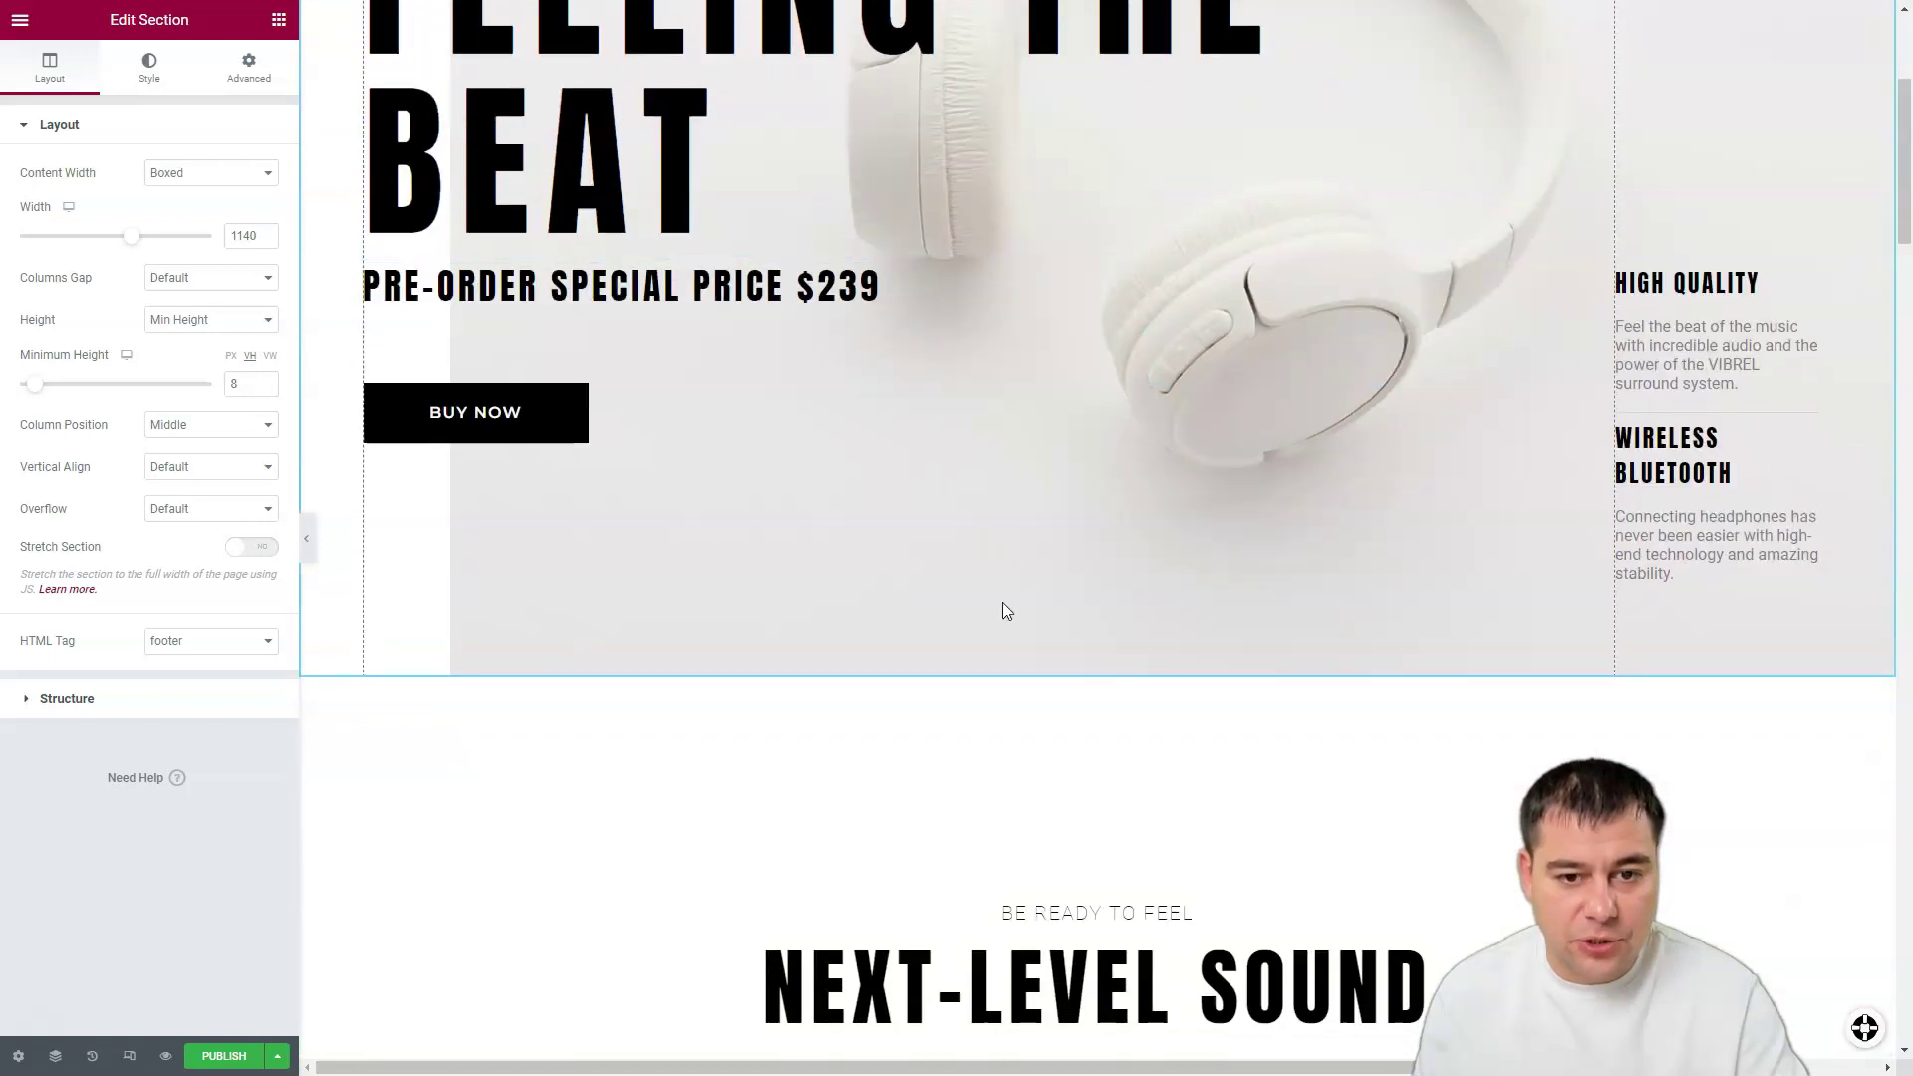
pyautogui.scroll(-2, 907, 598)
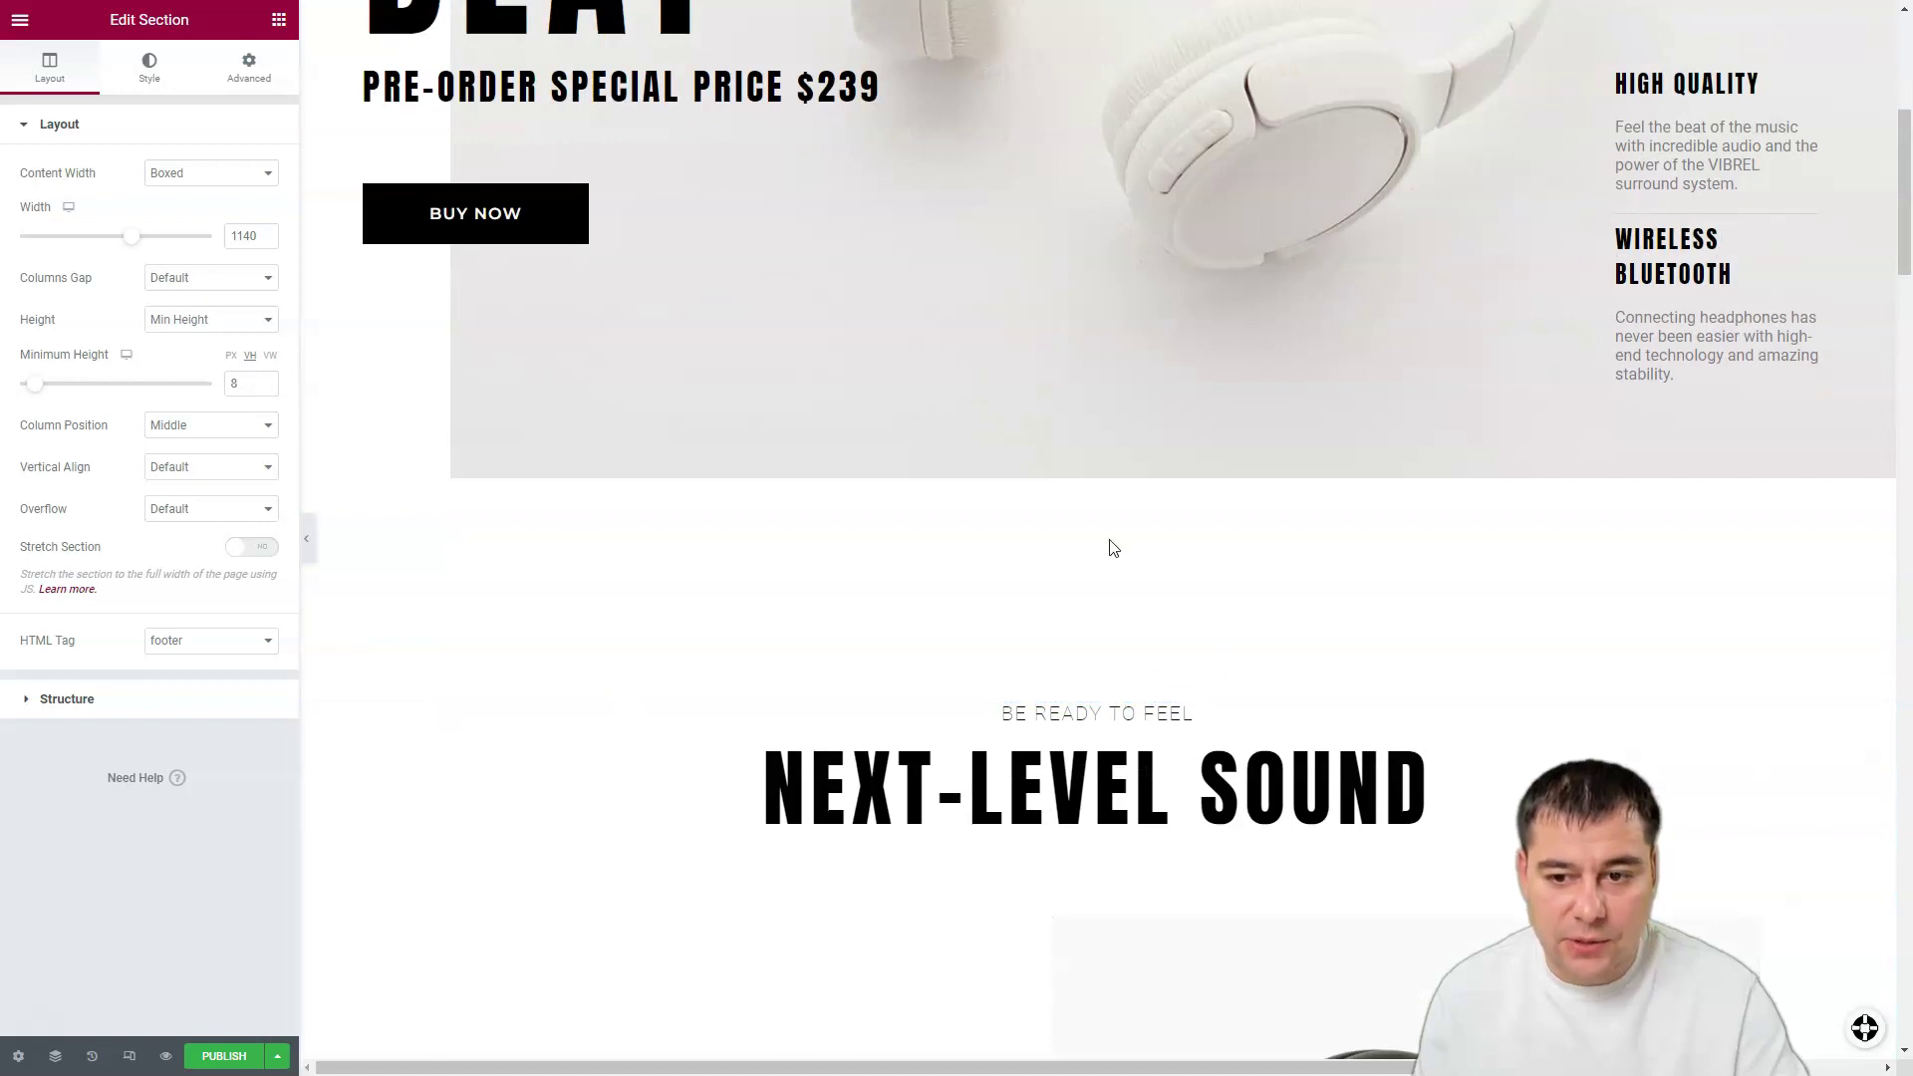
pyautogui.scroll(6, 1089, 393)
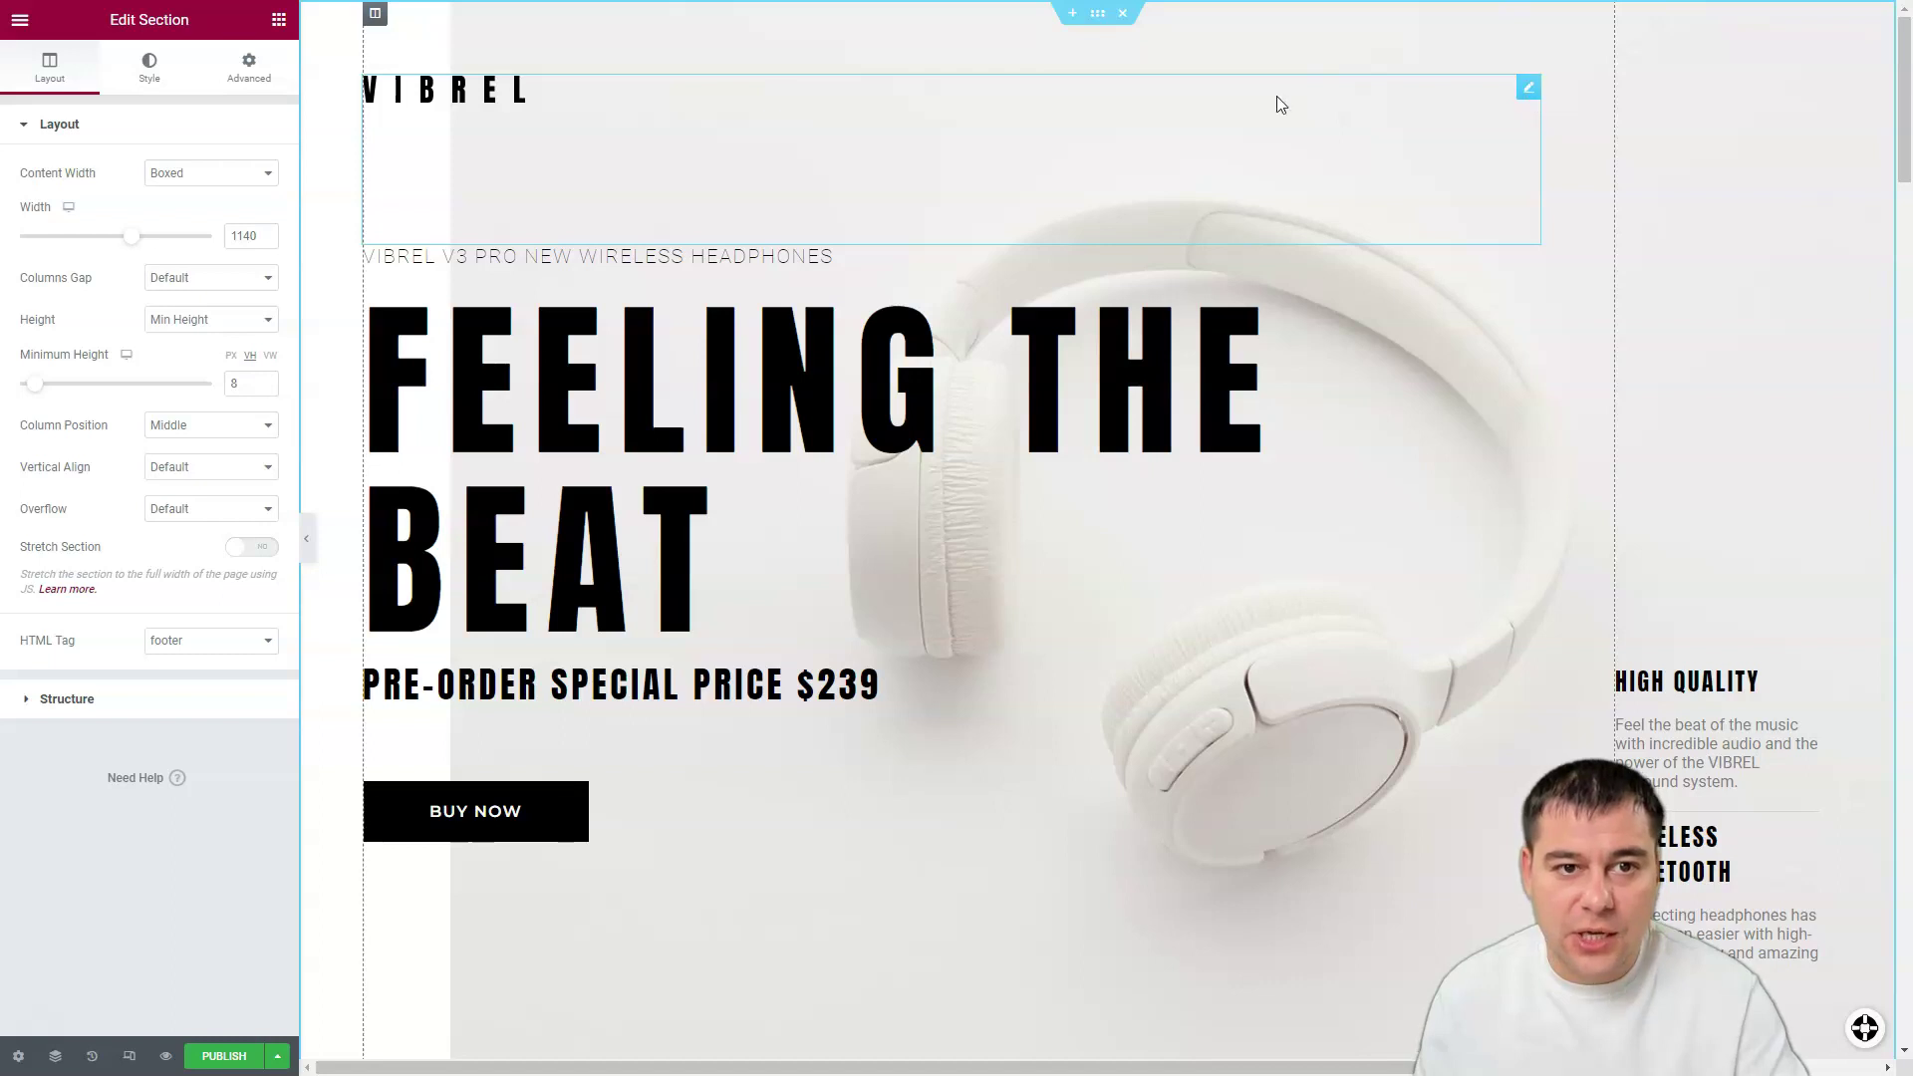
pyautogui.click(570, 243)
pyautogui.click(737, 558)
pyautogui.click(783, 246)
pyautogui.moveTo(96, 194); pyautogui.dragTo(28, 191)
pyautogui.press('BackSpace')
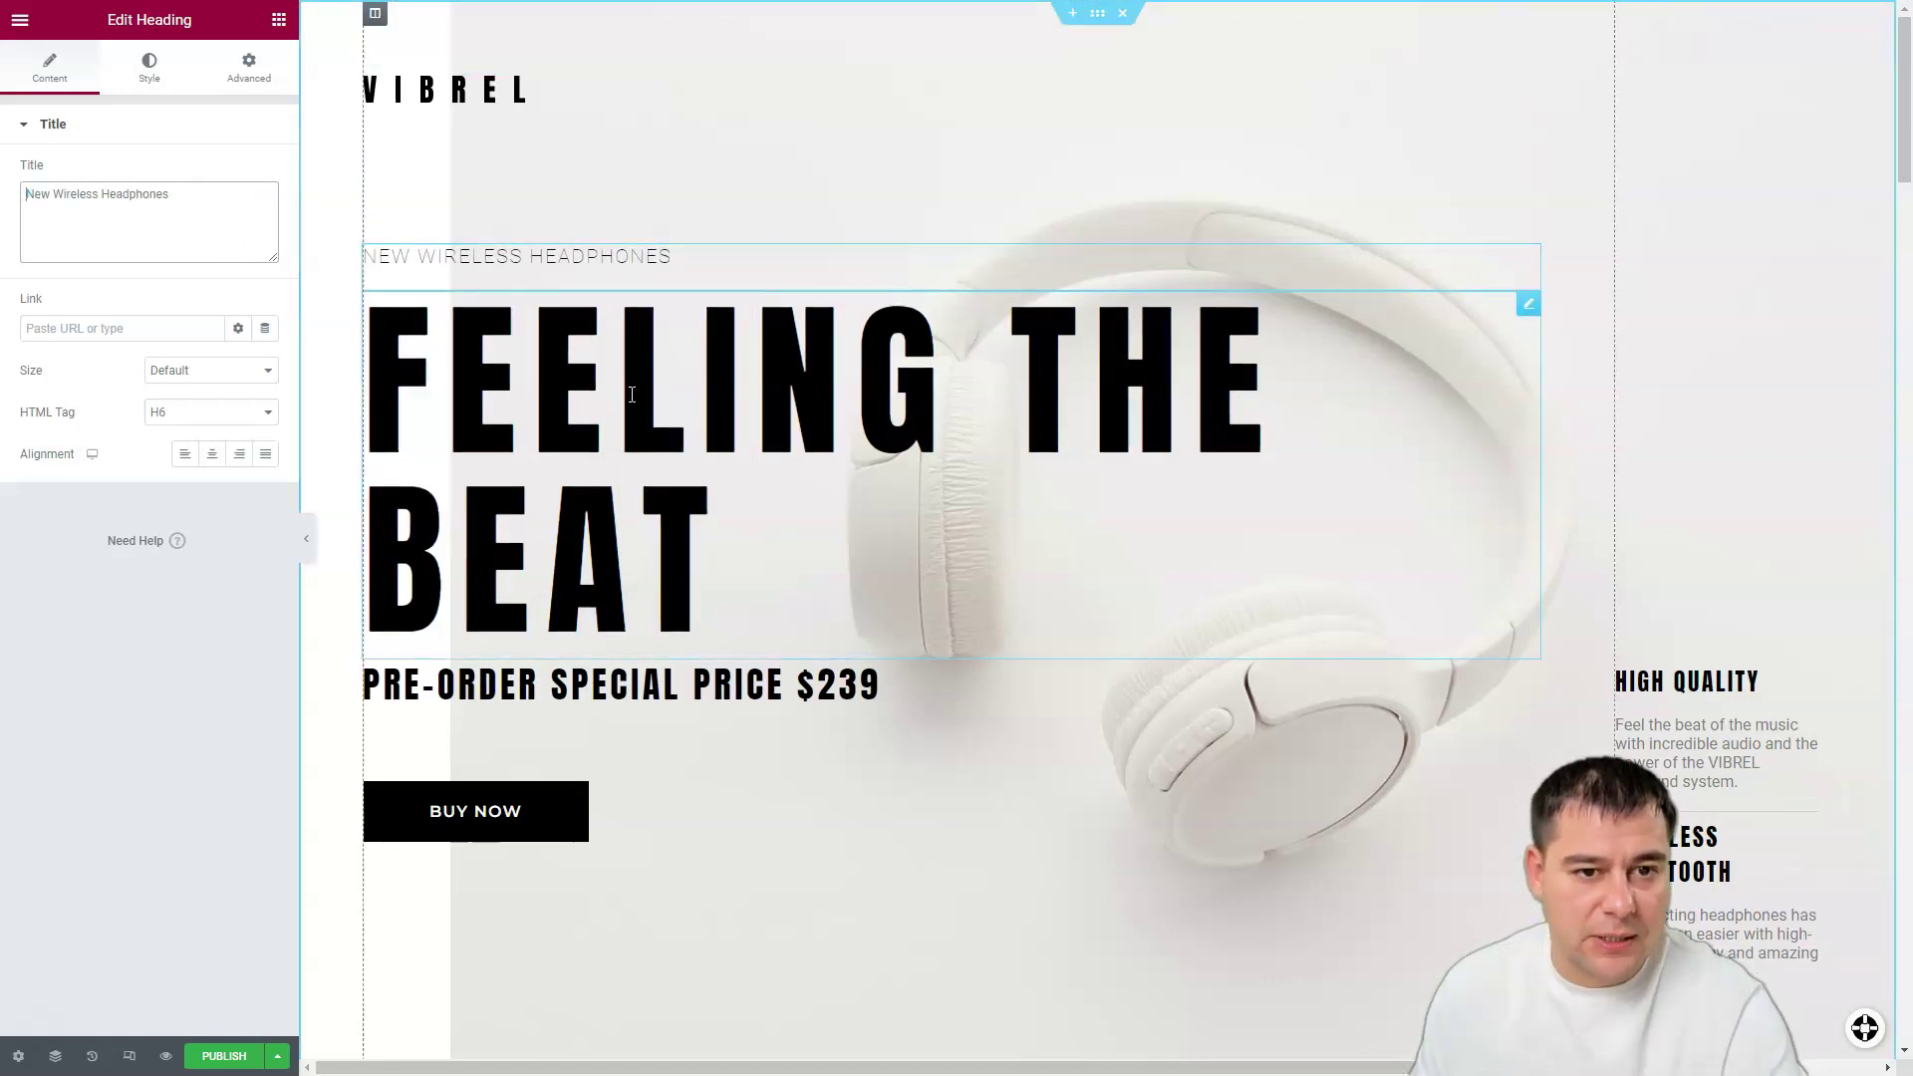
# Step: Change the main heading's text to "Feeling the beat now"
pyautogui.click(682, 416)
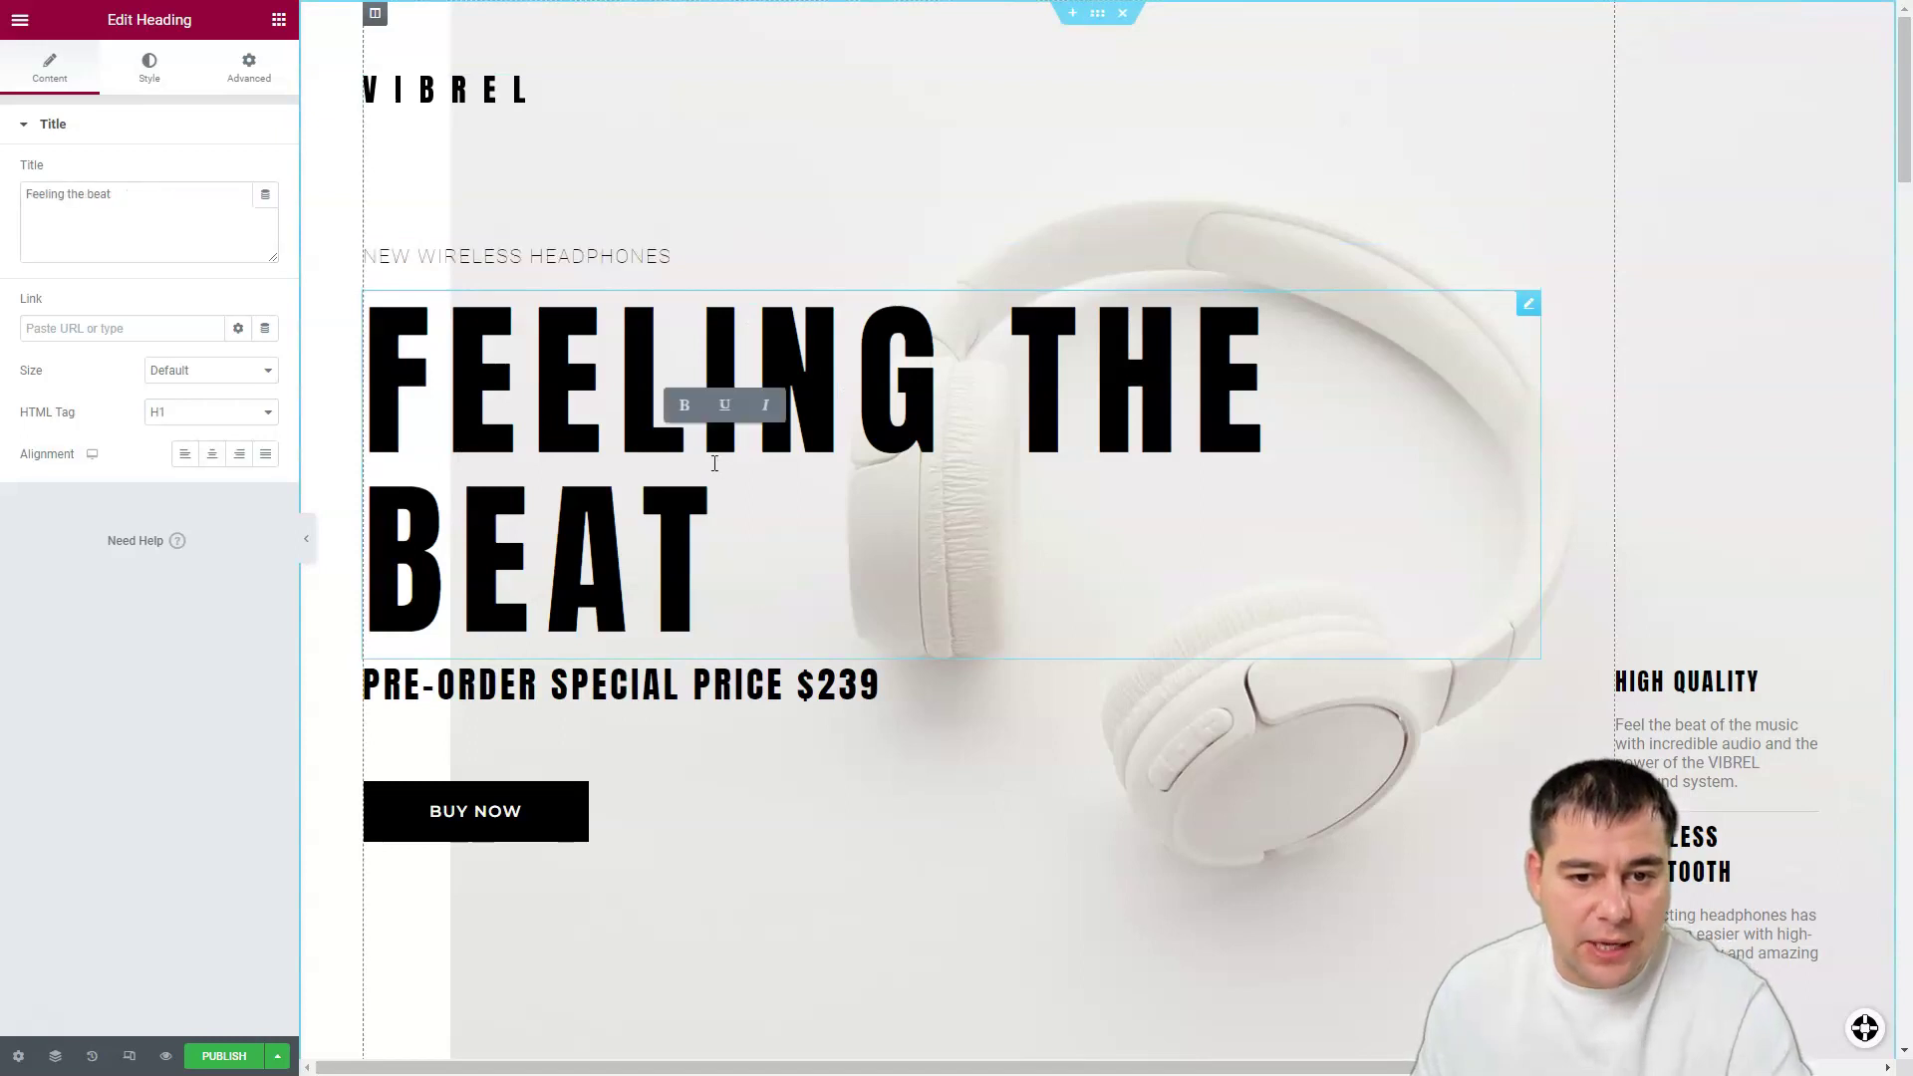
pyautogui.moveTo(368, 369); pyautogui.dragTo(717, 608)
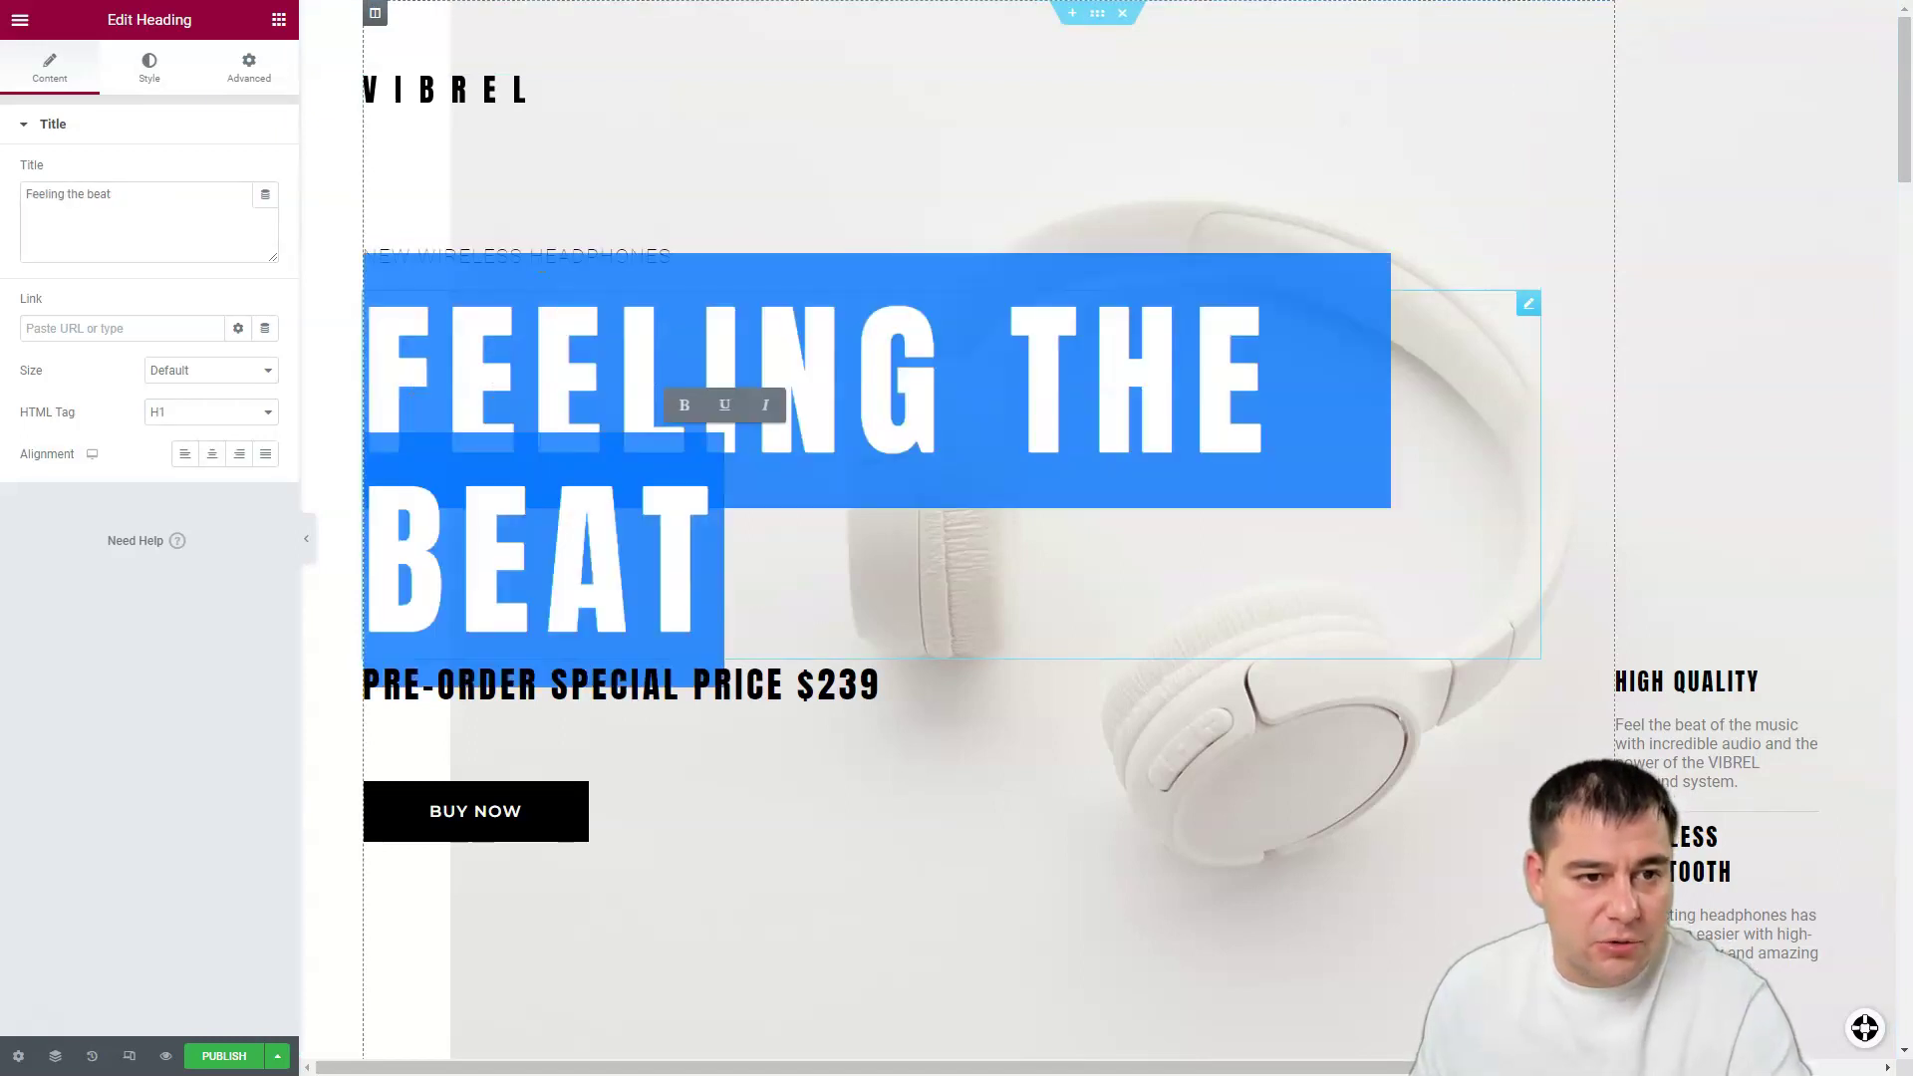
pyautogui.click(133, 198)
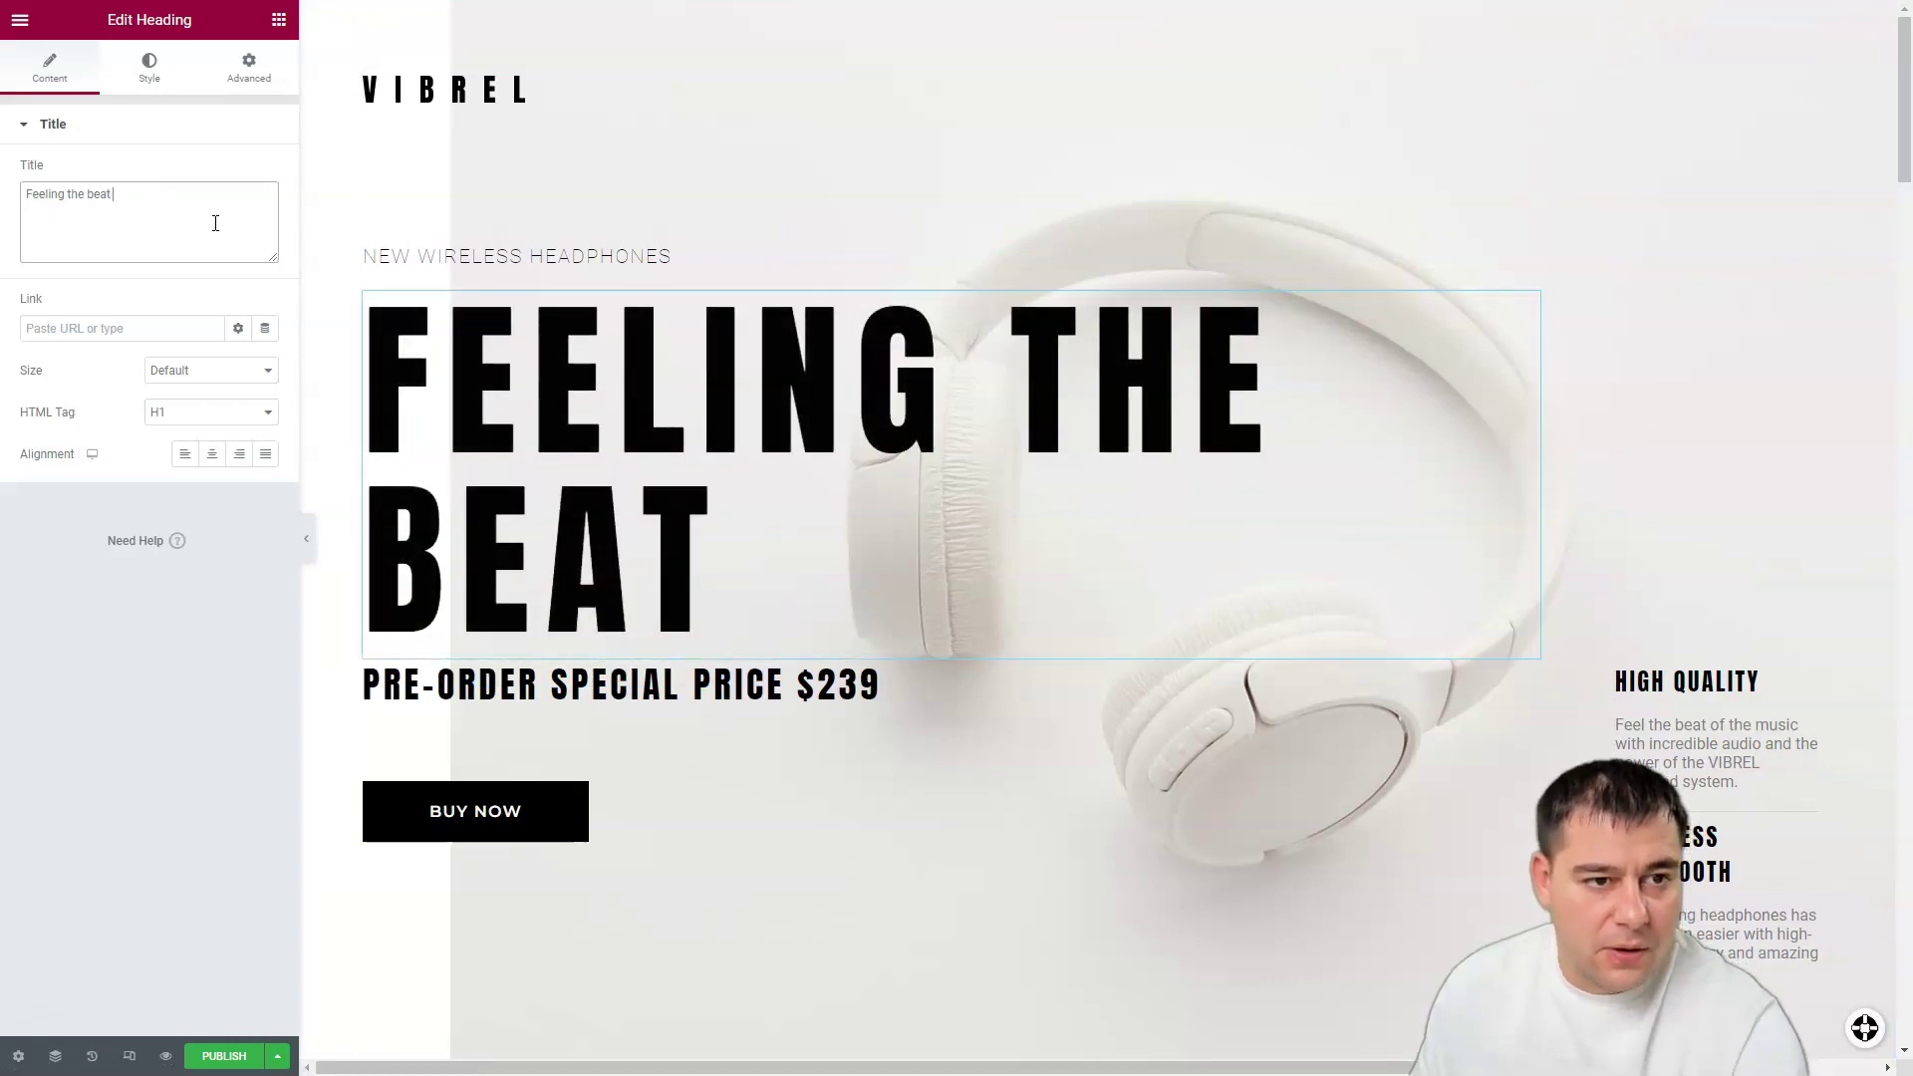
pyautogui.write('n')
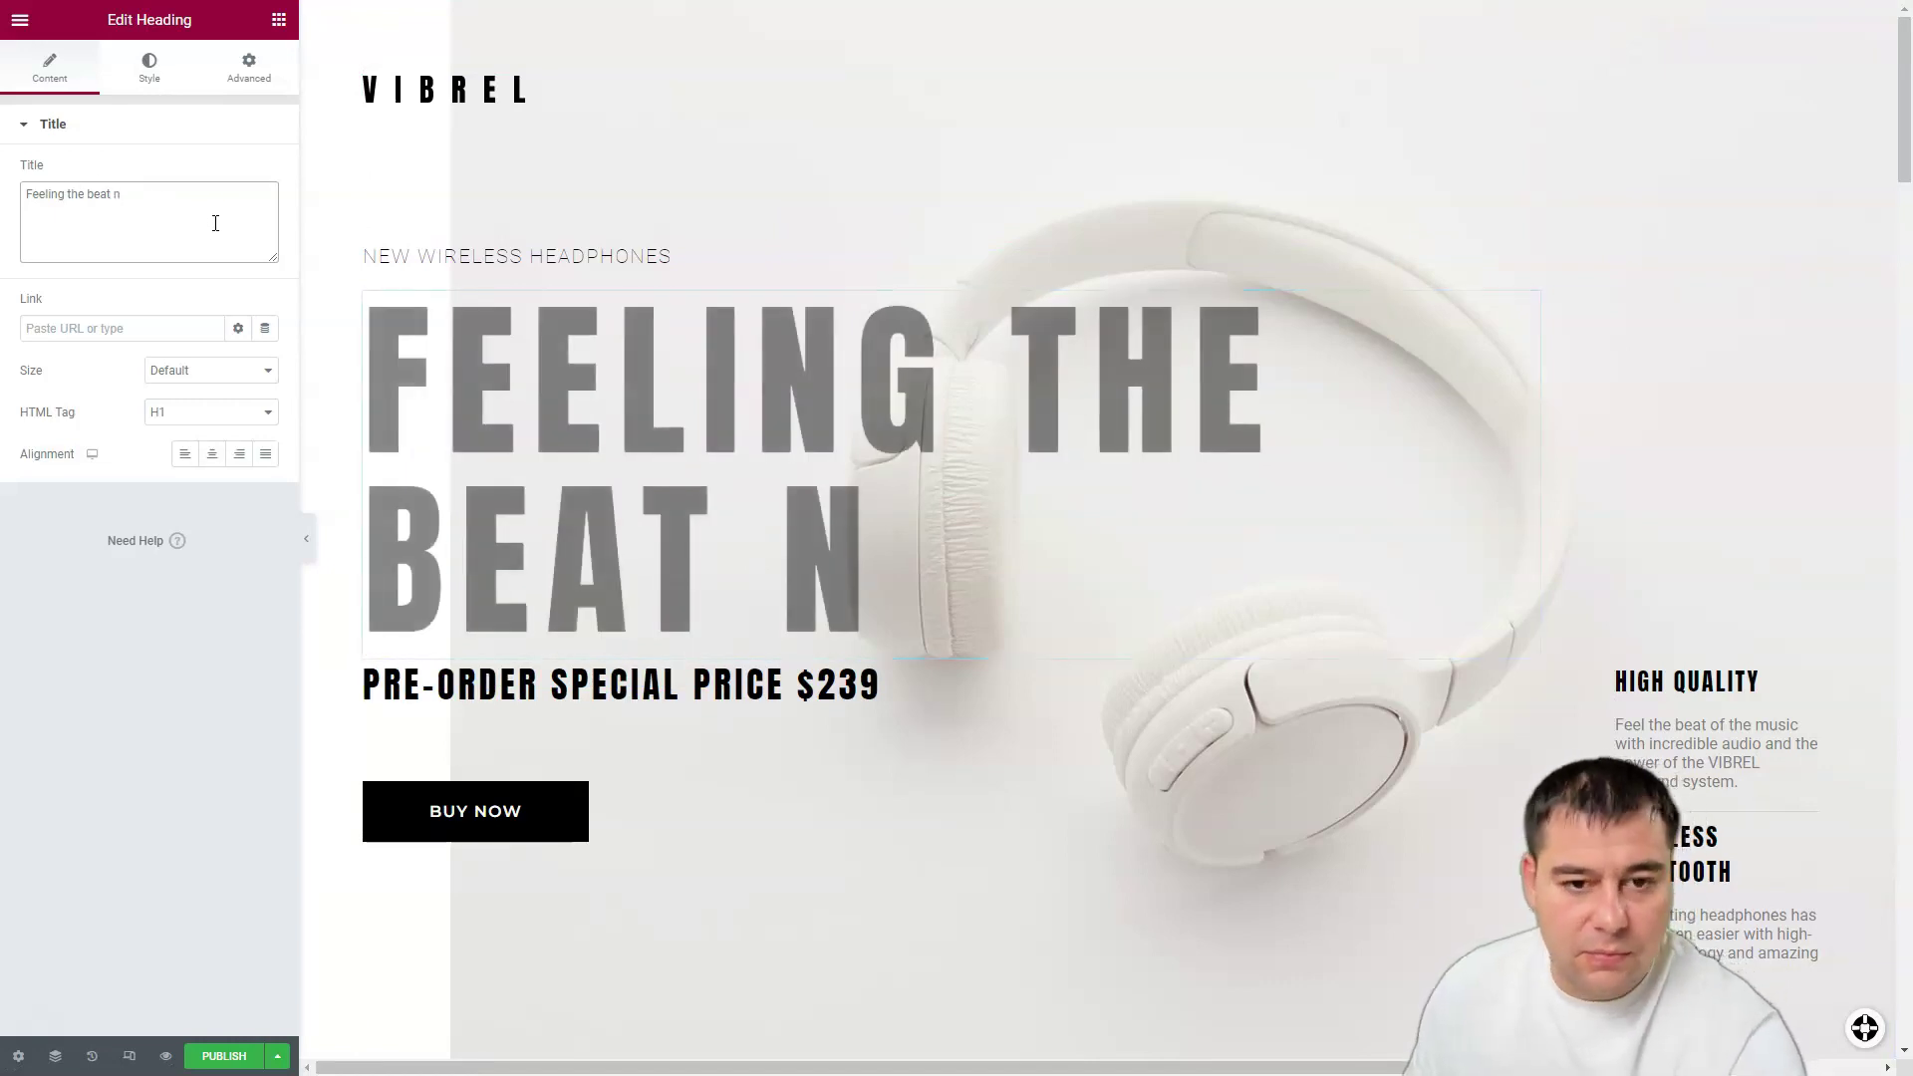
pyautogui.write('ow')
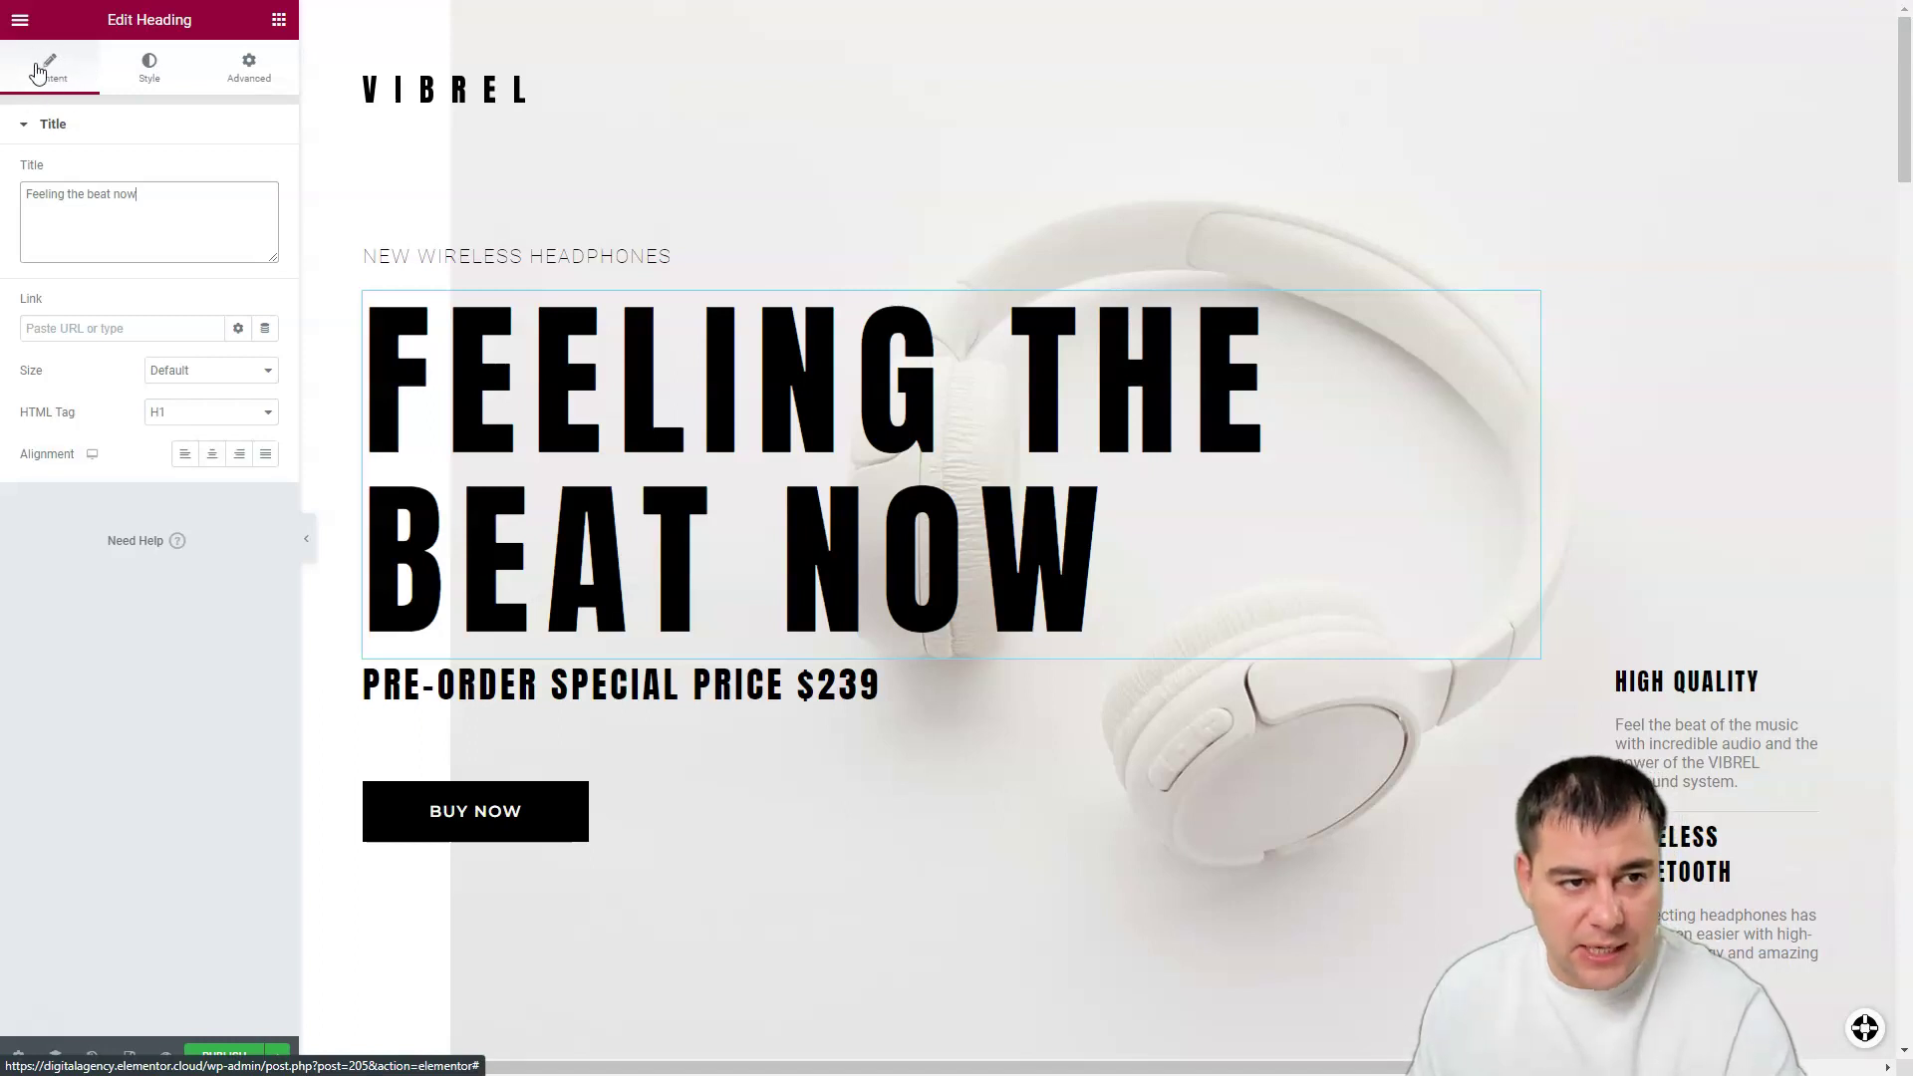
# Step: Set the main heading's text color to dark grey #4B4B4B
pyautogui.click(149, 79)
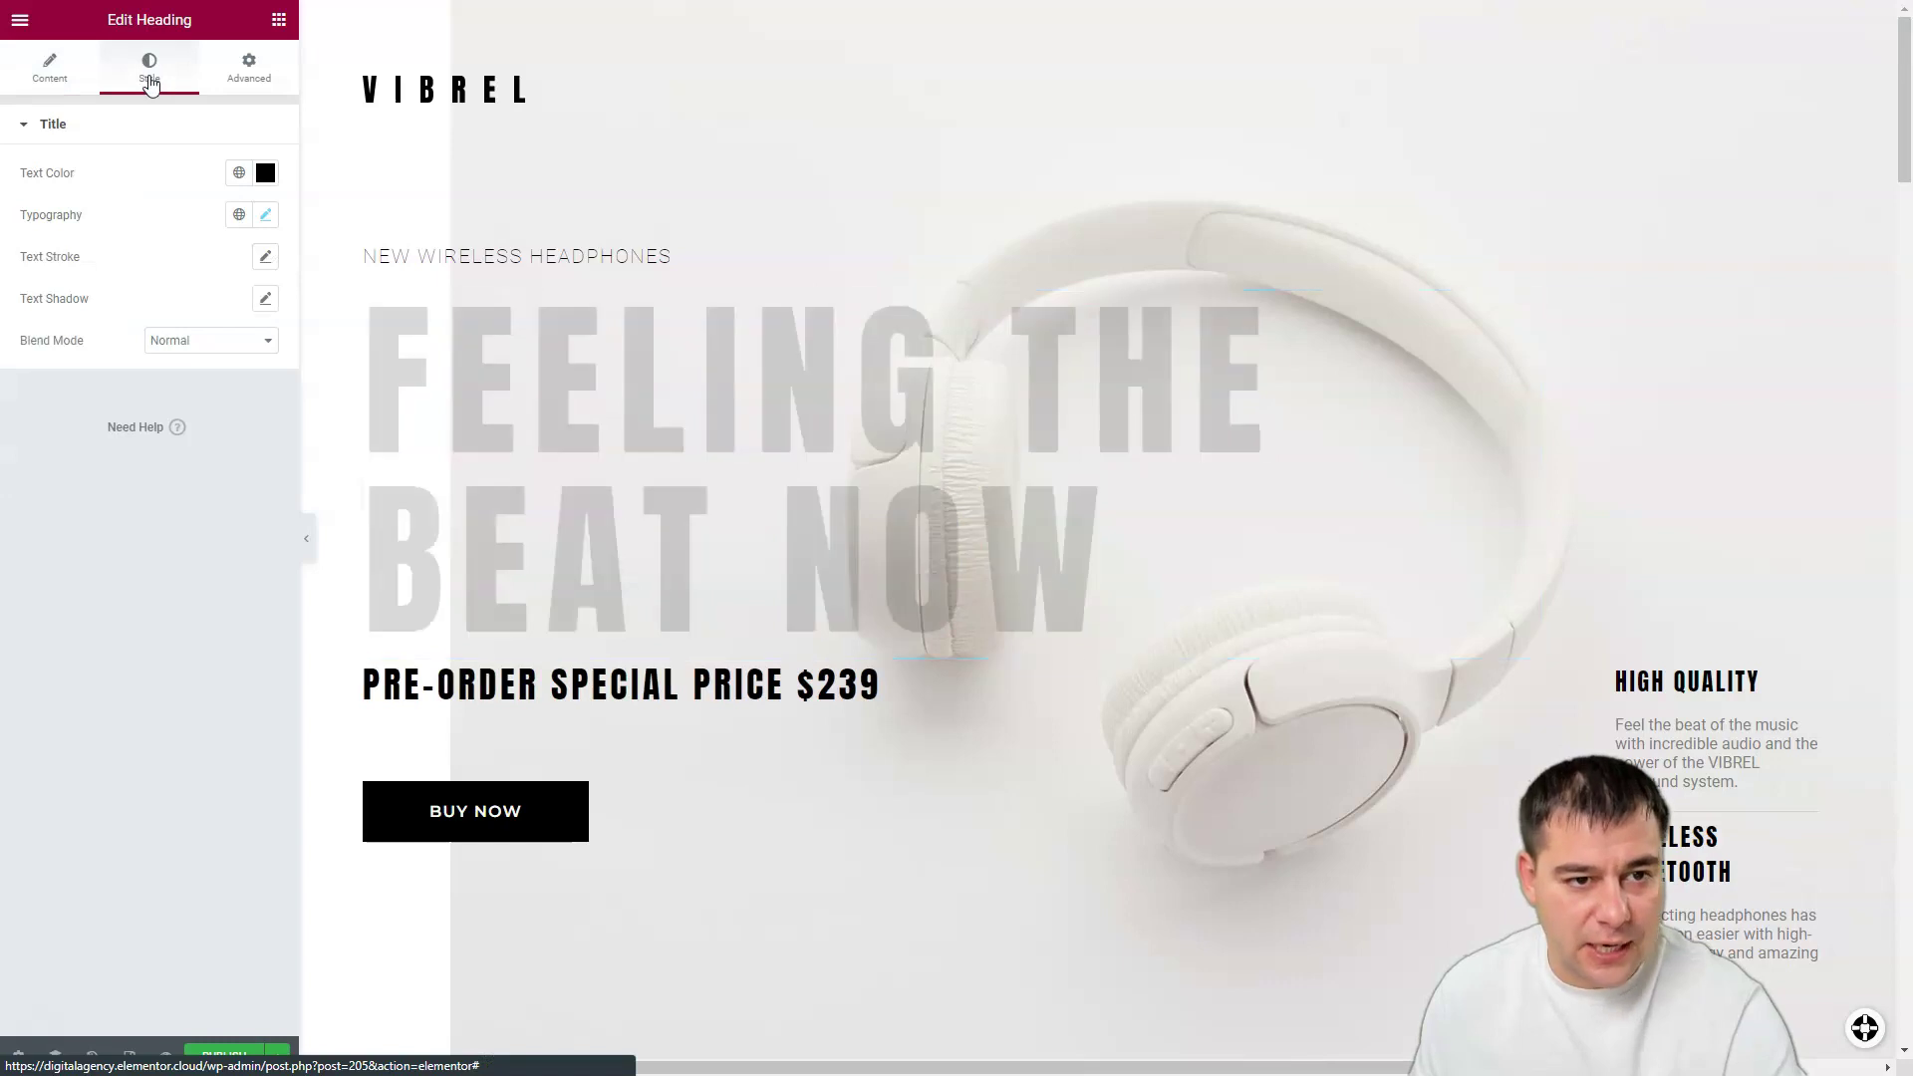
pyautogui.click(265, 174)
pyautogui.click(38, 414)
pyautogui.click(41, 377)
pyautogui.moveTo(39, 373)
pyautogui.mouseDown()
pyautogui.moveTo(40, 333)
pyautogui.moveTo(34, 369)
pyautogui.mouseUp()
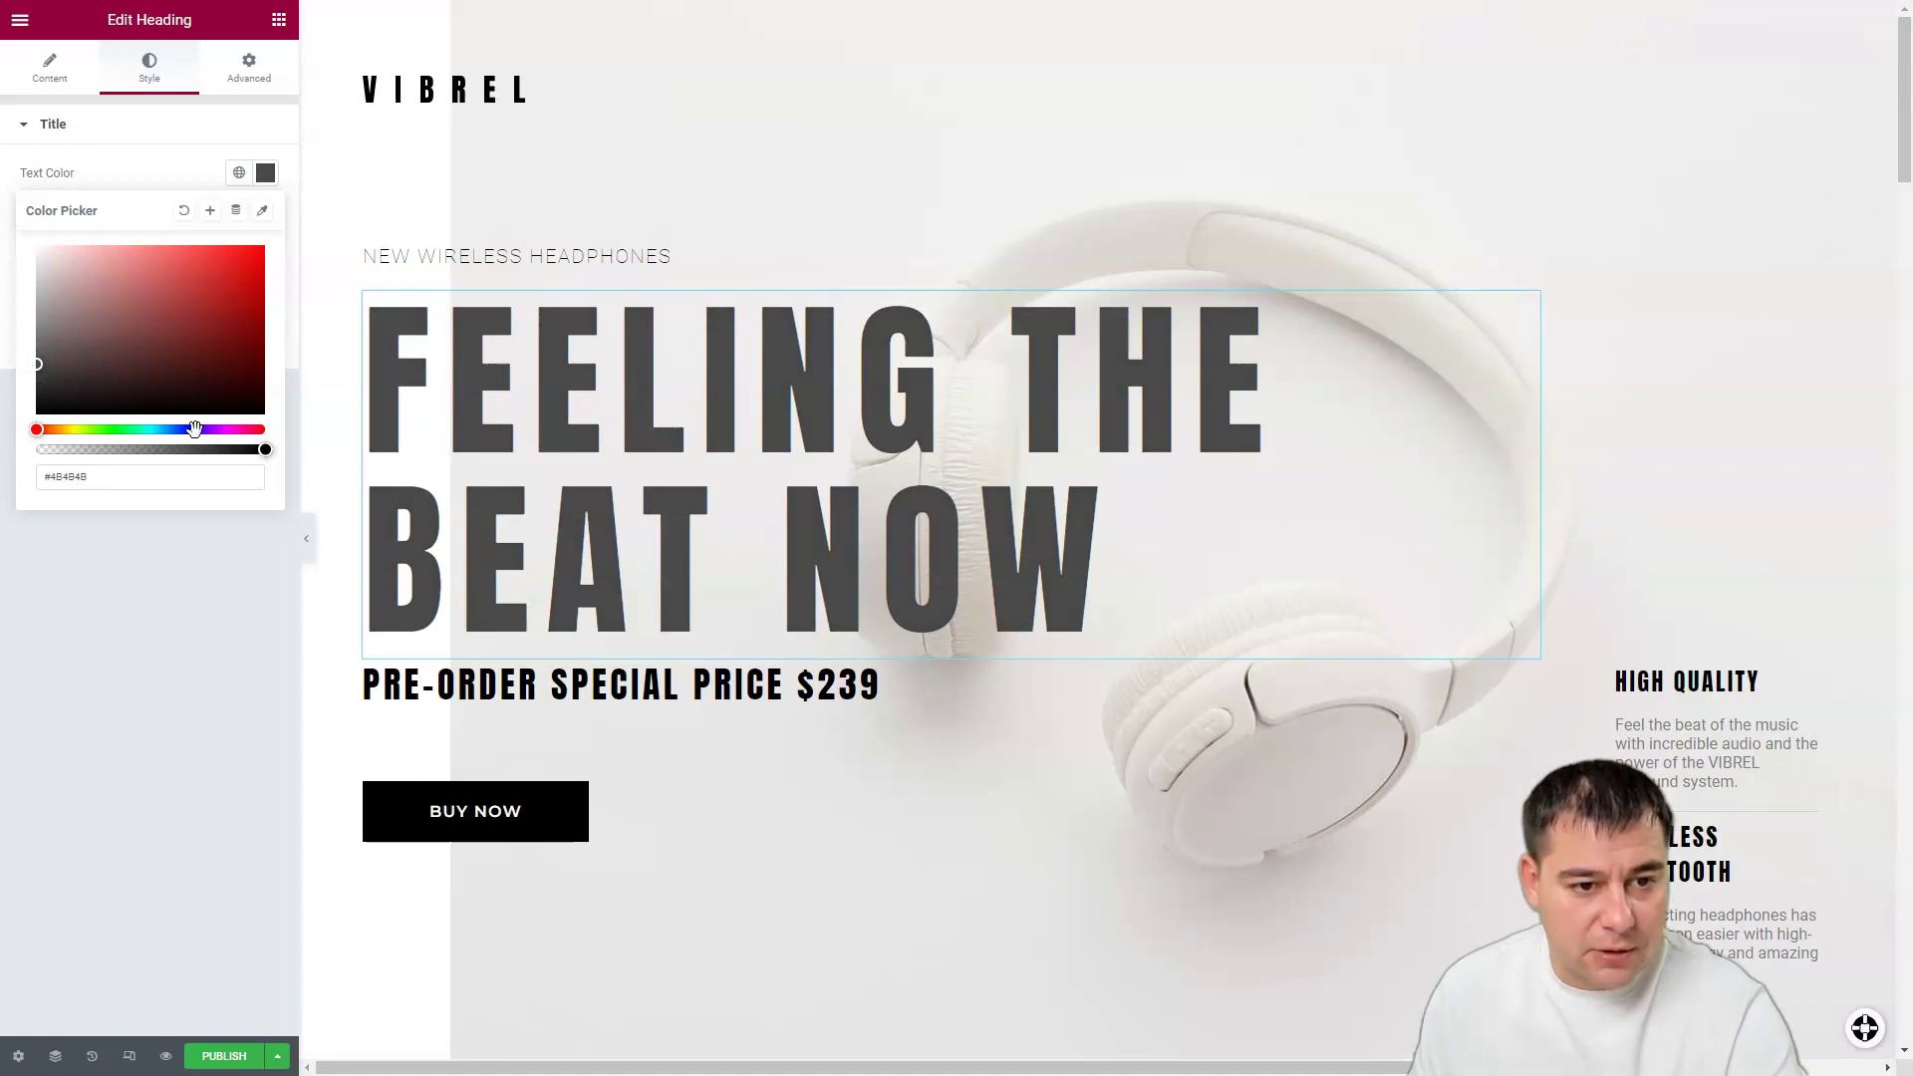
pyautogui.moveTo(264, 450)
pyautogui.mouseDown()
pyautogui.moveTo(170, 469)
pyautogui.moveTo(267, 461)
pyautogui.moveTo(241, 456)
pyautogui.mouseUp()
pyautogui.moveTo(219, 354); pyautogui.dragTo(276, 461)
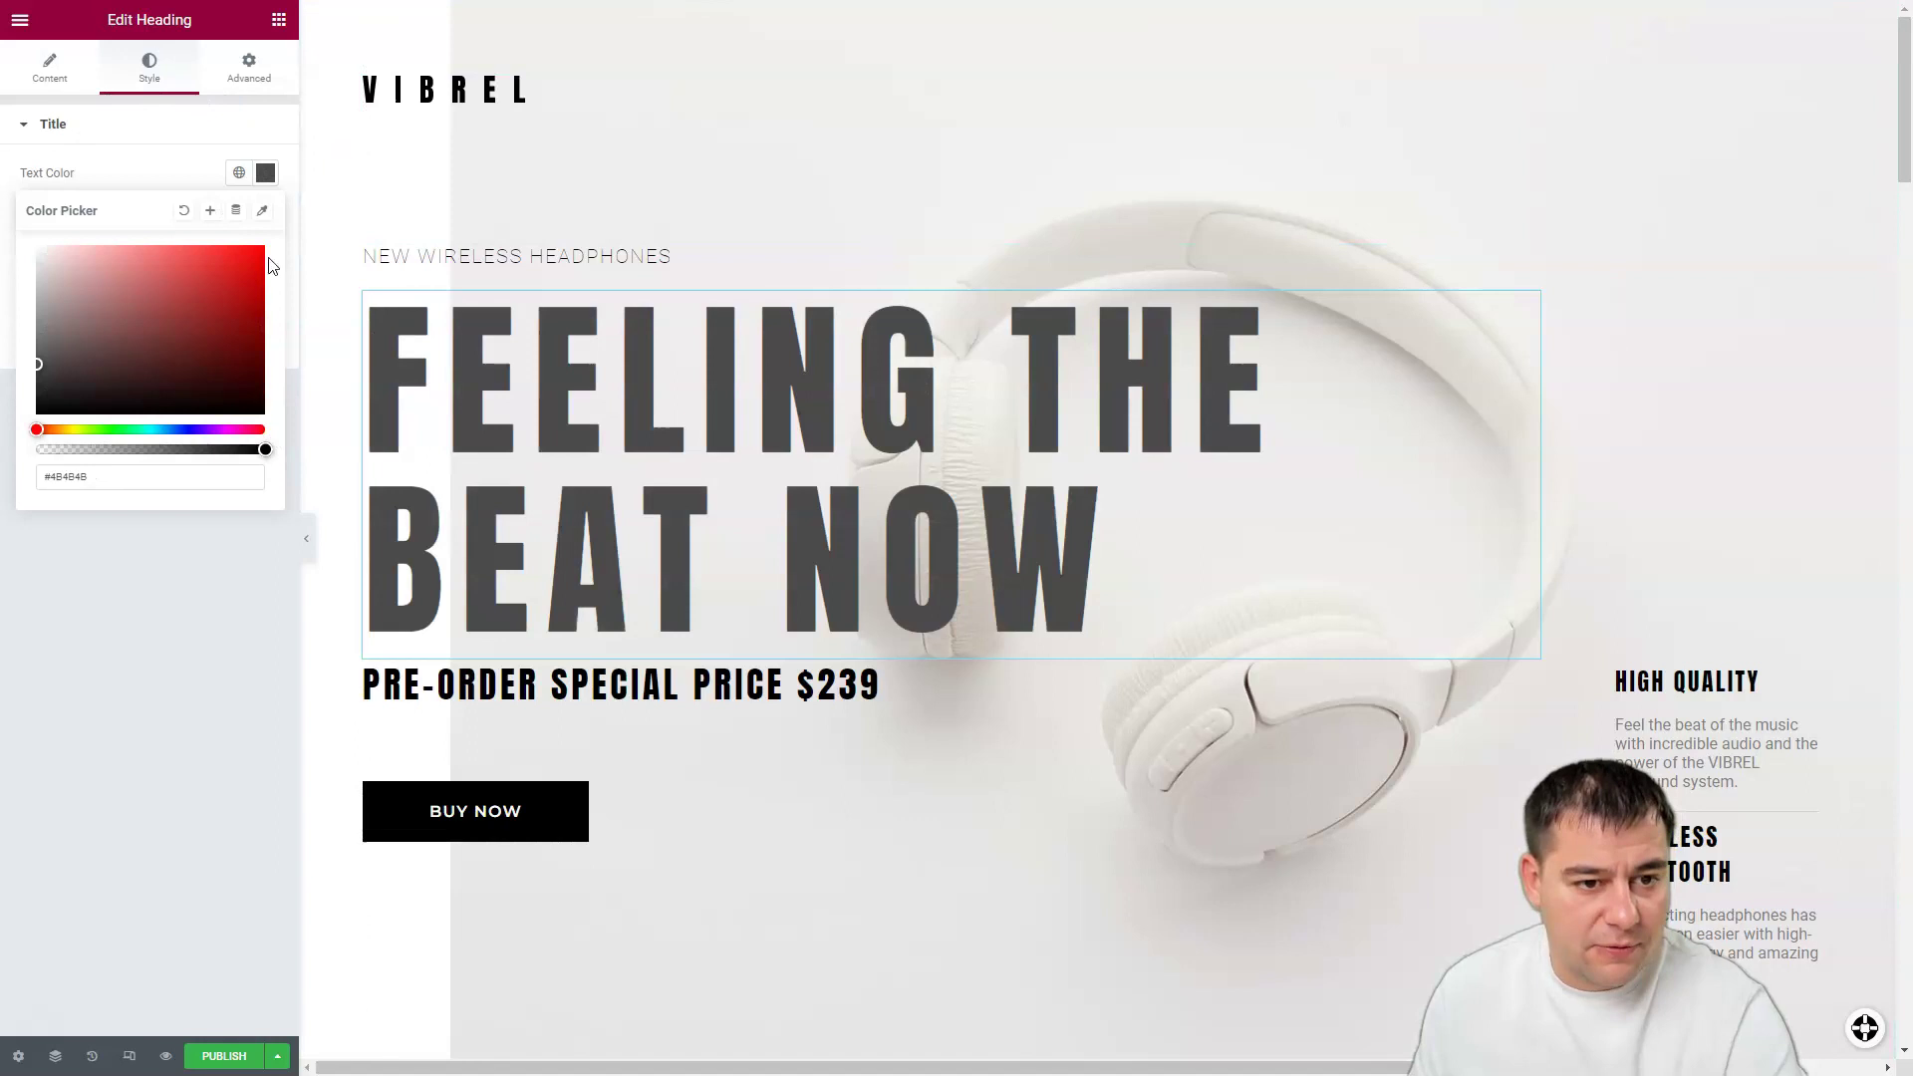
# Step: Return to the main heading's content settings and check the available HTML tag options
pyautogui.click(42, 74)
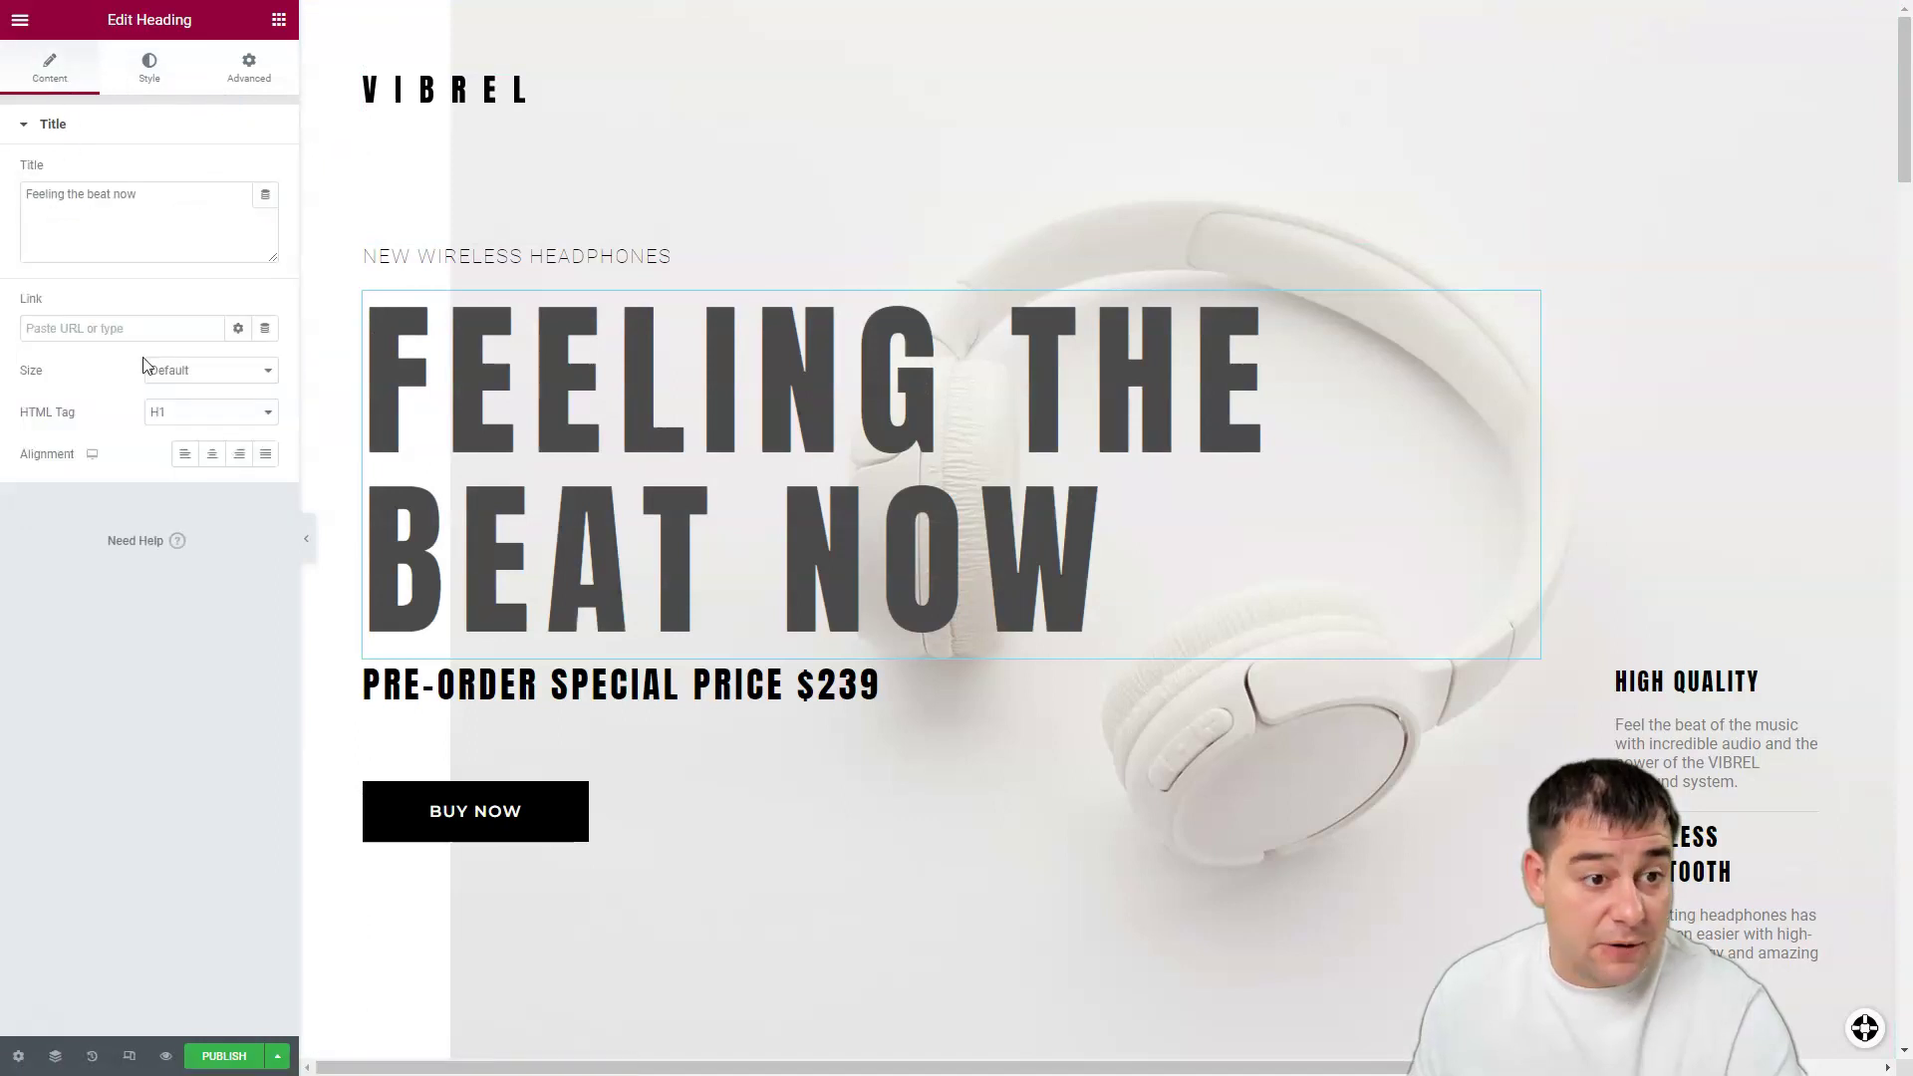
pyautogui.click(265, 420)
pyautogui.click(269, 417)
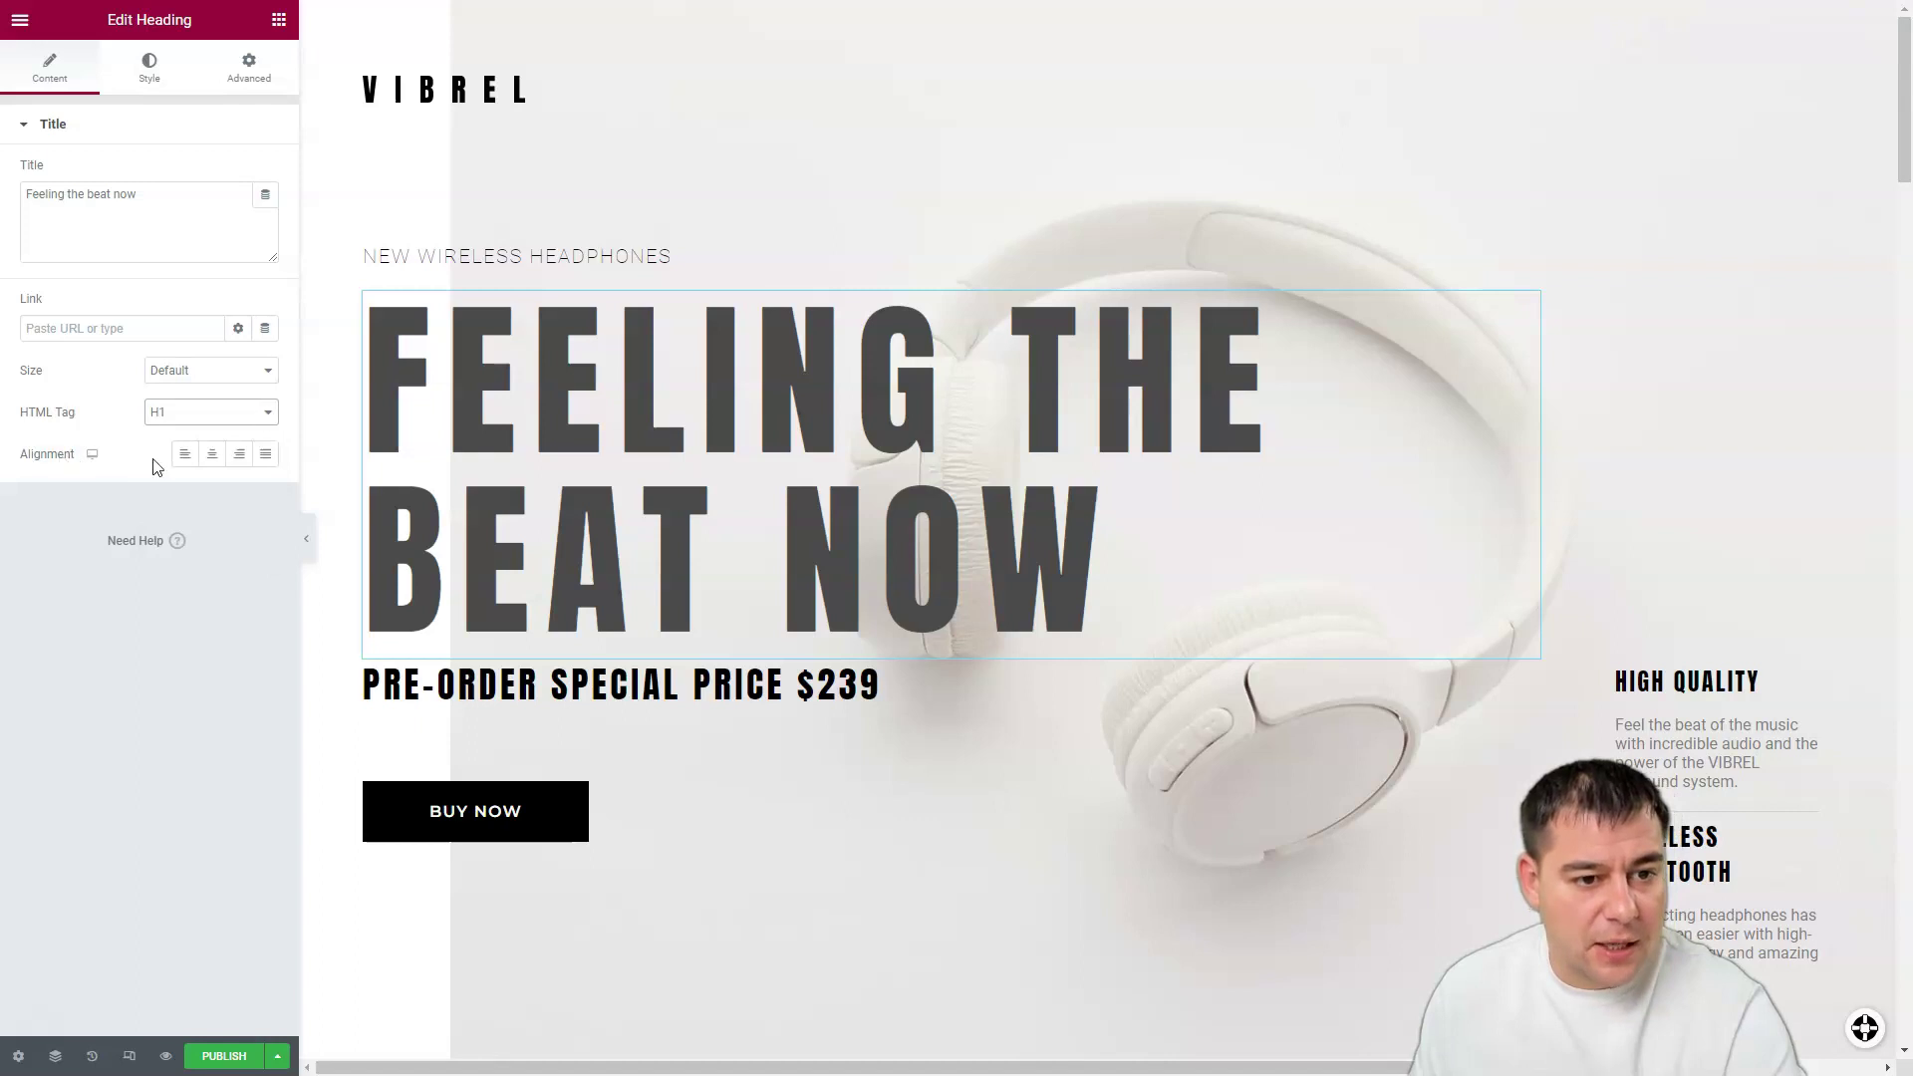
# Step: Try the center, right and justified alignments on the main heading, and set it back to left alignment
pyautogui.click(211, 455)
pyautogui.click(240, 457)
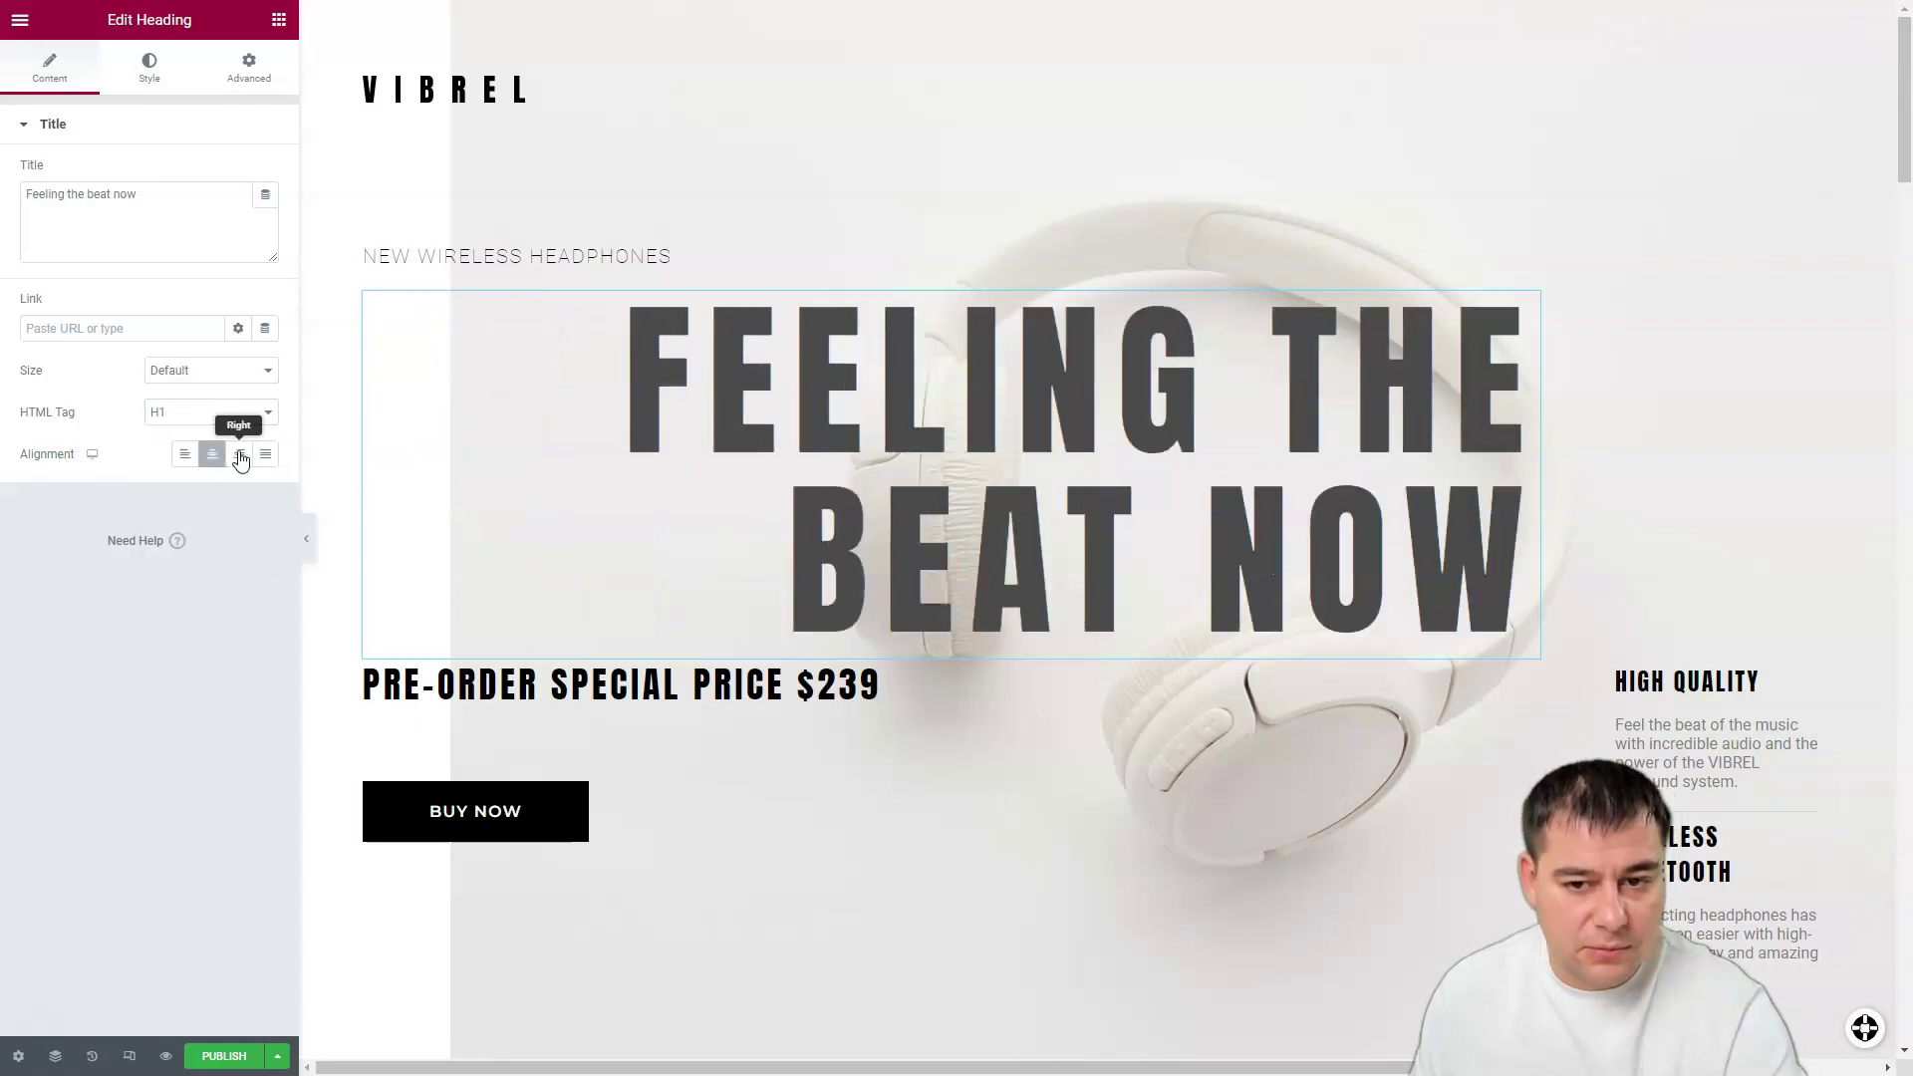
pyautogui.click(265, 454)
pyautogui.click(185, 455)
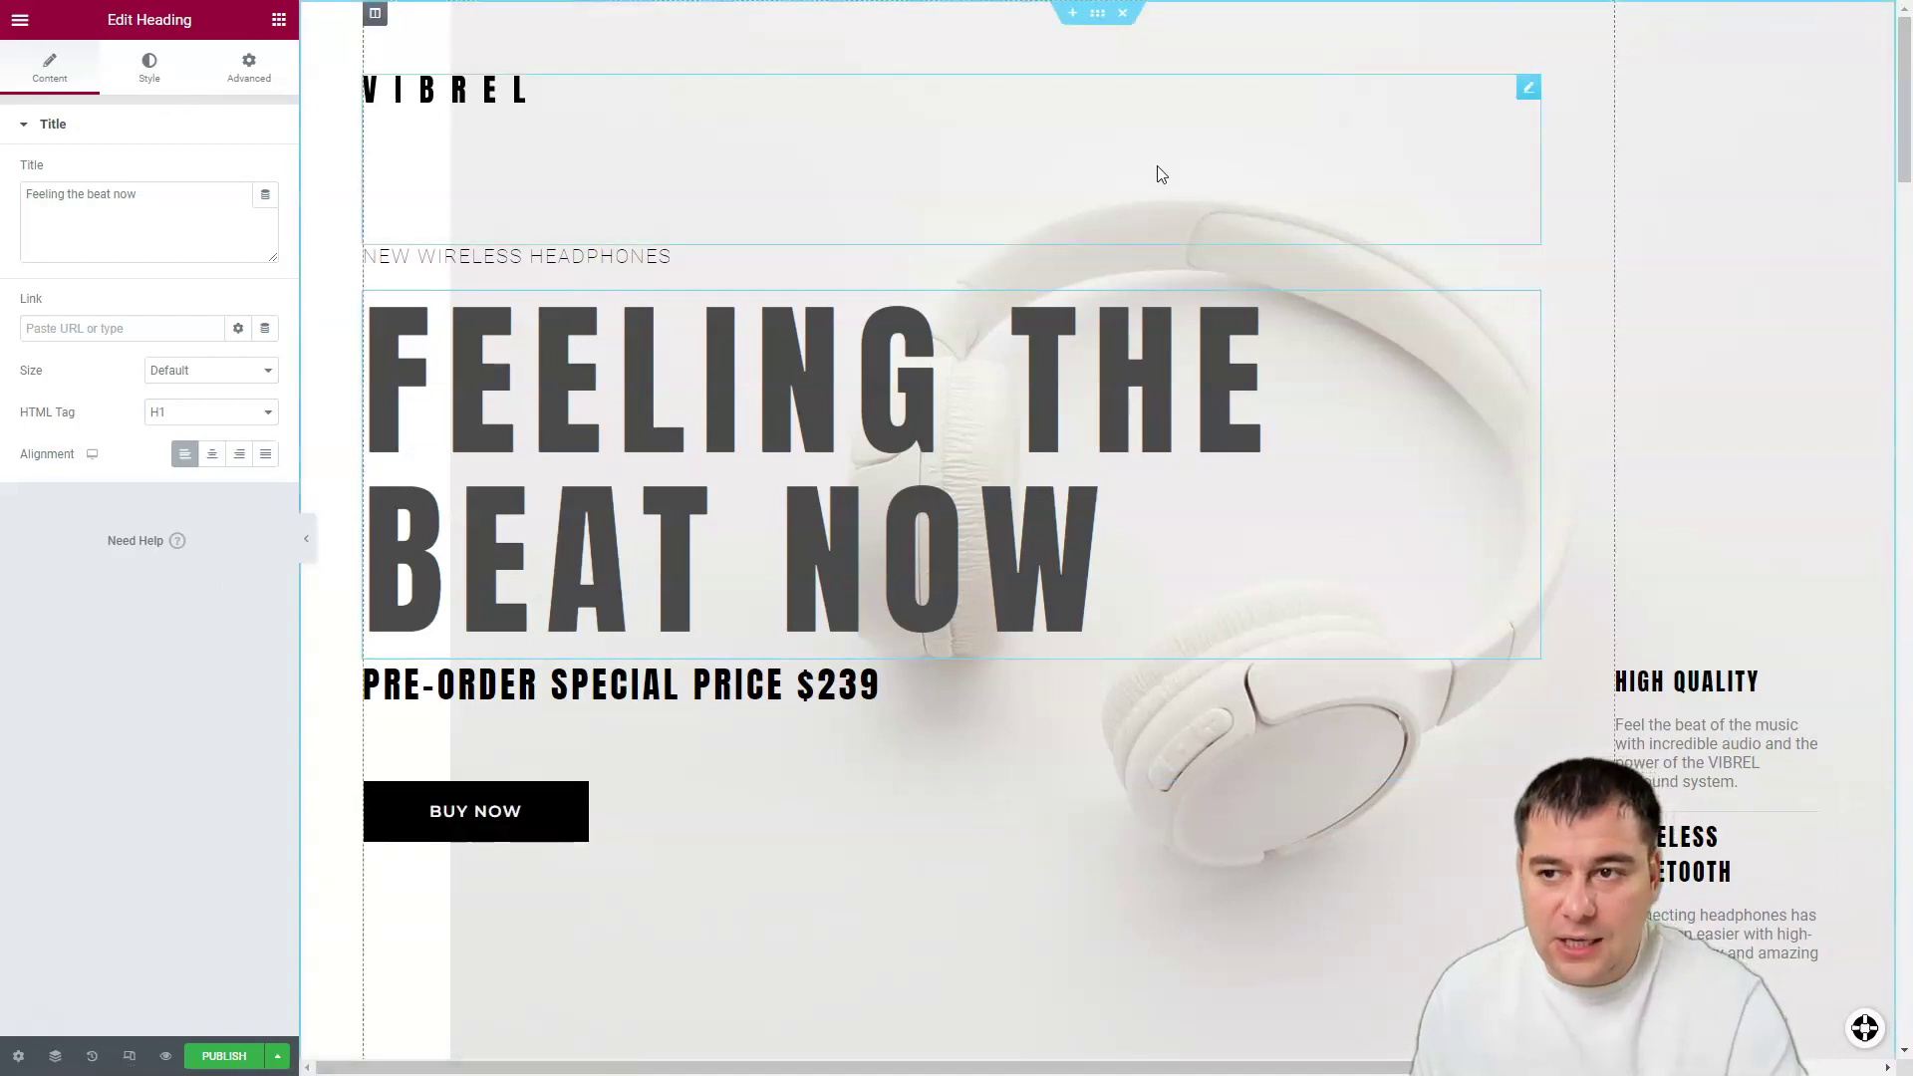
# Step: Add an empty section between the hero section and the "Next-Level Sound" section
pyautogui.click(1099, 24)
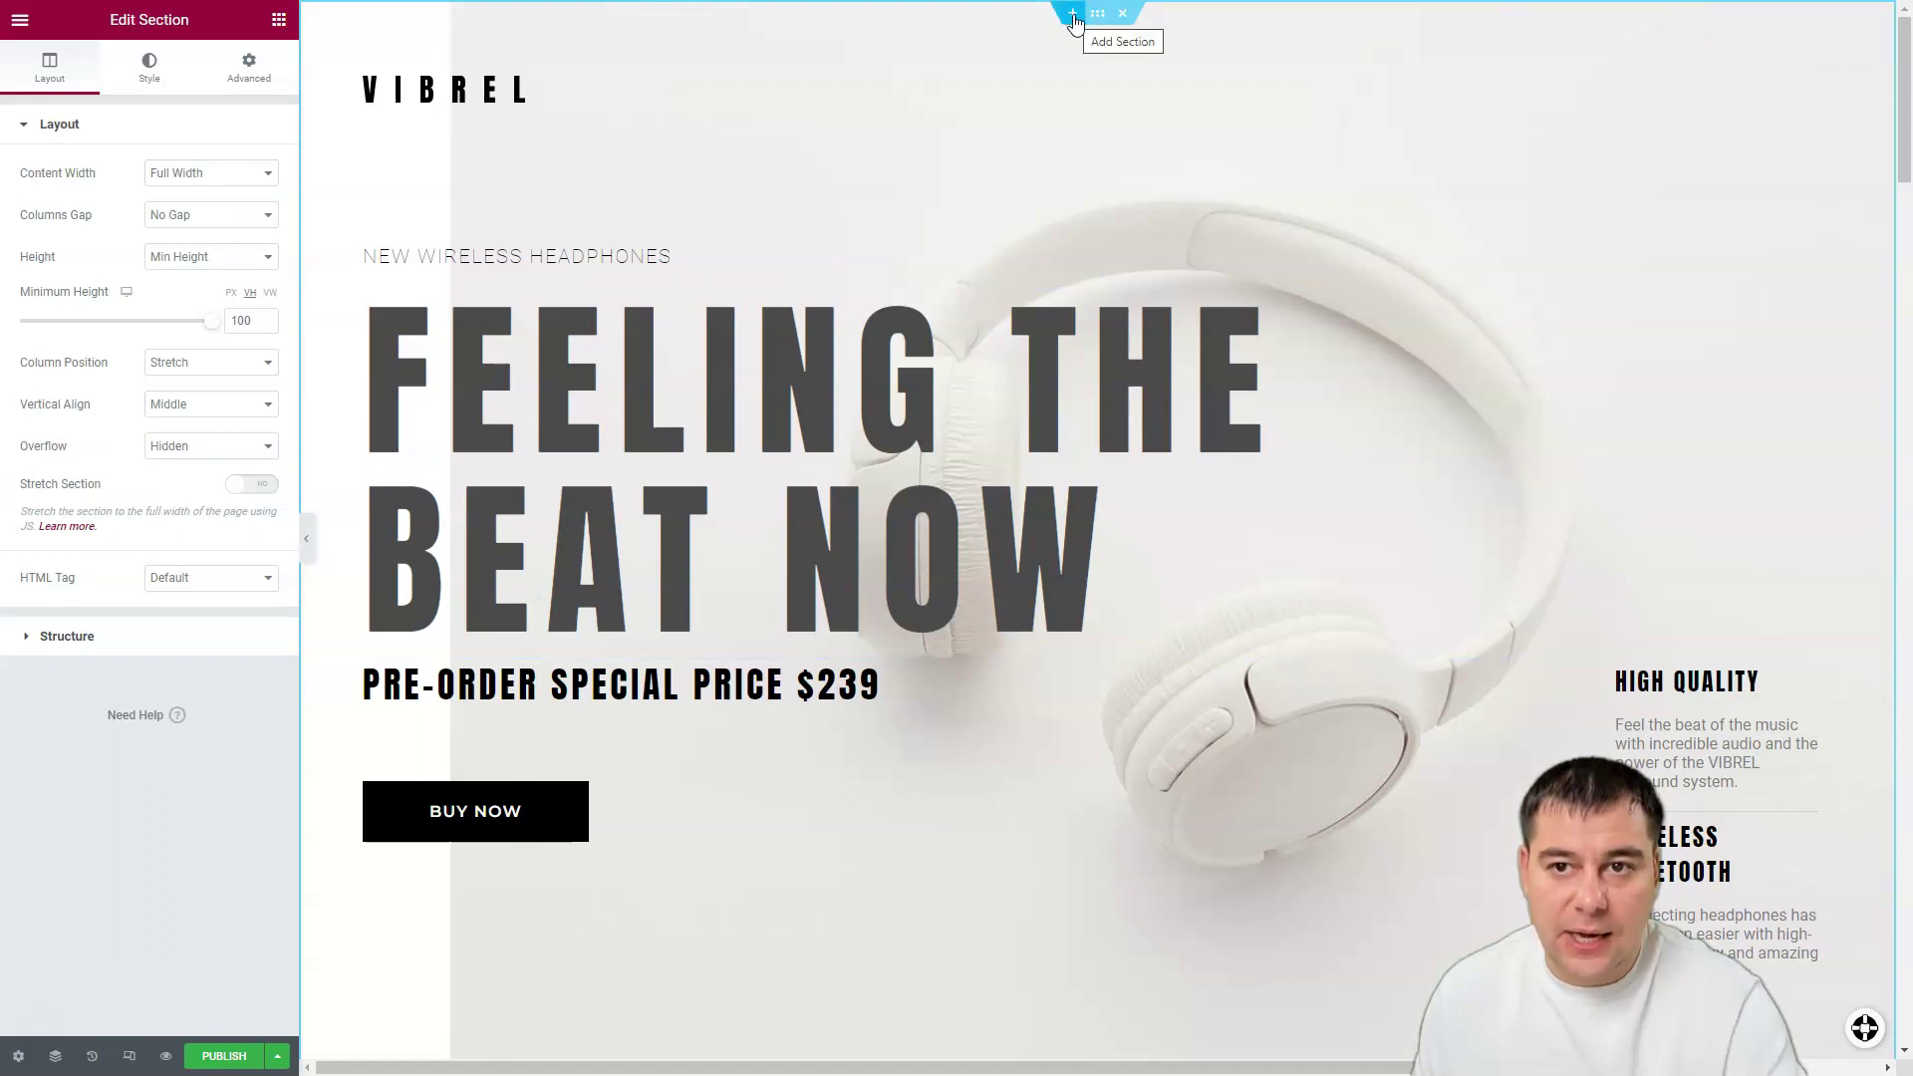
pyautogui.click(1074, 15)
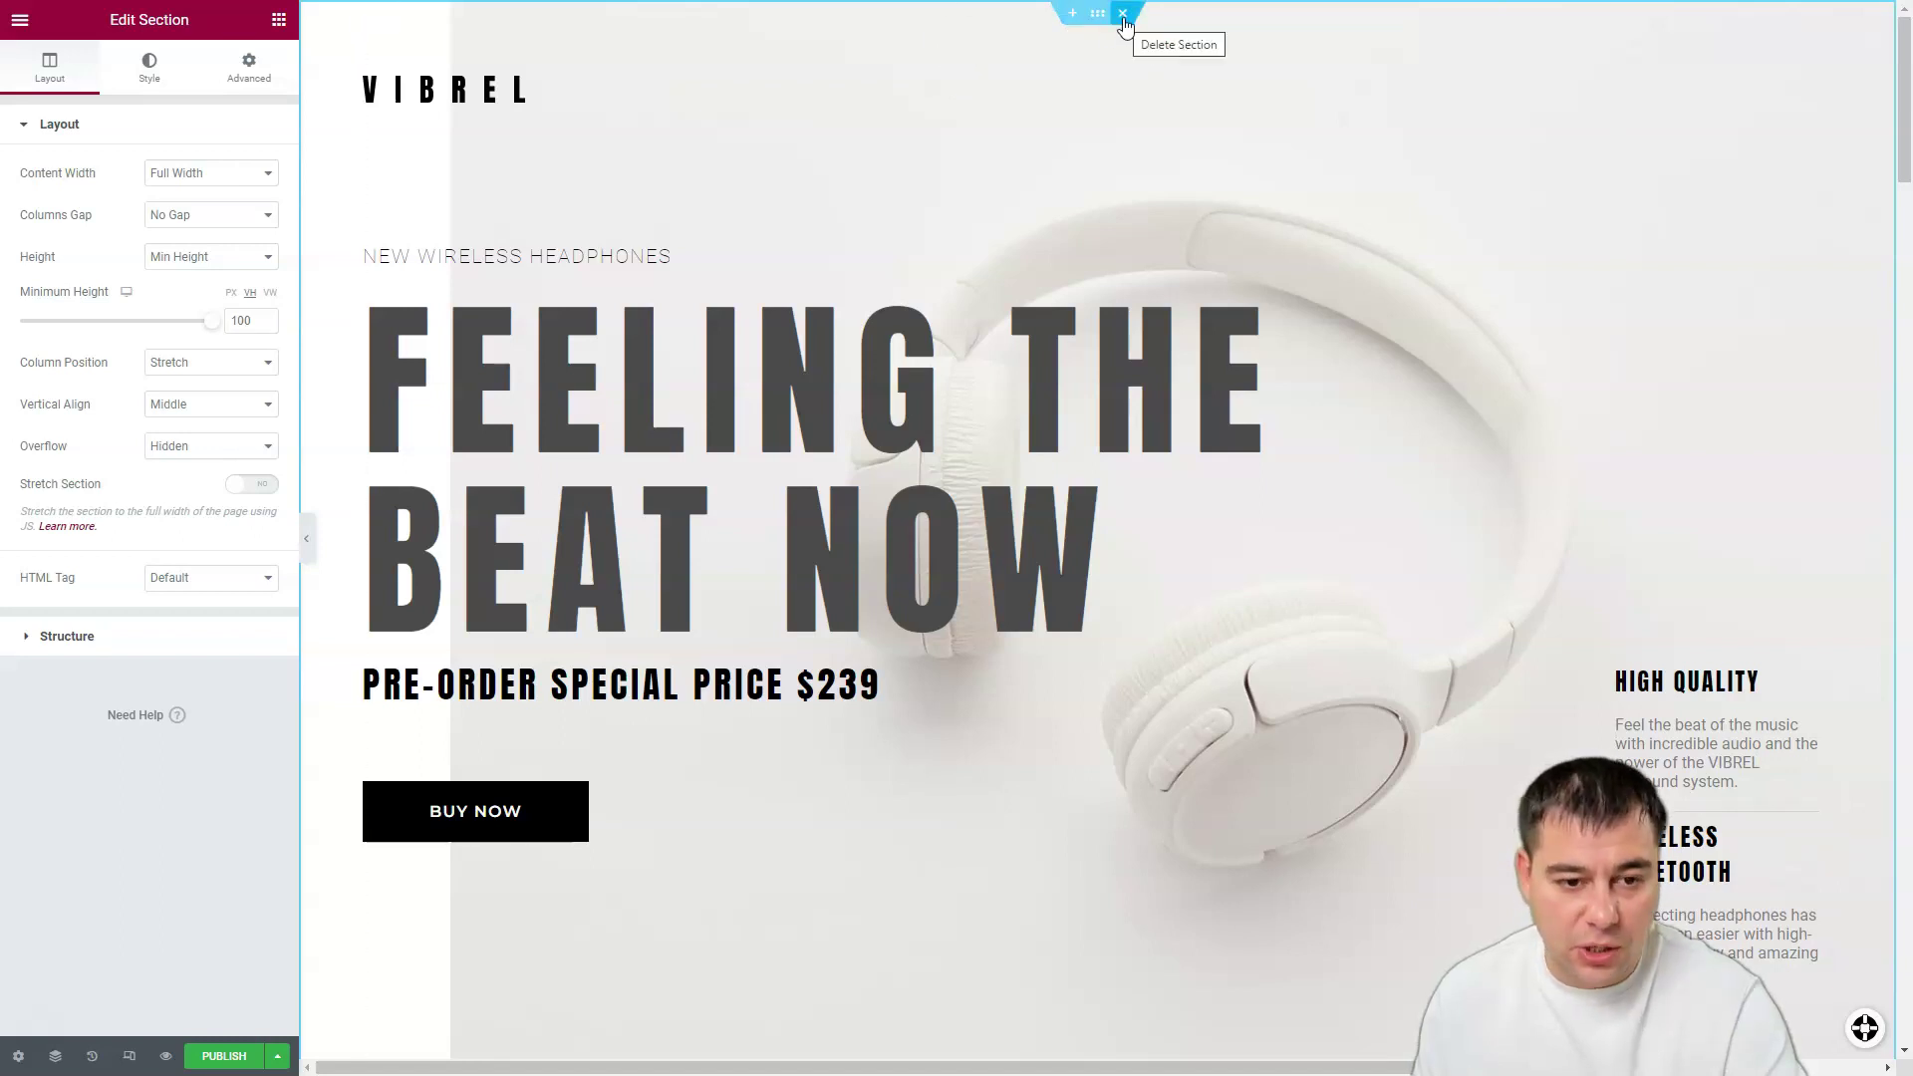
pyautogui.scroll(-5, 1054, 356)
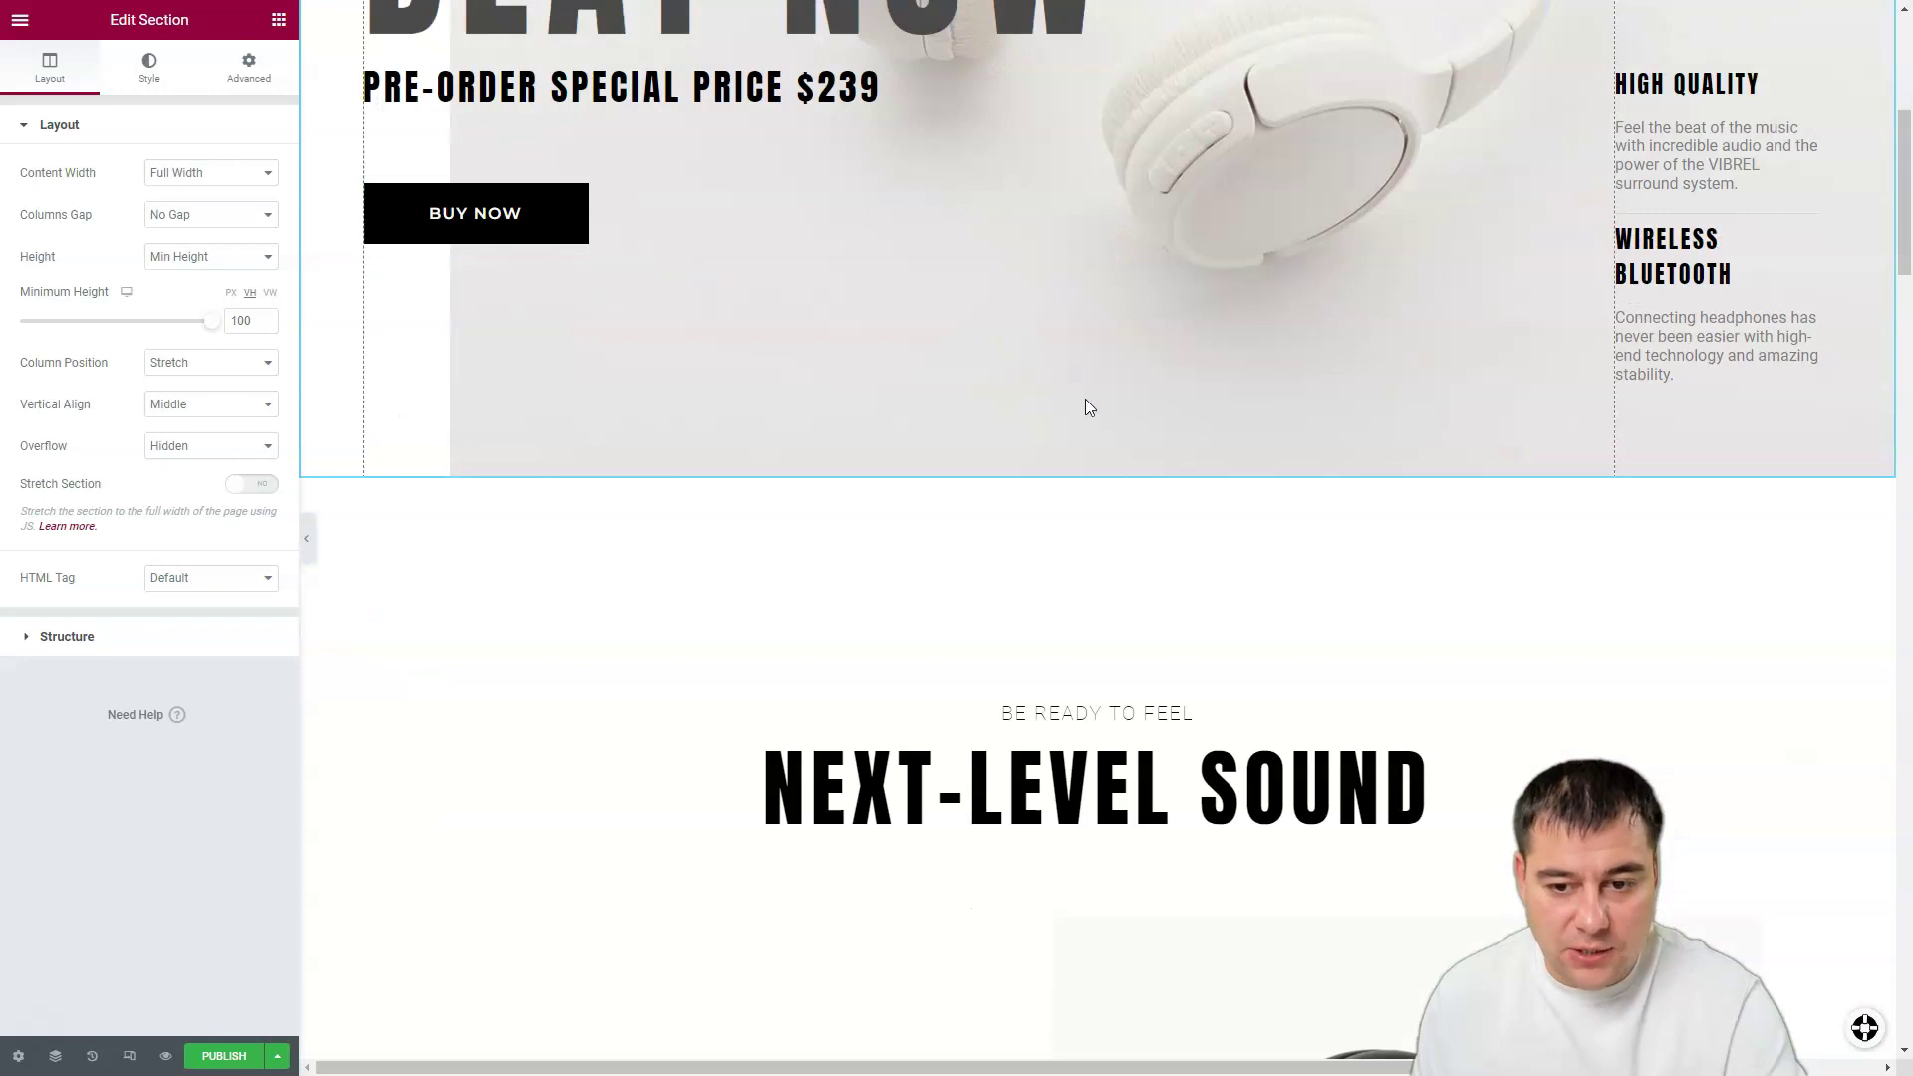
pyautogui.scroll(-3, 1085, 400)
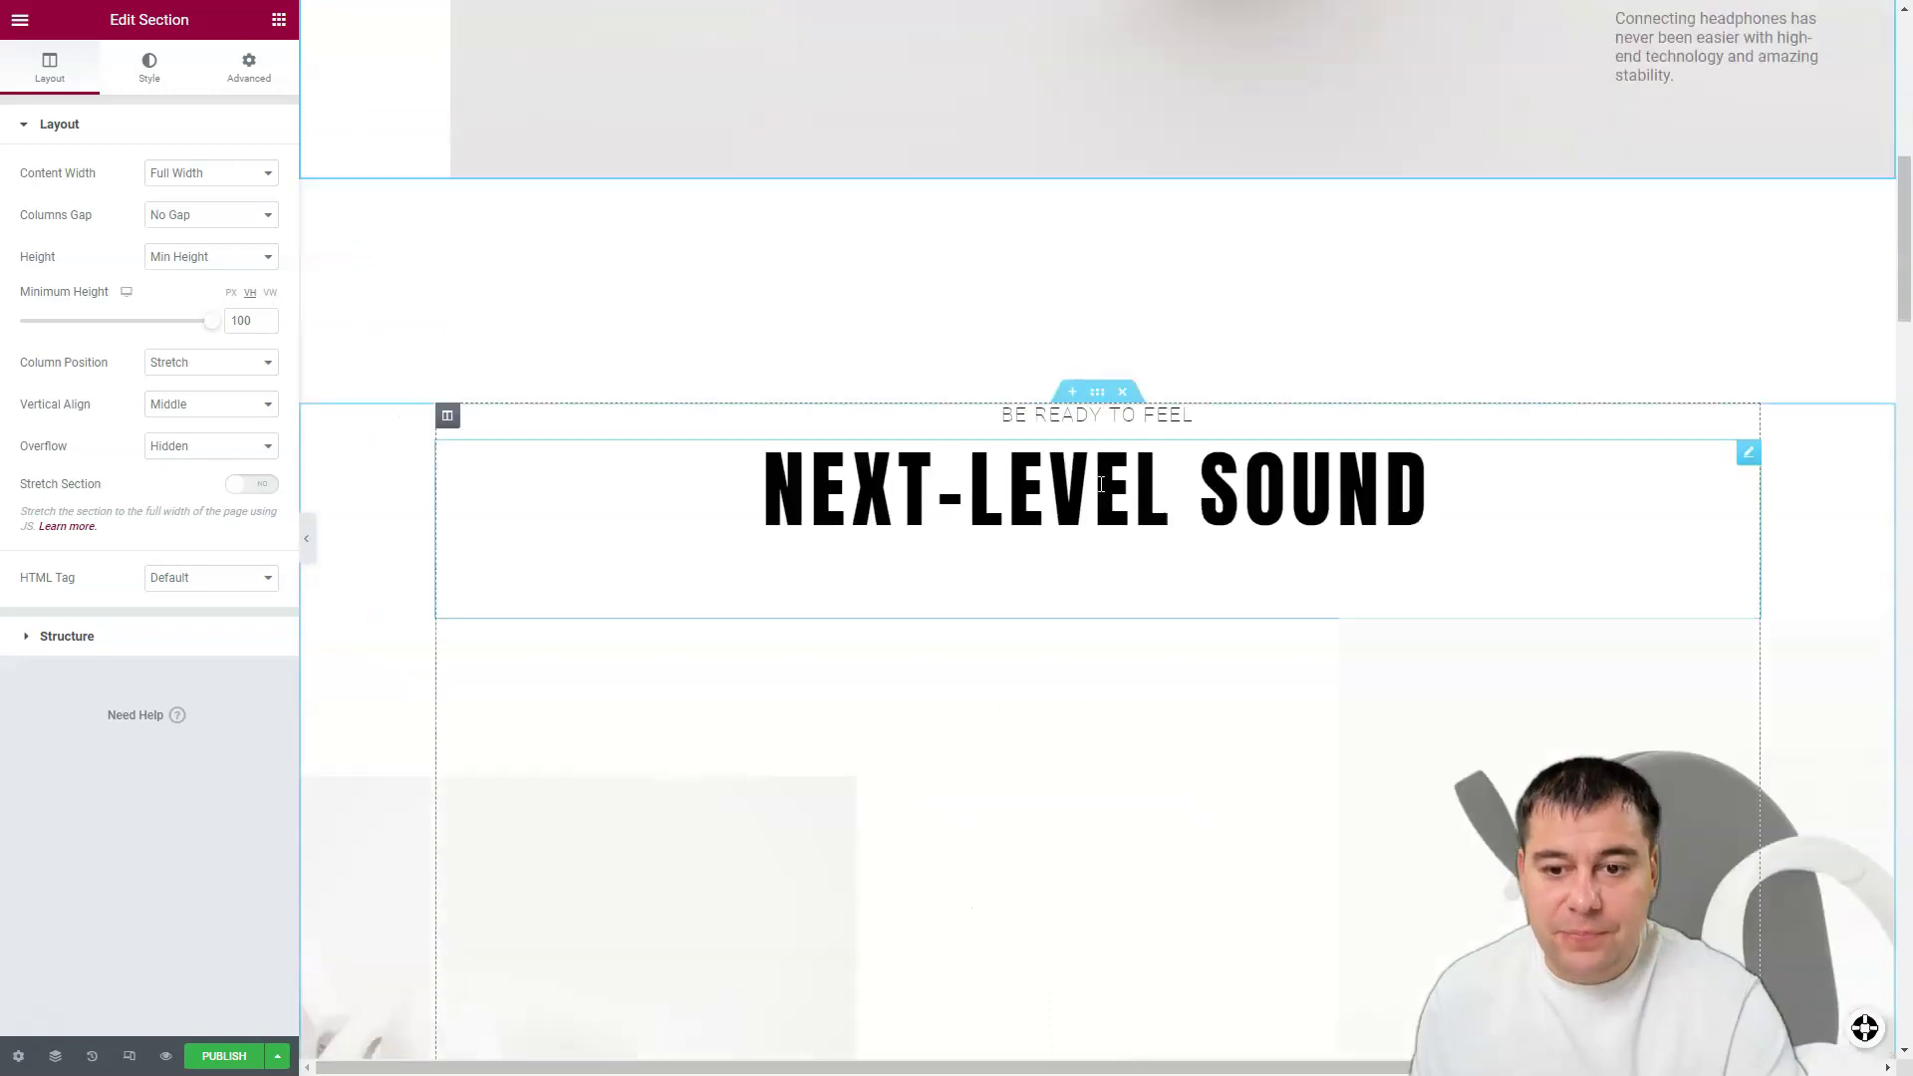
pyautogui.click(1072, 393)
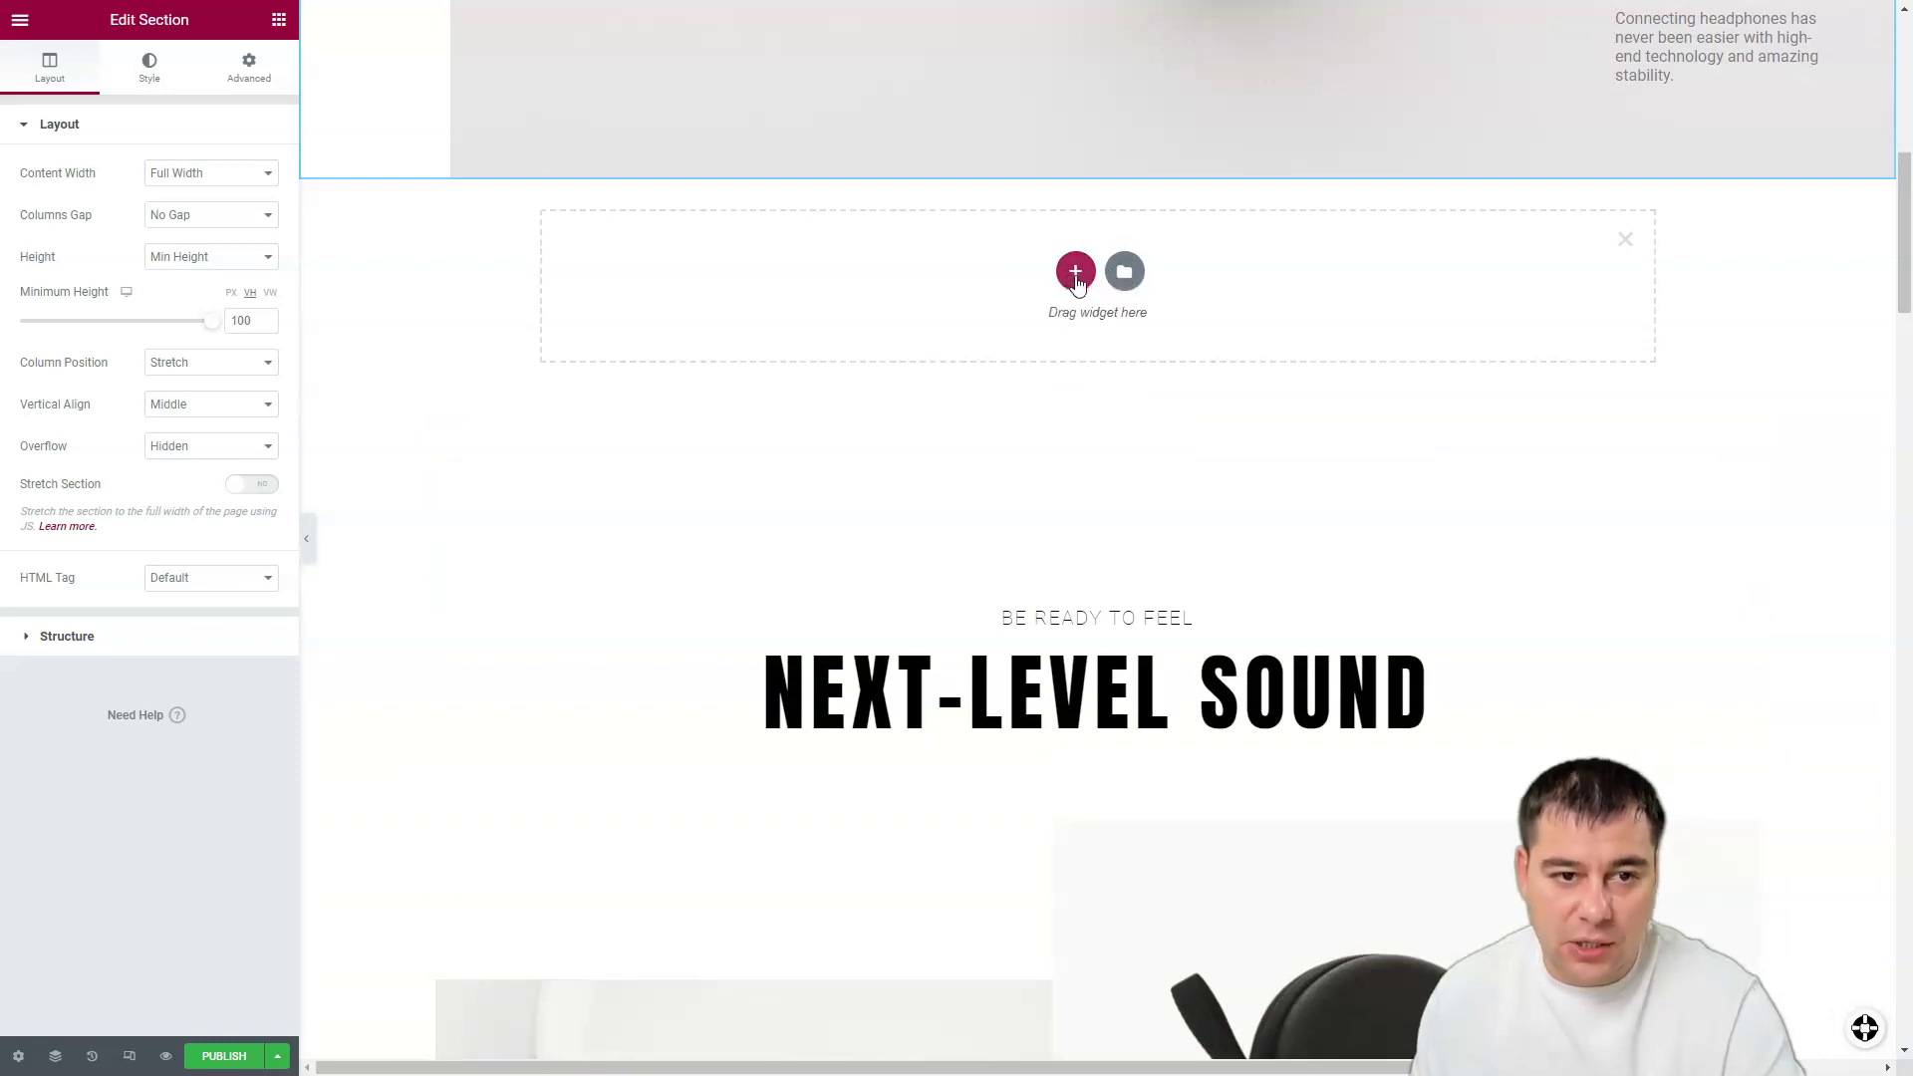
# Step: Place a Heading widget in the empty section and set its text to "Some text"
pyautogui.click(283, 21)
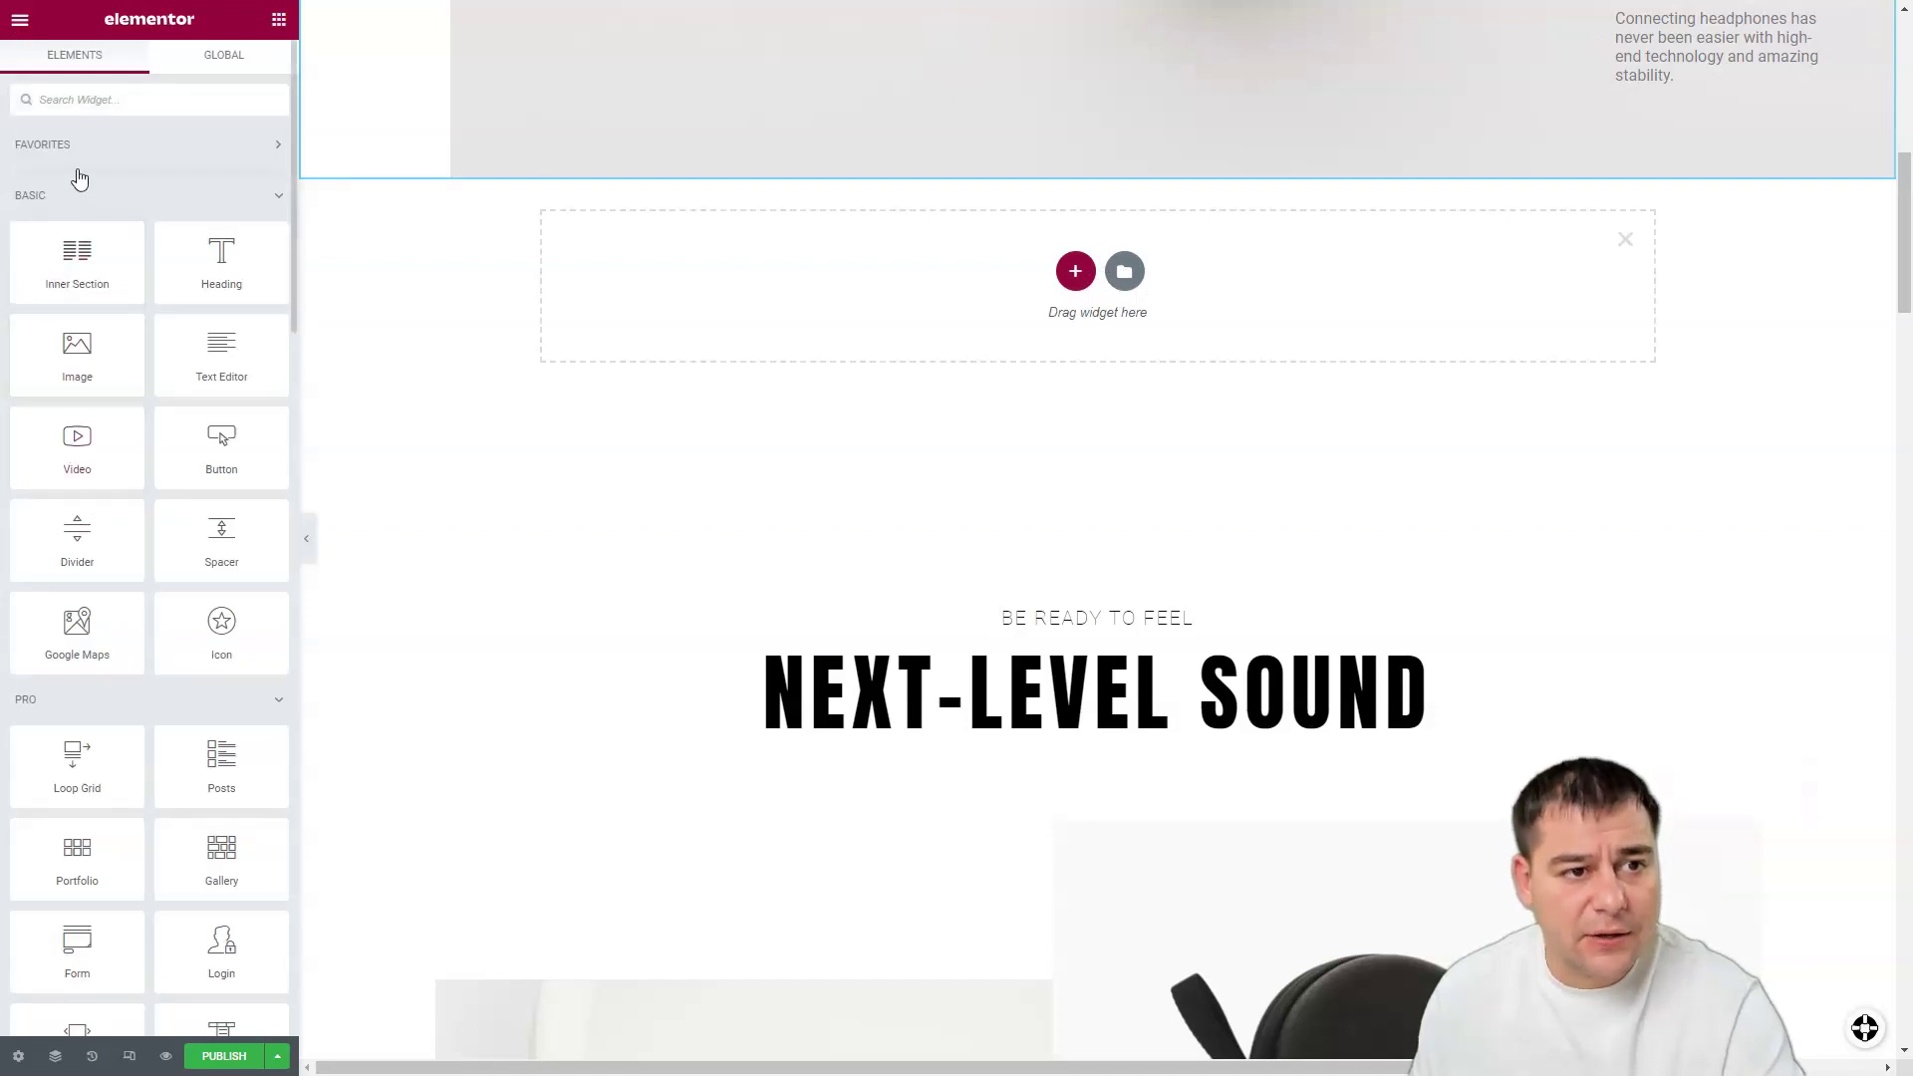
pyautogui.scroll(-2, 179, 524)
pyautogui.scroll(-15, 179, 530)
pyautogui.scroll(-3, 173, 526)
pyautogui.scroll(20, 172, 518)
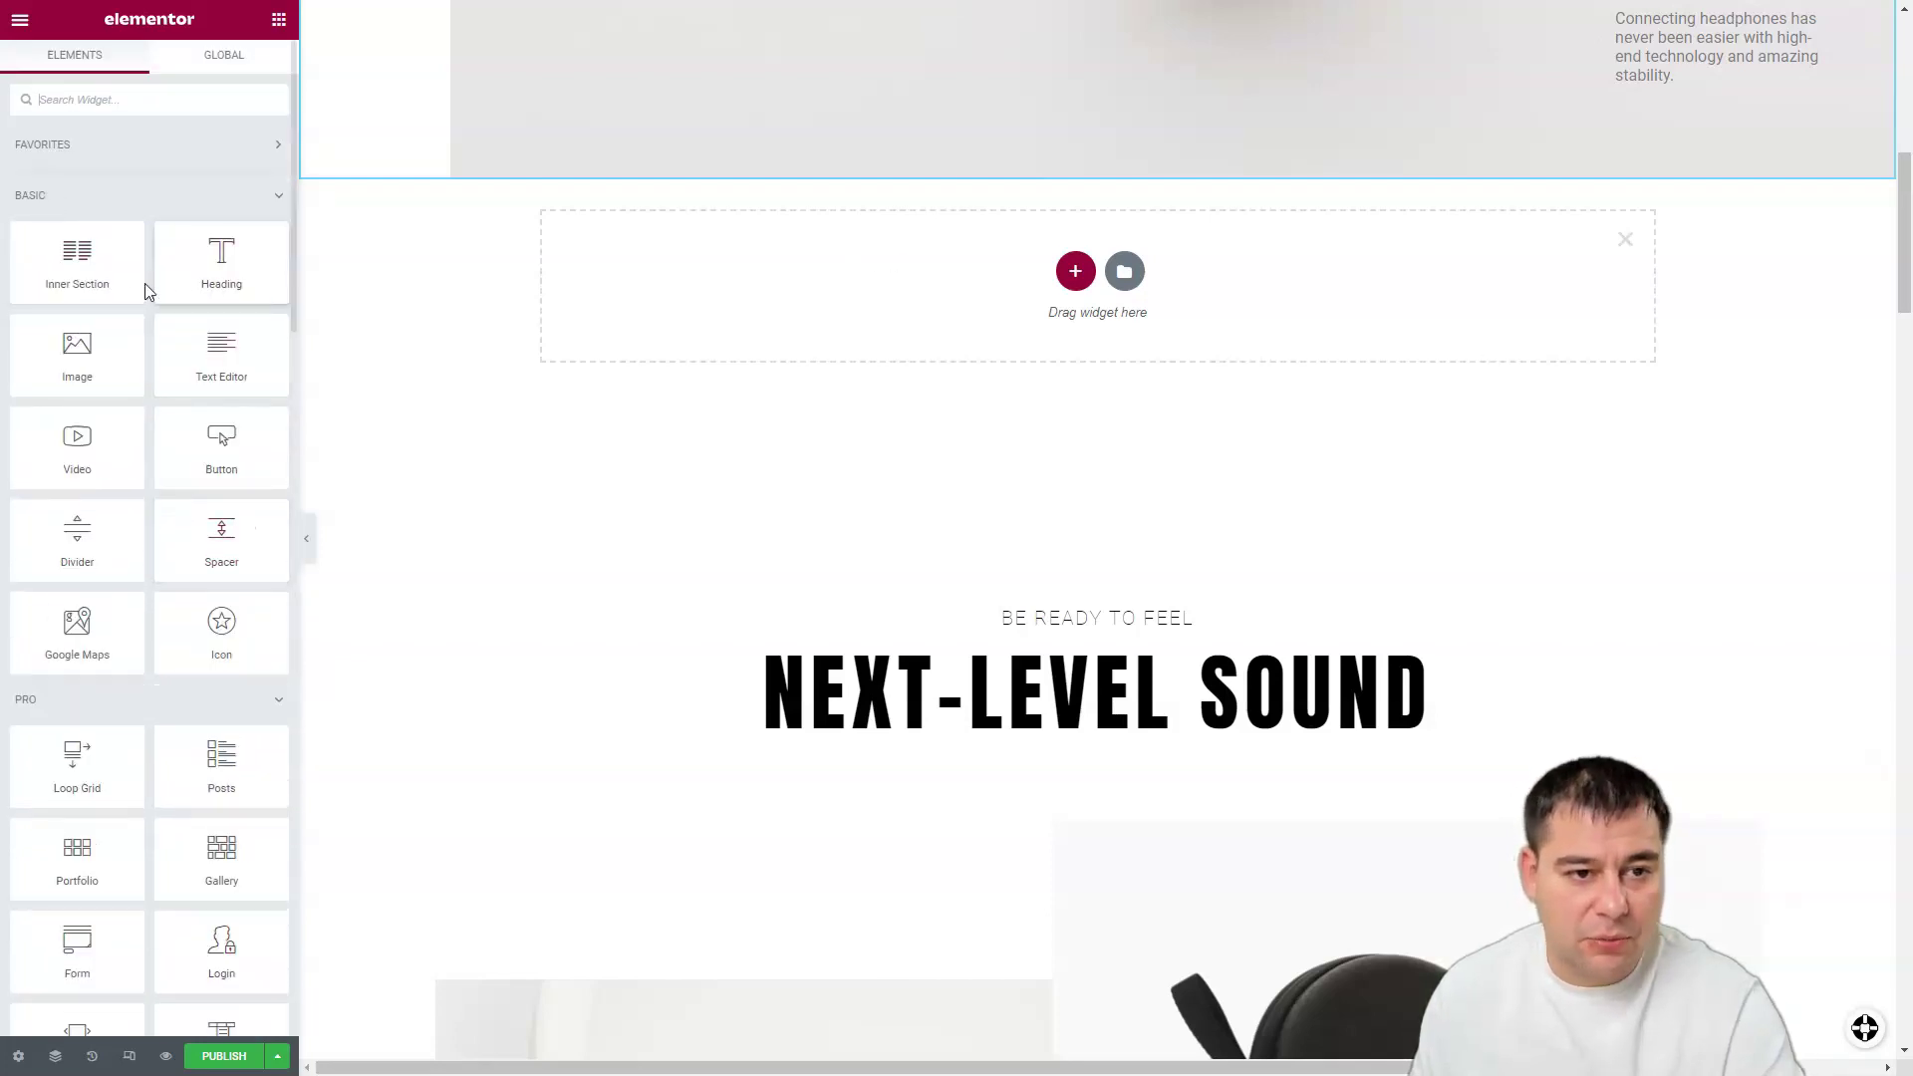
pyautogui.moveTo(259, 231); pyautogui.dragTo(1097, 300)
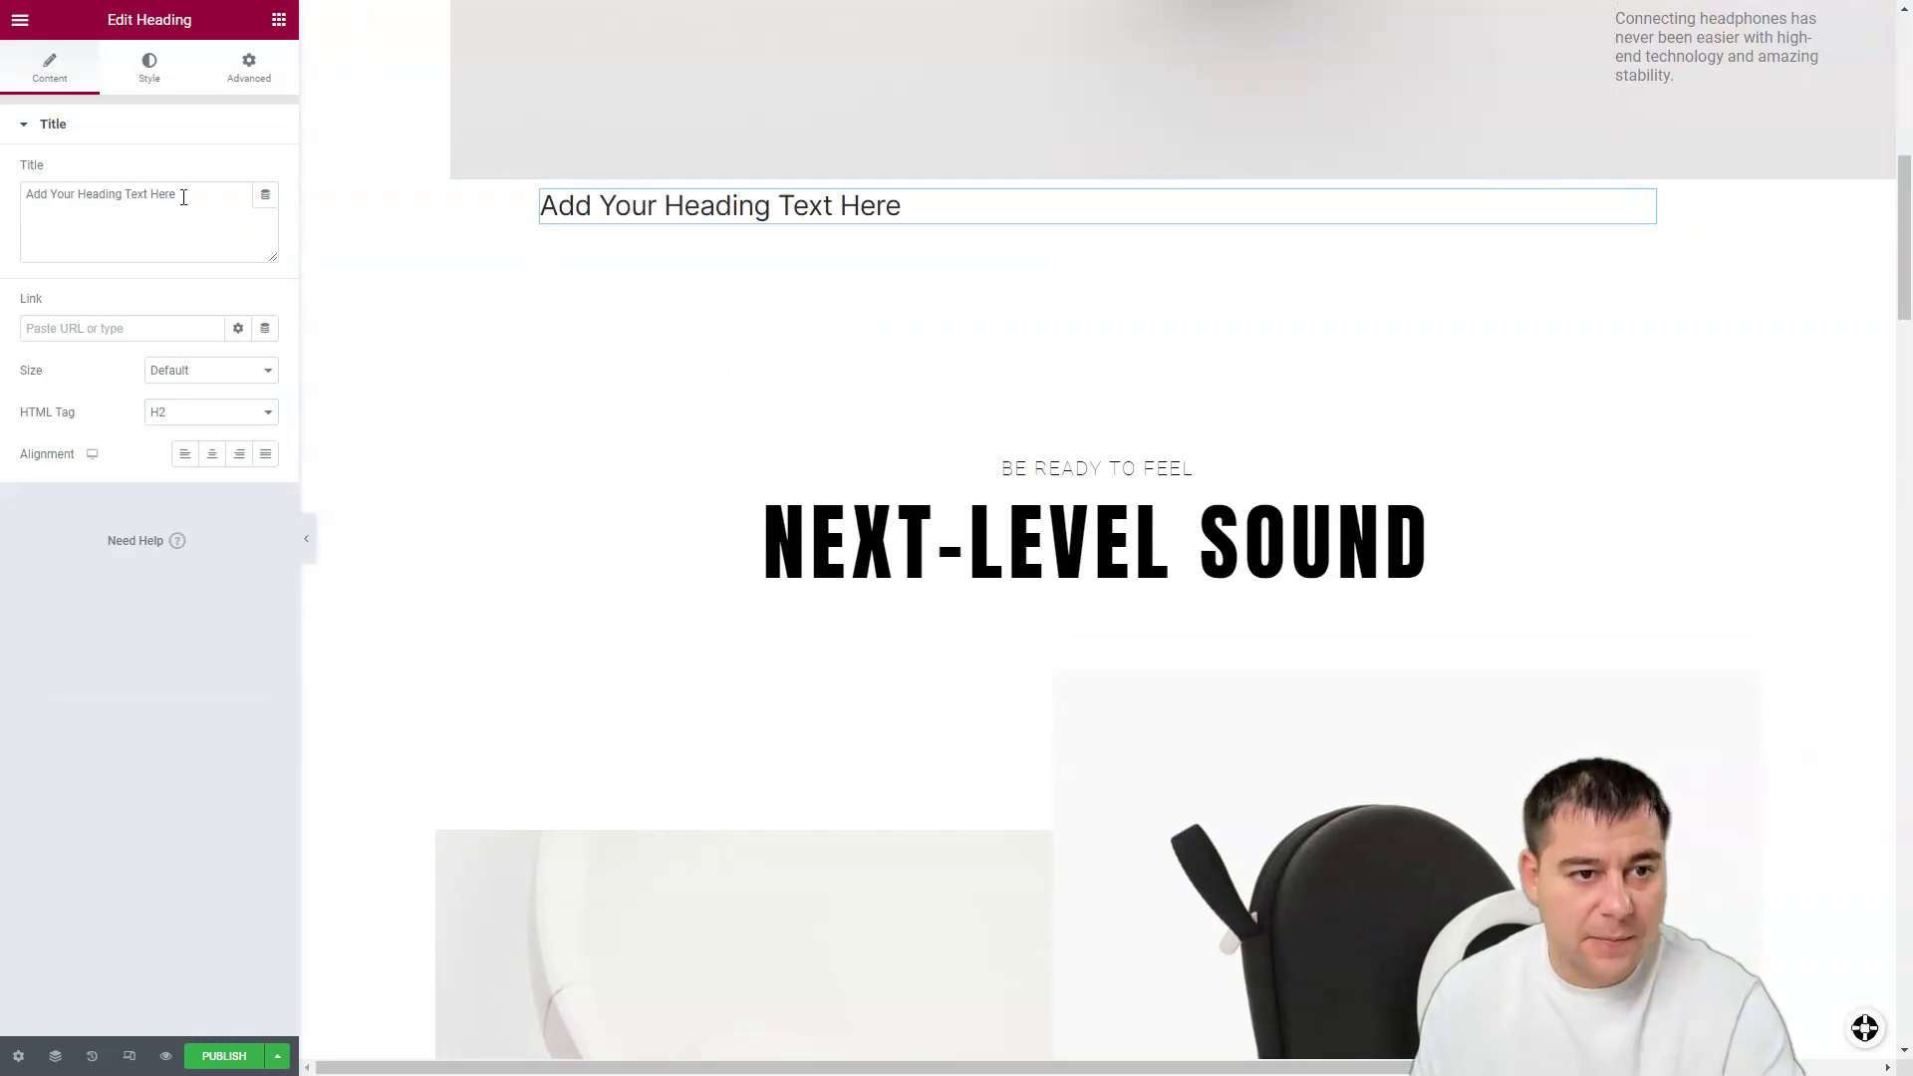
pyautogui.moveTo(201, 192); pyautogui.dragTo(21, 218)
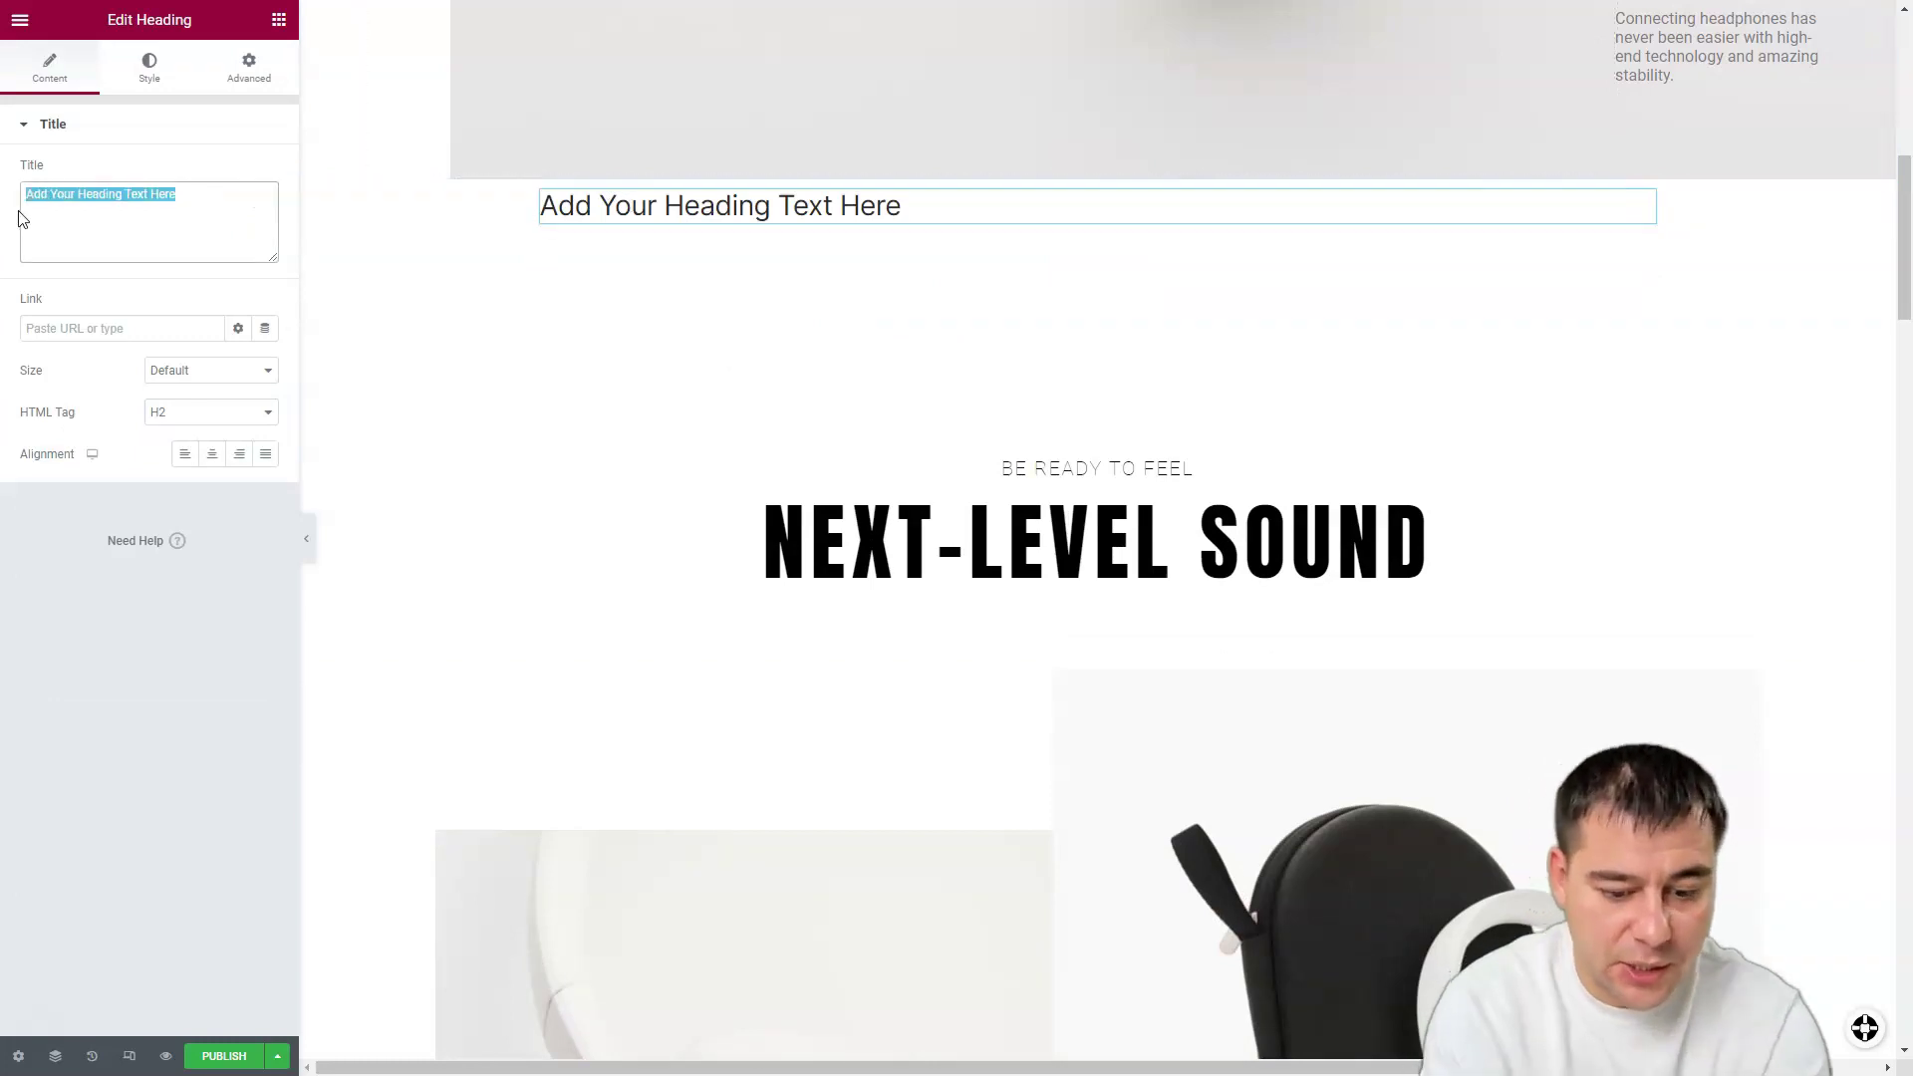
pyautogui.write('Some text')
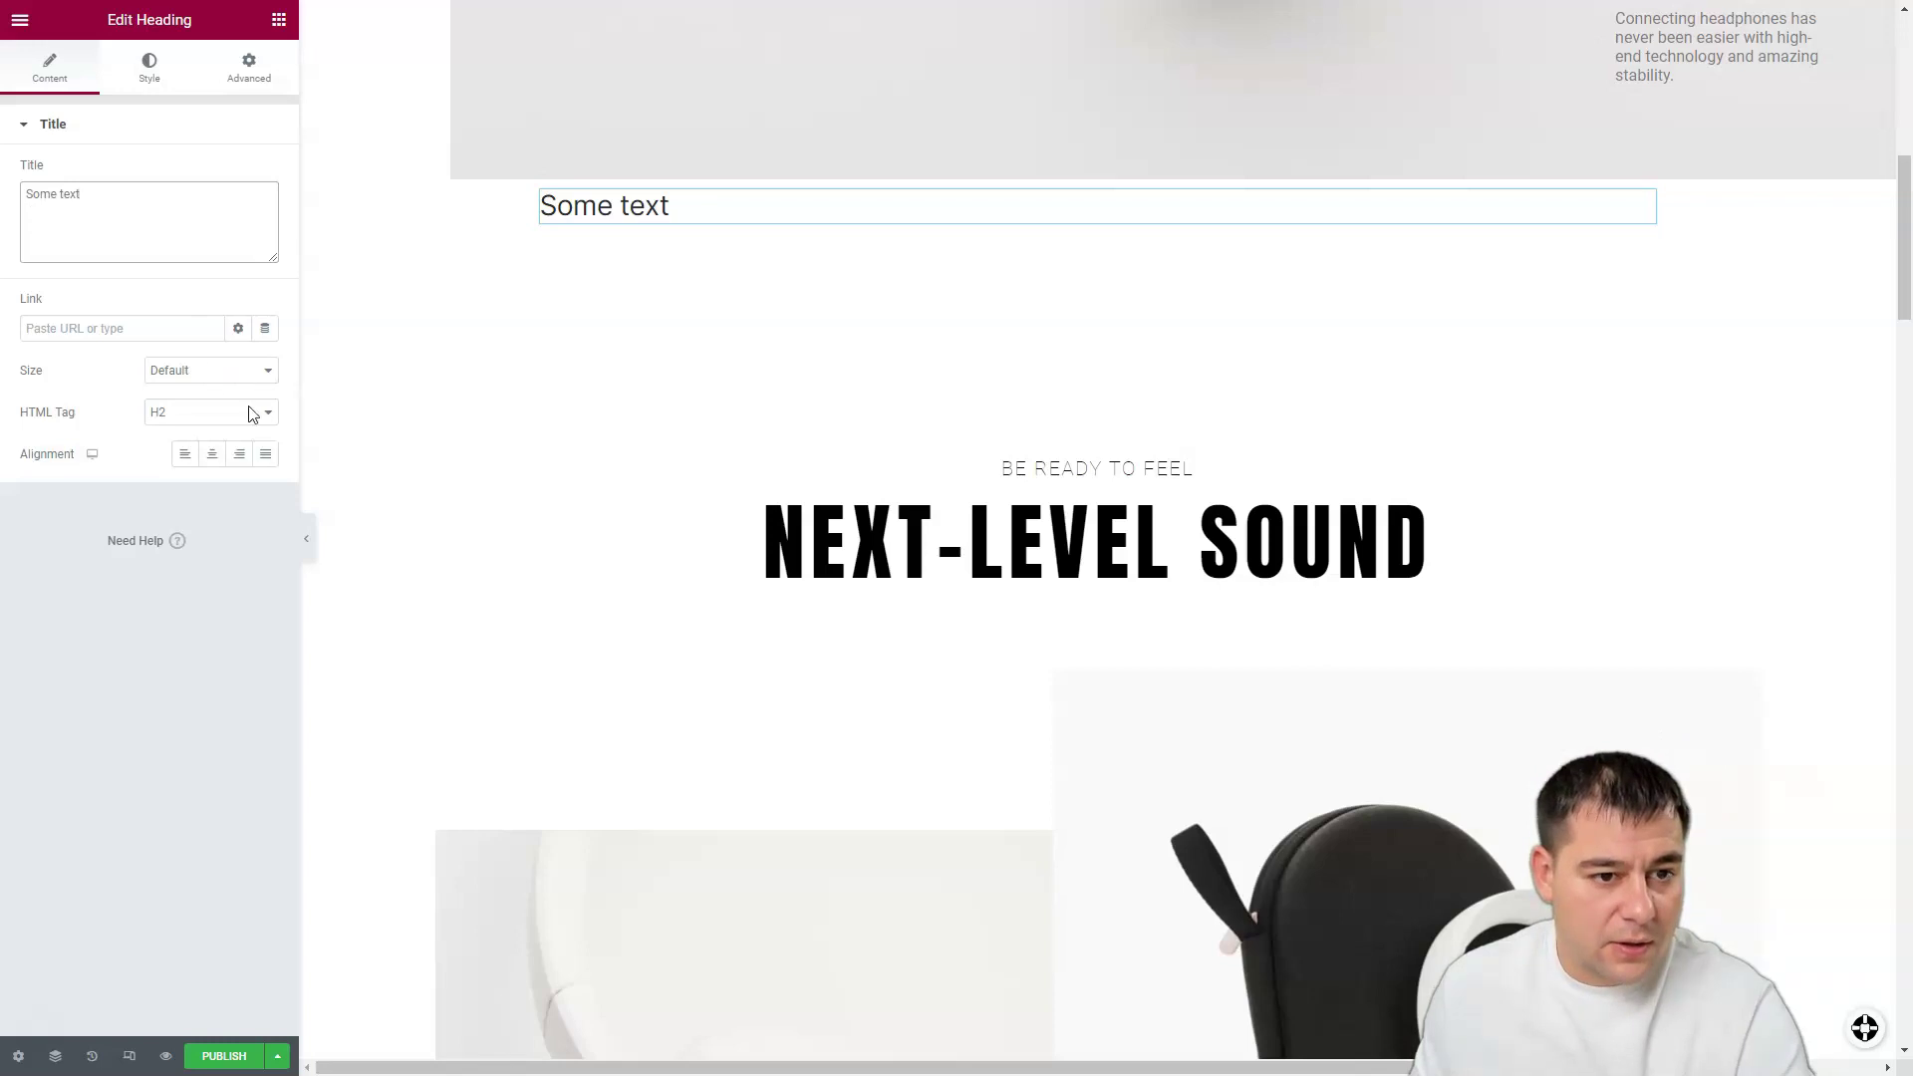
# Step: Try the Istok Web font on the "Some text" heading and settle on the Jockey One family
pyautogui.click(152, 72)
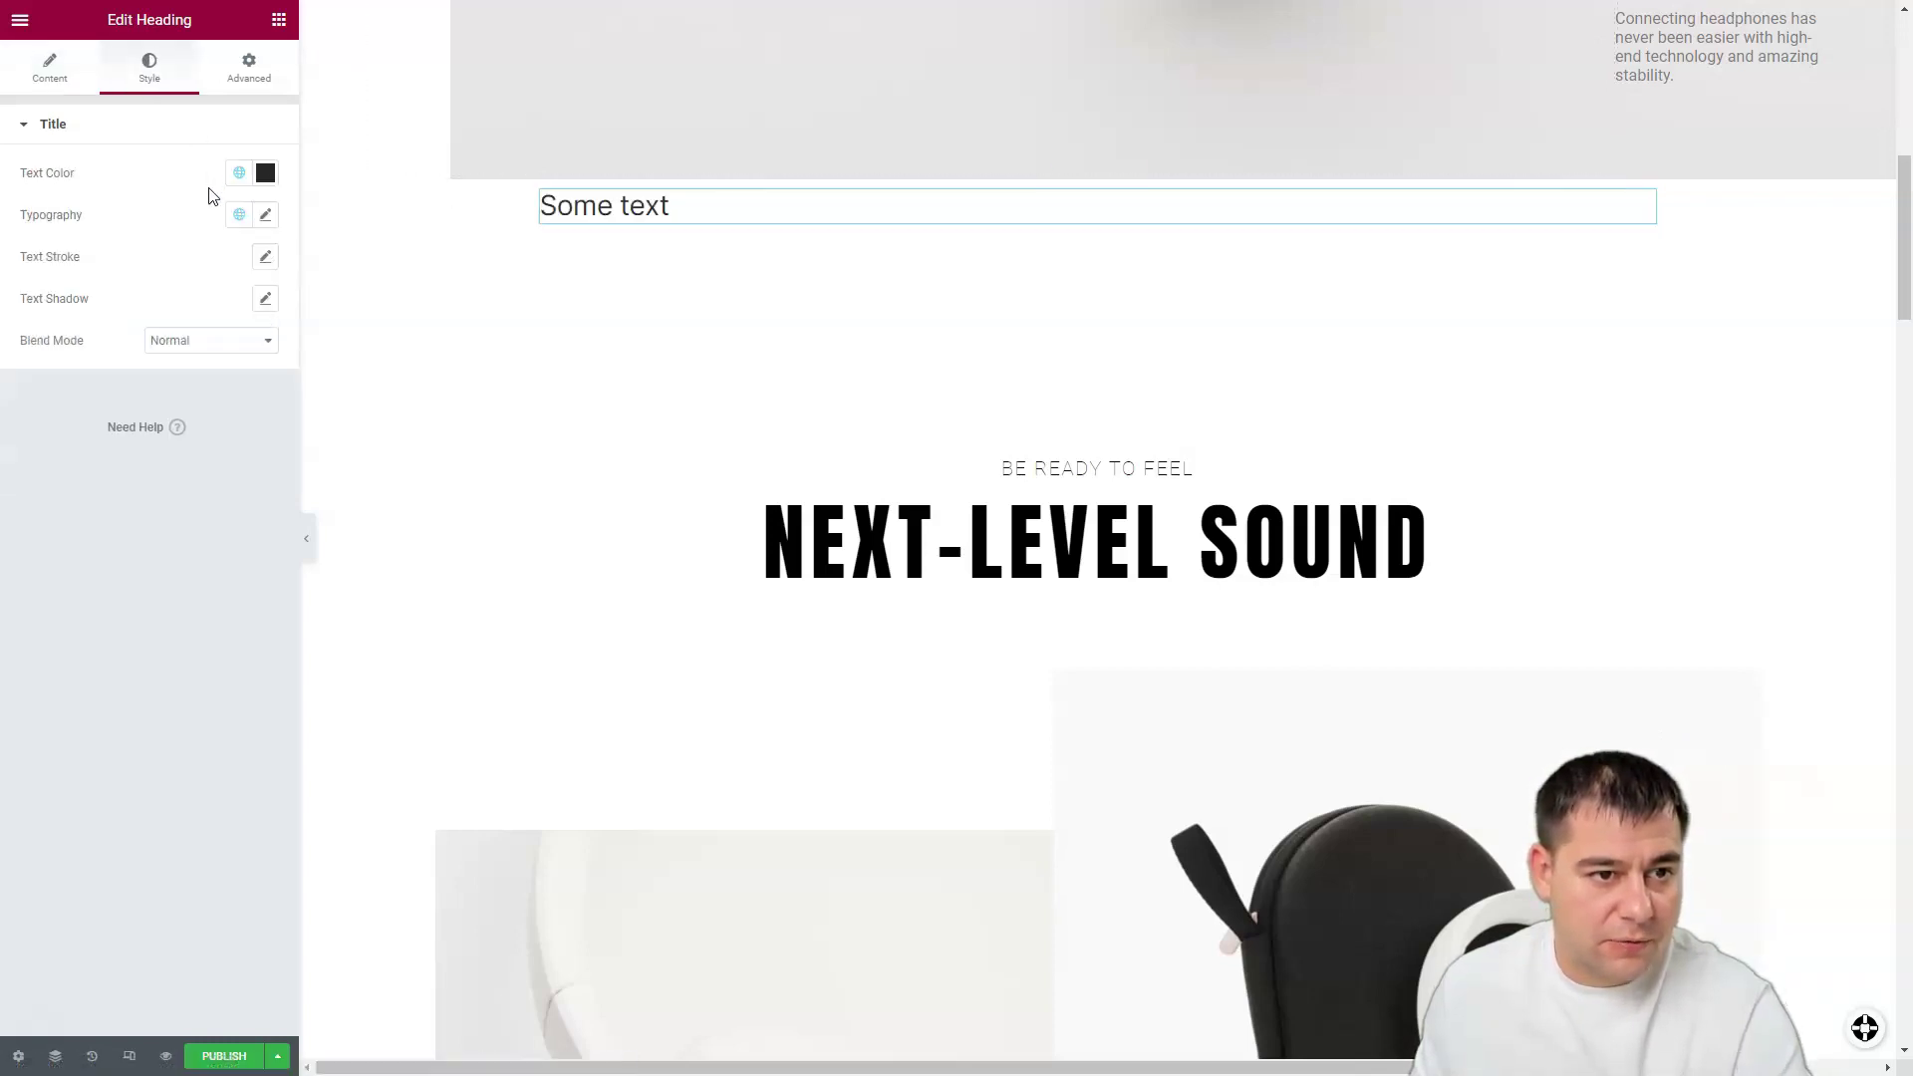
pyautogui.click(265, 217)
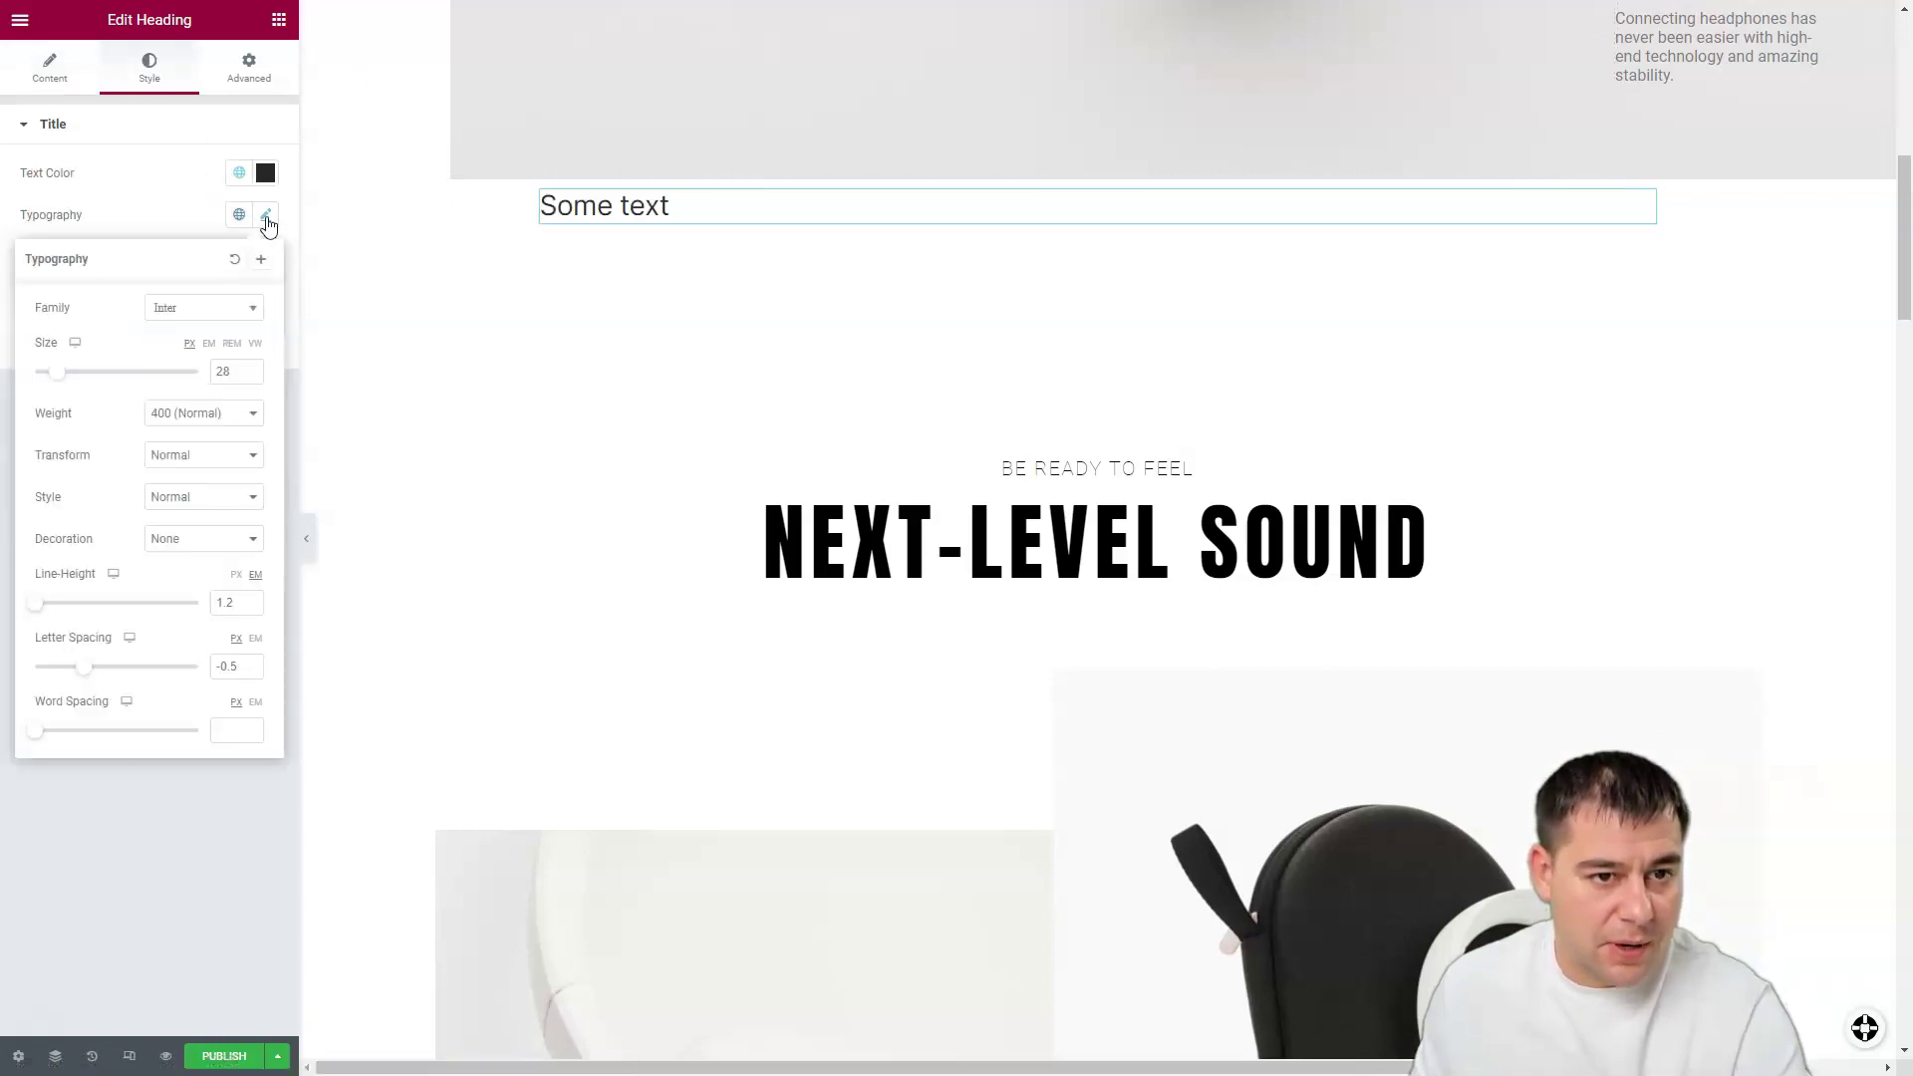
pyautogui.click(251, 317)
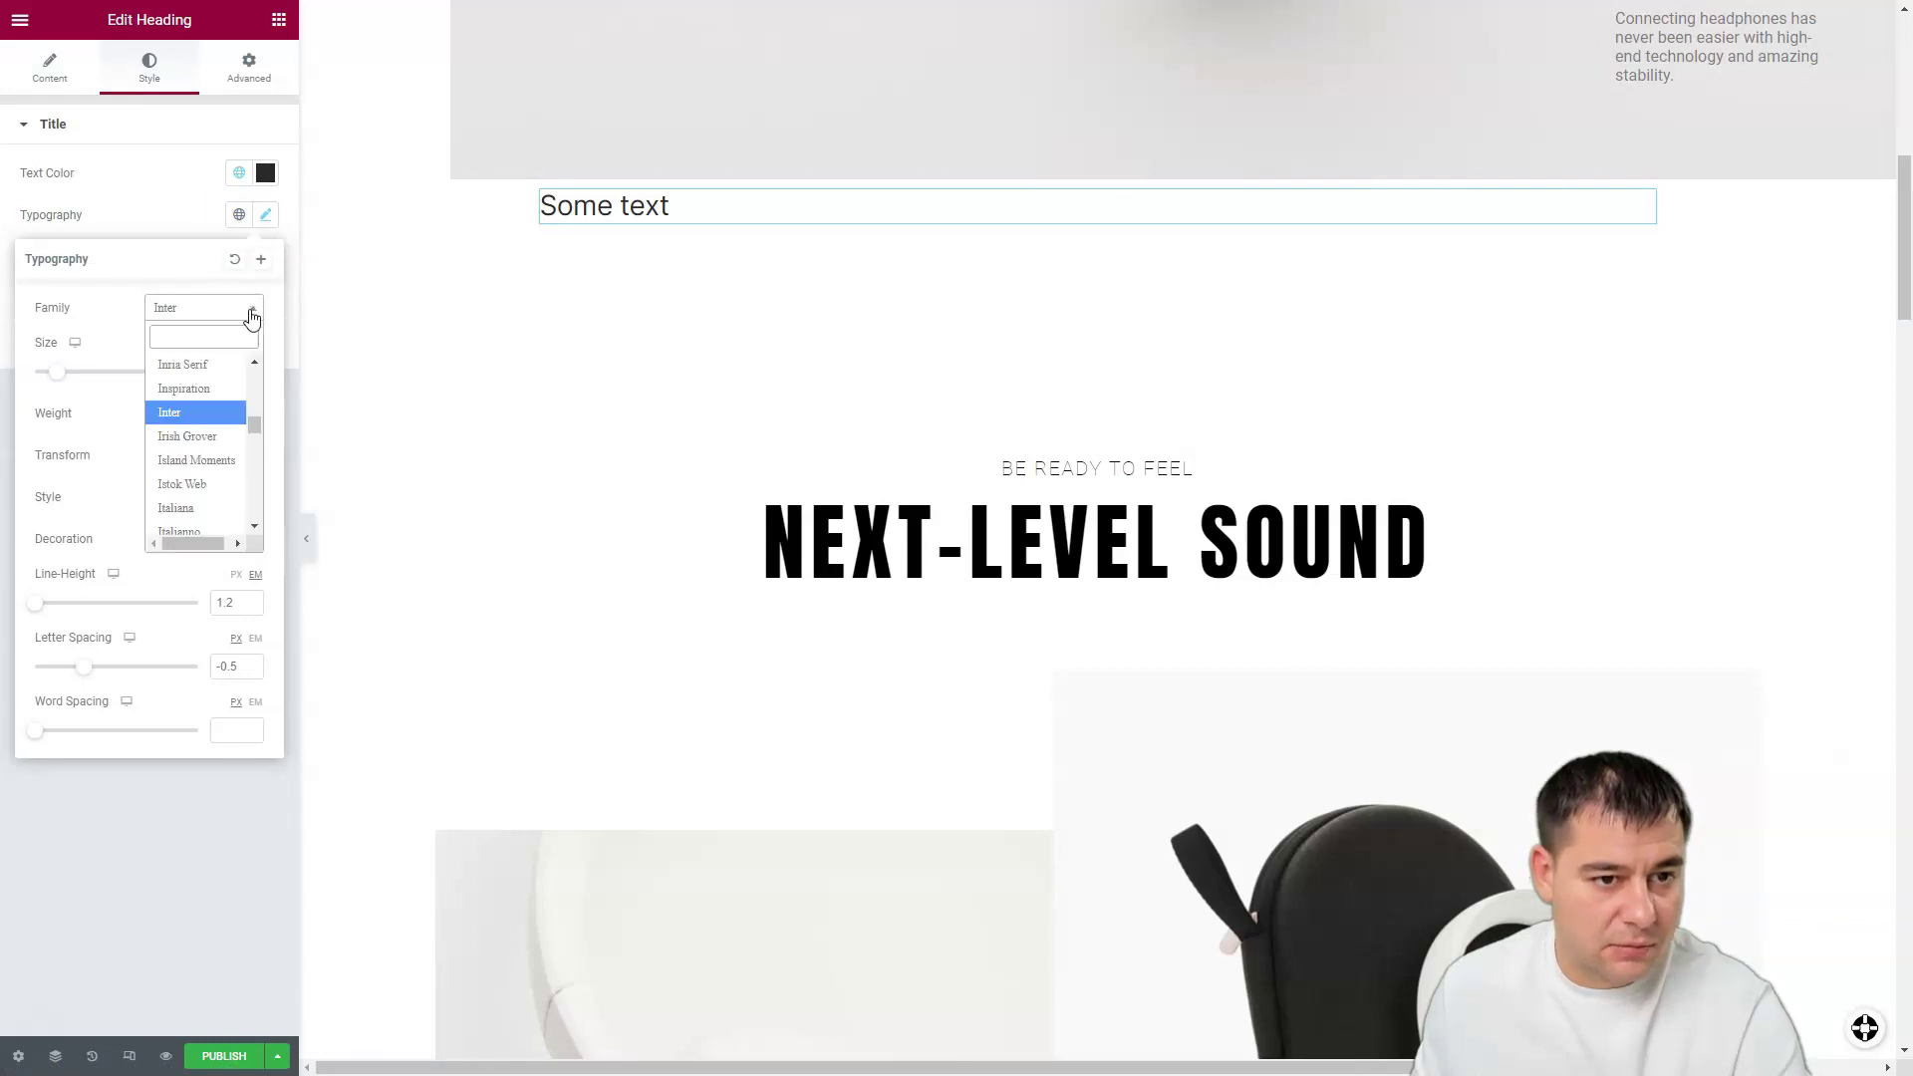
pyautogui.click(177, 489)
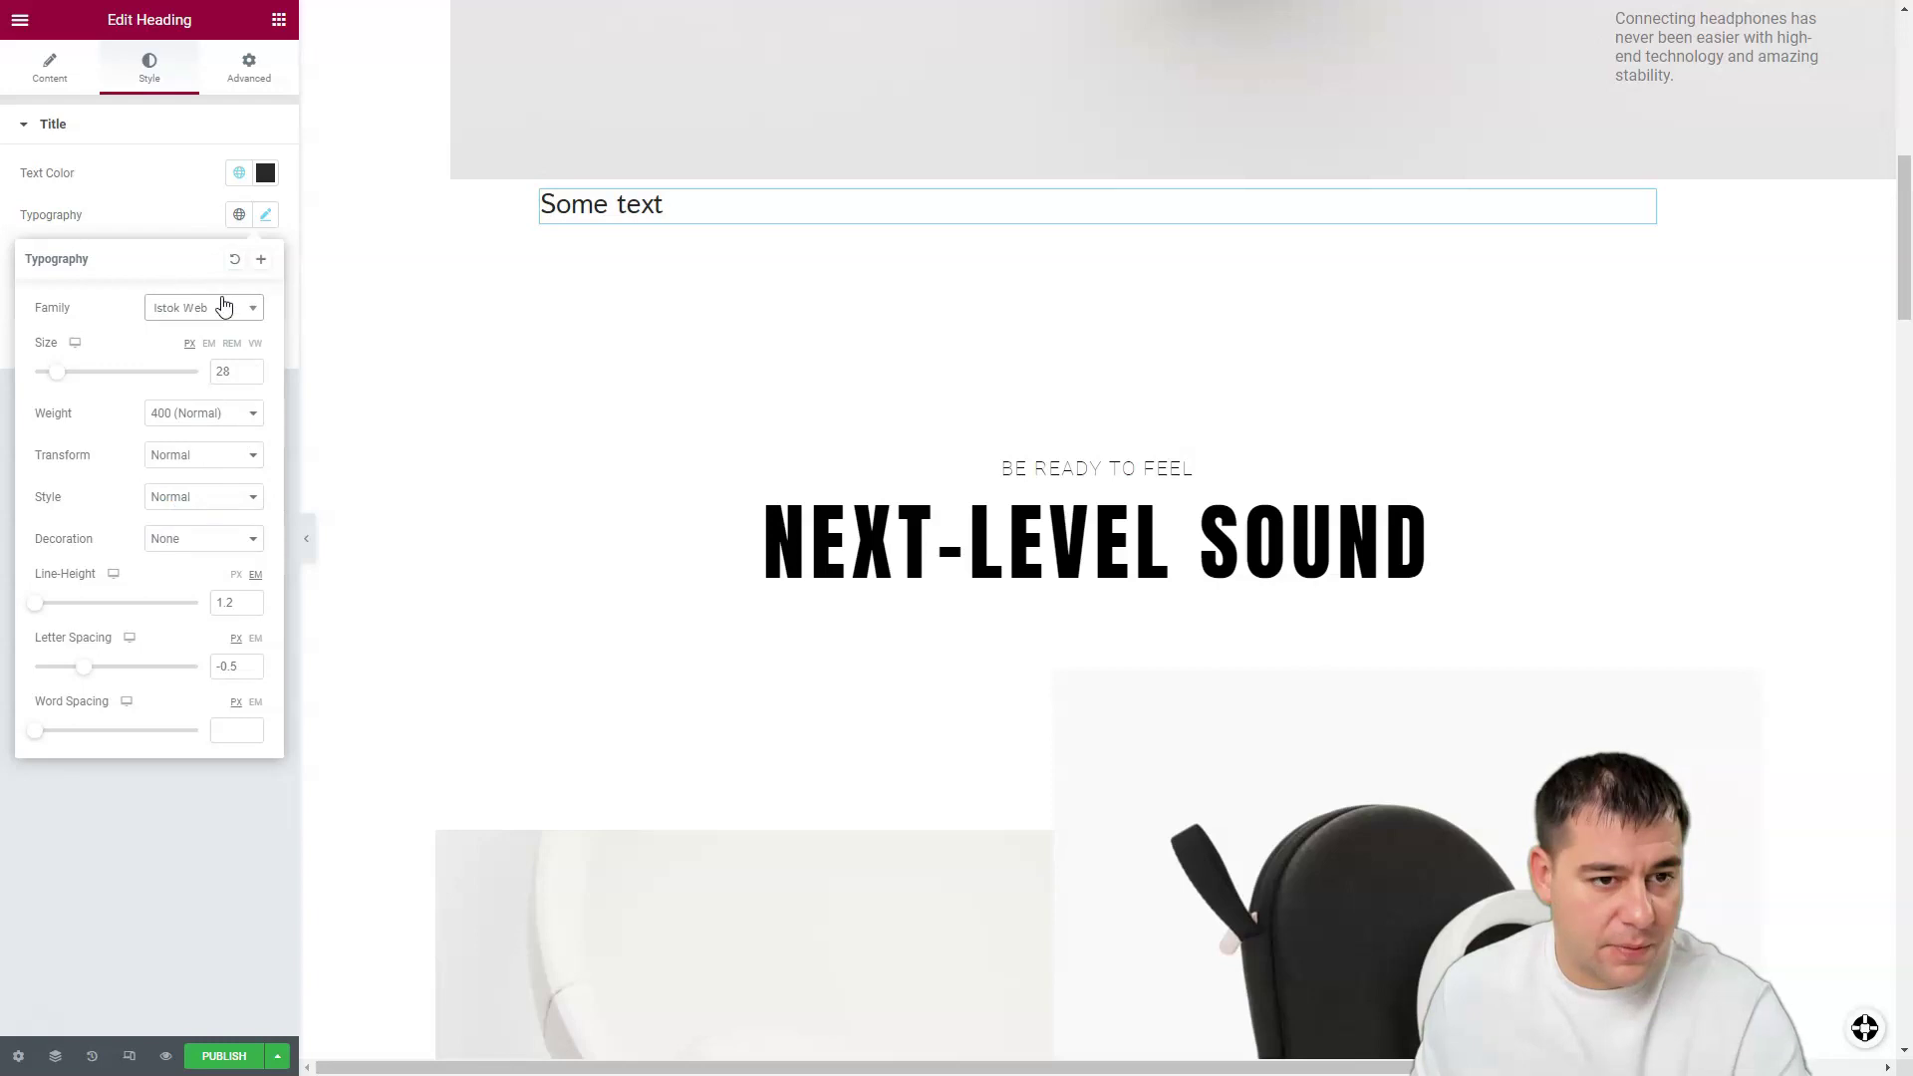
pyautogui.click(252, 317)
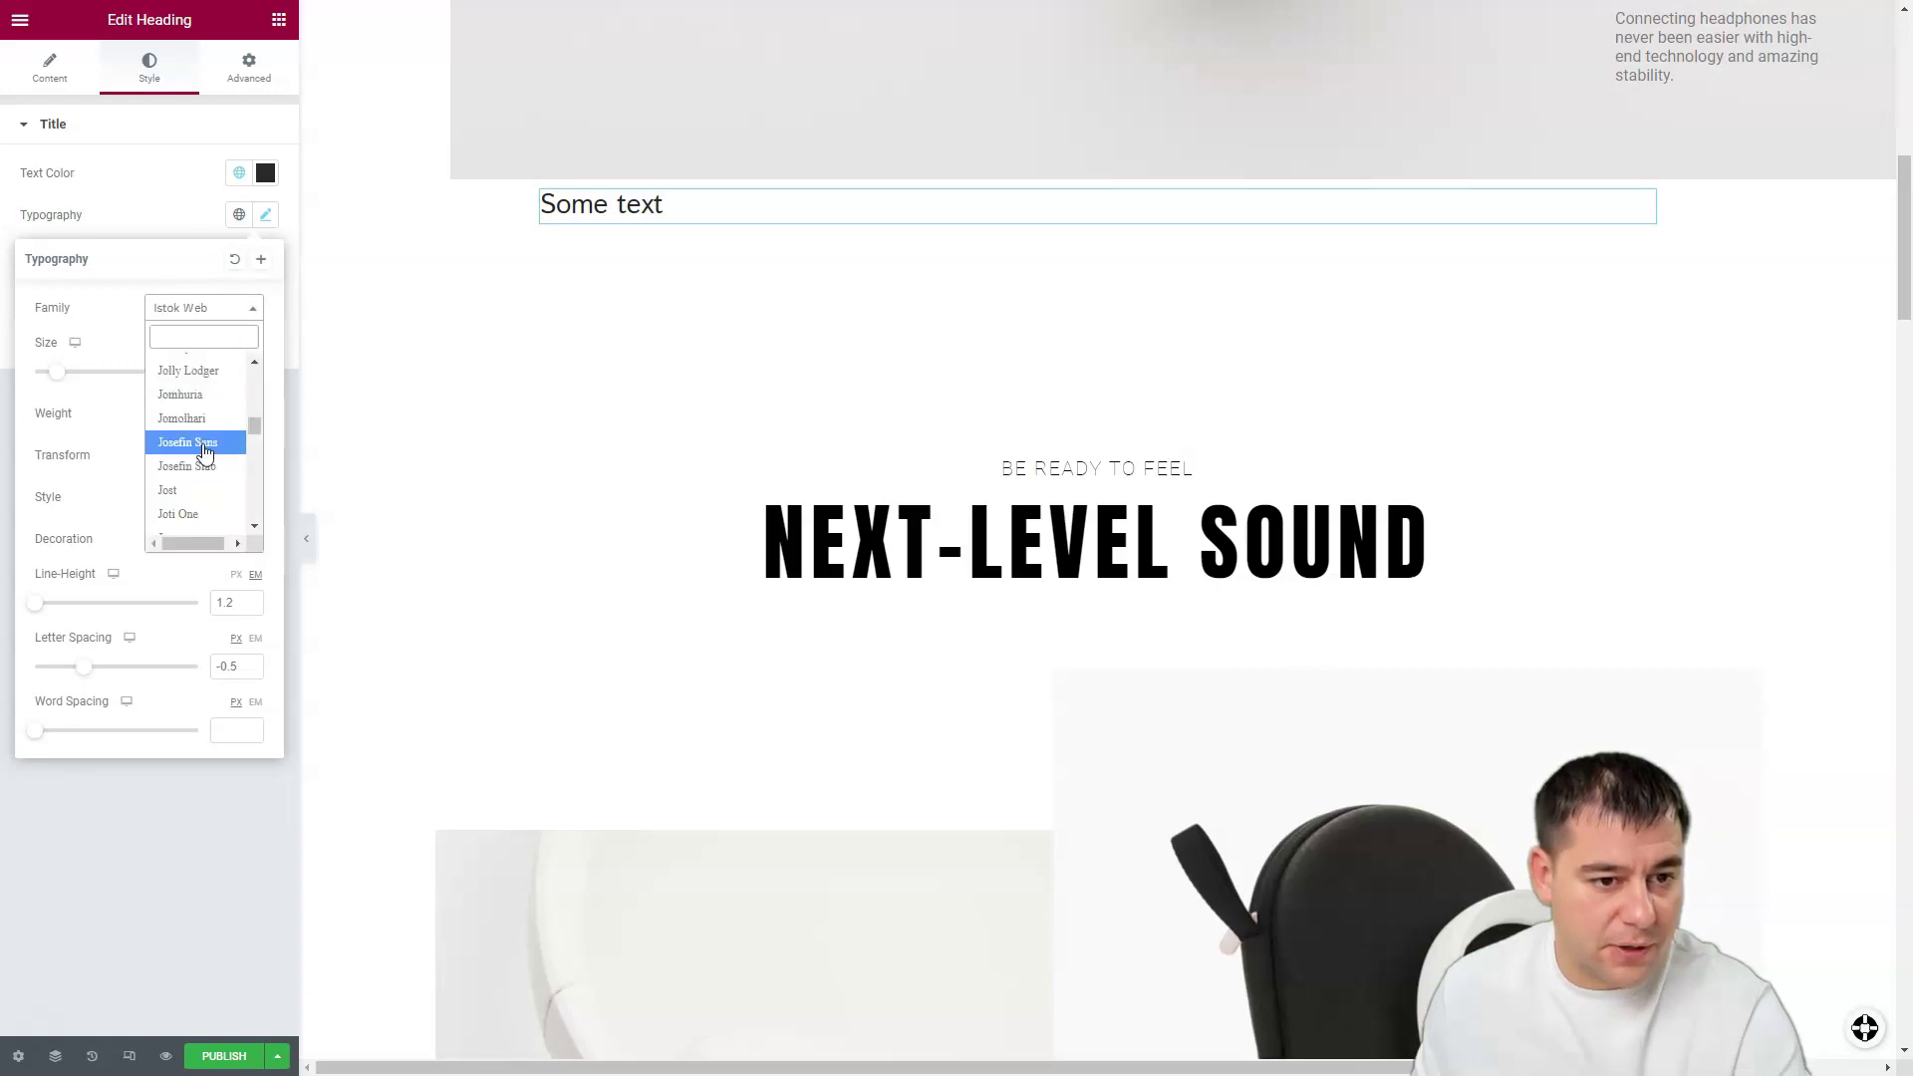
pyautogui.scroll(2, 199, 439)
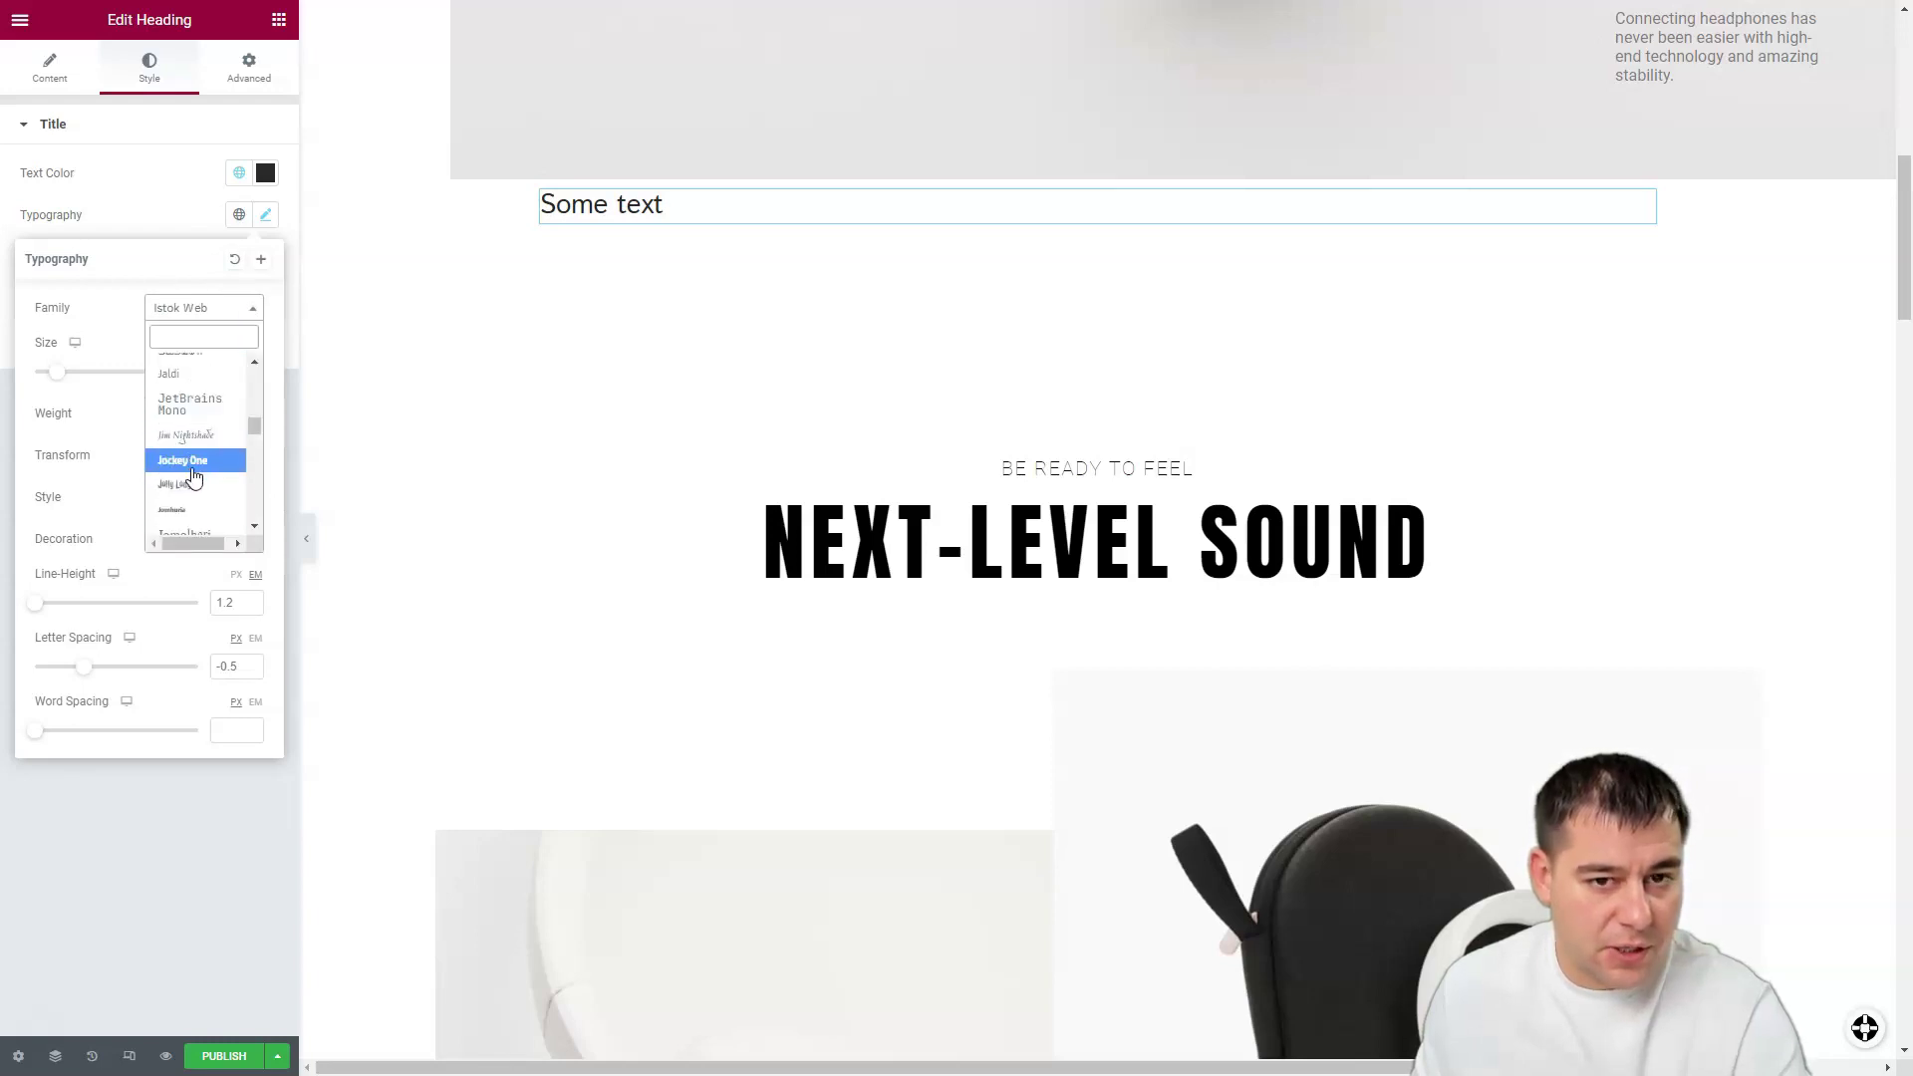
pyautogui.click(200, 469)
# Step: Set the "Some text" heading's font size to 107 px, line height to 3 em and letter spacing to 0
pyautogui.moveTo(60, 374); pyautogui.dragTo(127, 381)
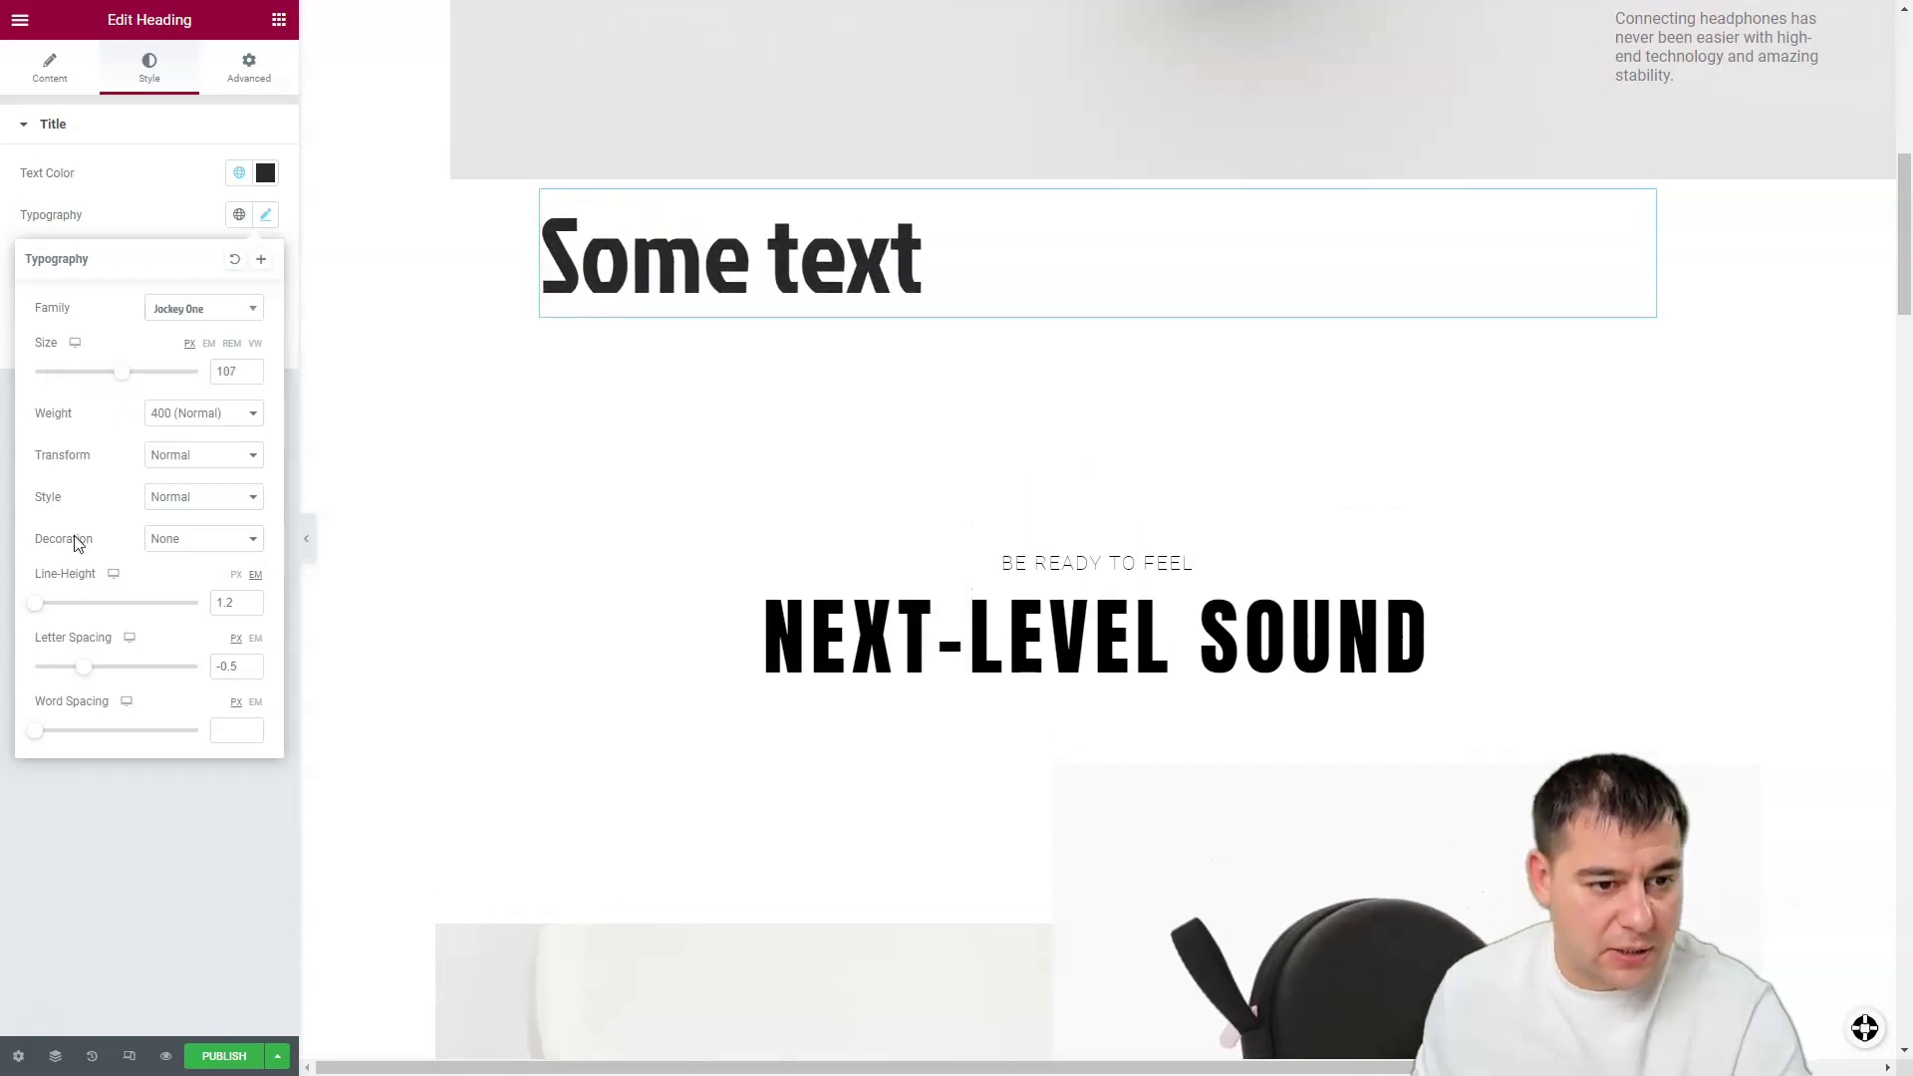
pyautogui.moveTo(39, 606)
pyautogui.mouseDown()
pyautogui.moveTo(59, 601)
pyautogui.moveTo(41, 600)
pyautogui.mouseUp()
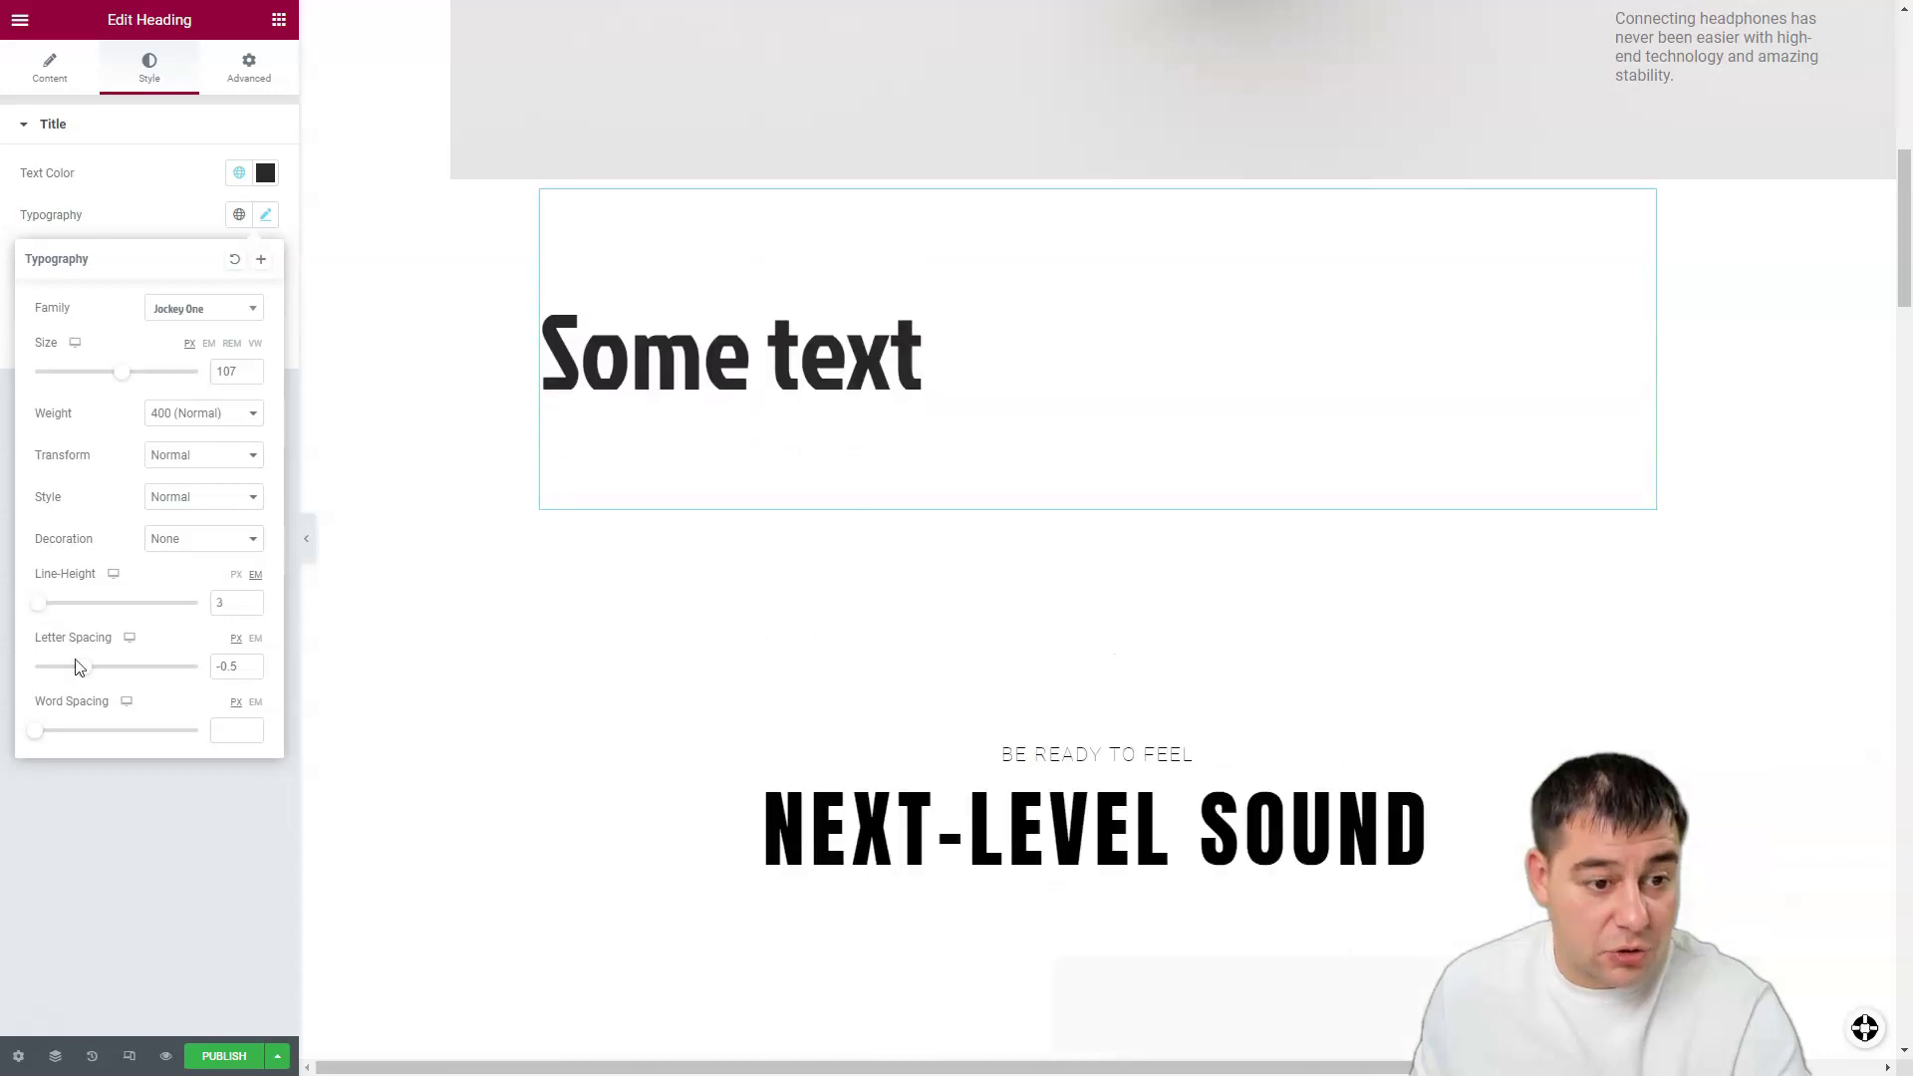
pyautogui.moveTo(80, 678)
pyautogui.mouseDown()
pyautogui.moveTo(47, 671)
pyautogui.moveTo(87, 674)
pyautogui.mouseUp()
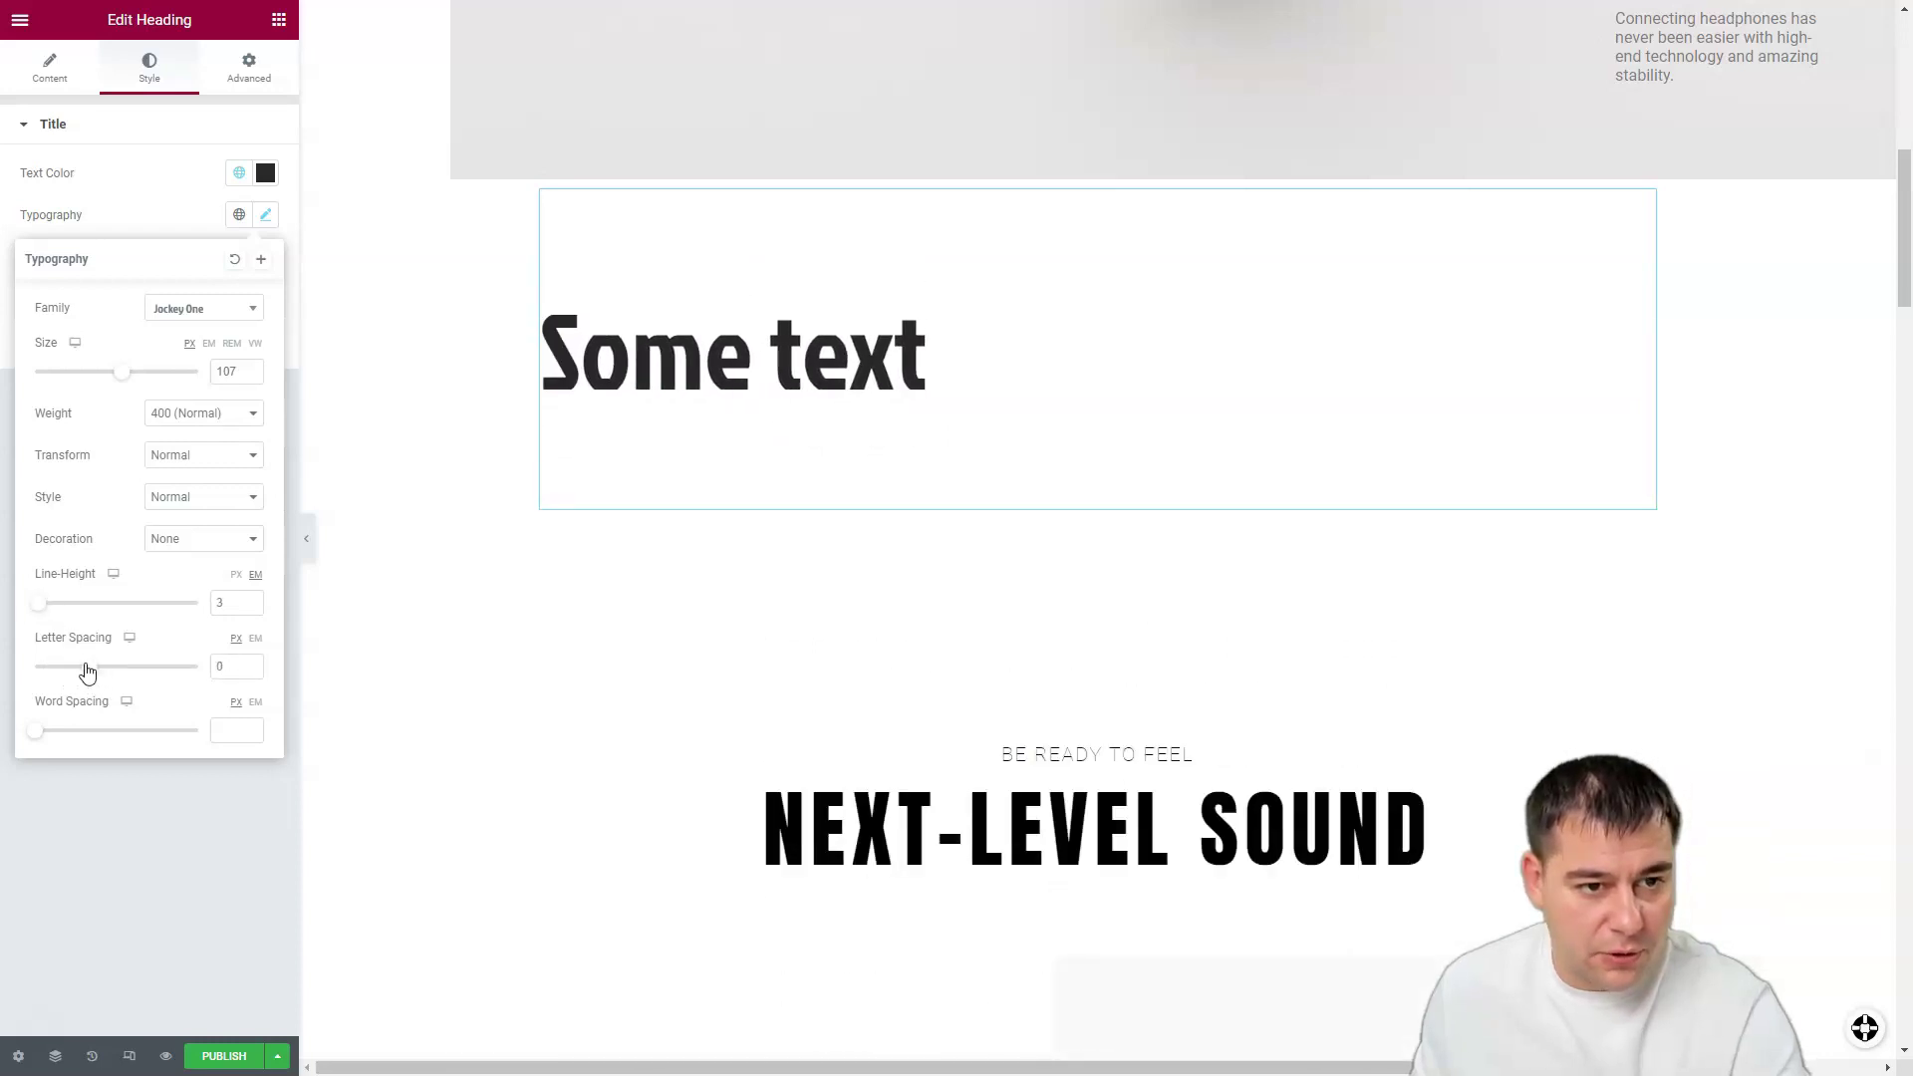
pyautogui.click(173, 214)
# Step: Review the "Some text" heading's global fonts and its advanced layout settings, including the position options, and return to its content settings
pyautogui.click(240, 215)
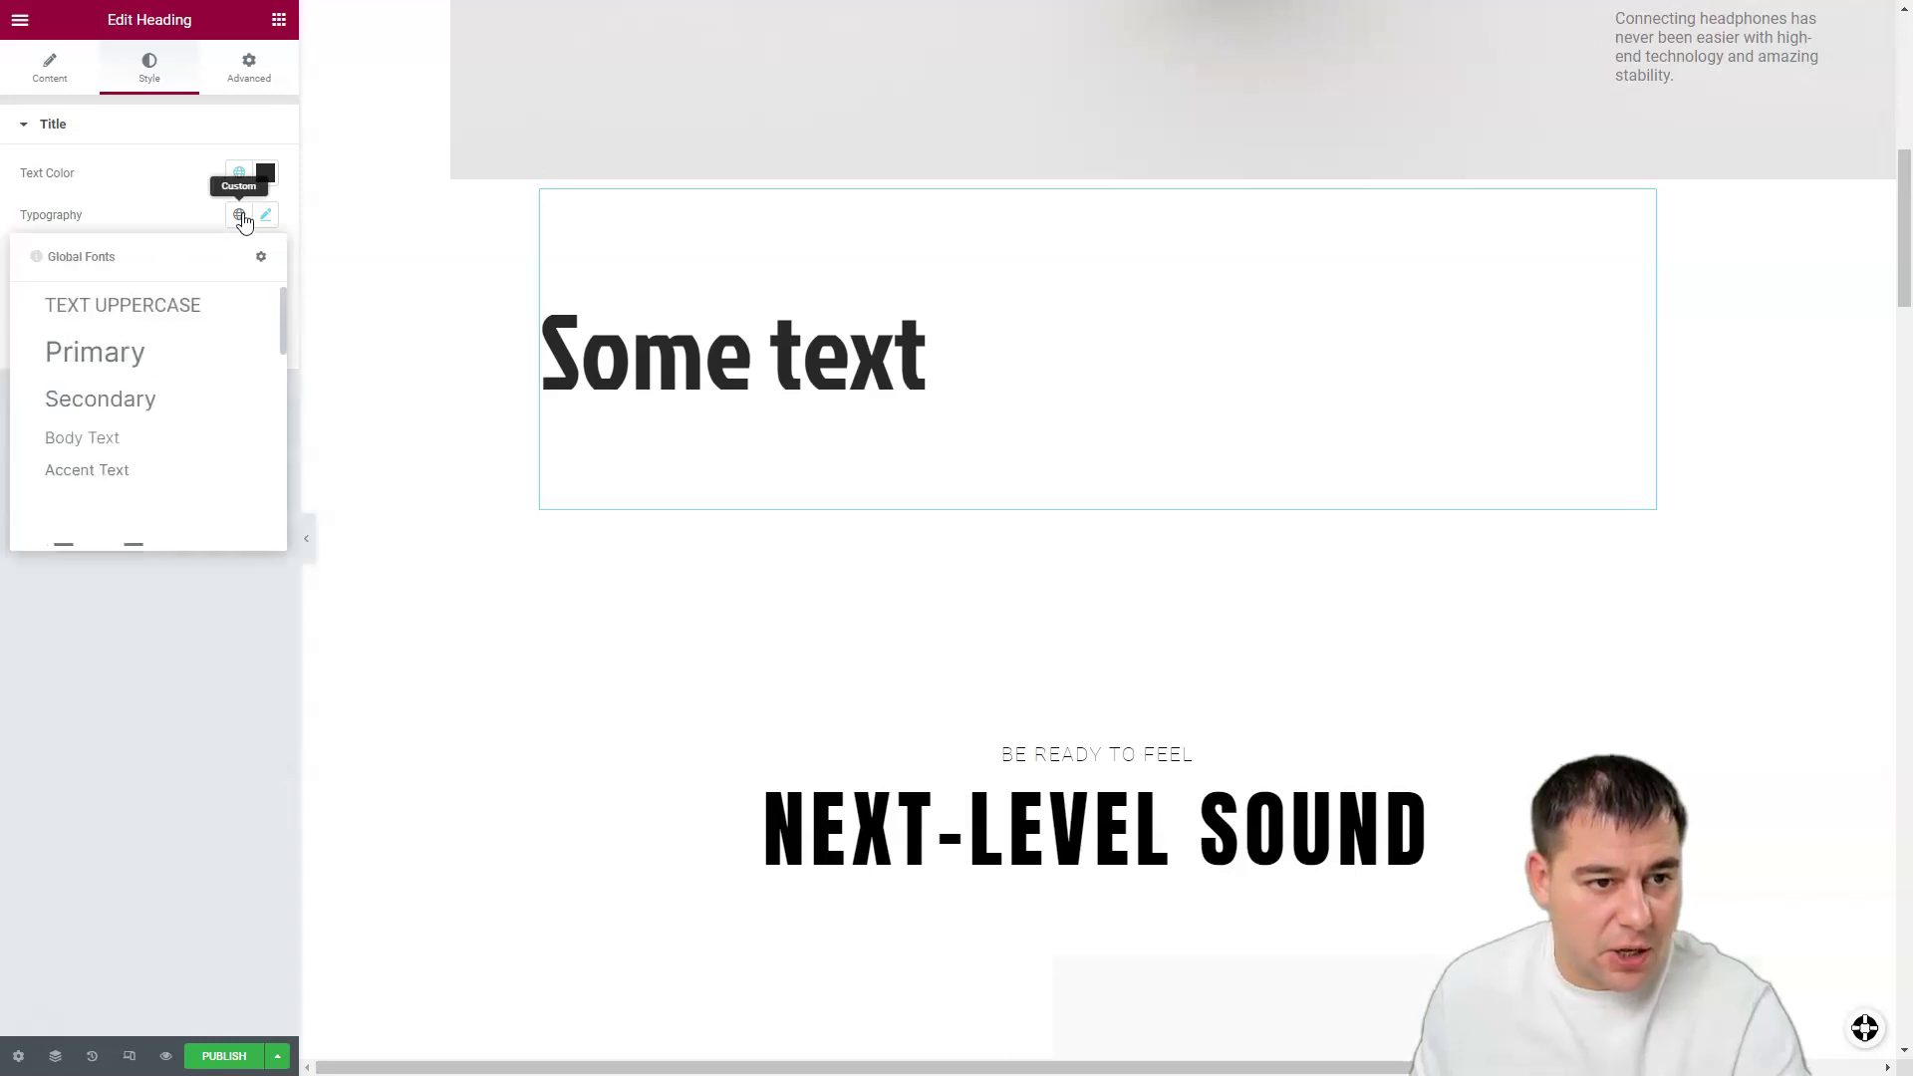
pyautogui.click(239, 215)
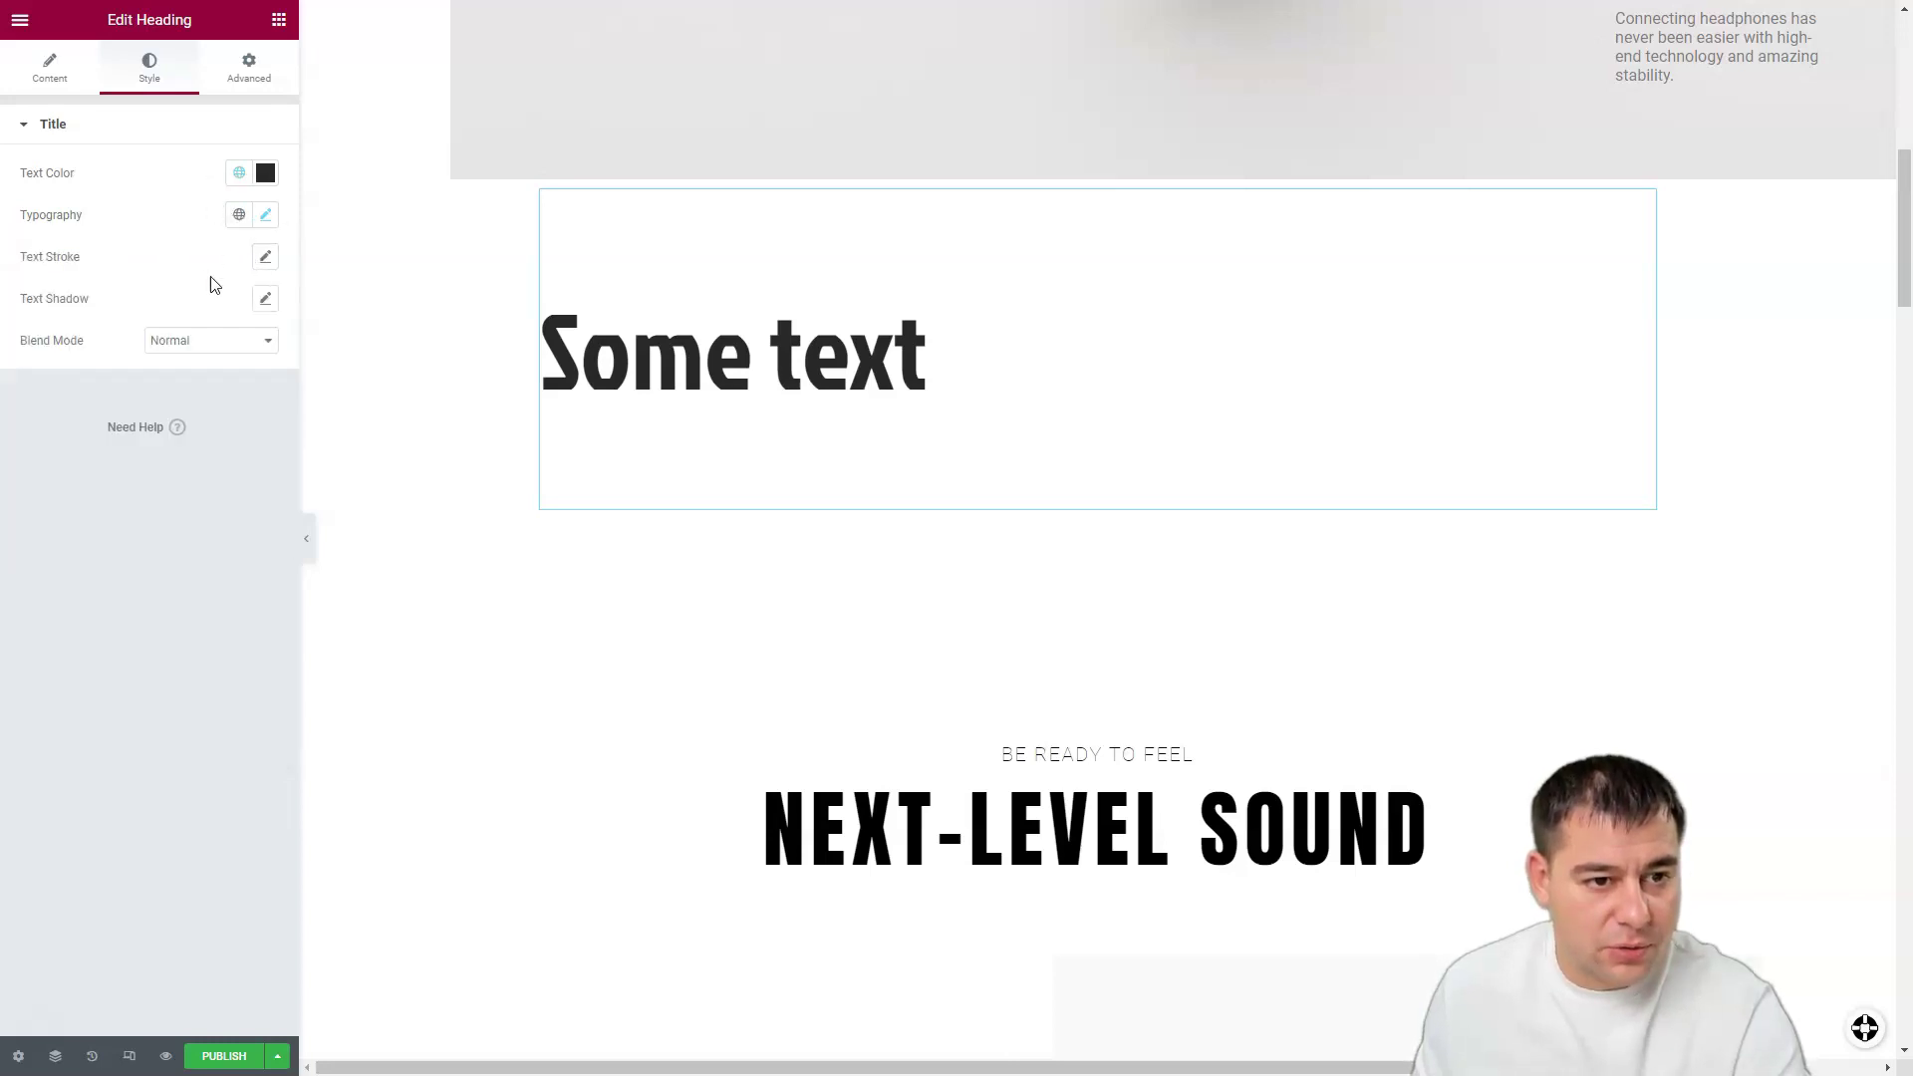
pyautogui.click(251, 70)
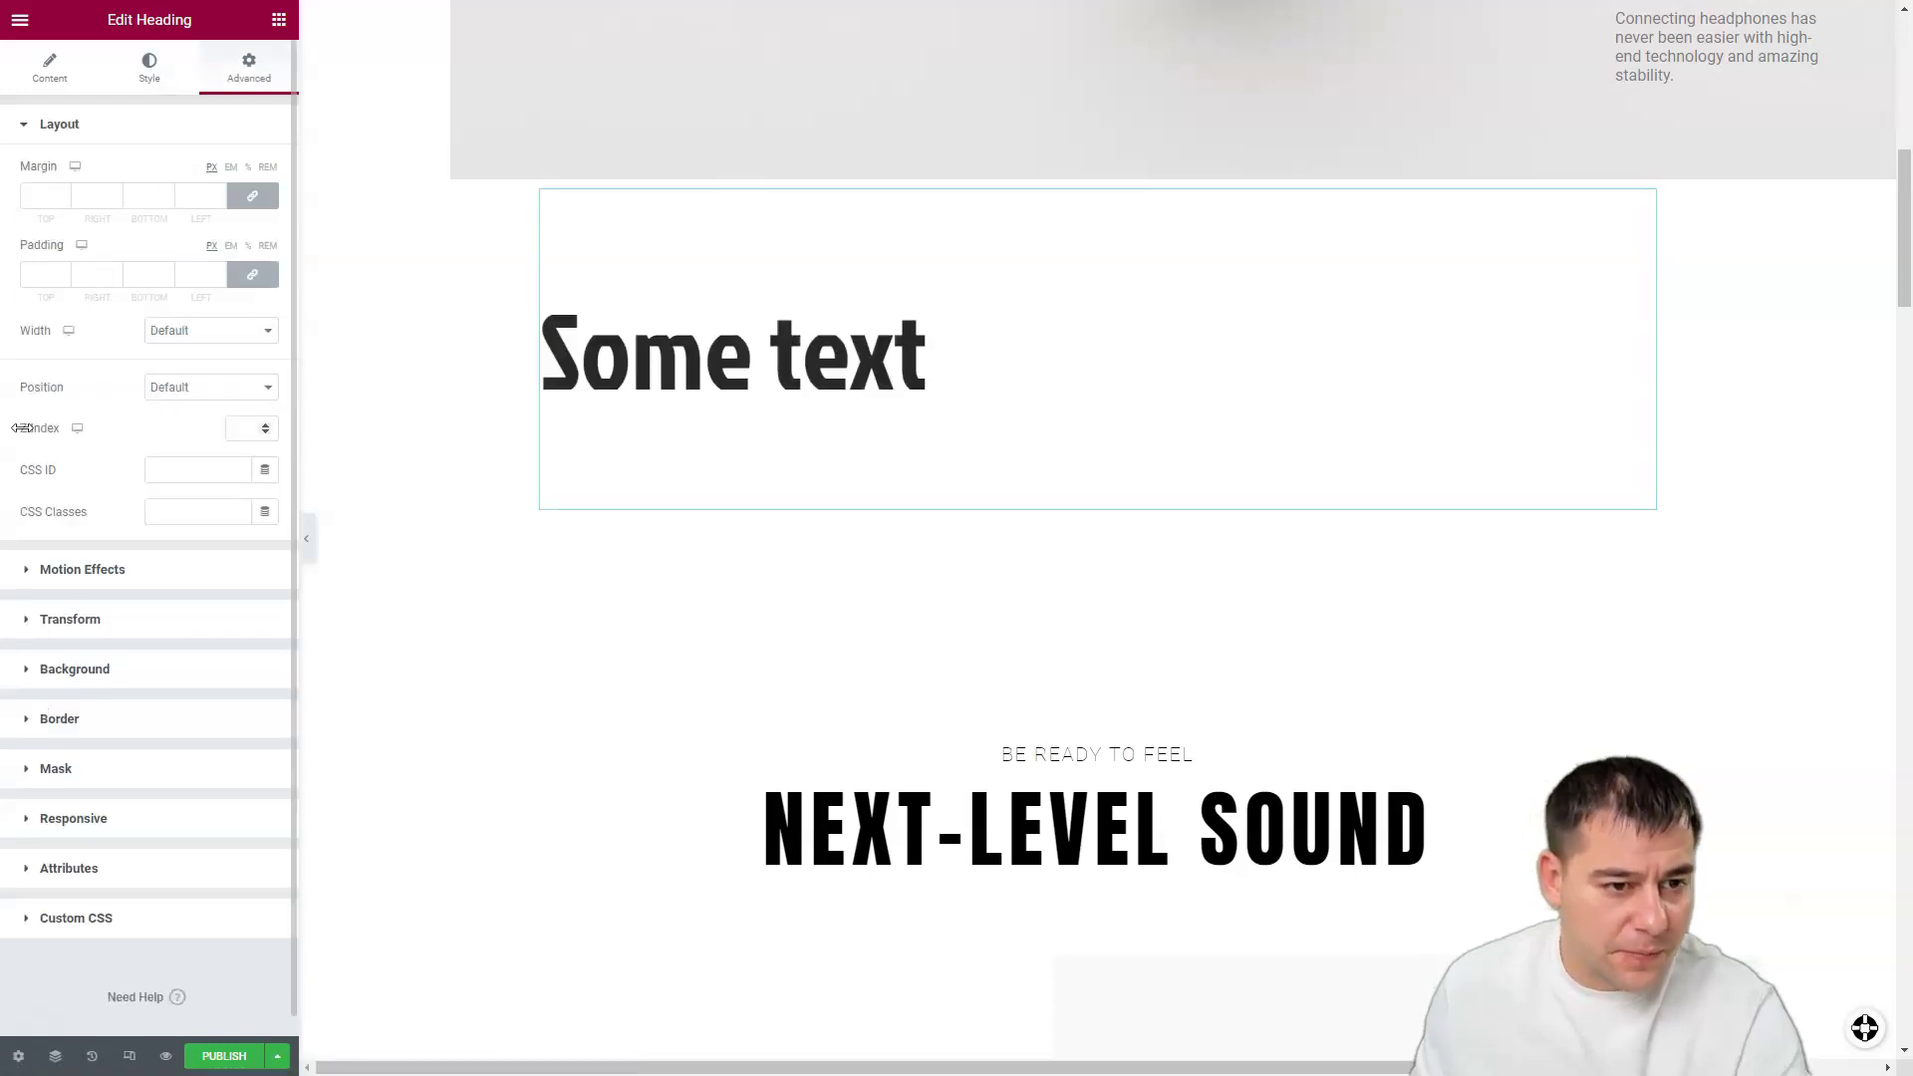
pyautogui.click(269, 391)
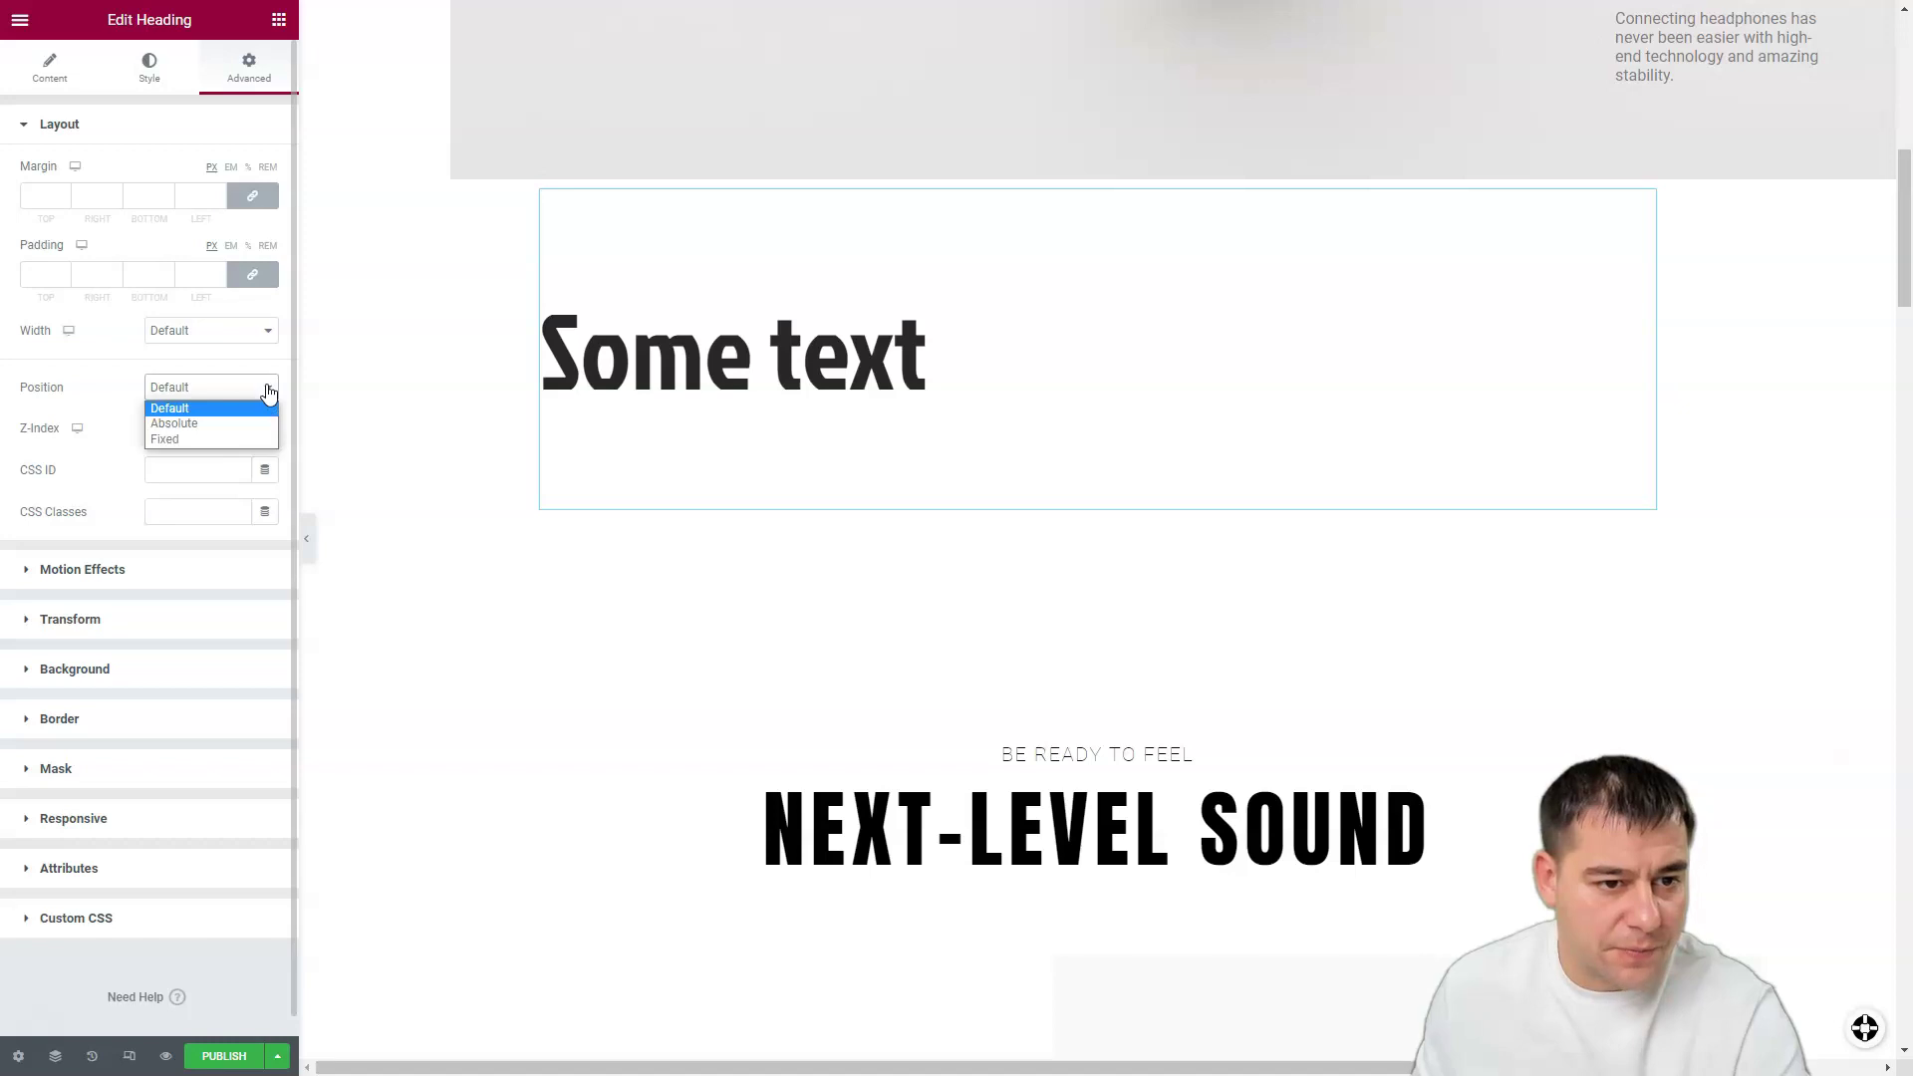
pyautogui.click(269, 391)
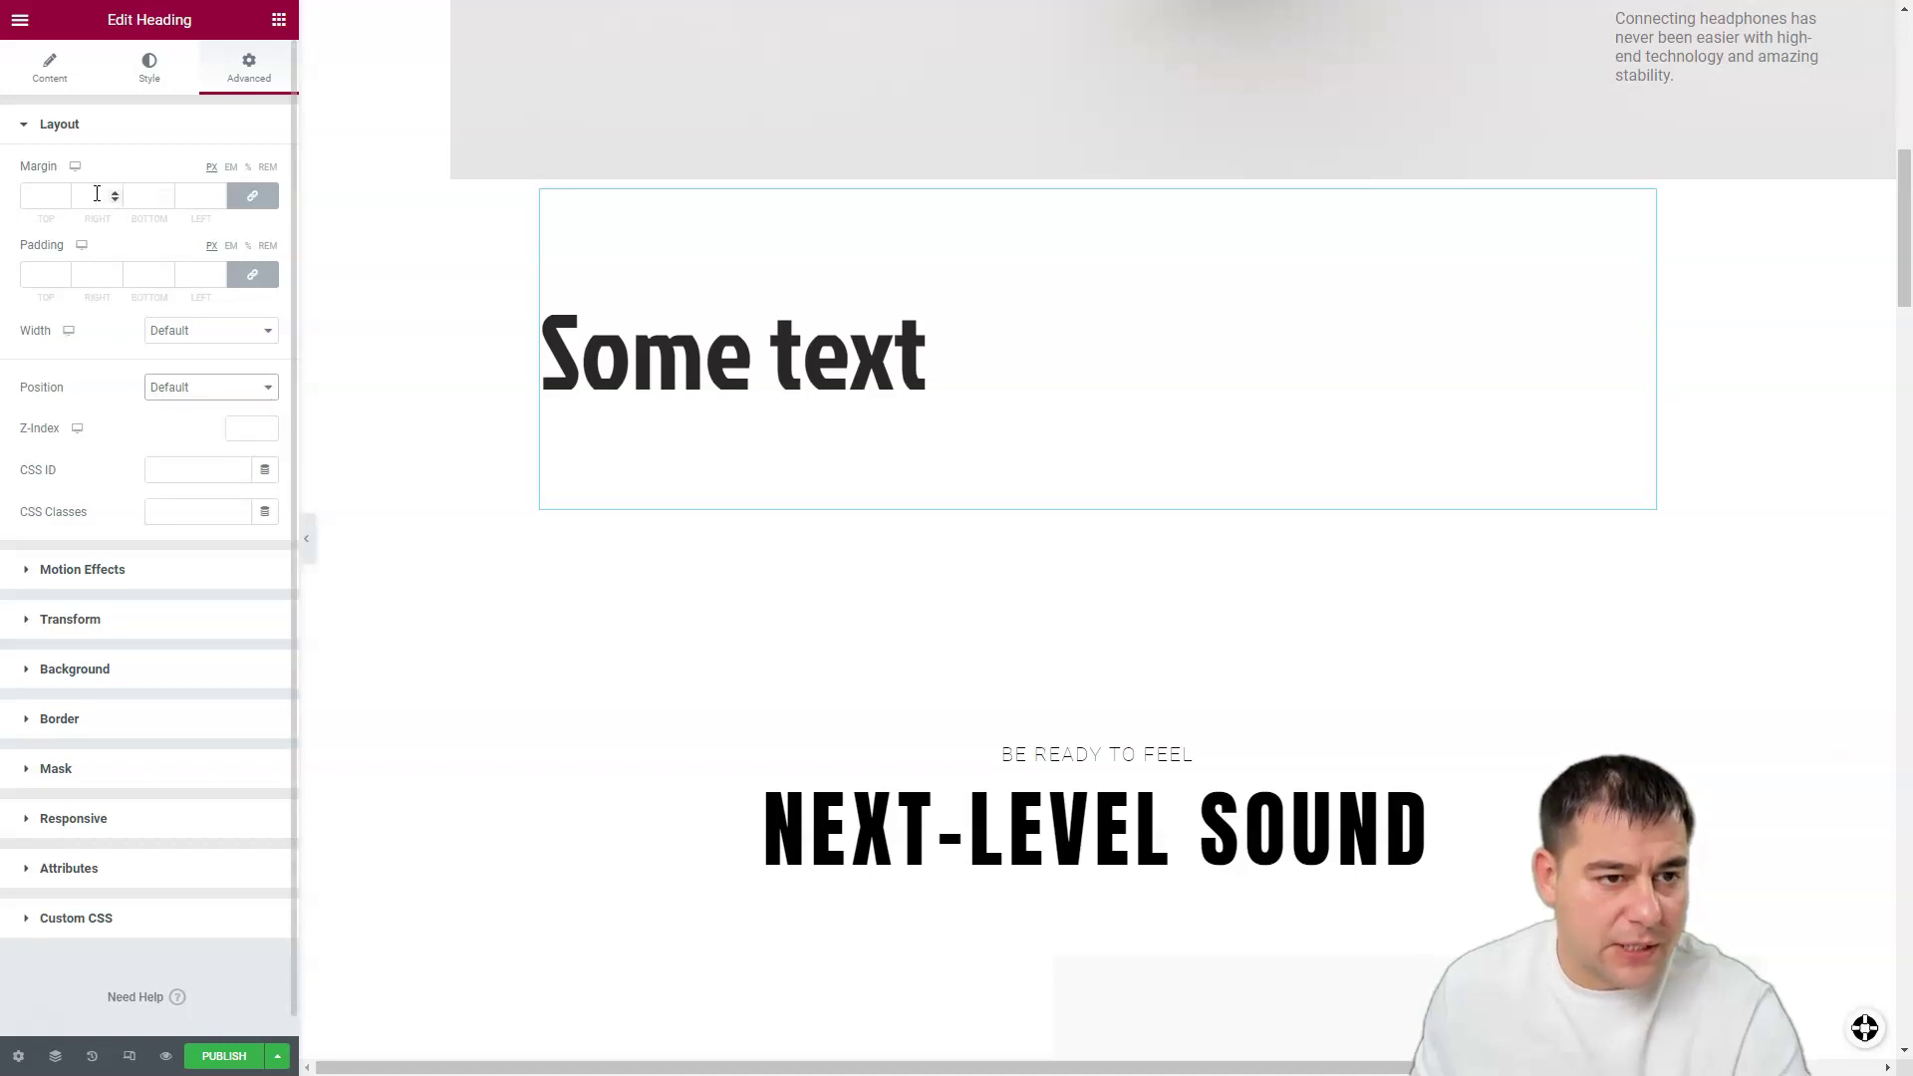
pyautogui.click(44, 75)
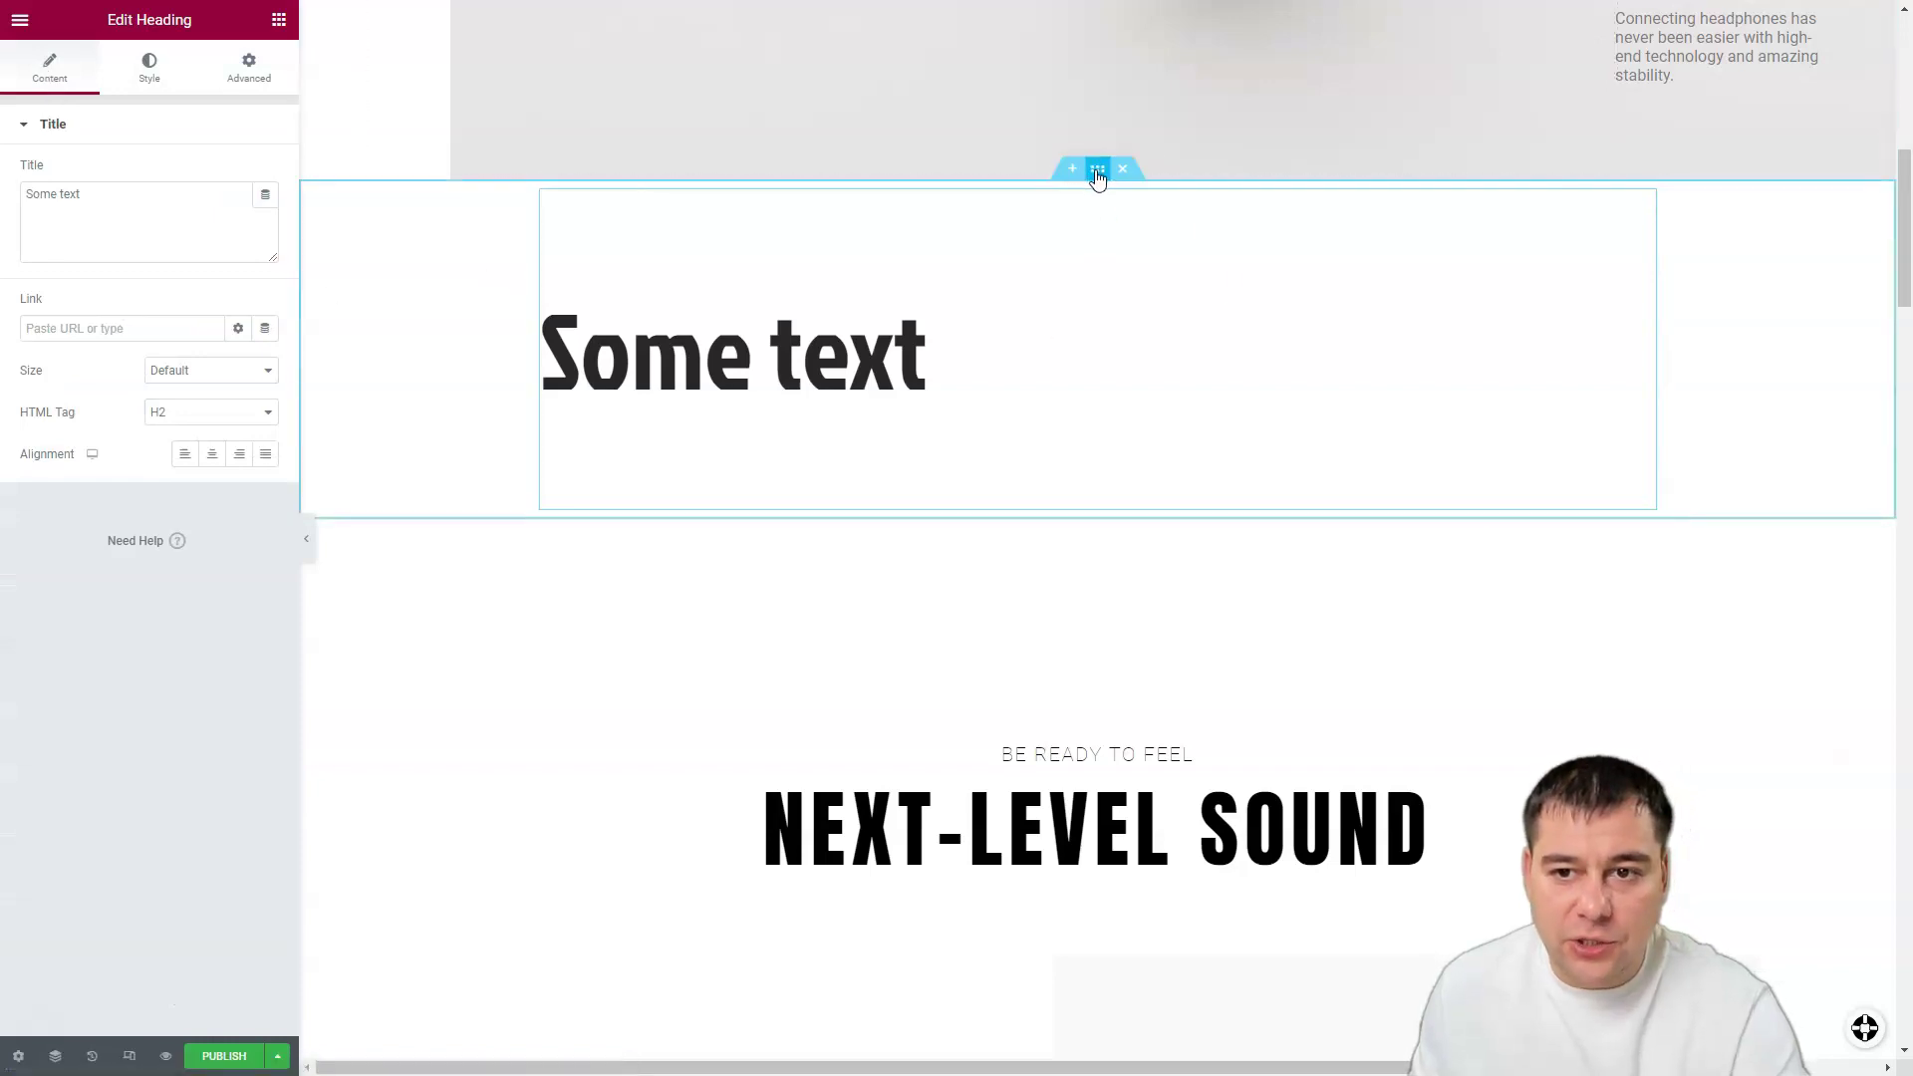
# Step: Give the "Some text" section a classic background with the image headphones-isolated-pic.jpg from the media library
pyautogui.click(1097, 172)
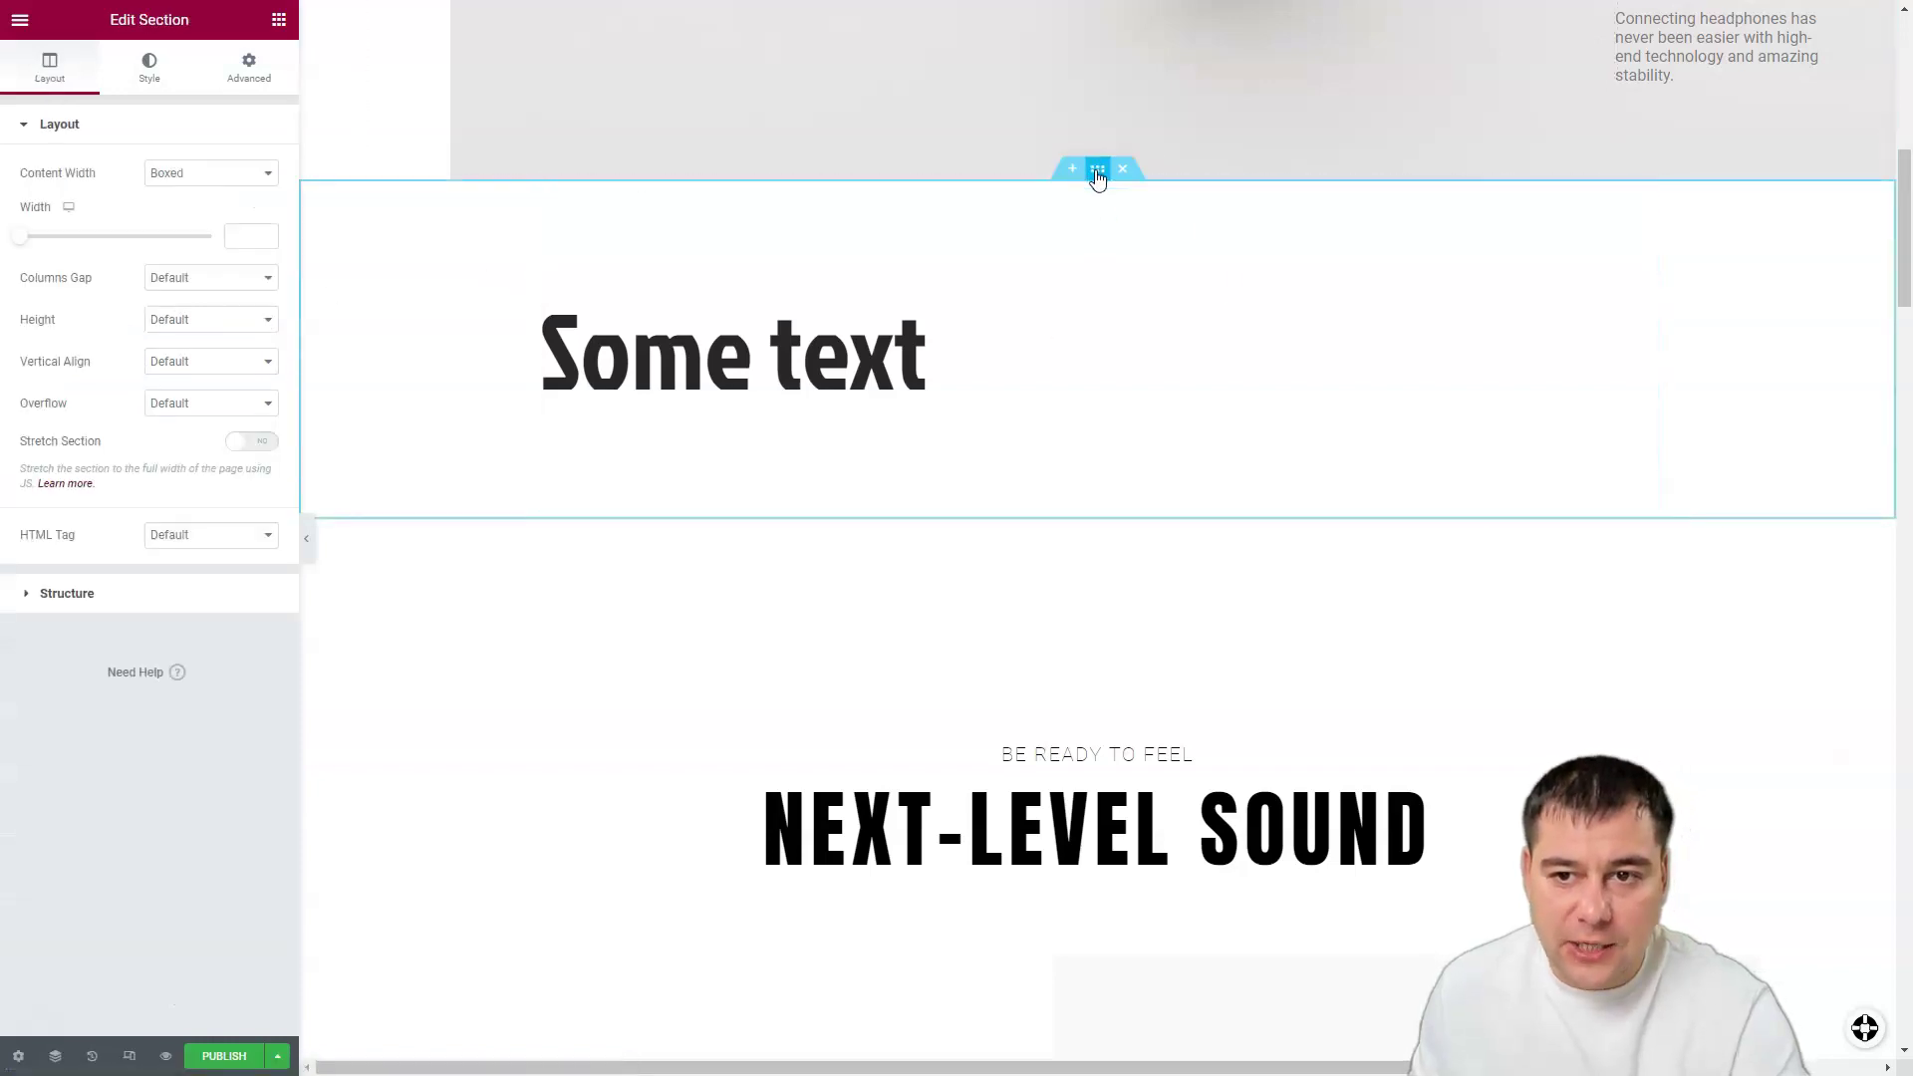
pyautogui.click(148, 74)
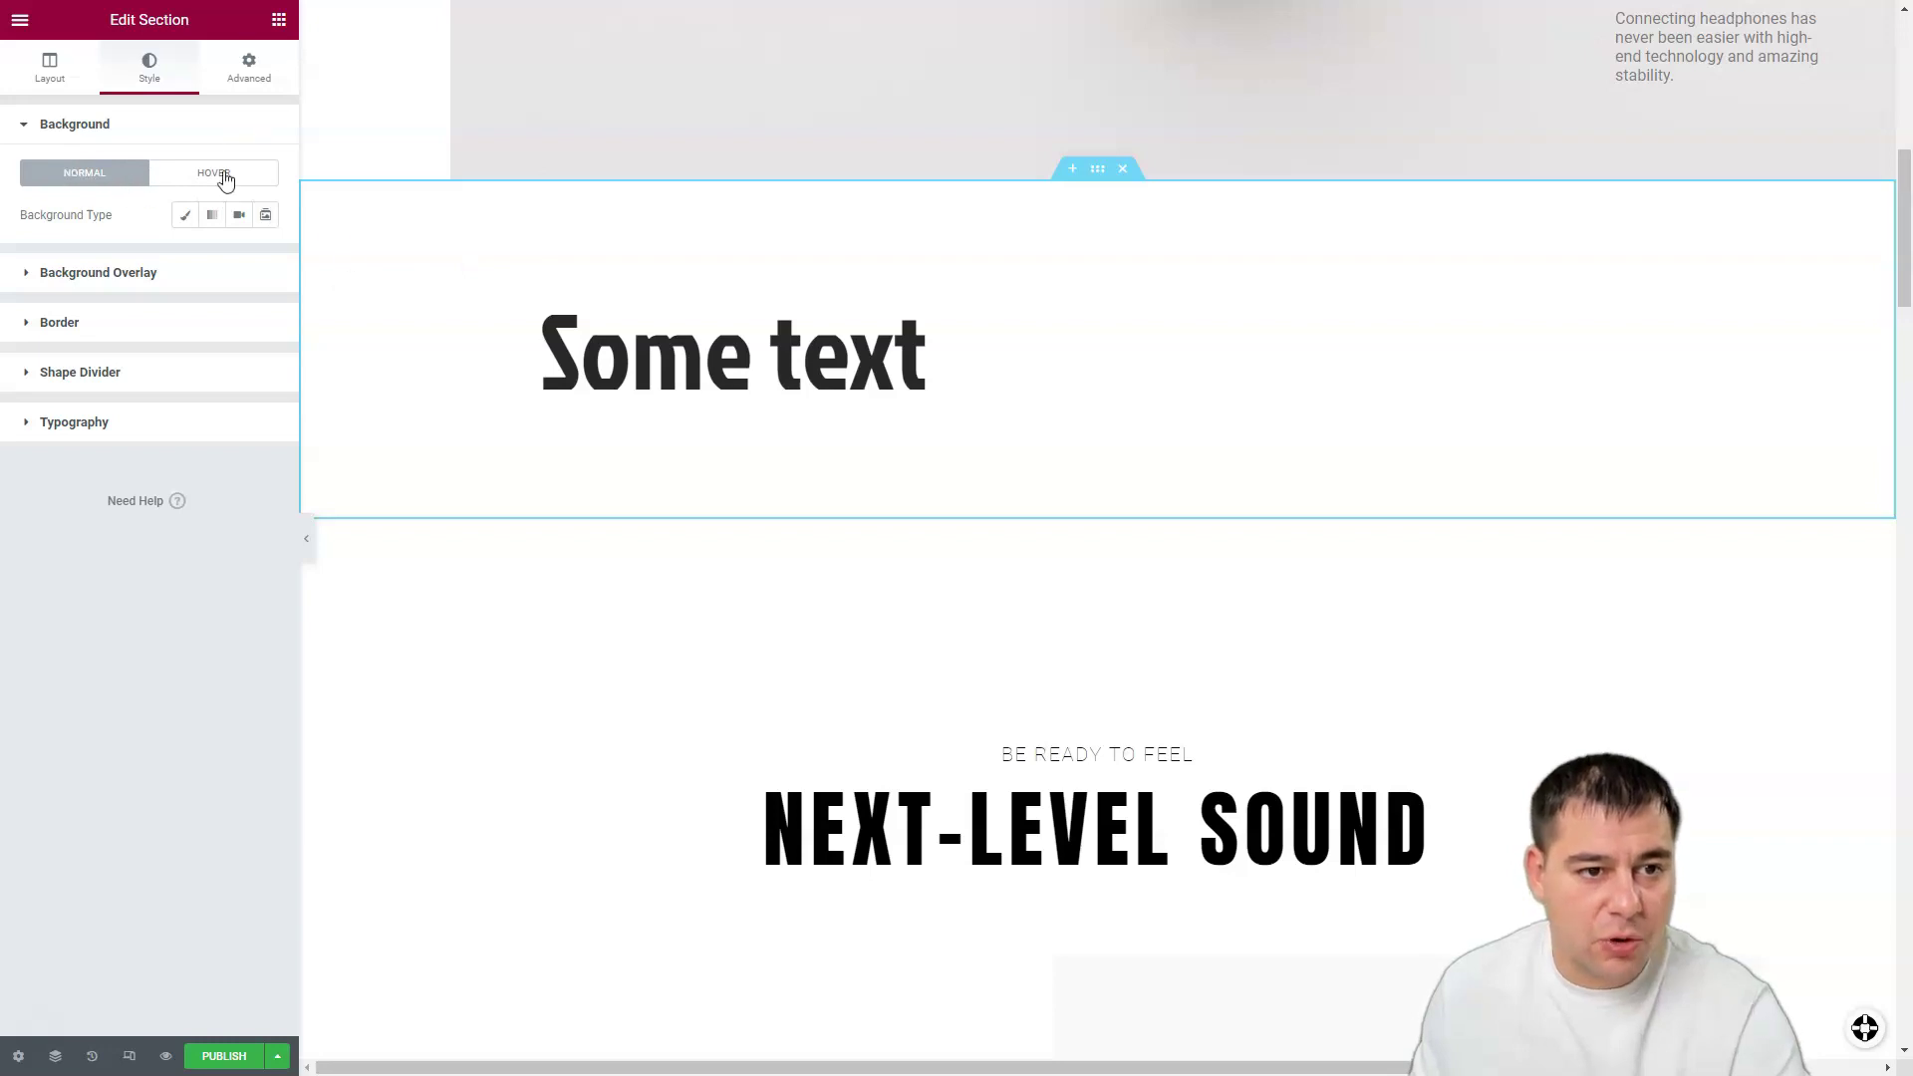
pyautogui.click(187, 218)
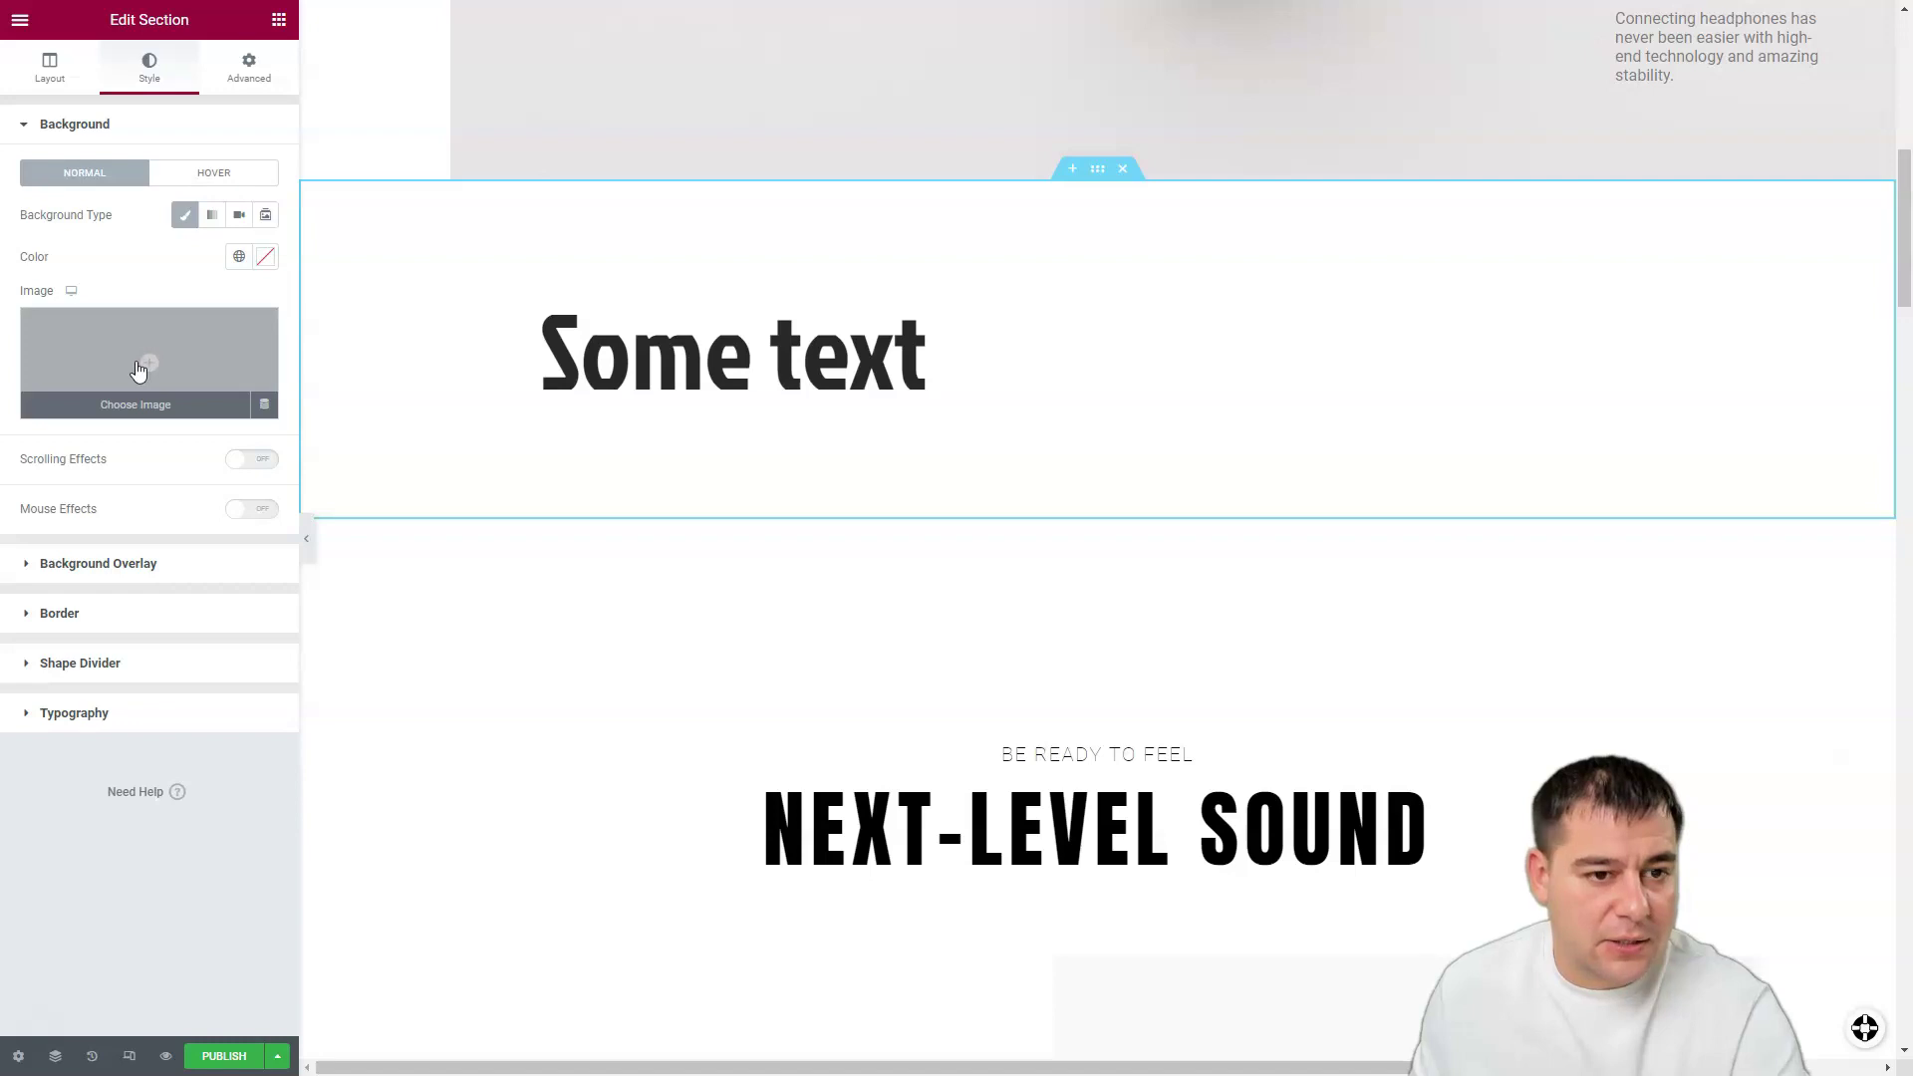
pyautogui.click(139, 371)
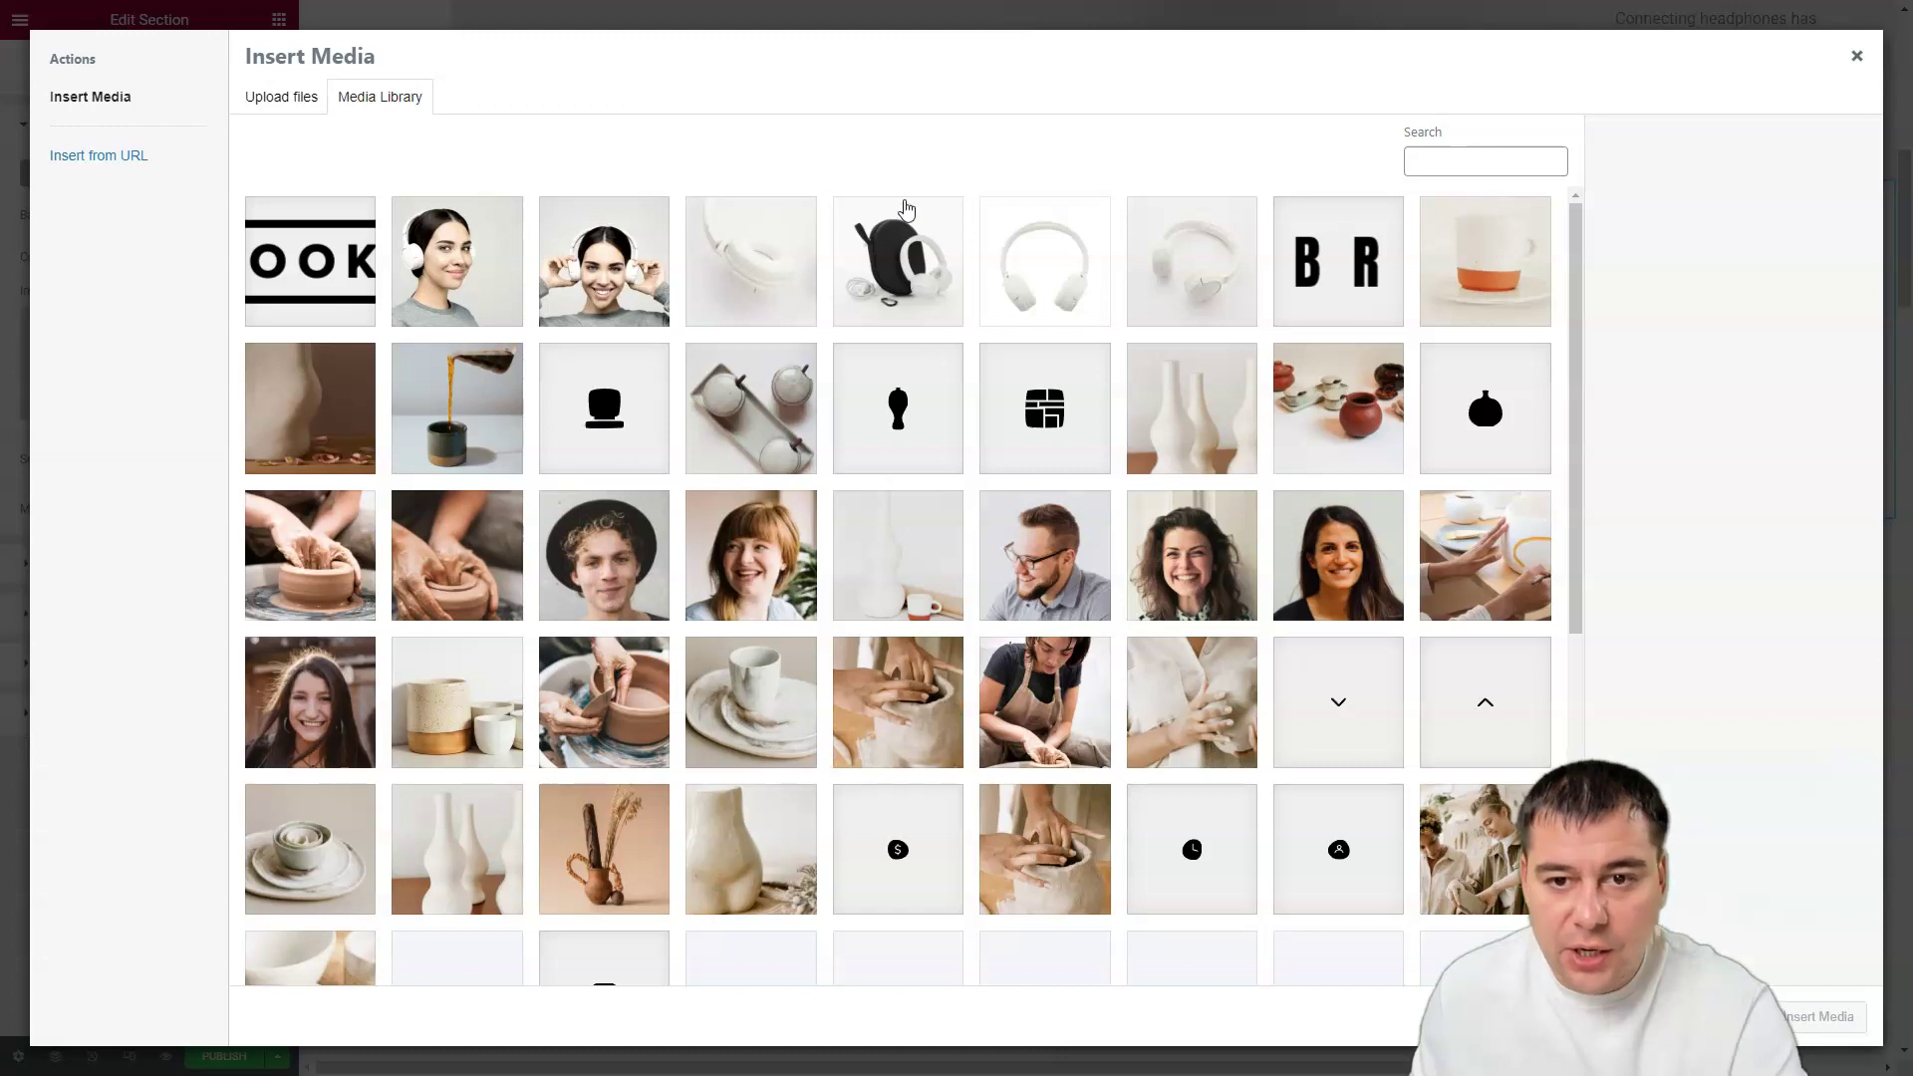
pyautogui.click(1051, 286)
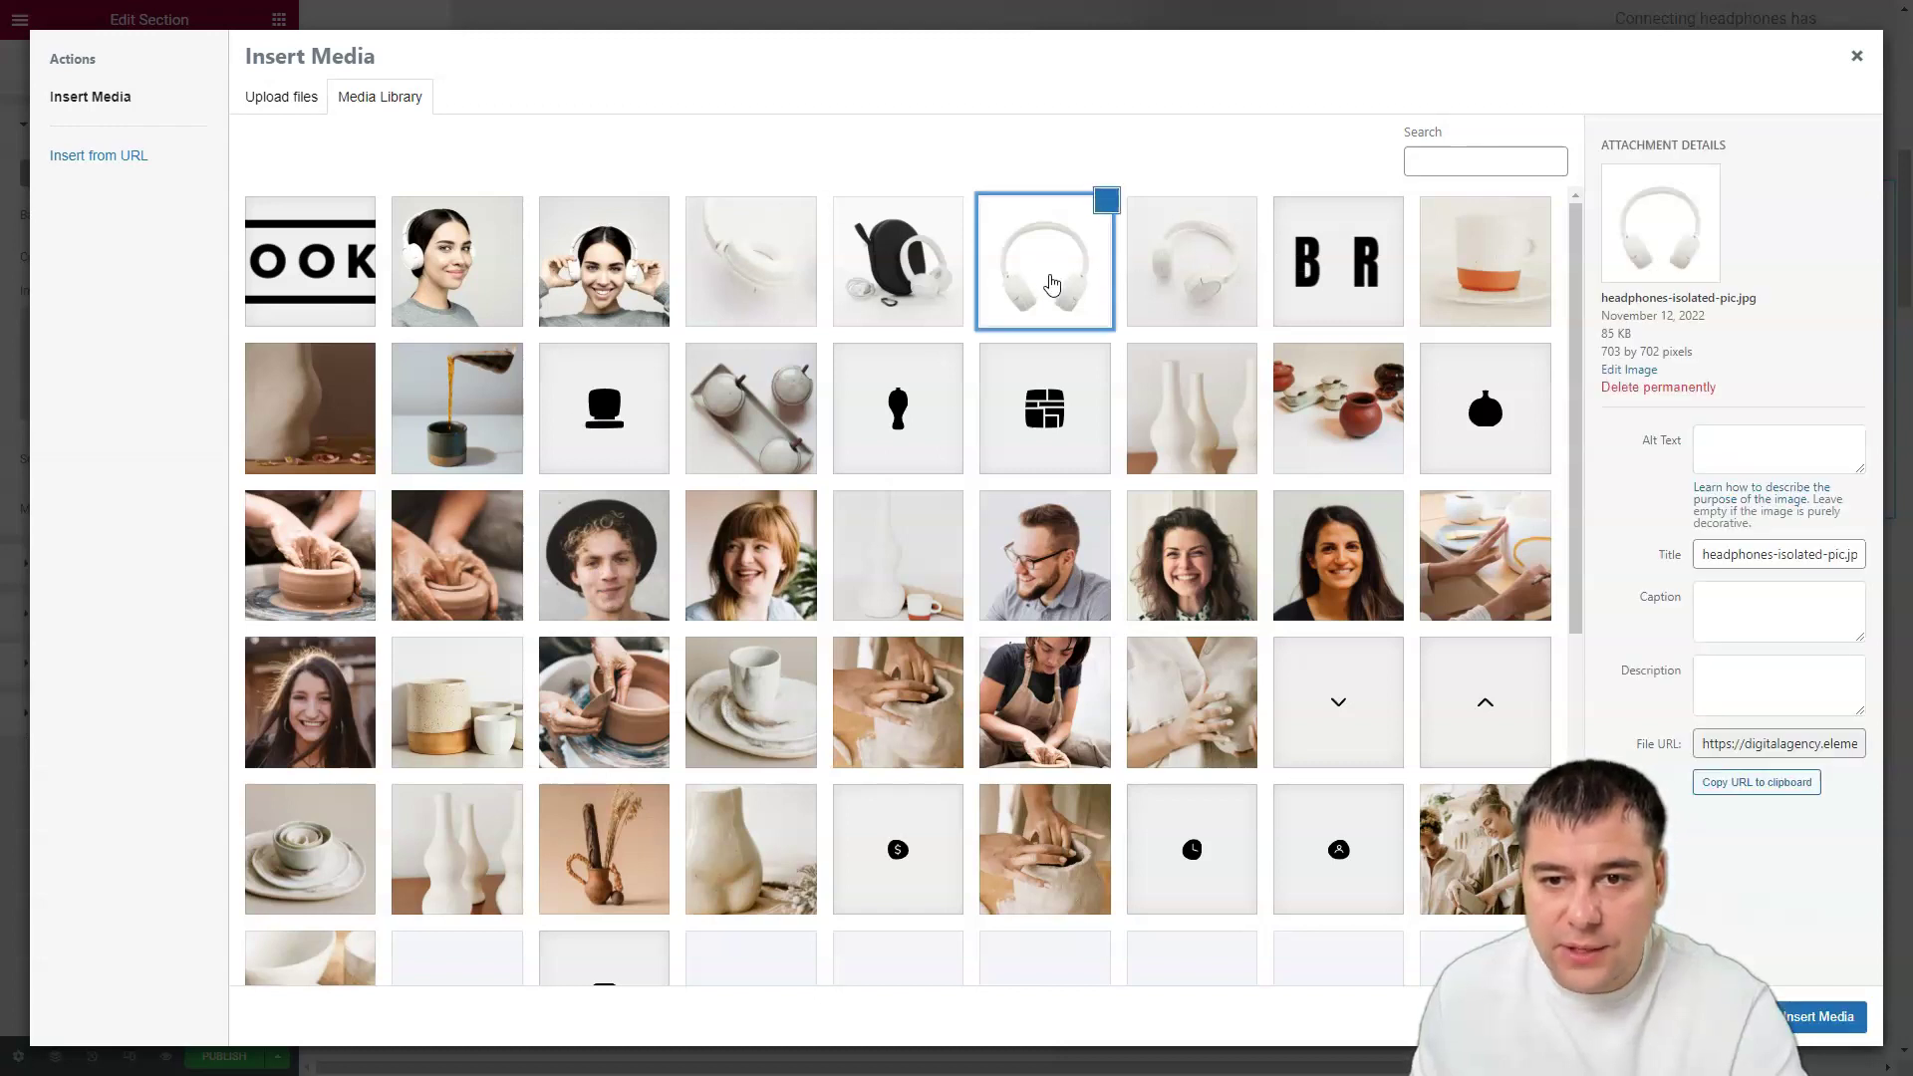
pyautogui.click(1804, 1016)
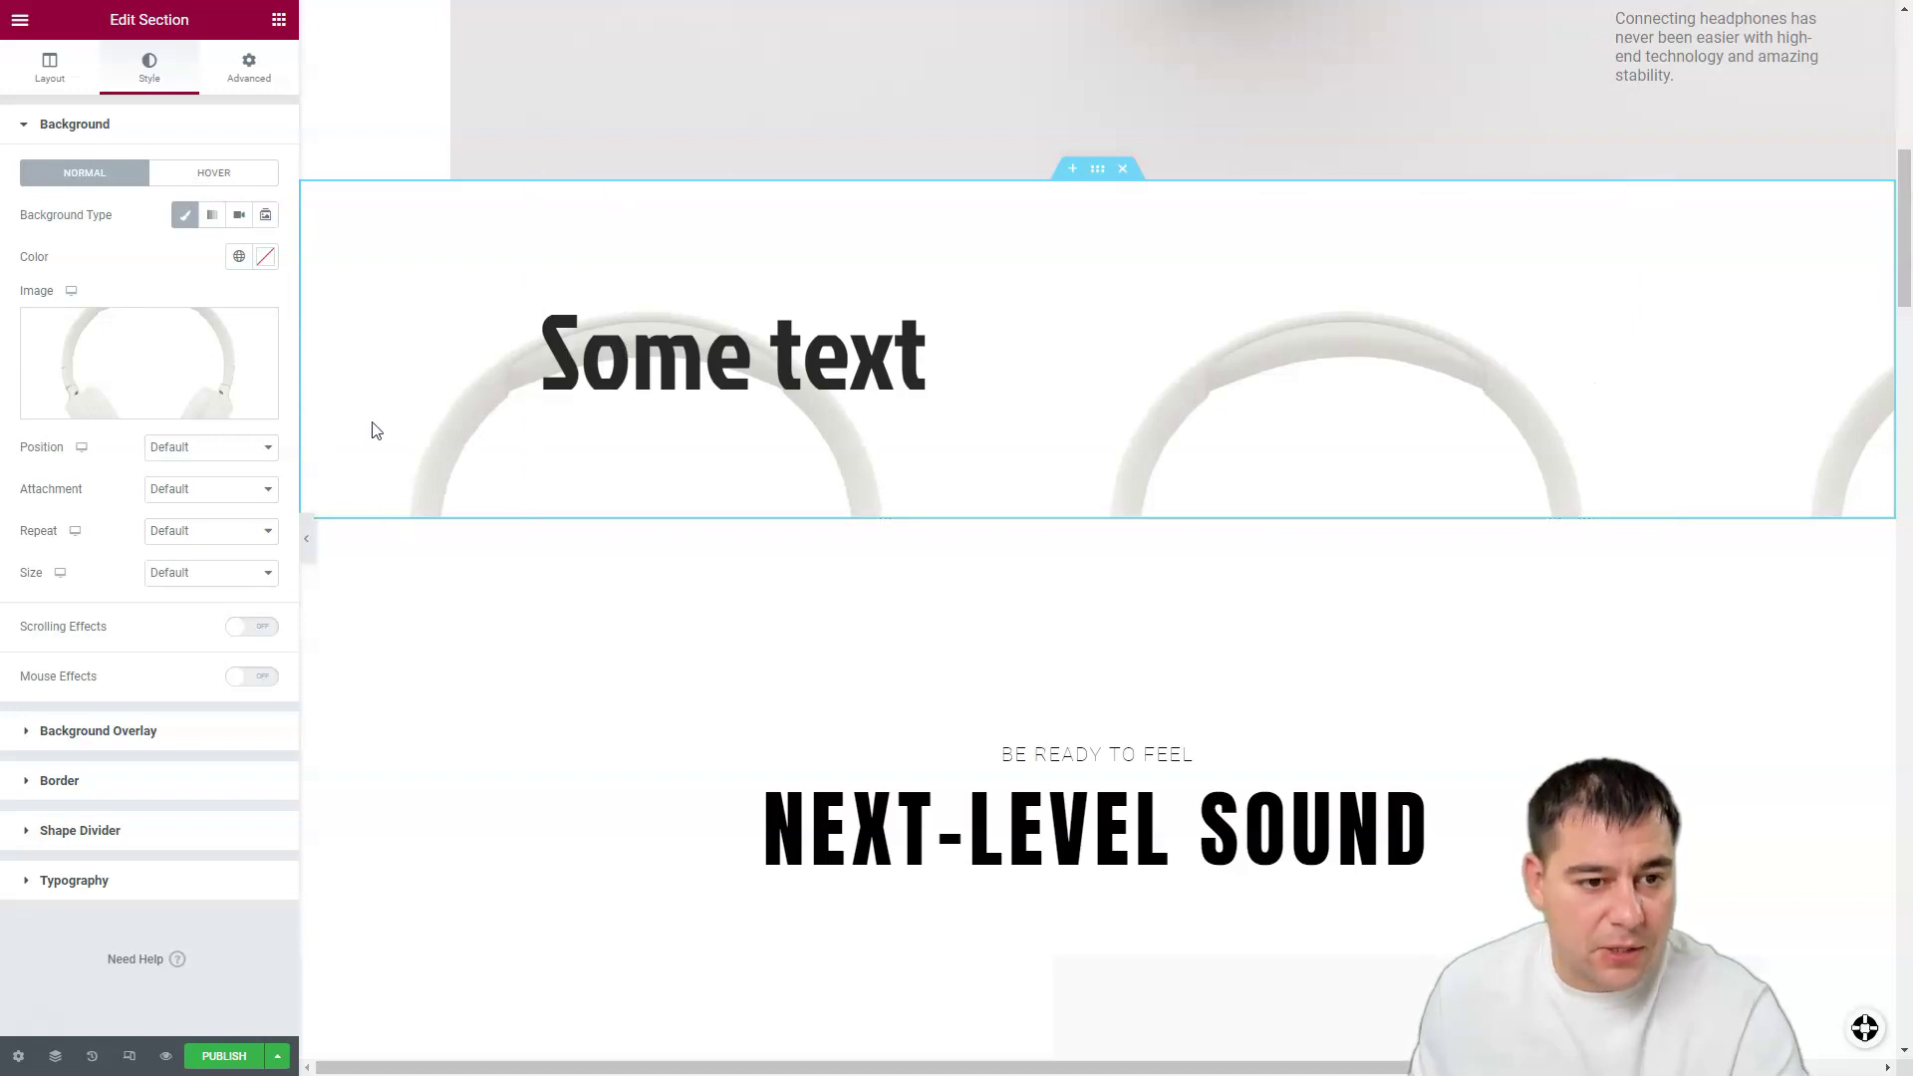
# Step: Set the boxed content width of the "Some text" section to 523
pyautogui.click(65, 83)
pyautogui.moveTo(21, 242); pyautogui.dragTo(28, 243)
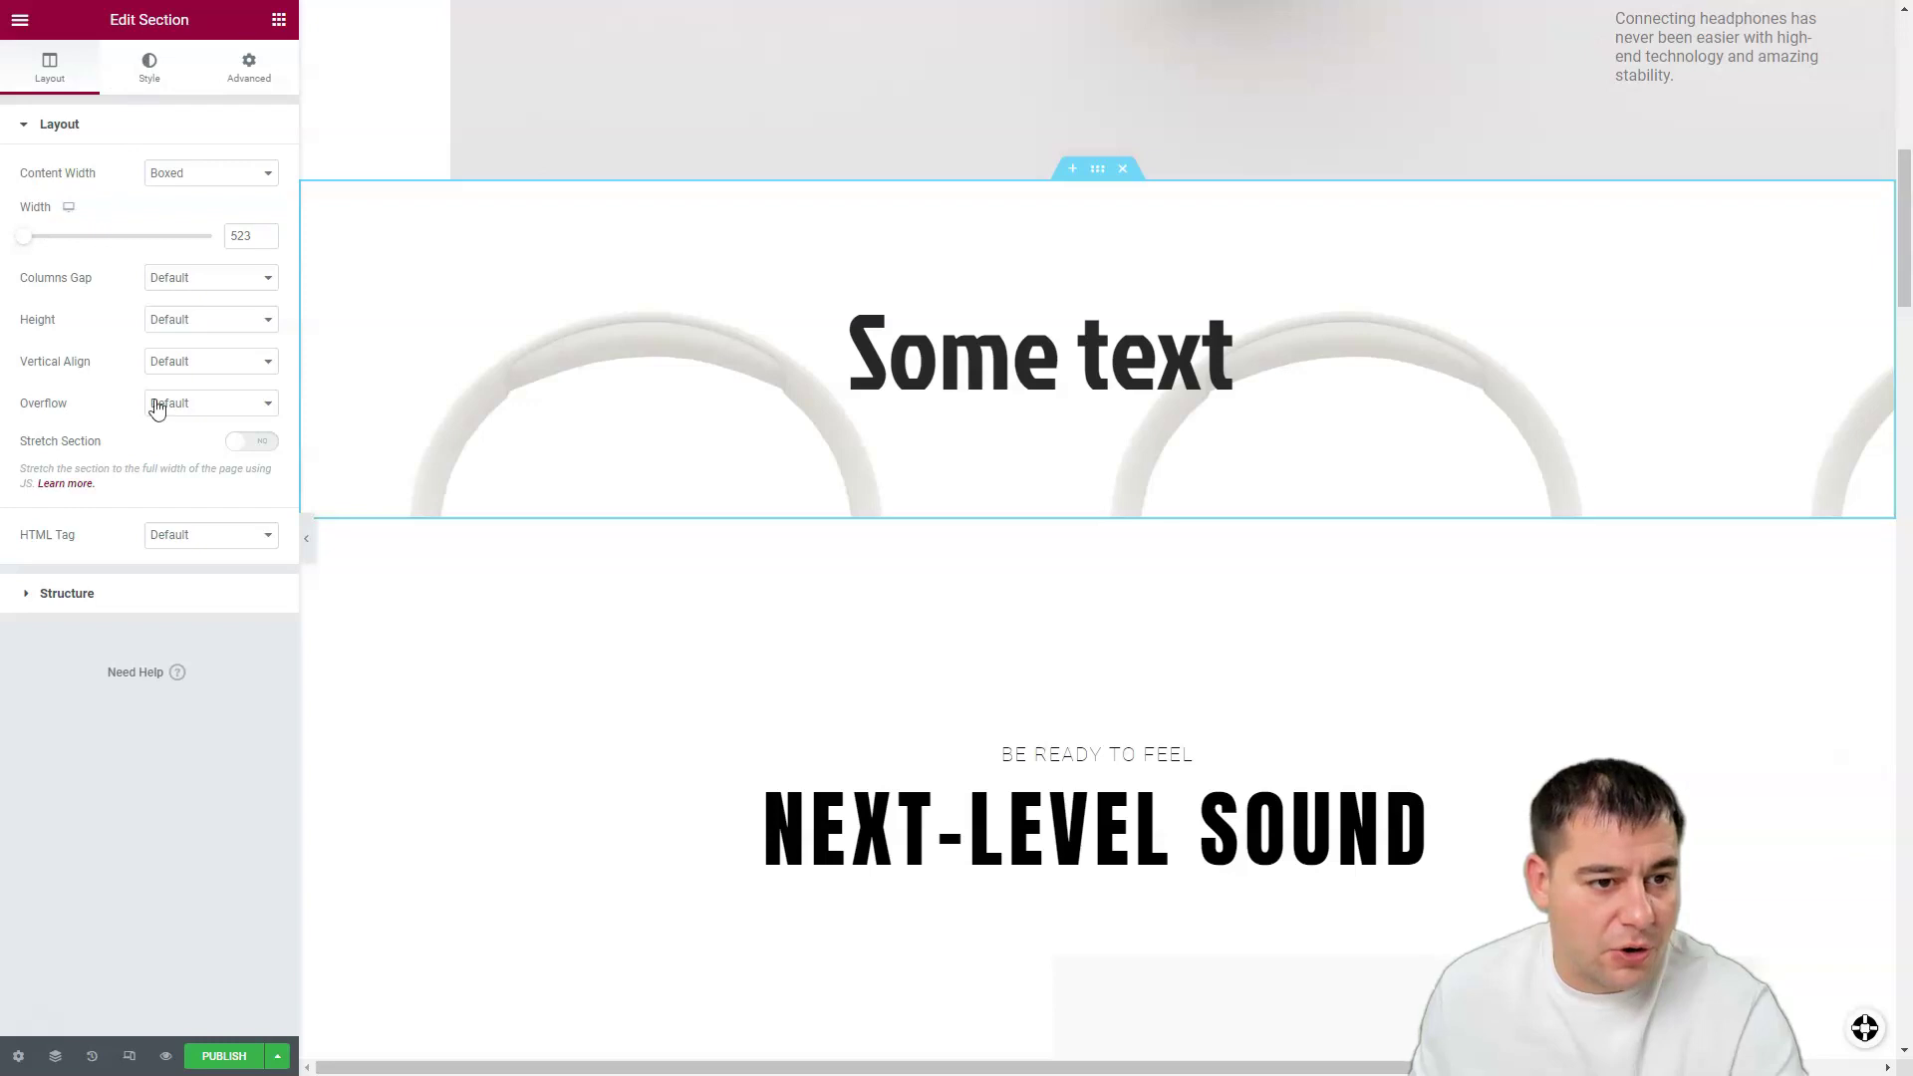
# Step: Set the background image size of the "Some text" section to Contain
pyautogui.click(150, 67)
pyautogui.click(211, 573)
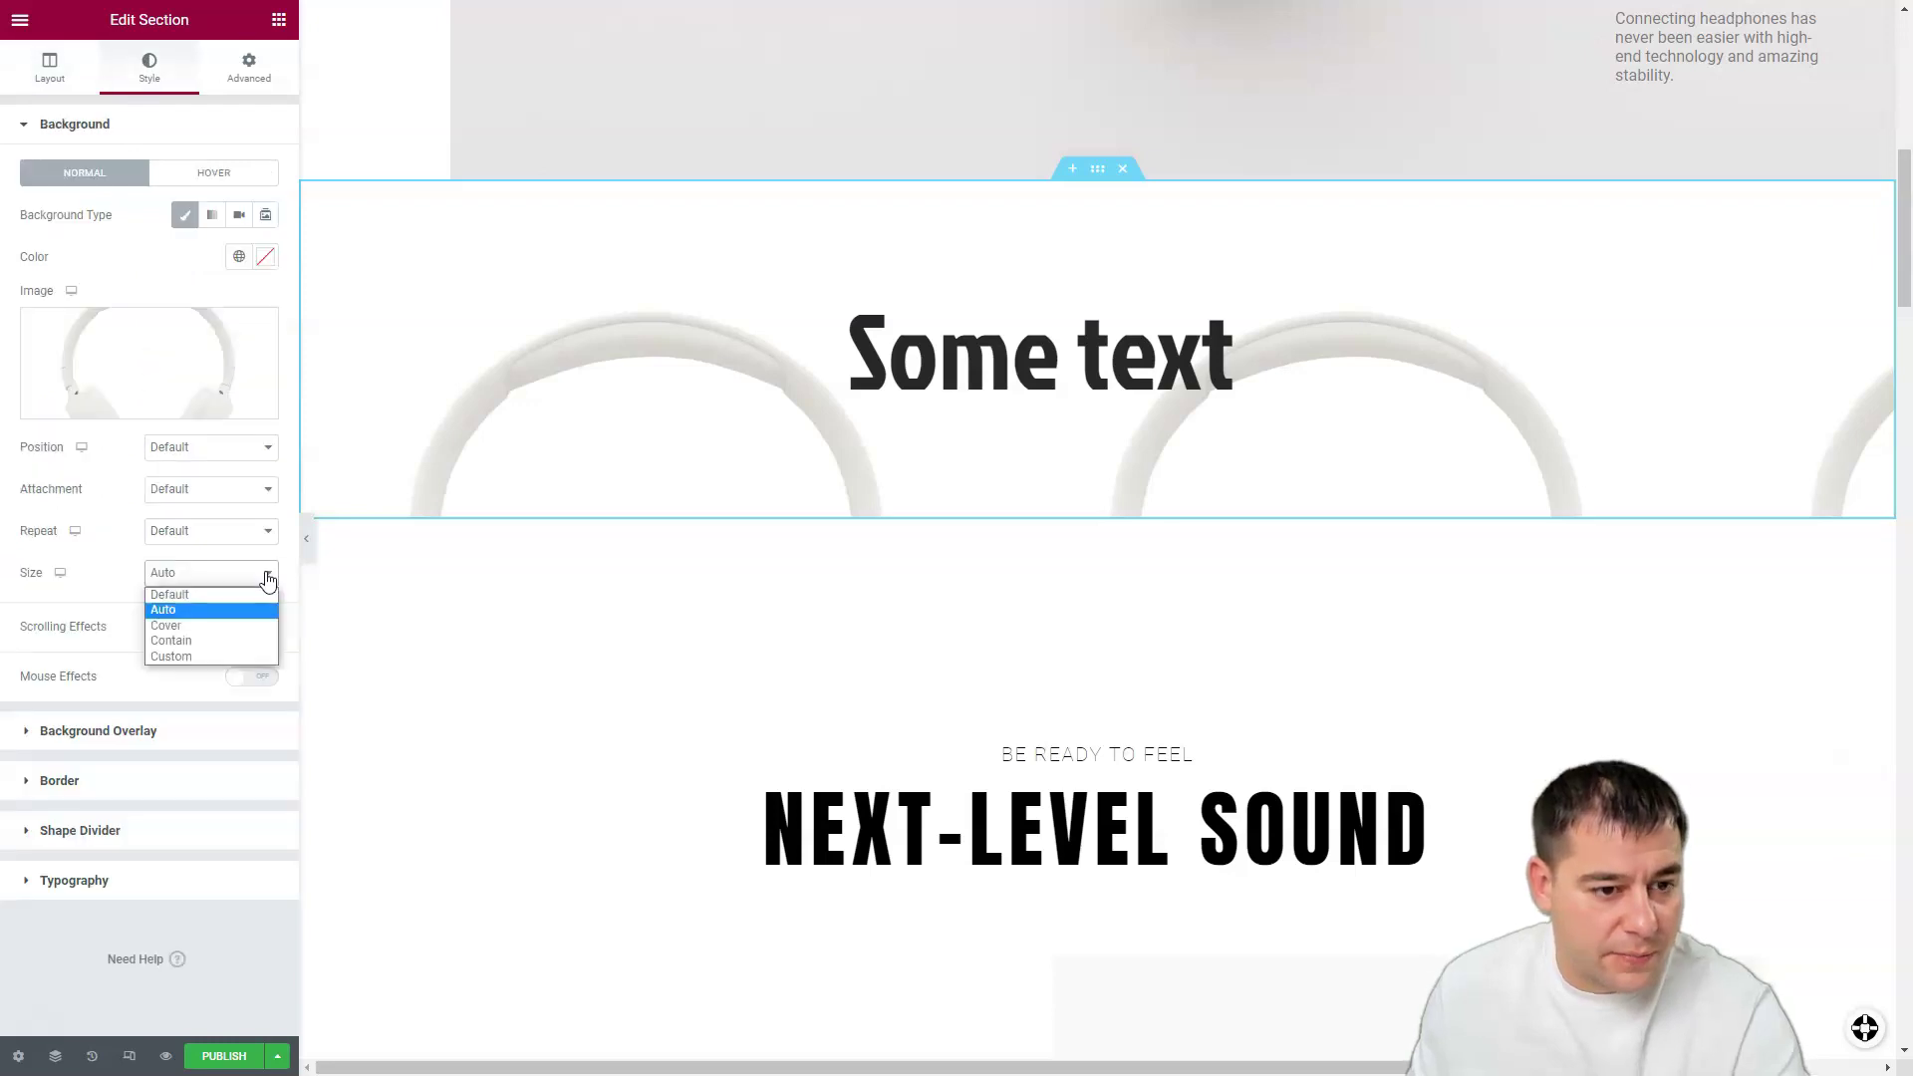
pyautogui.click(182, 637)
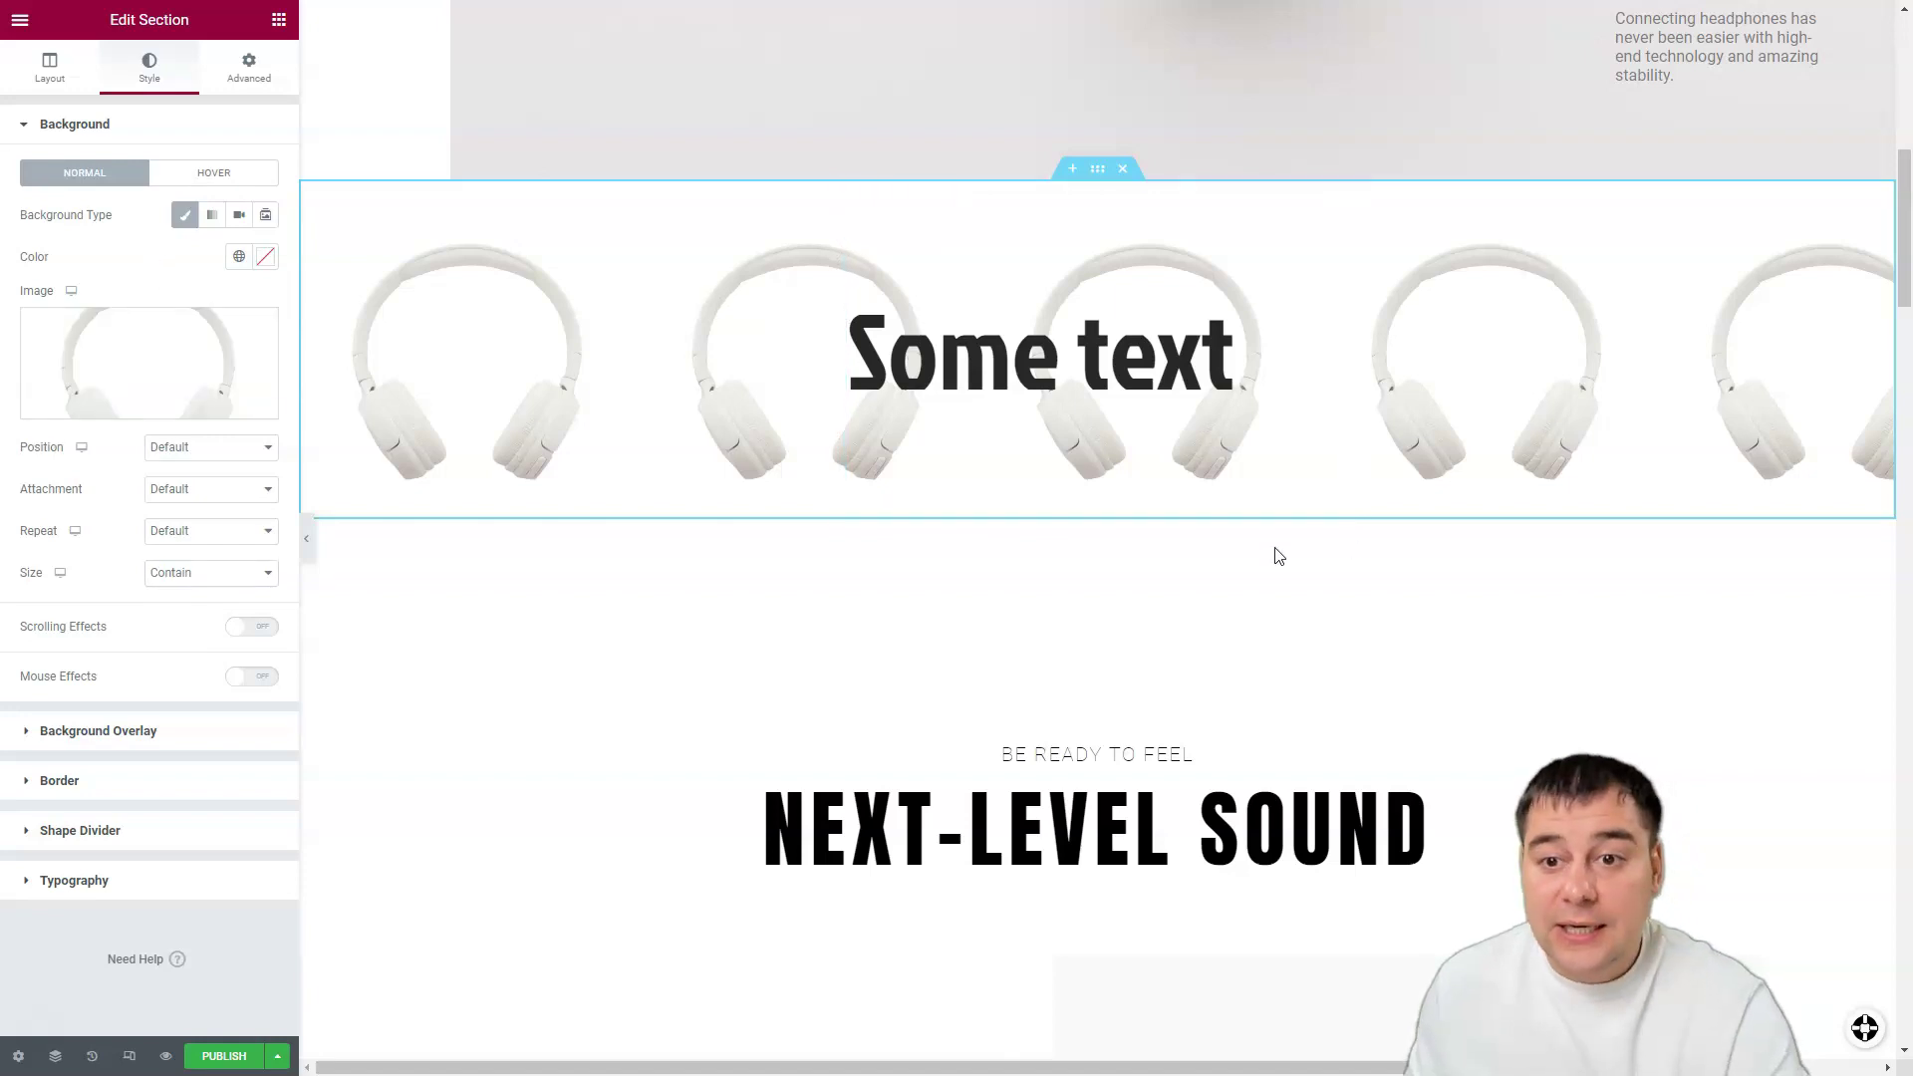
pyautogui.scroll(-4, 1273, 555)
pyautogui.scroll(5, 1161, 572)
pyautogui.scroll(5, 1165, 576)
pyautogui.scroll(-7, 1162, 585)
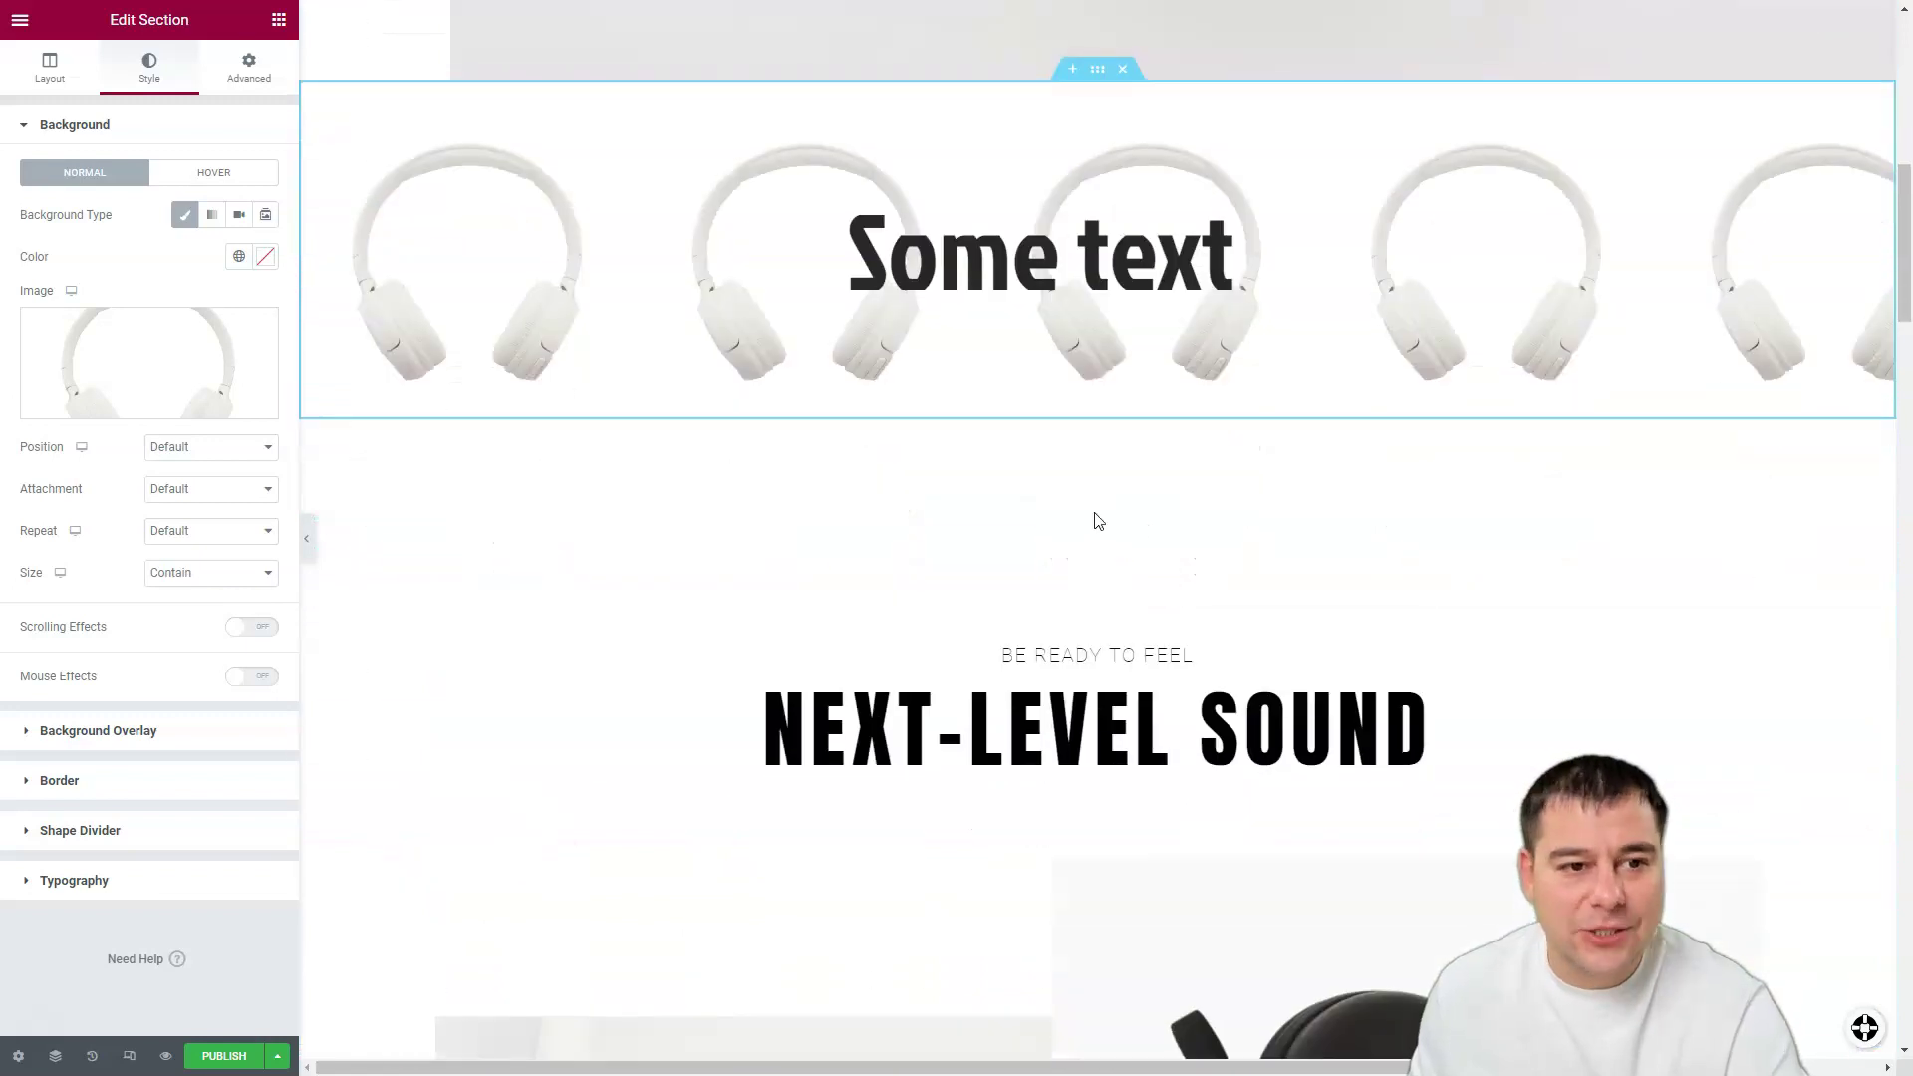
# Step: Add a button below the "Some text" heading and set its text to "Order now"
pyautogui.click(50, 70)
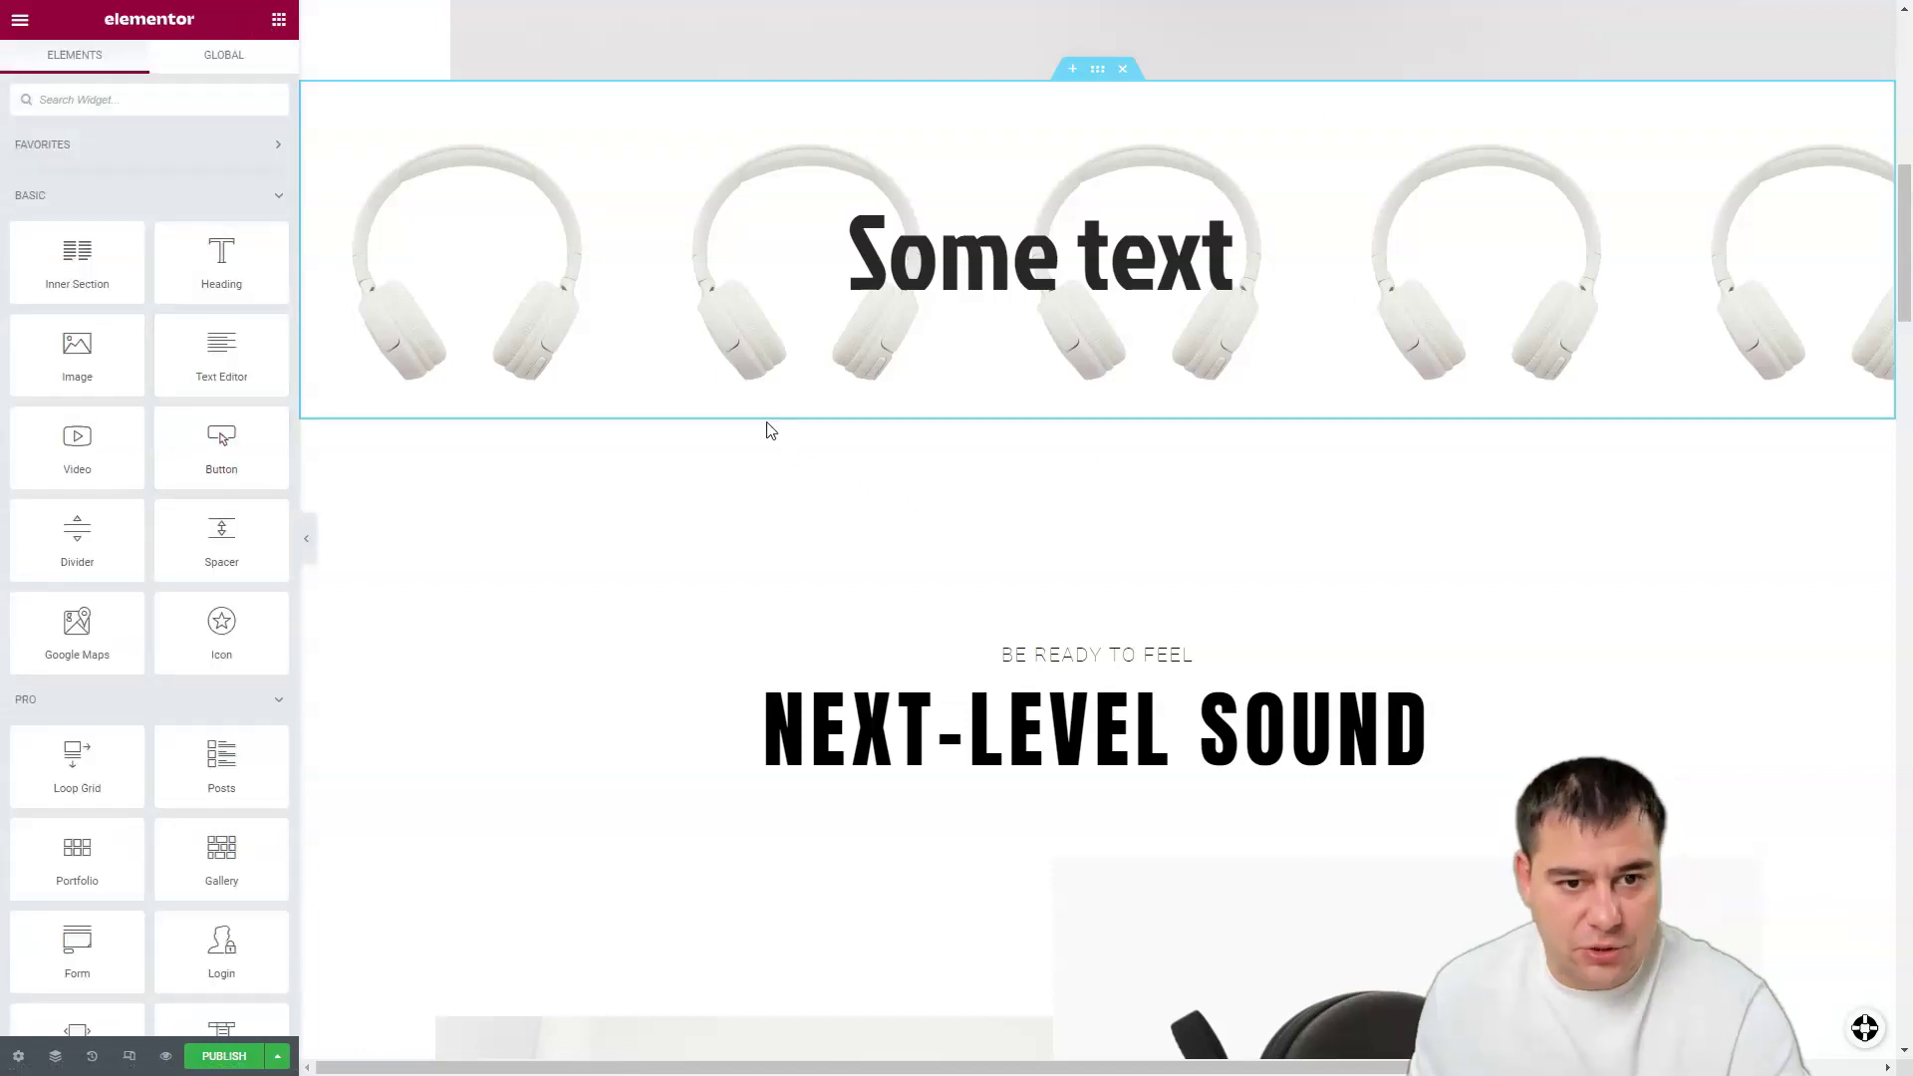
pyautogui.moveTo(212, 452); pyautogui.dragTo(1057, 422)
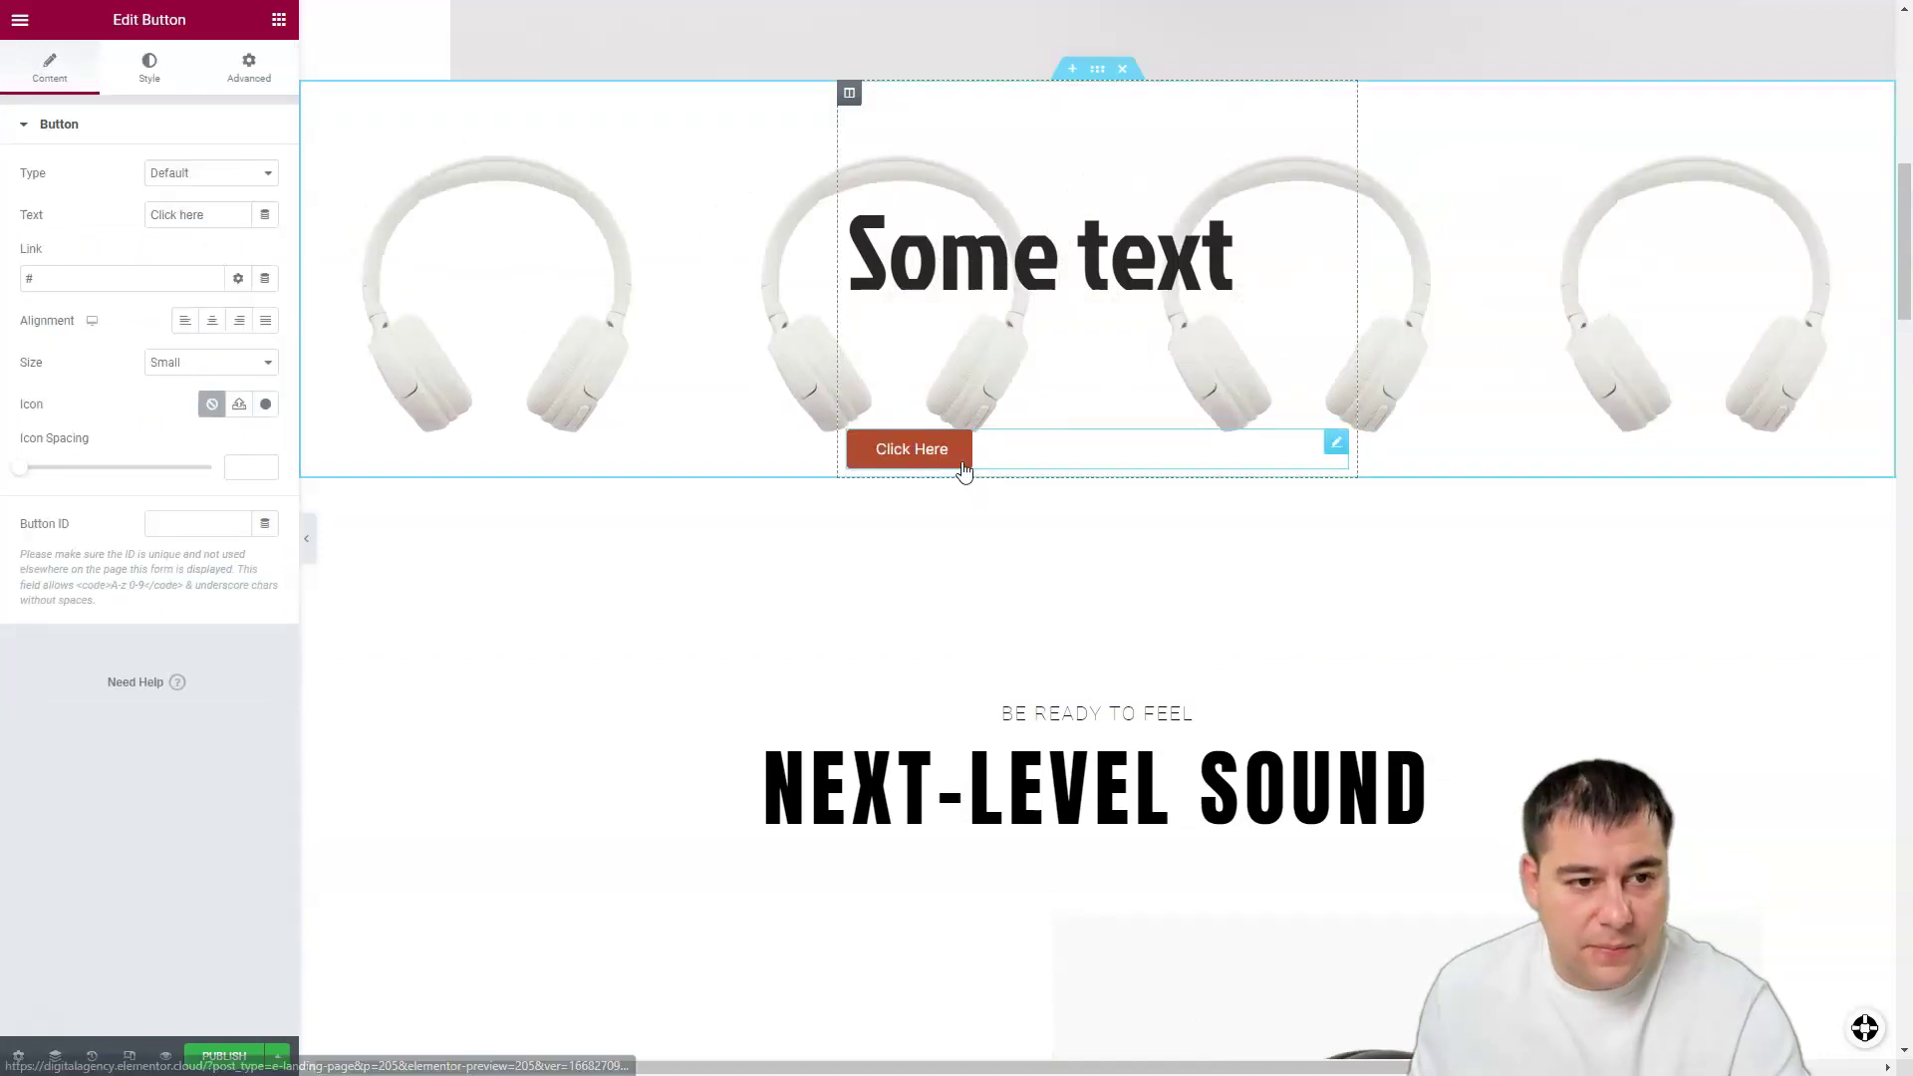
pyautogui.click(228, 217)
pyautogui.moveTo(168, 218); pyautogui.dragTo(149, 207)
pyautogui.write('Or')
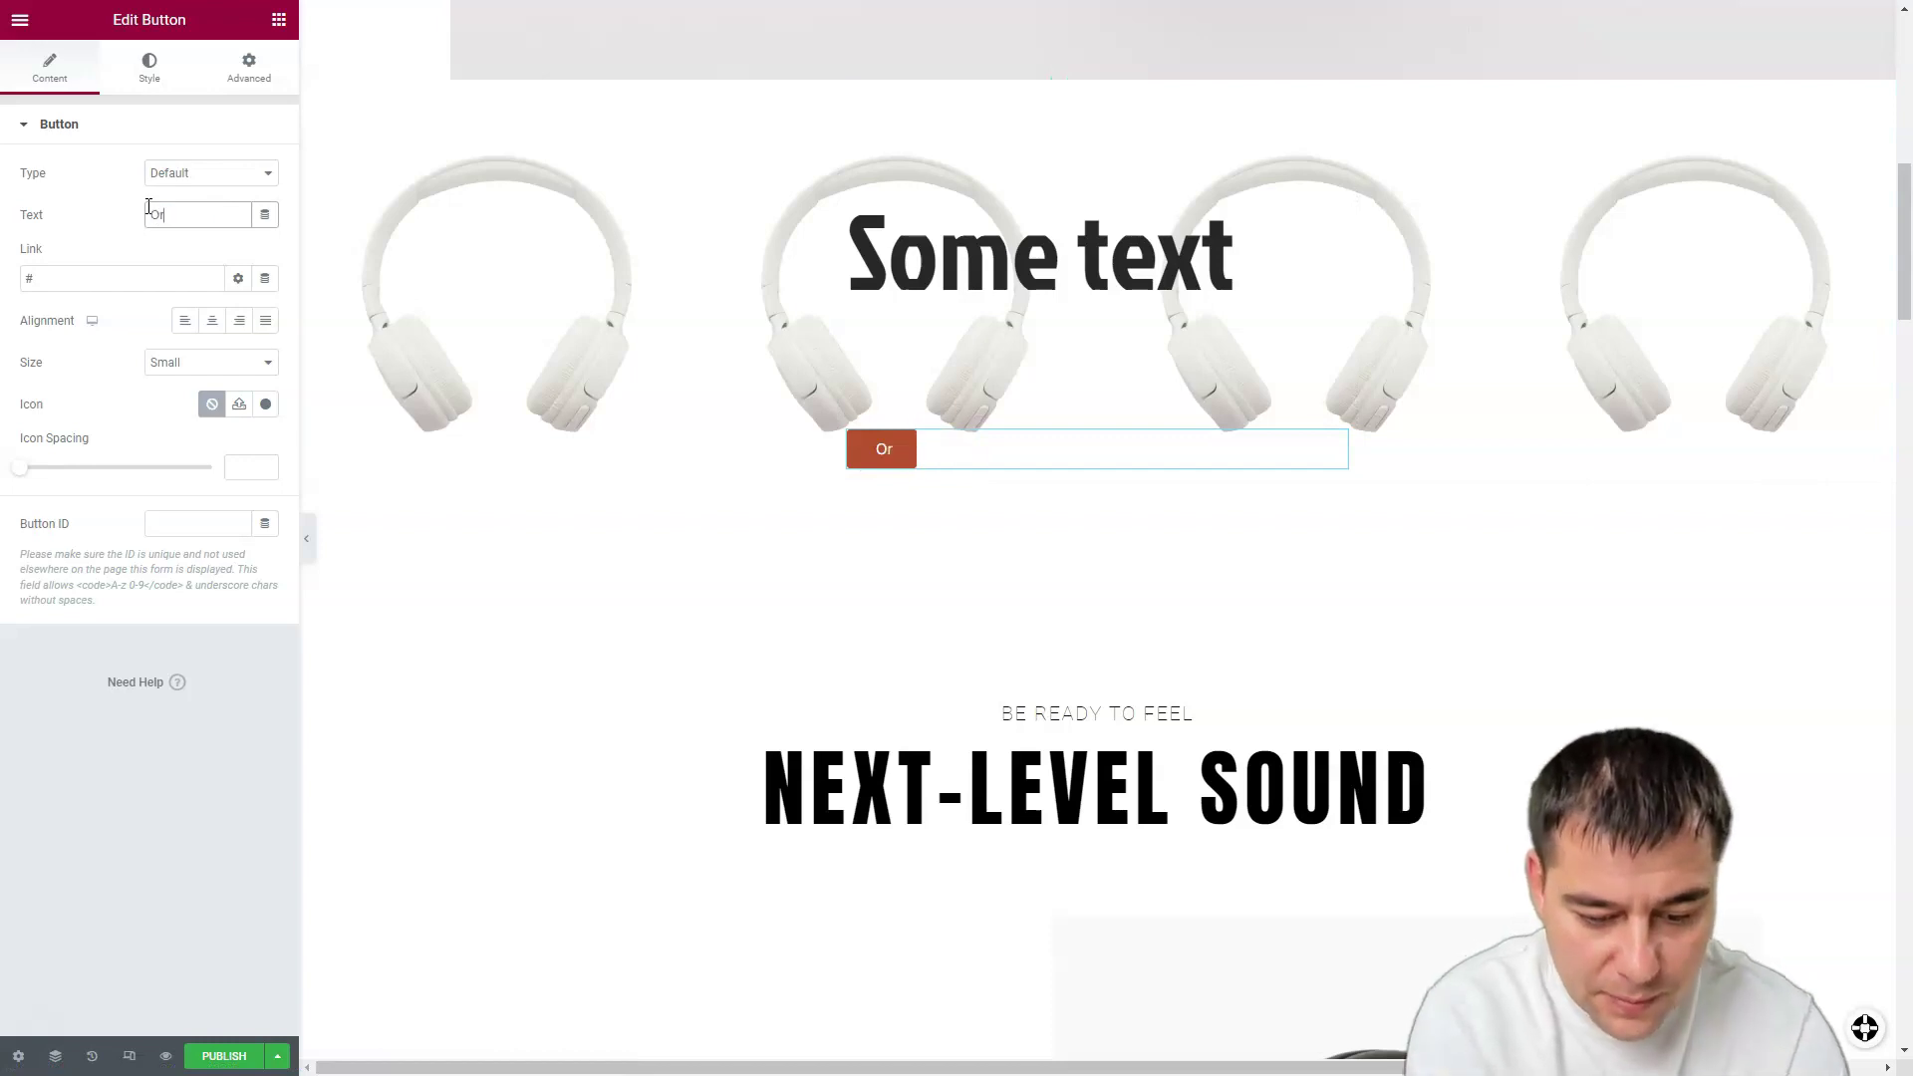
pyautogui.write('der now')
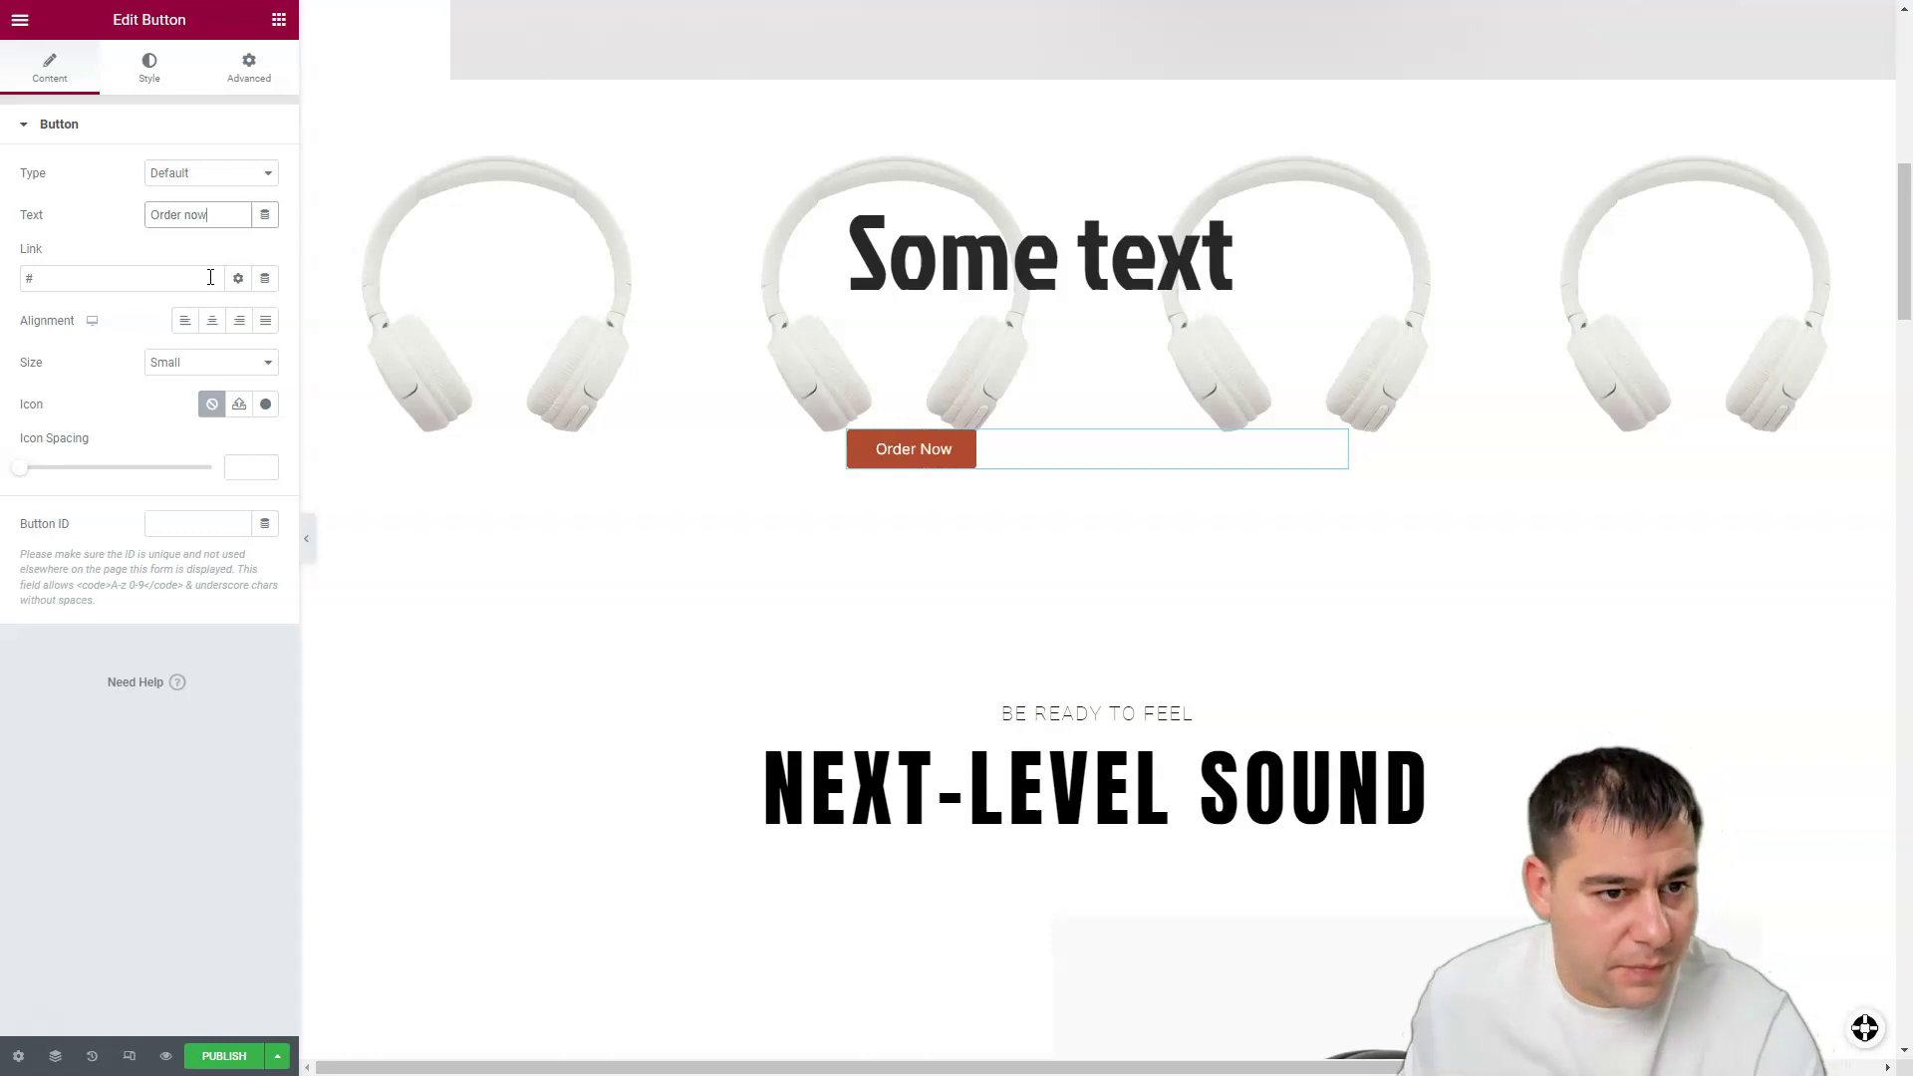
# Step: Change the "Order Now" button's background color to dark green, #027D29
pyautogui.click(149, 65)
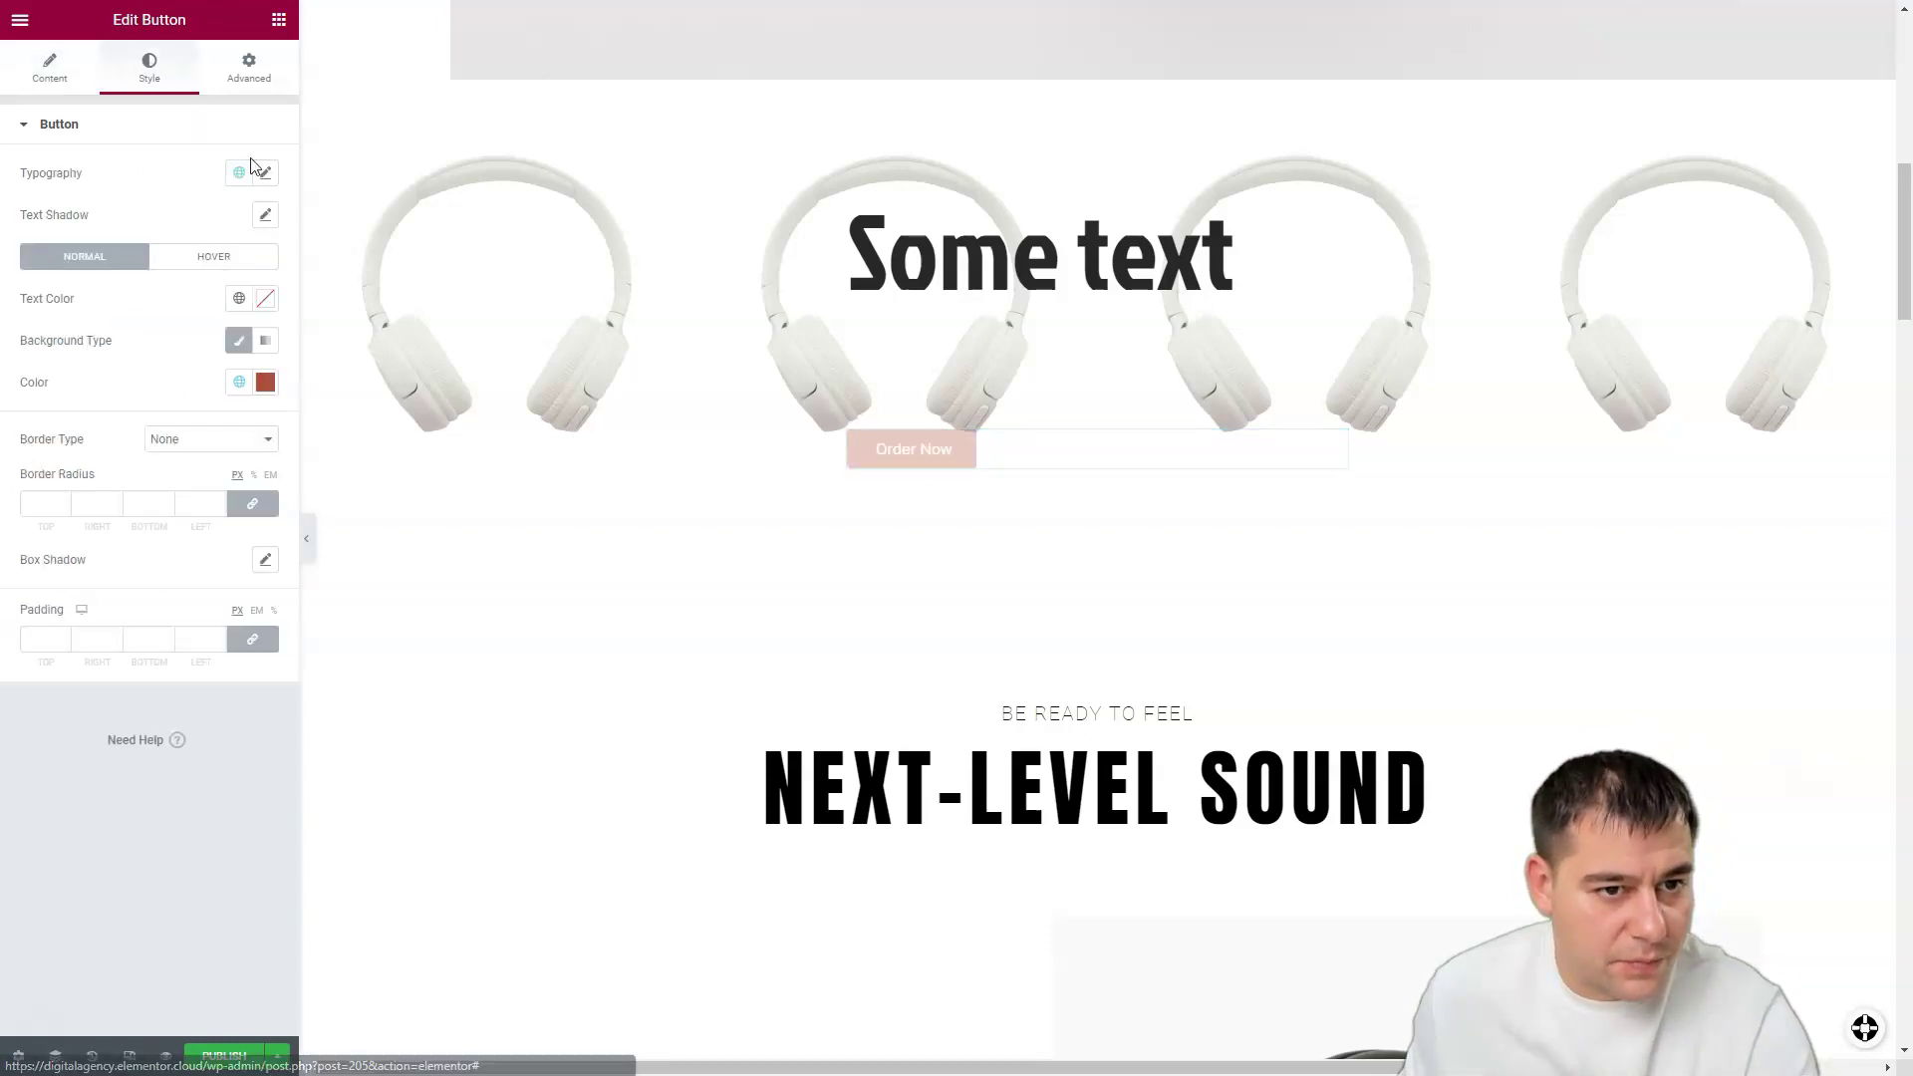
pyautogui.click(265, 384)
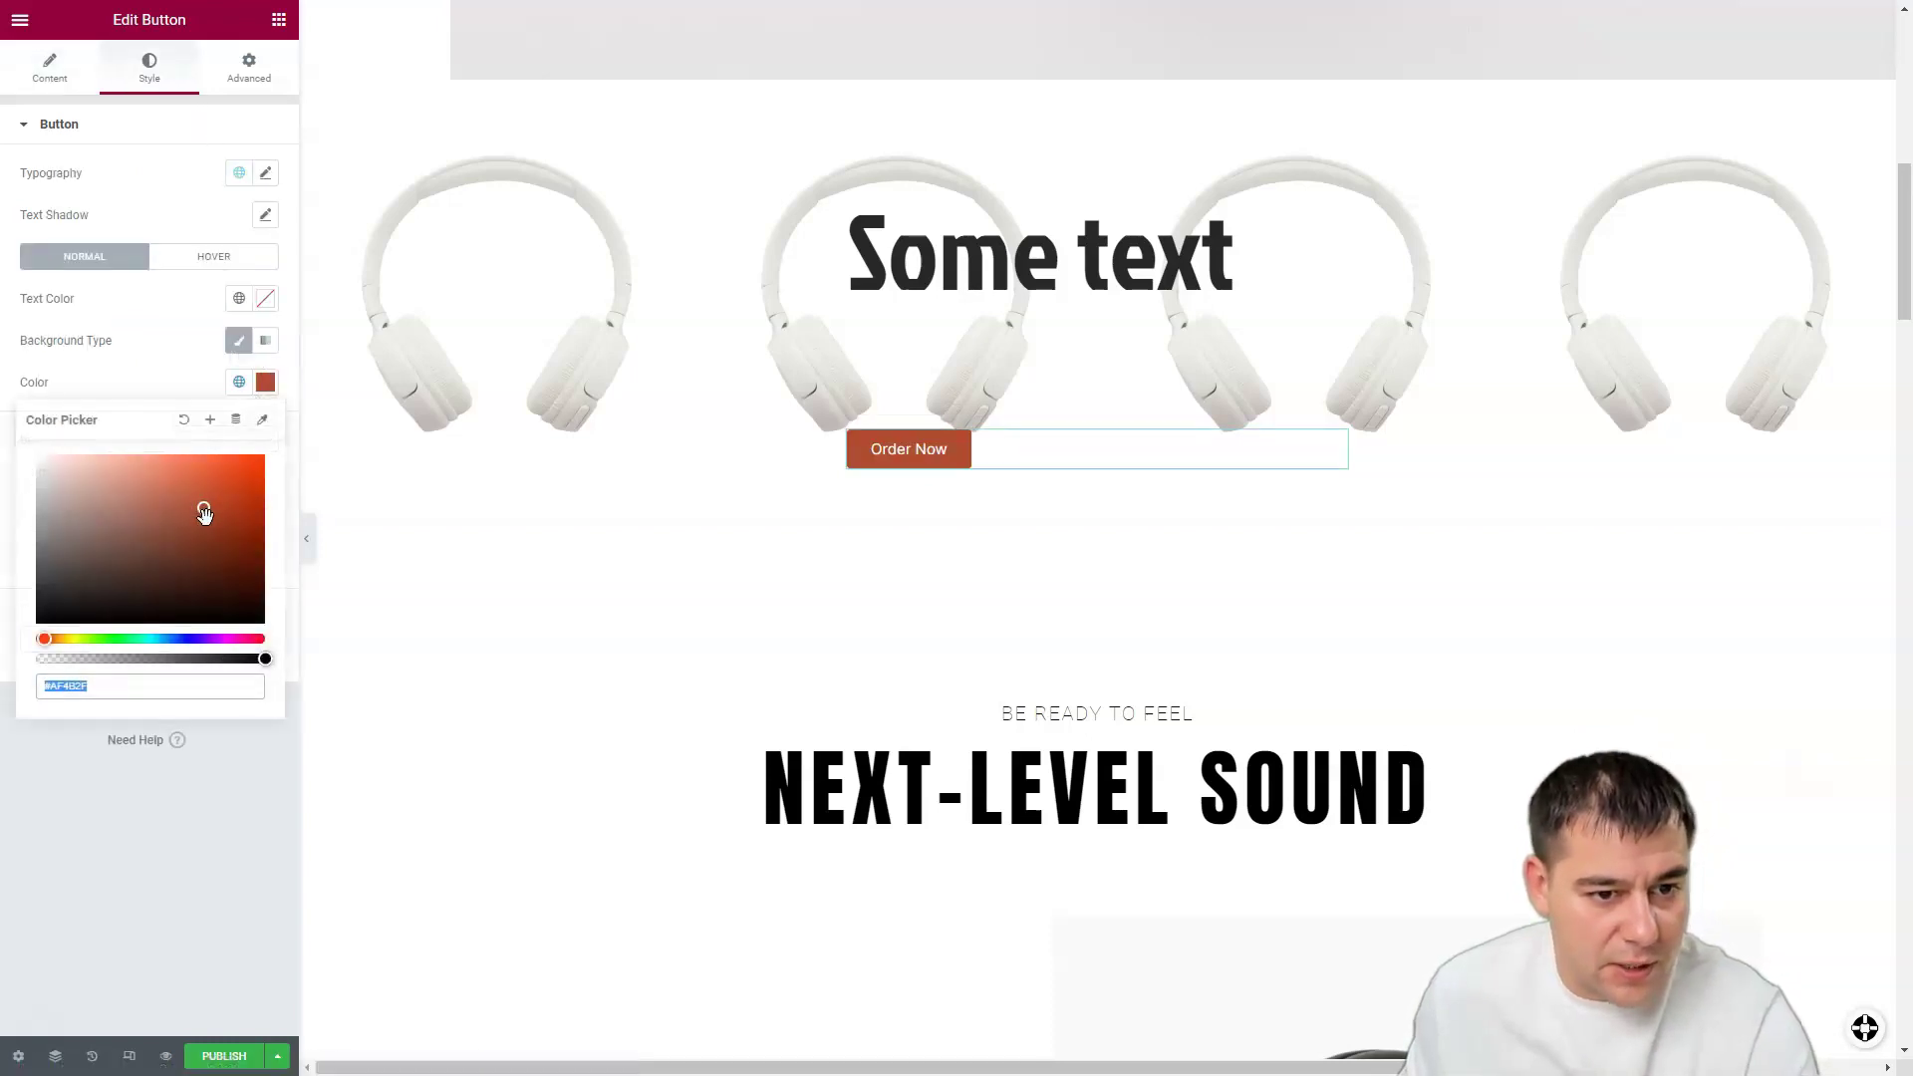
pyautogui.moveTo(194, 513); pyautogui.dragTo(30, 601)
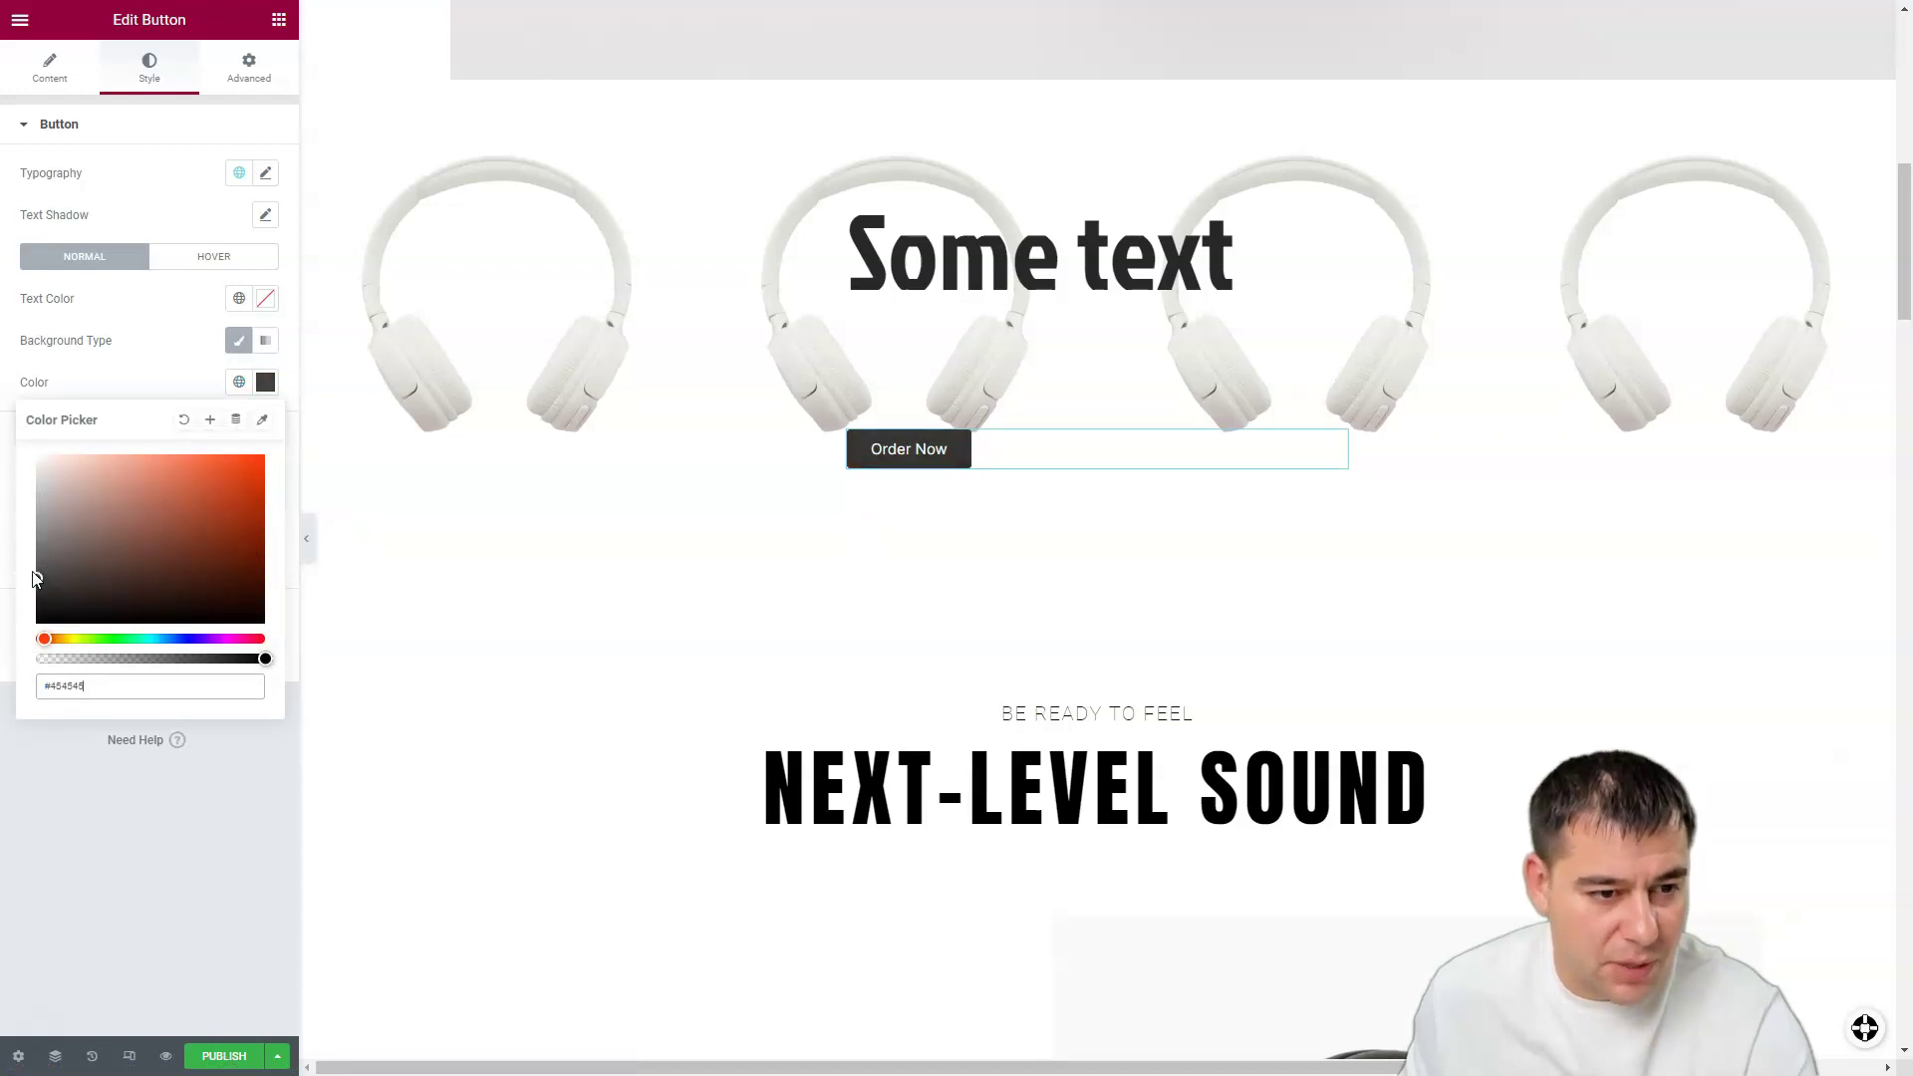
pyautogui.moveTo(34, 576); pyautogui.dragTo(34, 566)
pyautogui.moveTo(46, 643); pyautogui.dragTo(113, 655)
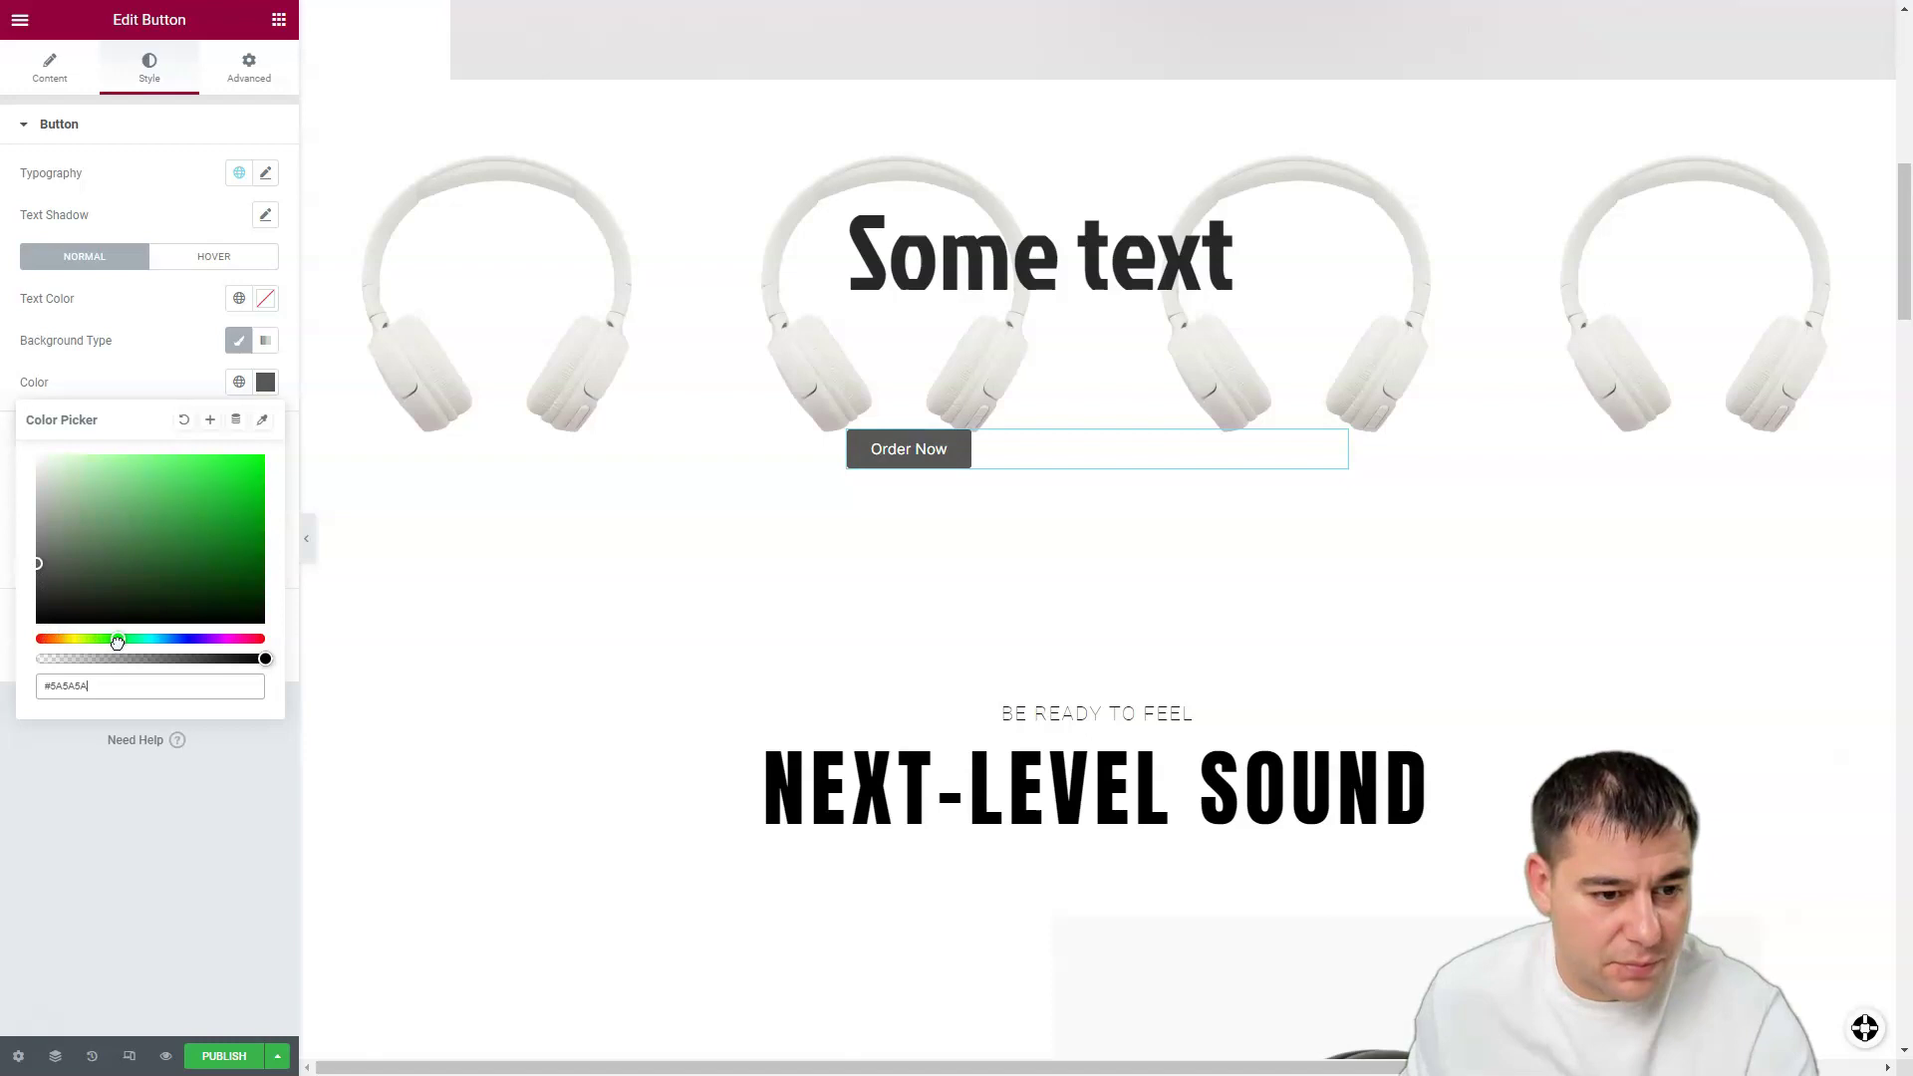
pyautogui.click(265, 547)
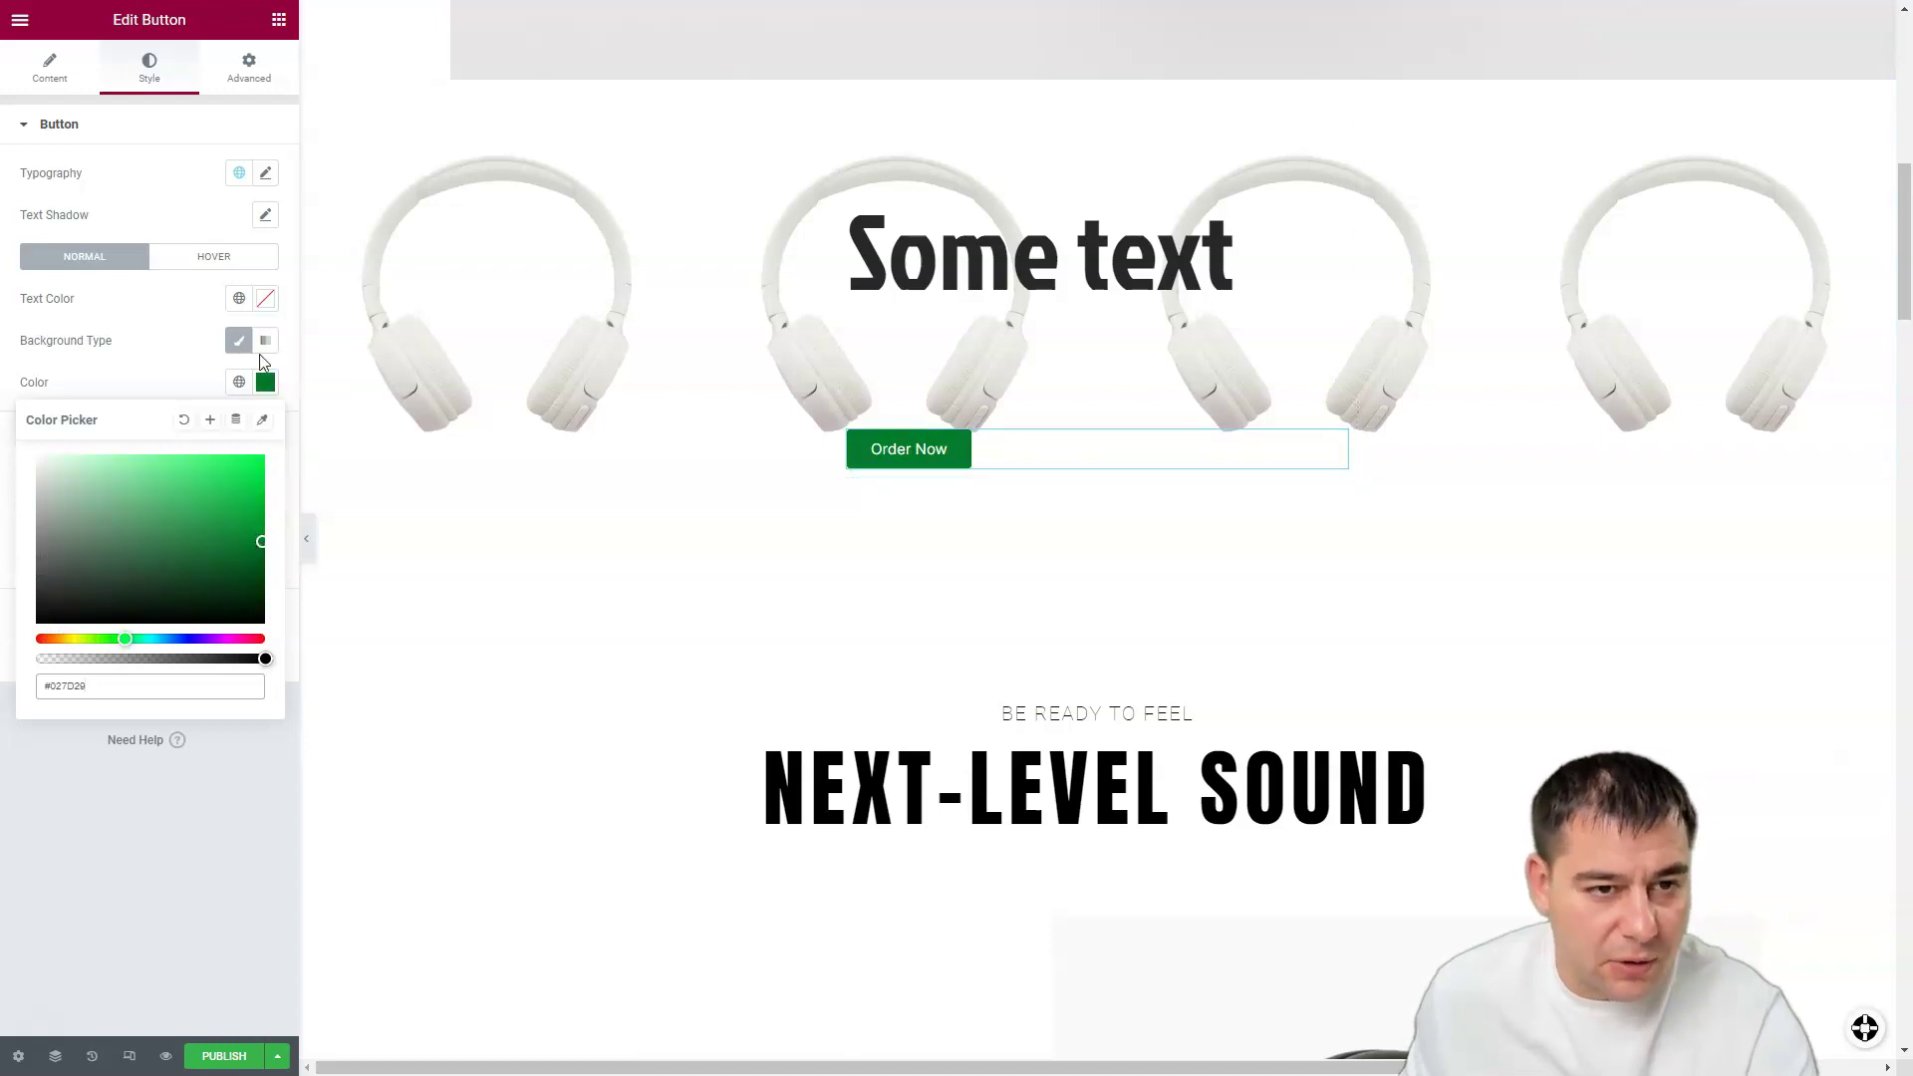
# Step: Insert a spacer between the "Some text" heading and the "Order Now" button, and center-align the button
pyautogui.click(278, 22)
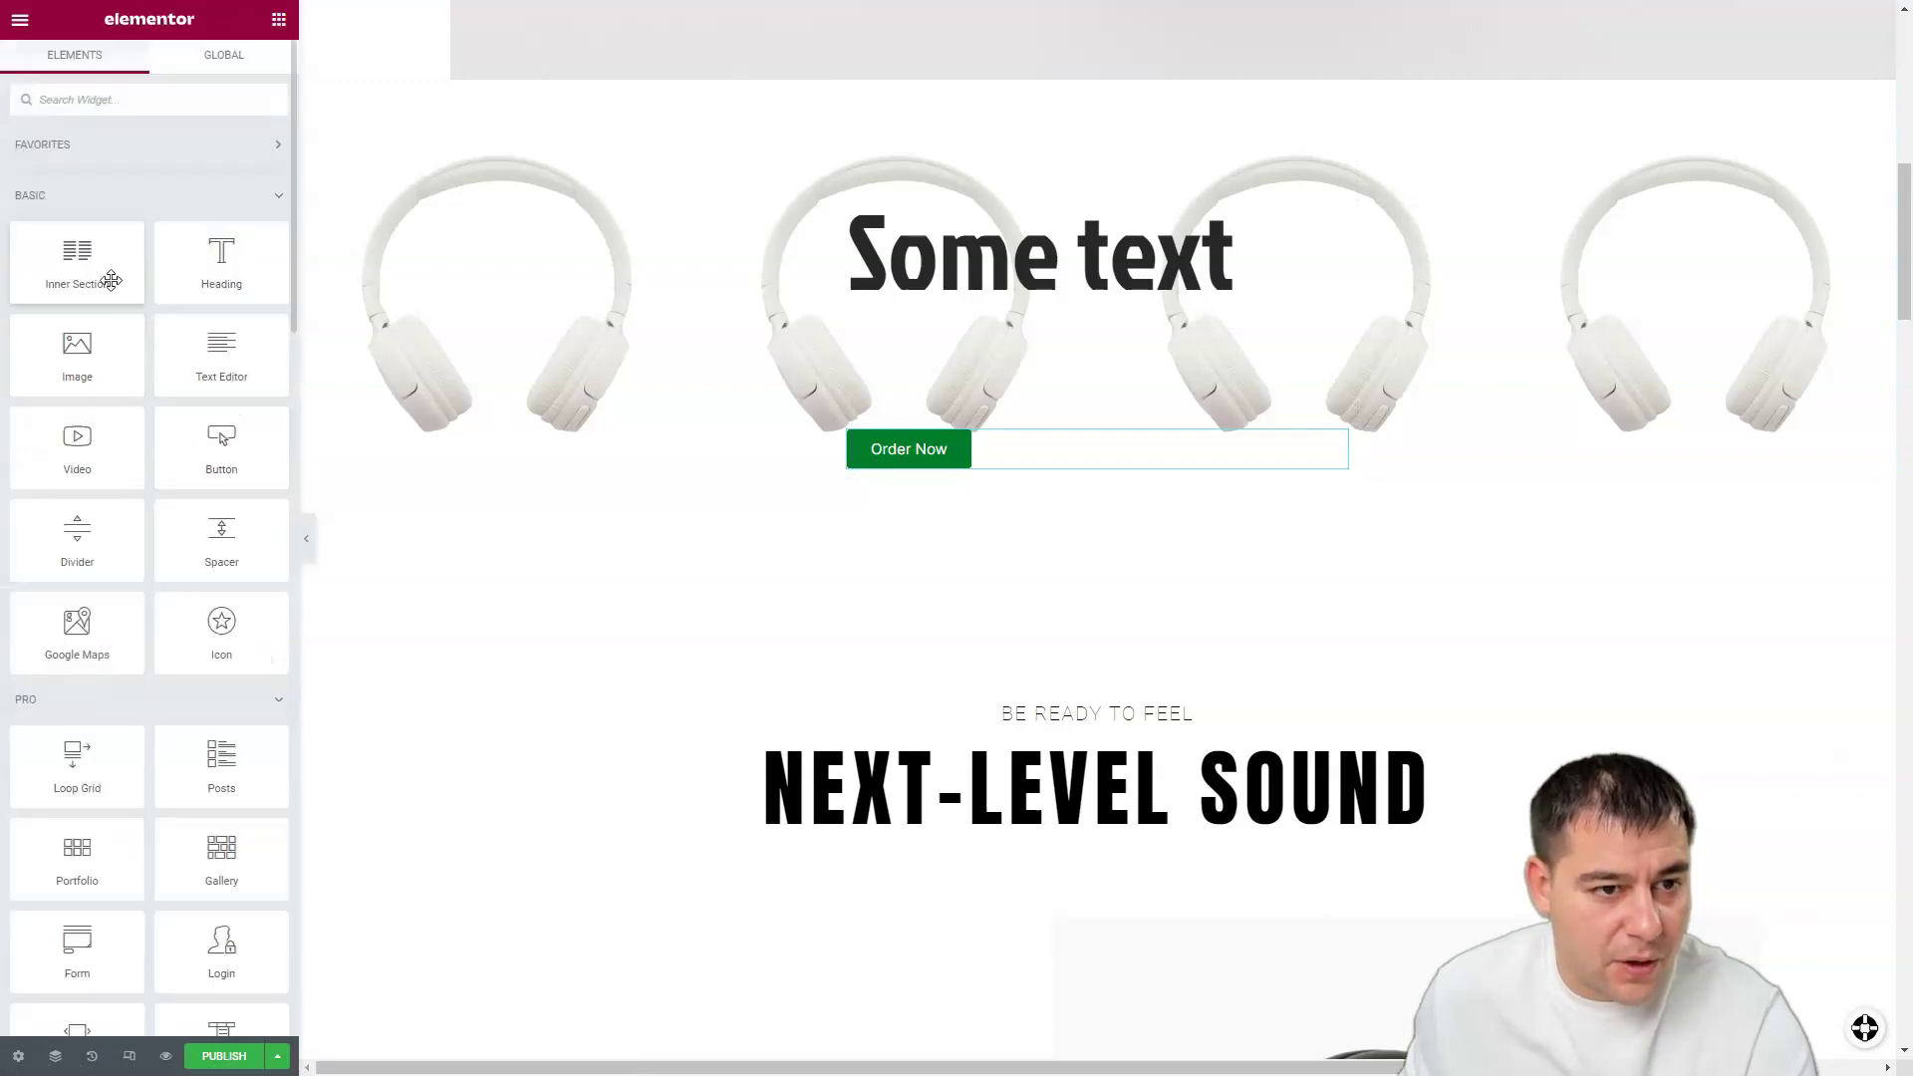
pyautogui.moveTo(216, 535); pyautogui.dragTo(1043, 447)
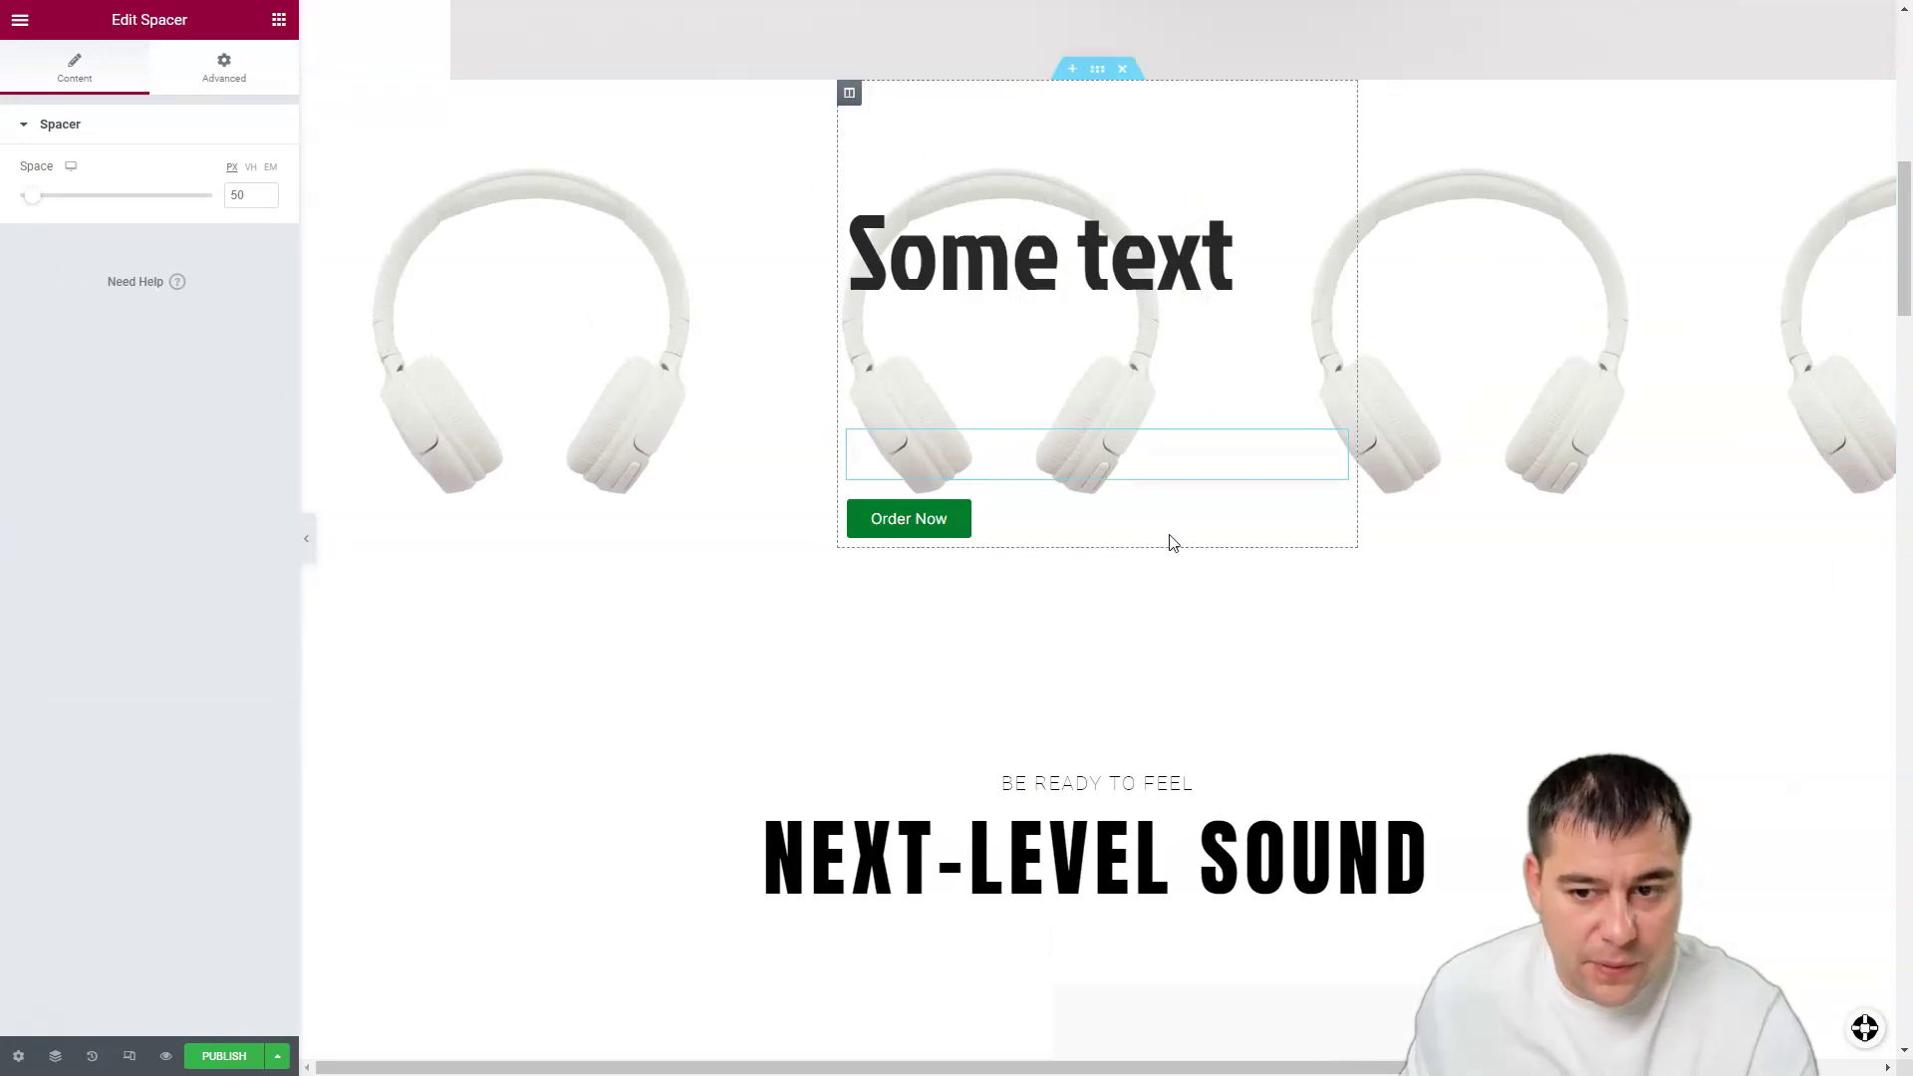
pyautogui.click(908, 518)
pyautogui.click(129, 72)
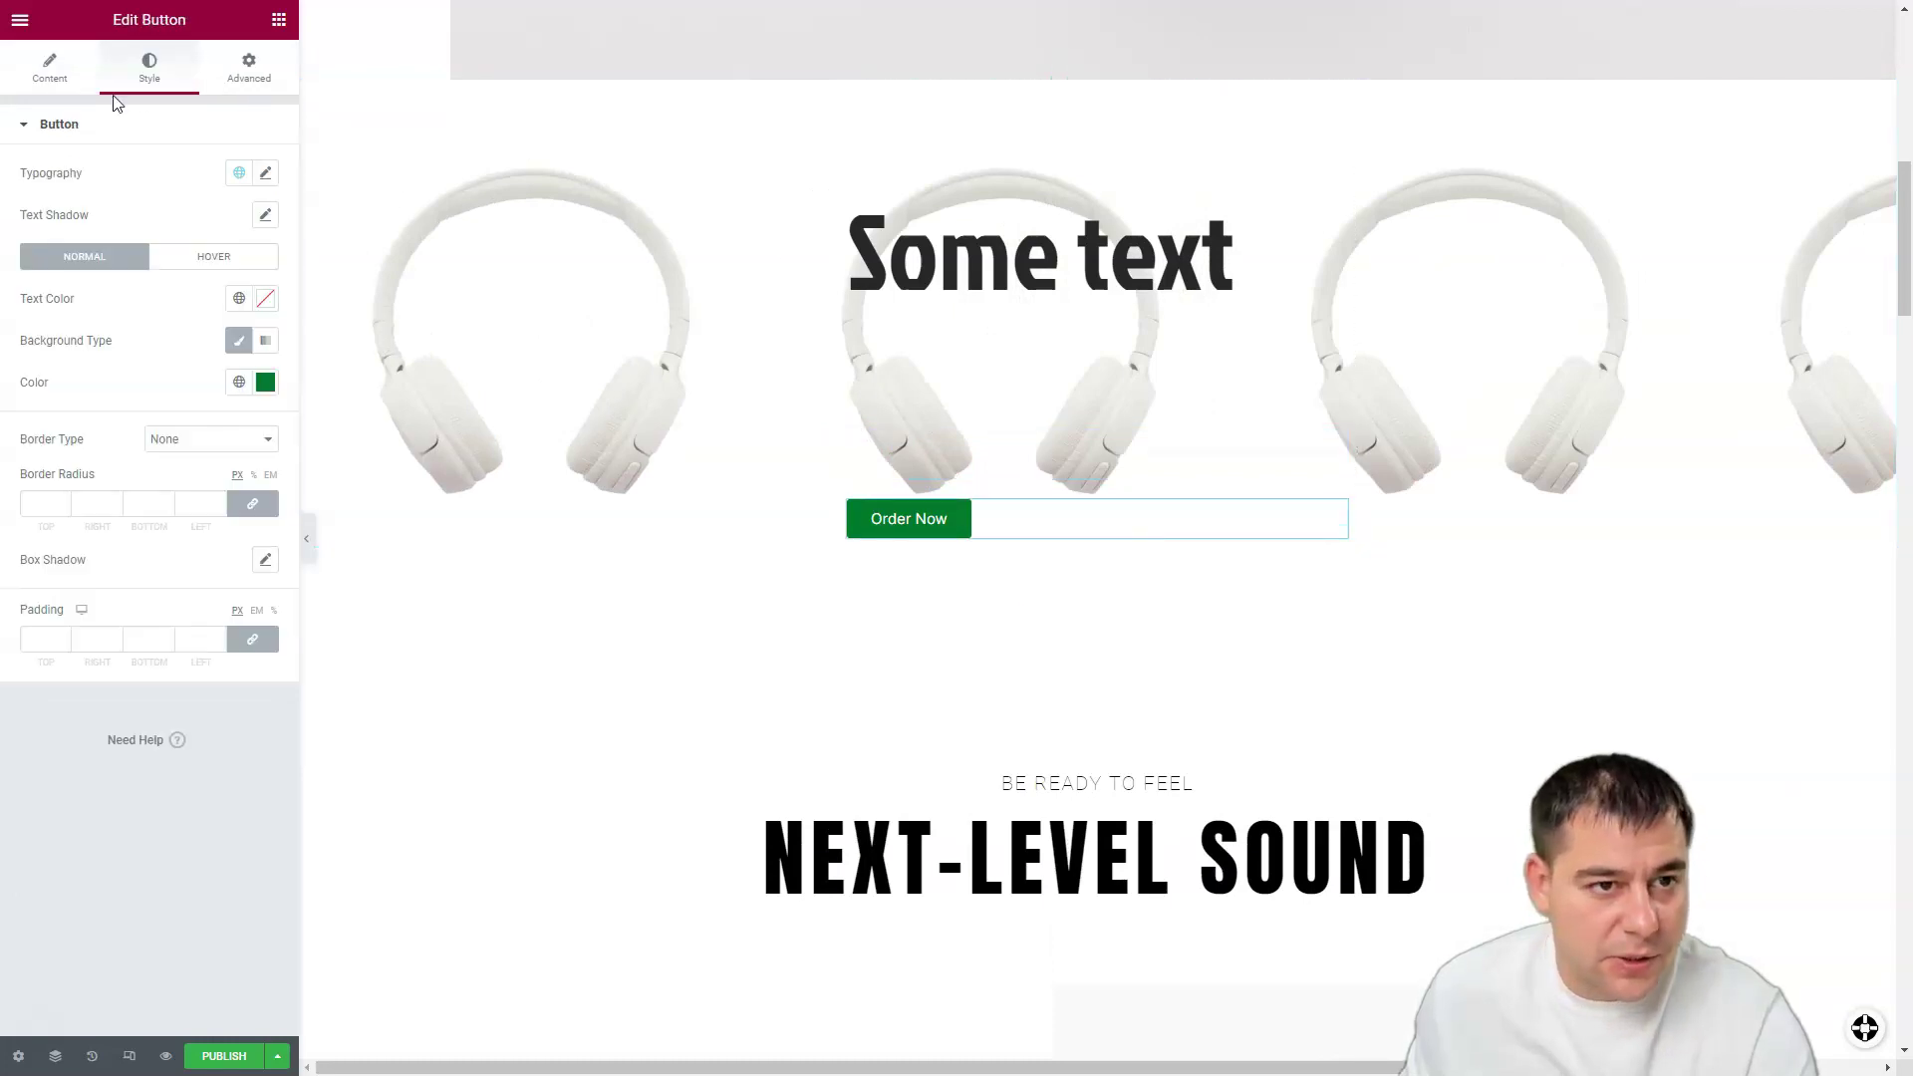
pyautogui.click(53, 87)
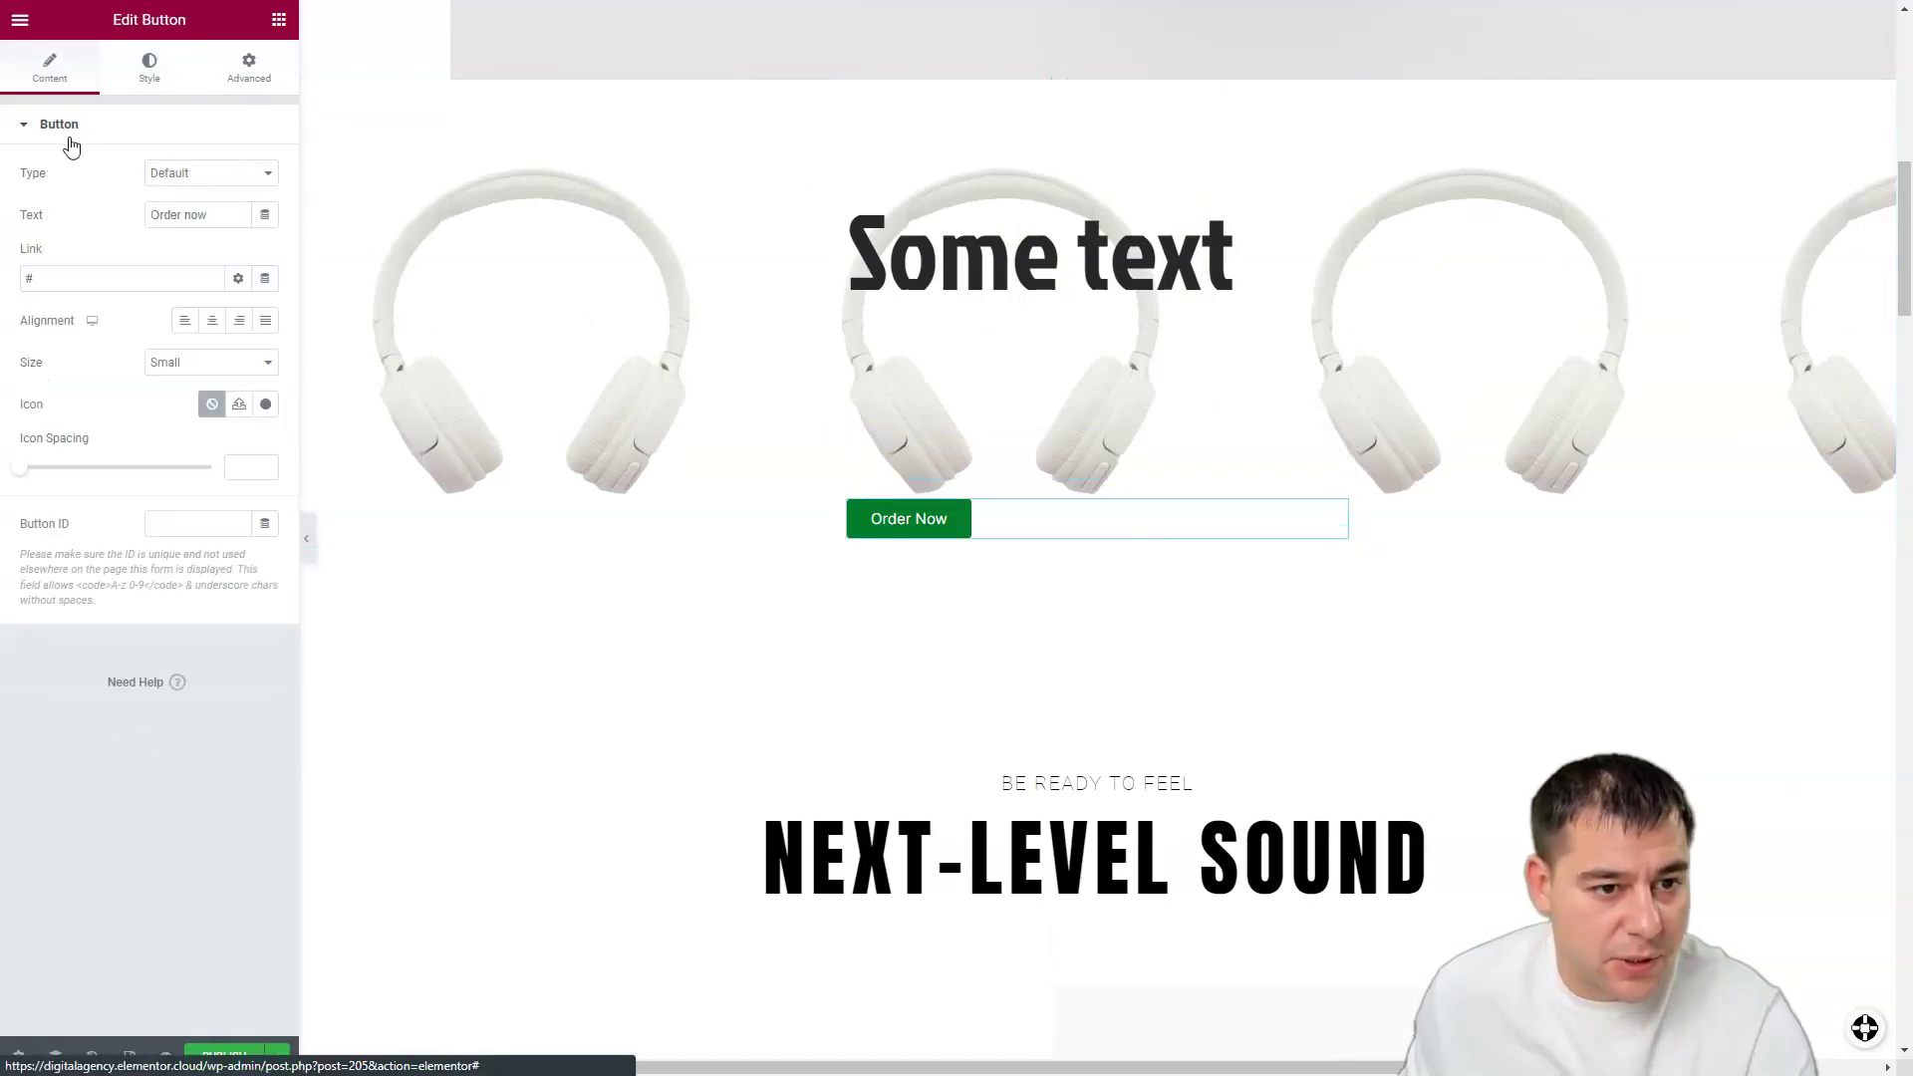
pyautogui.click(212, 321)
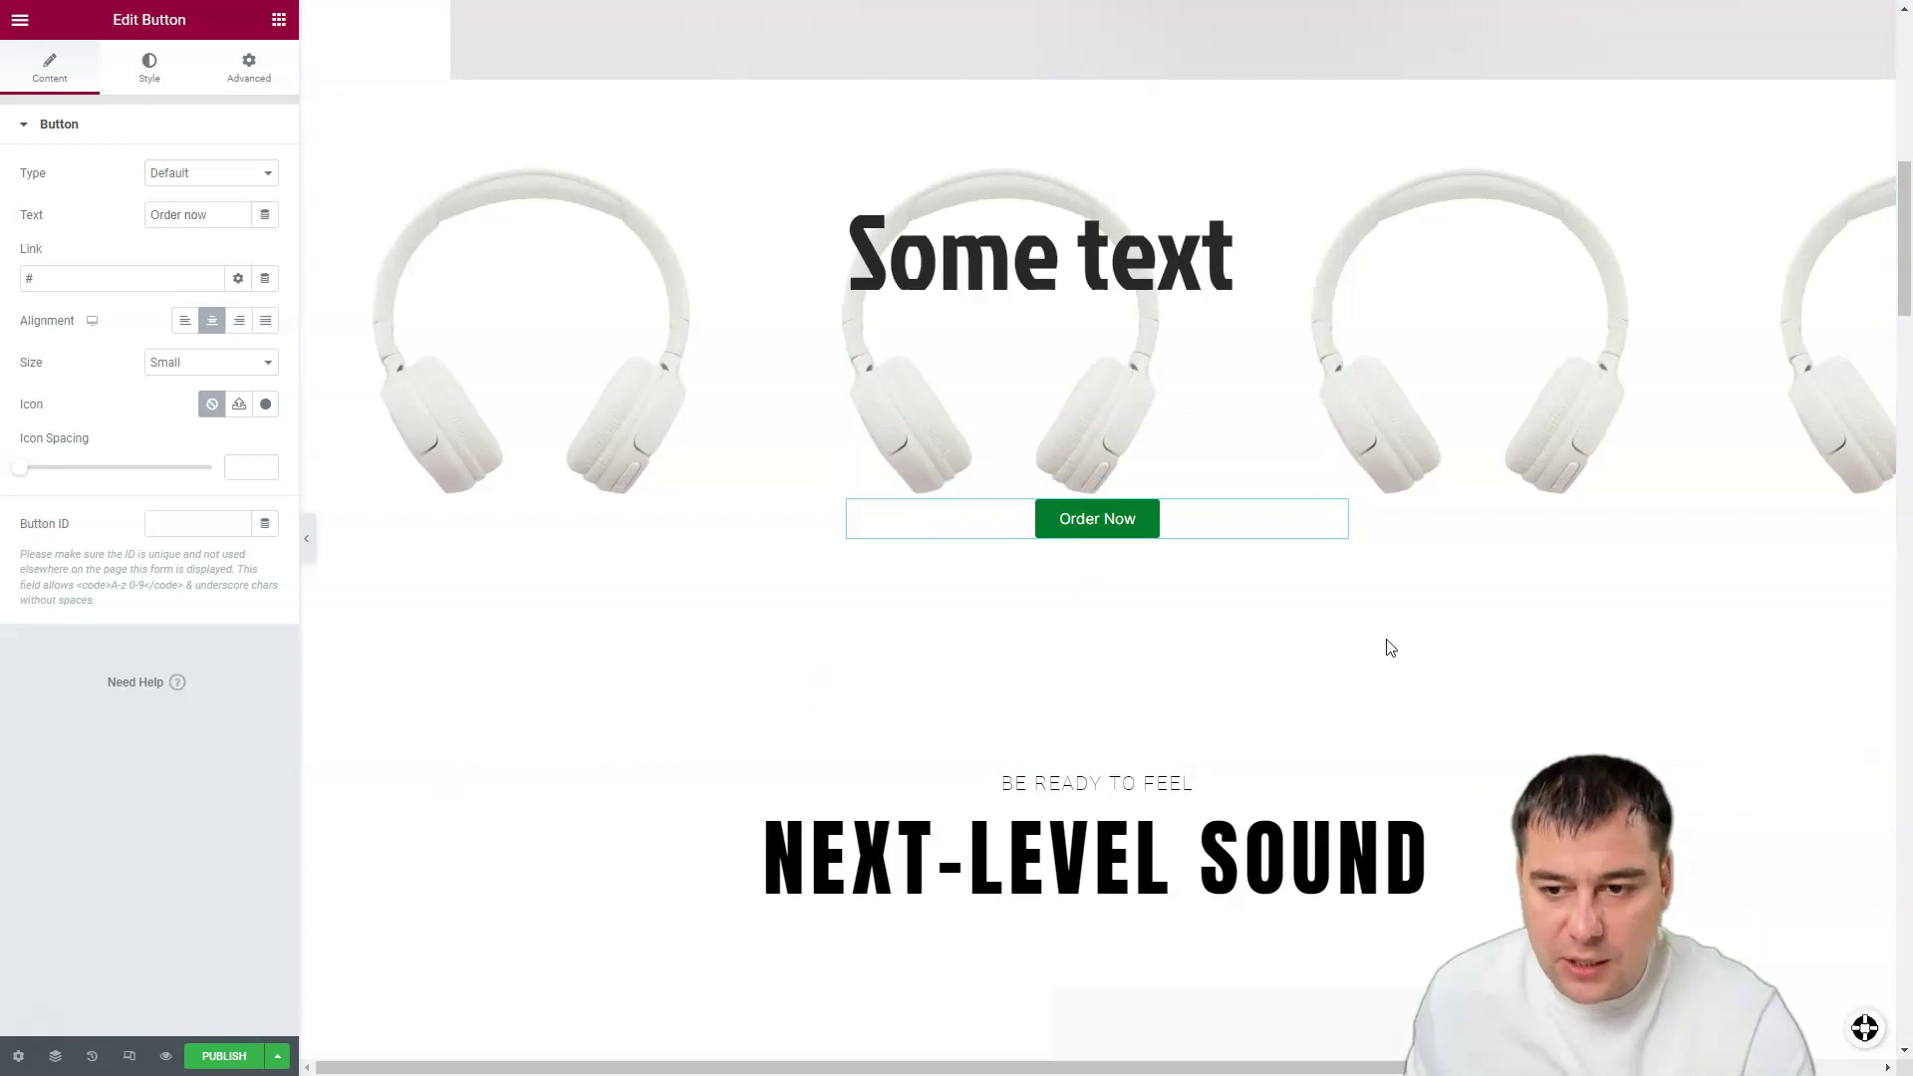
# Step: Examine the remaining template sections below the "Some text" section, including the features, testimonials and final call to action
pyautogui.scroll(-2, 1385, 649)
pyautogui.scroll(5, 1397, 607)
pyautogui.scroll(-15, 1379, 598)
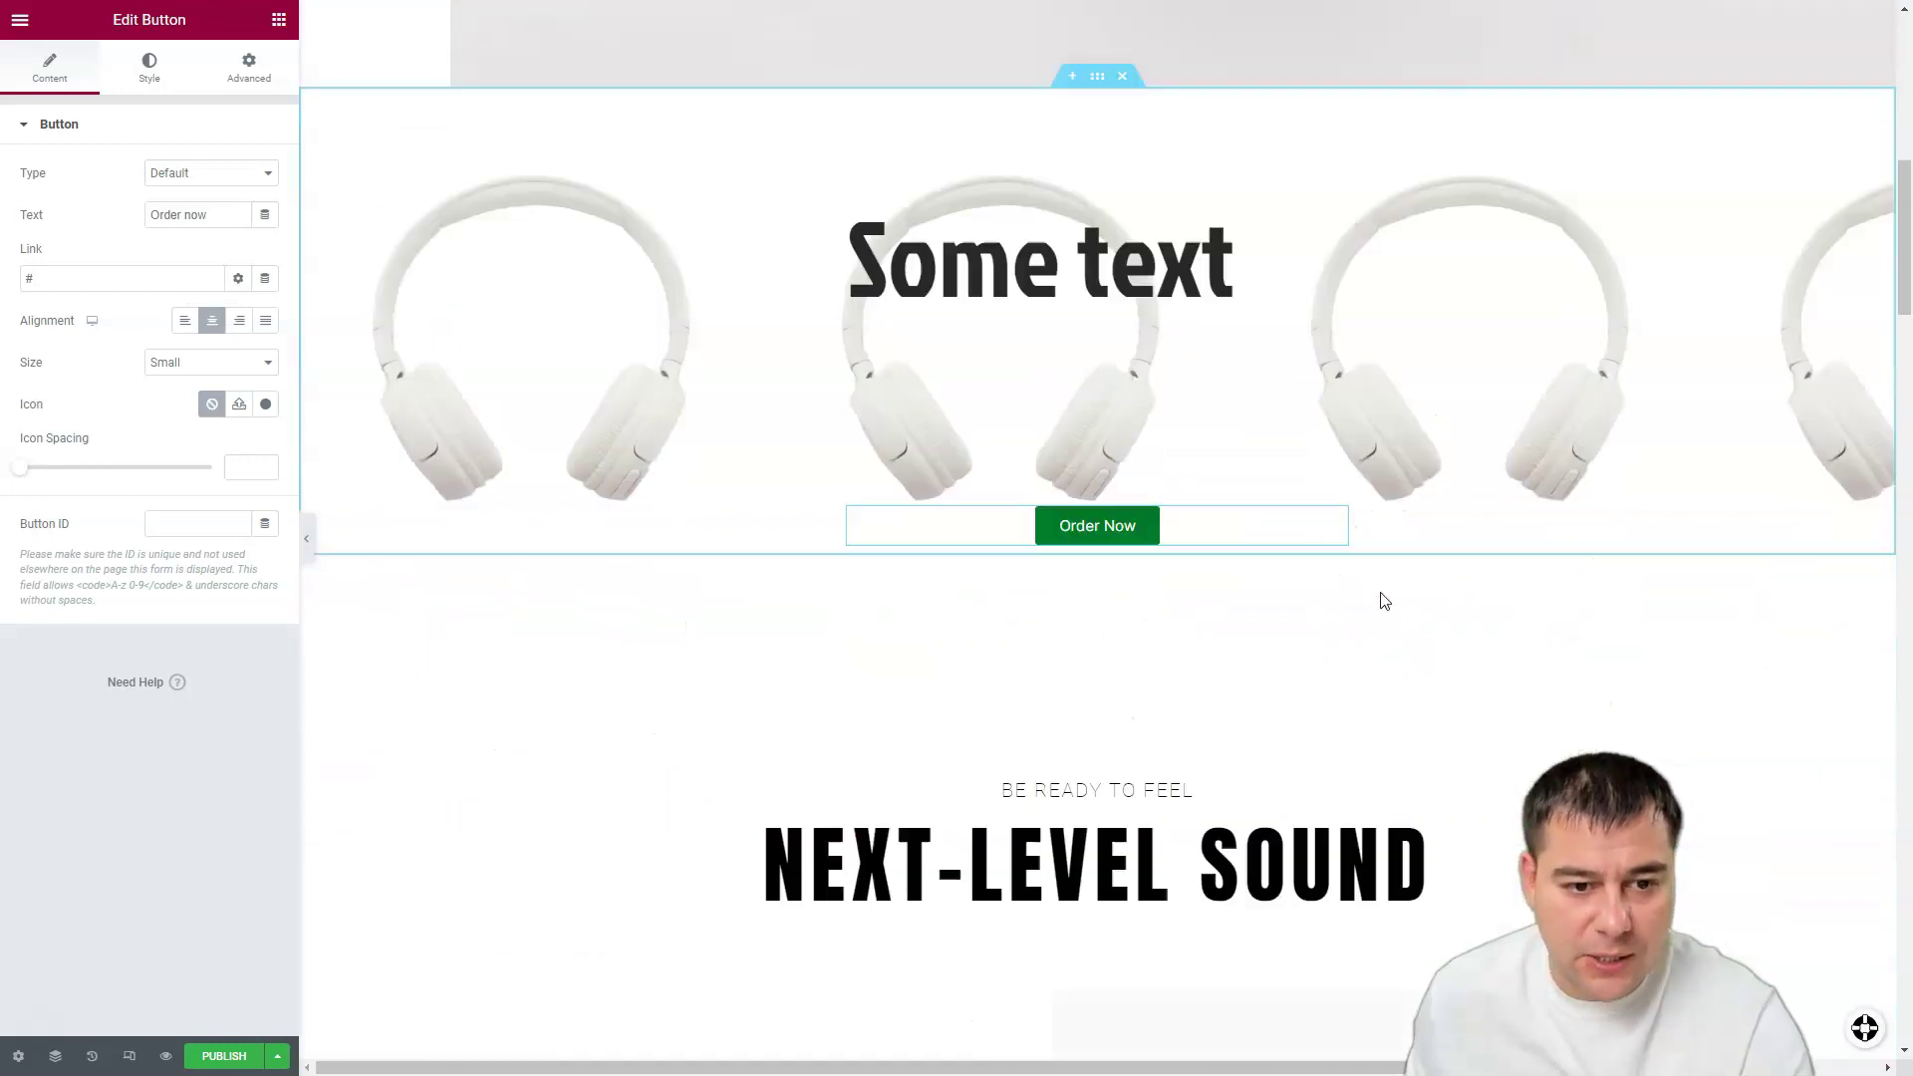
pyautogui.scroll(-5, 1384, 595)
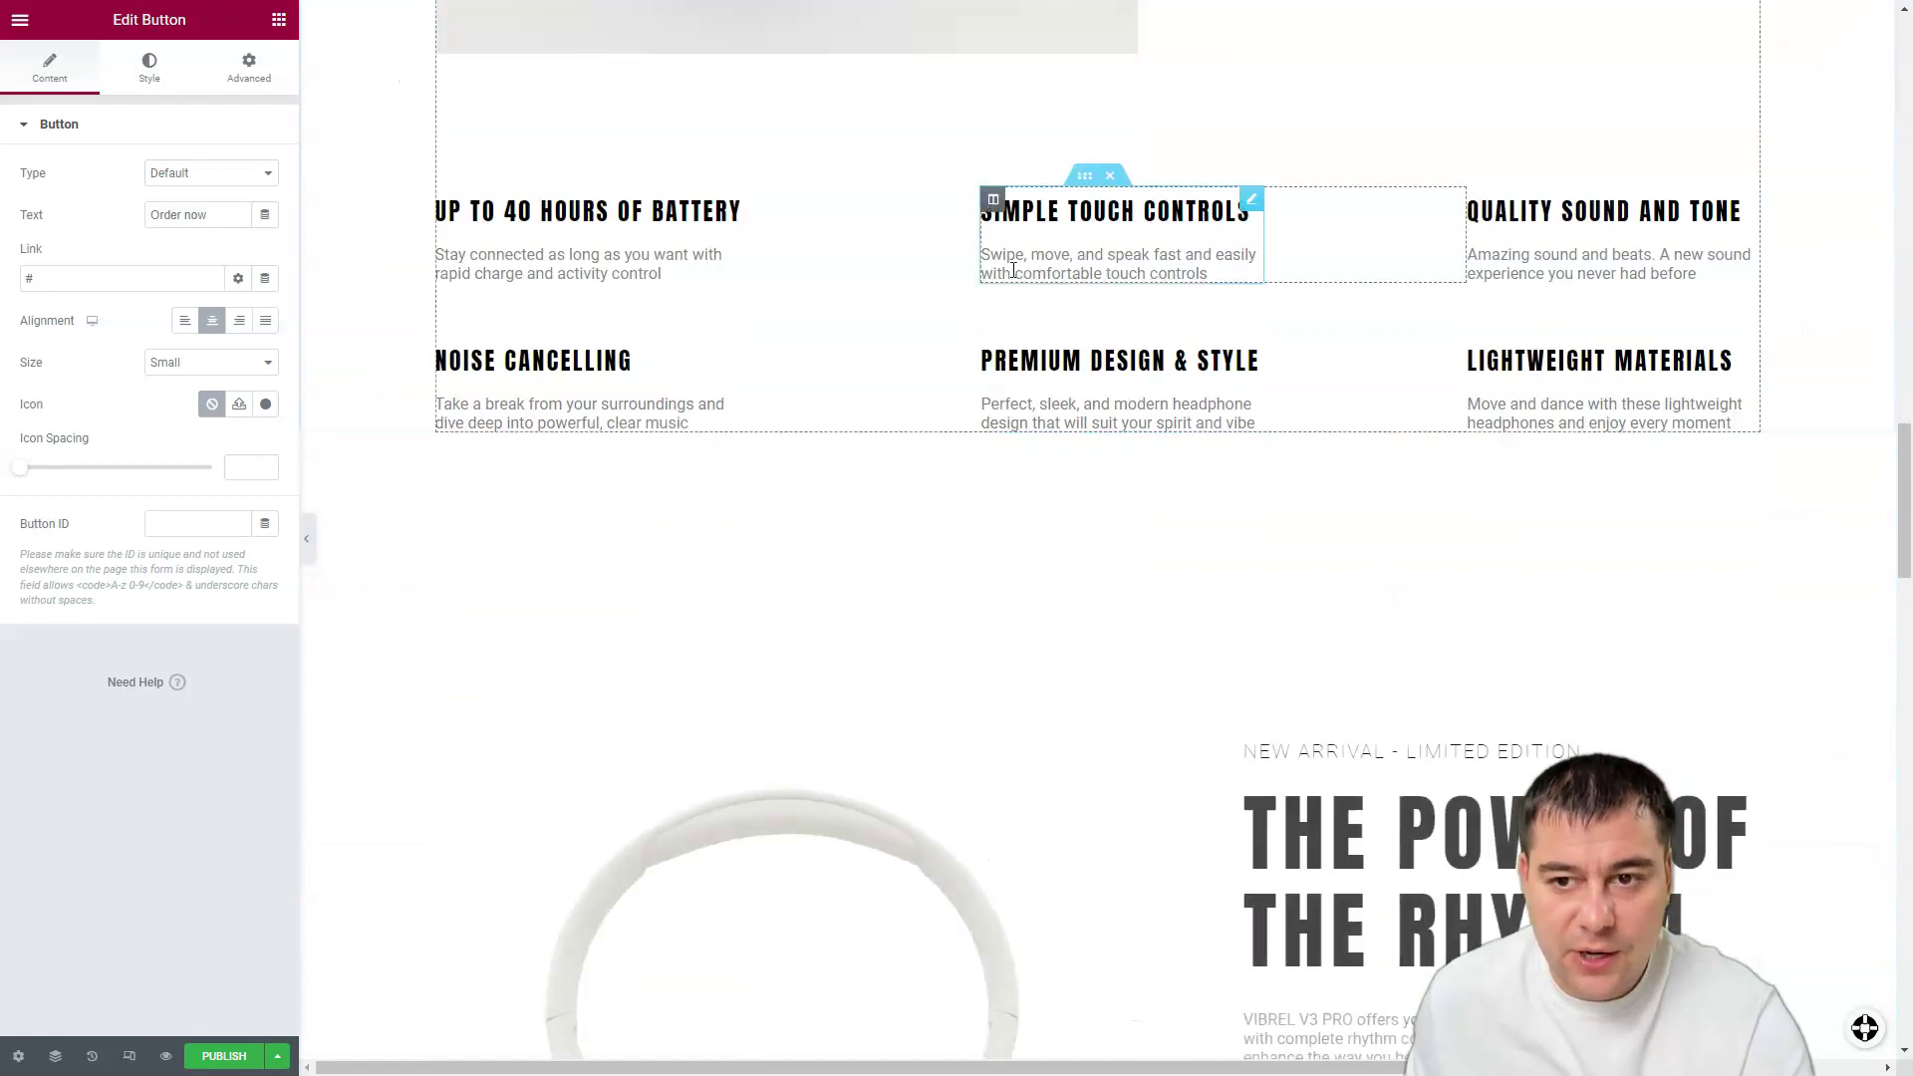
pyautogui.scroll(-14, 1205, 398)
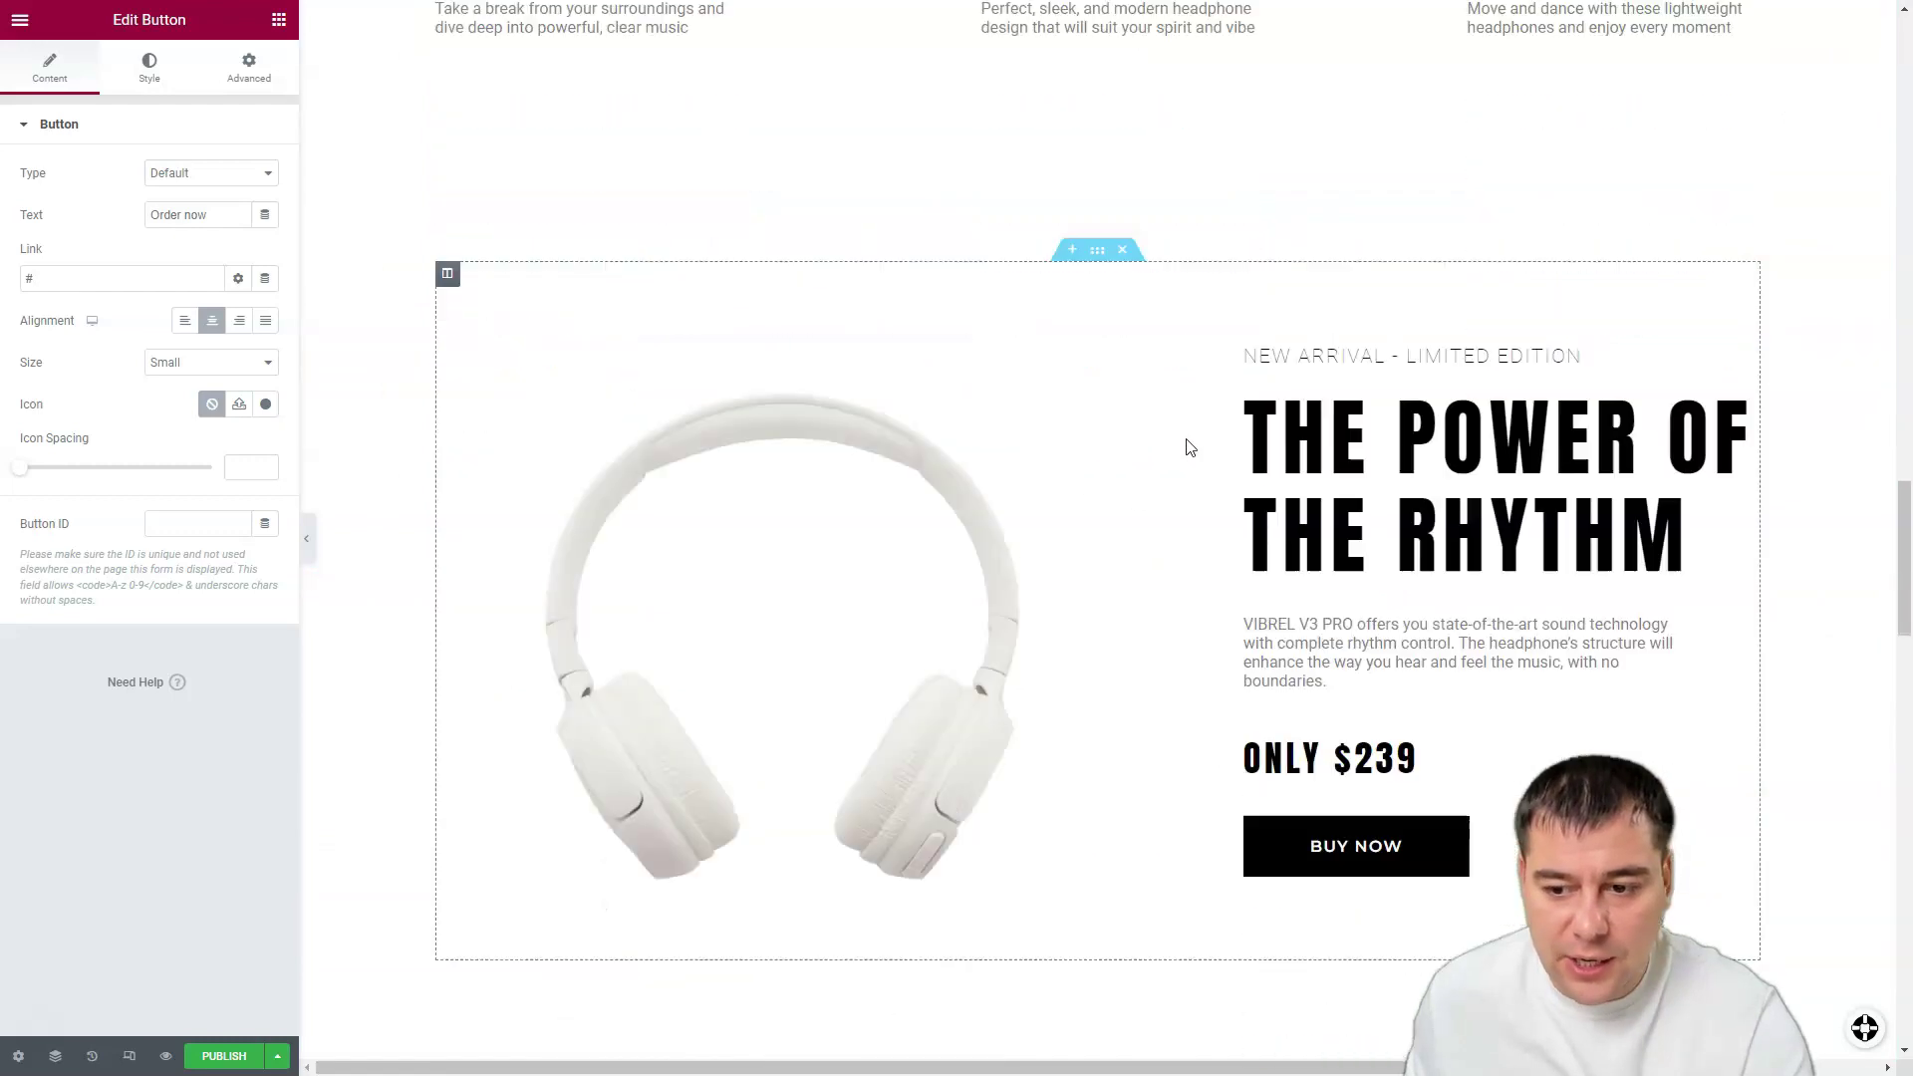
pyautogui.scroll(-9, 1208, 379)
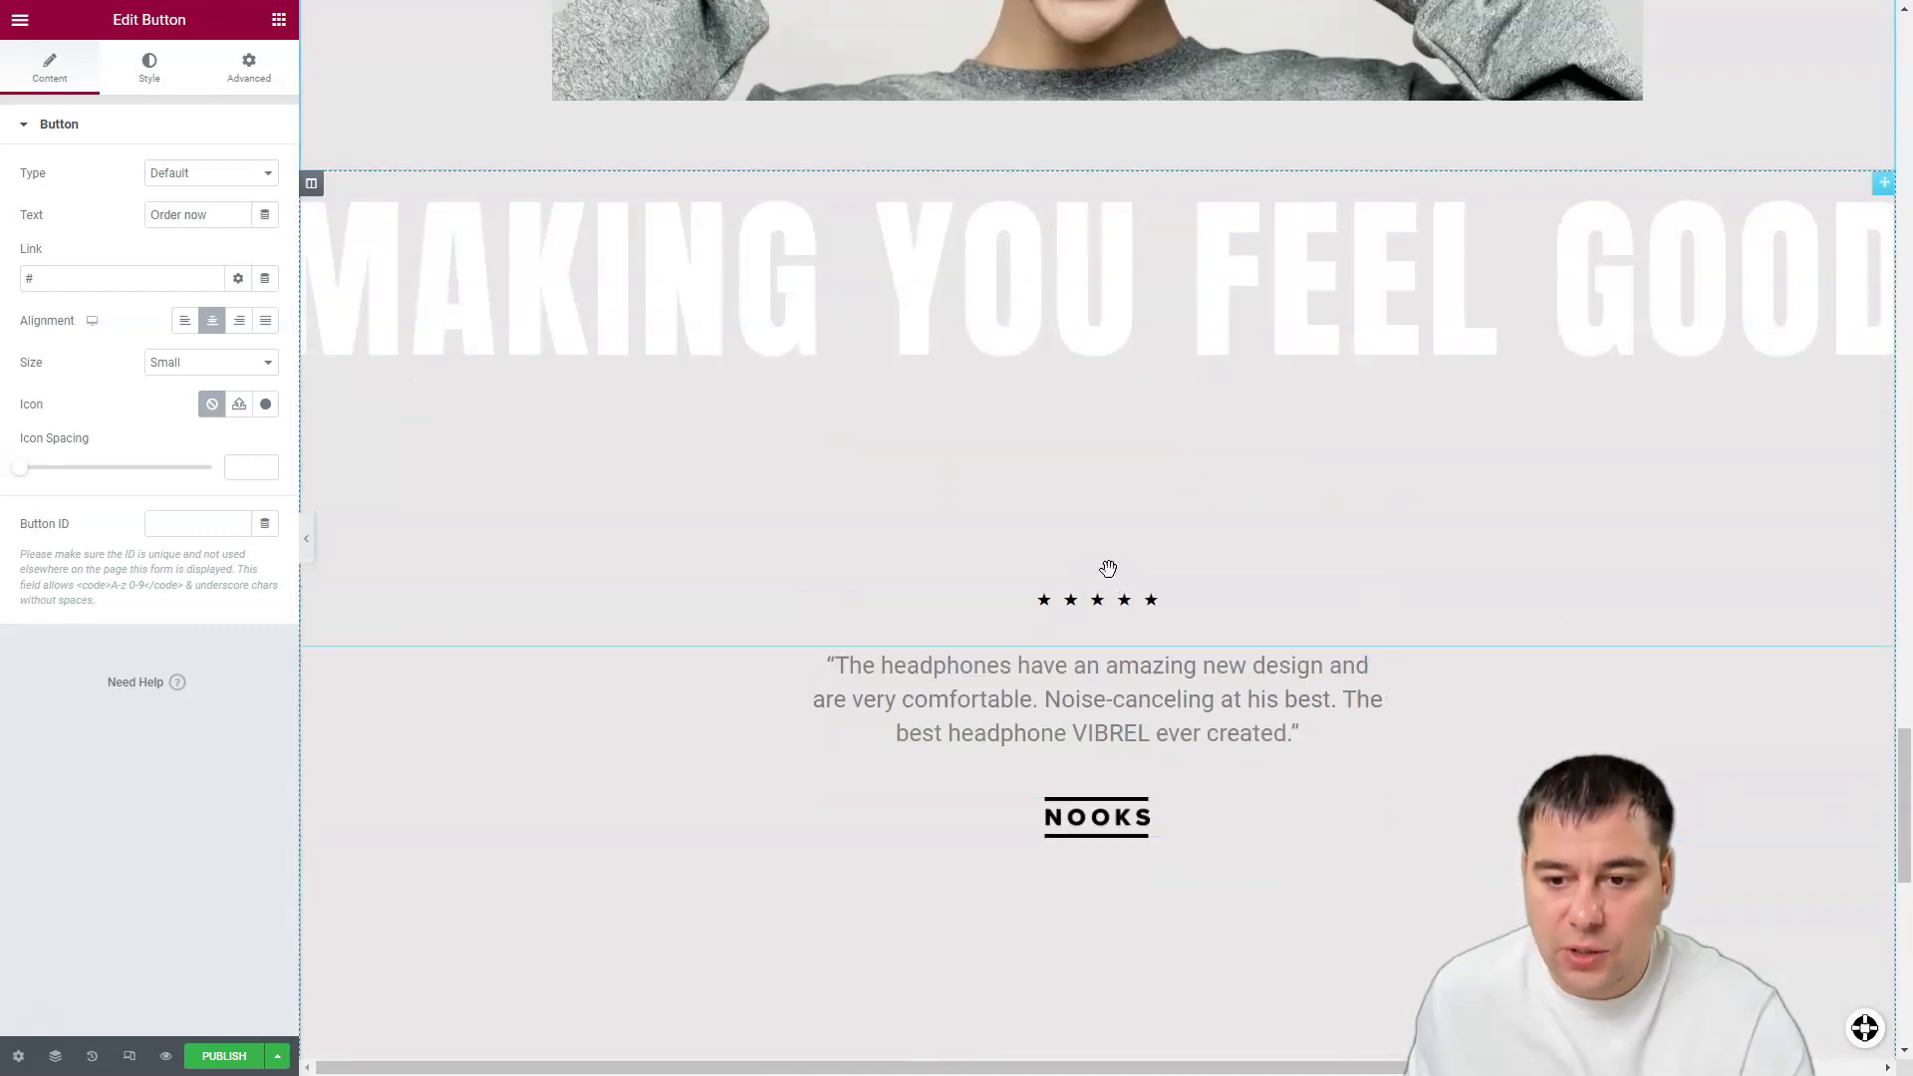
pyautogui.click(1110, 576)
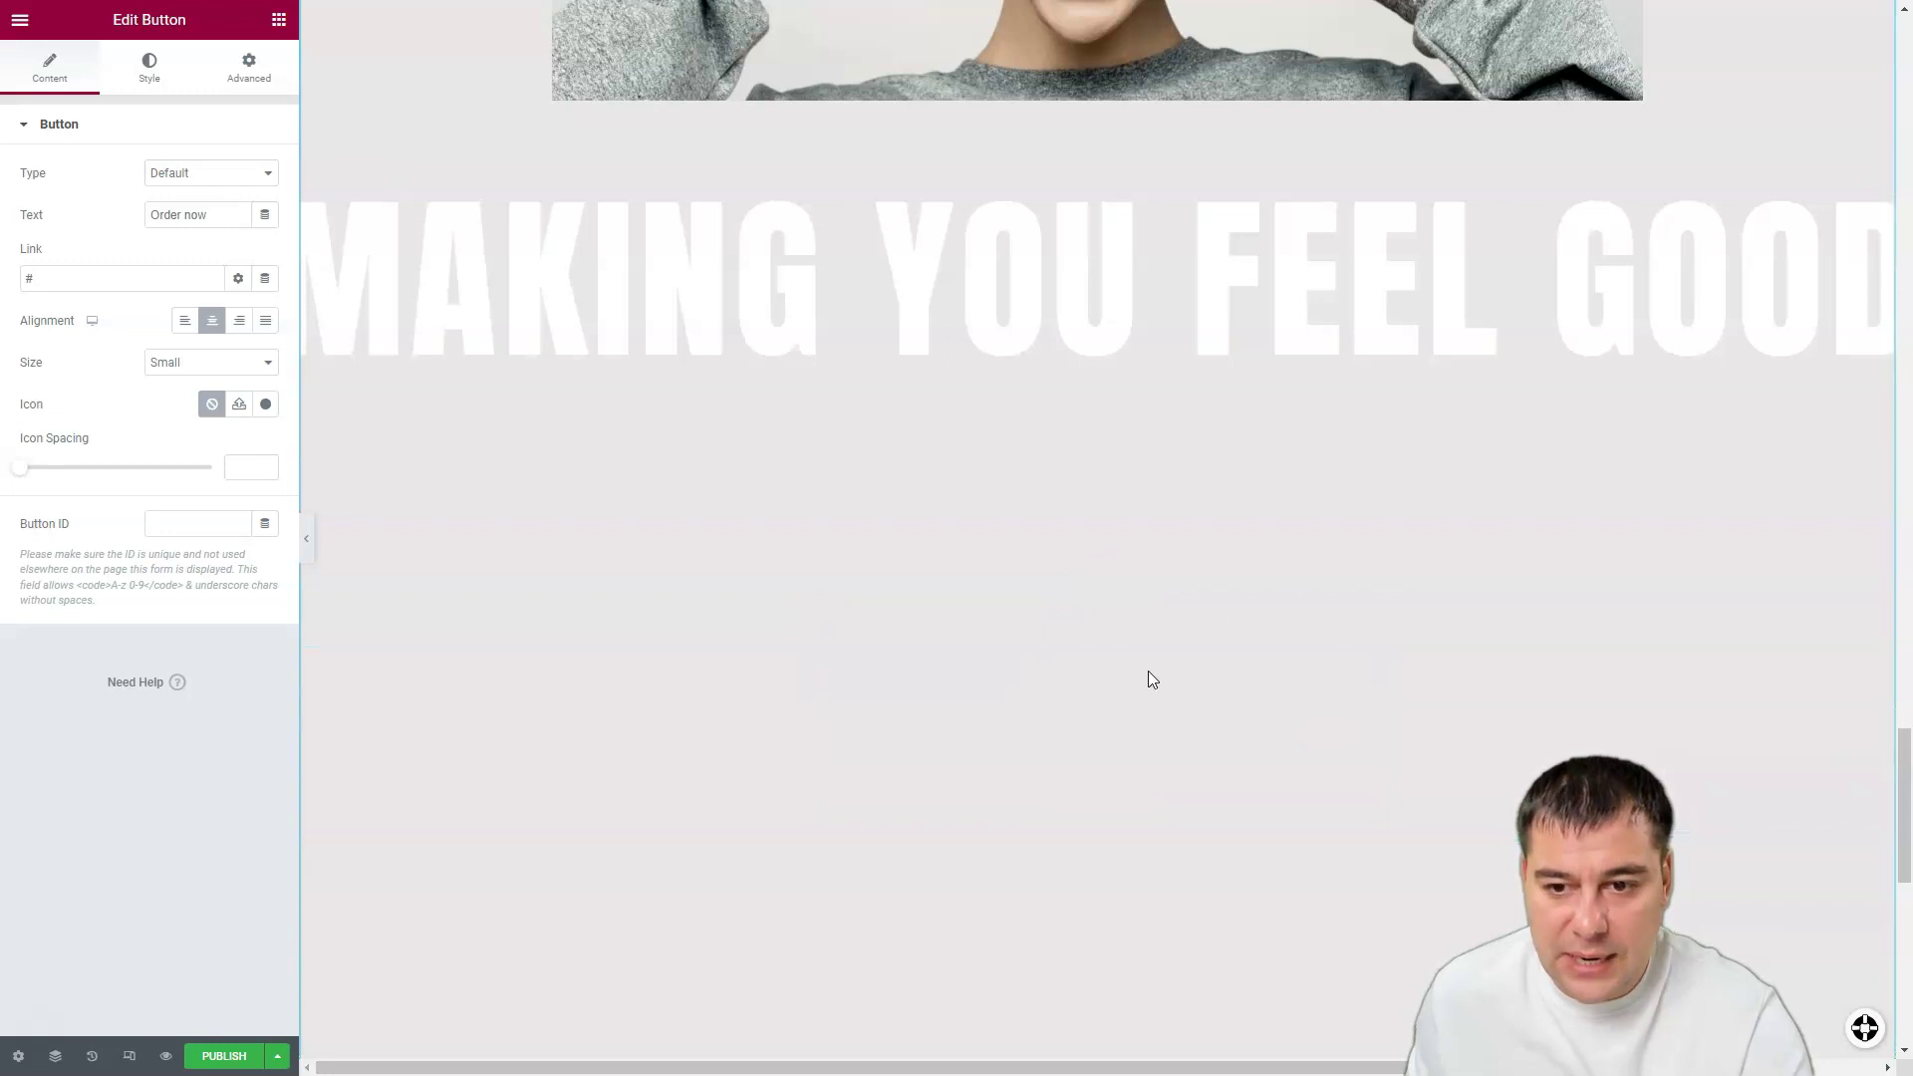
pyautogui.scroll(-3, 1161, 663)
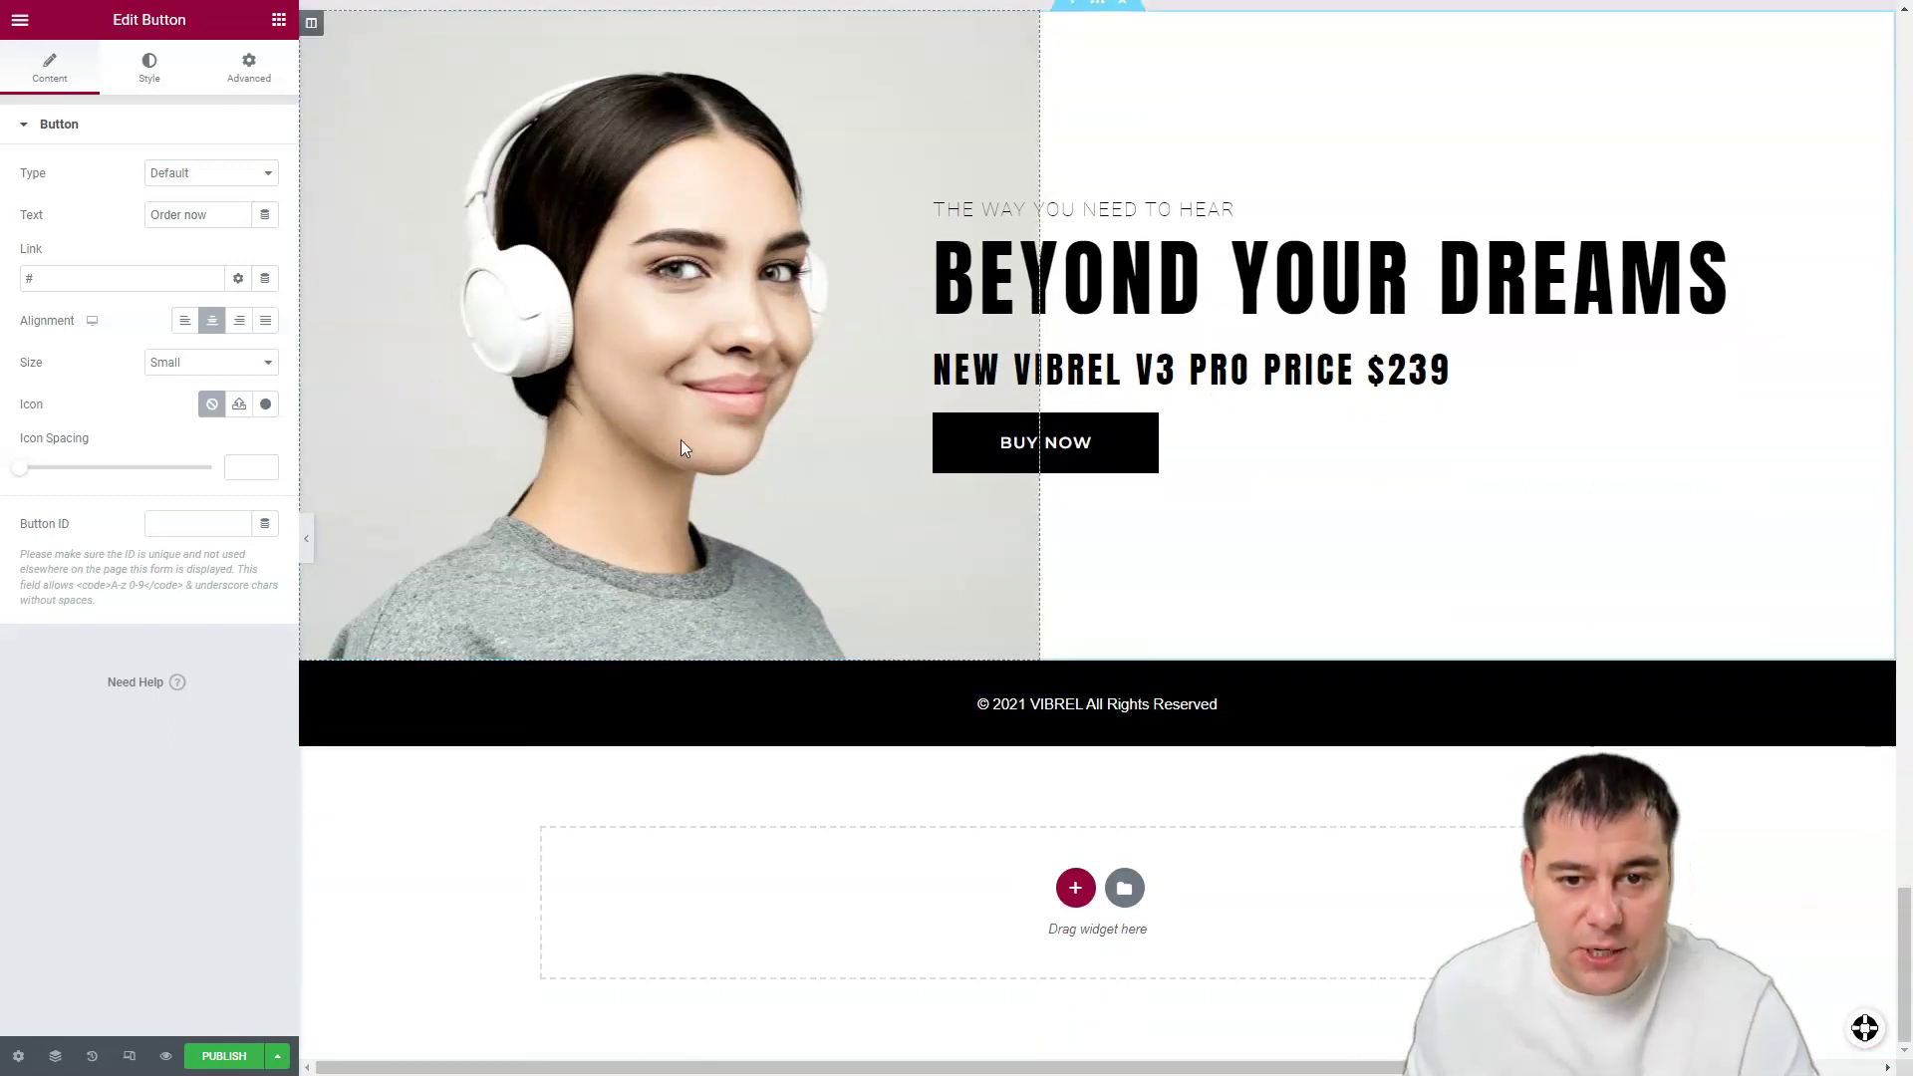
# Step: Replace the background image of the "Beyond Your Dreams" section's image column with video-cover-img.jpg from the media library
pyautogui.scroll(4, 691, 454)
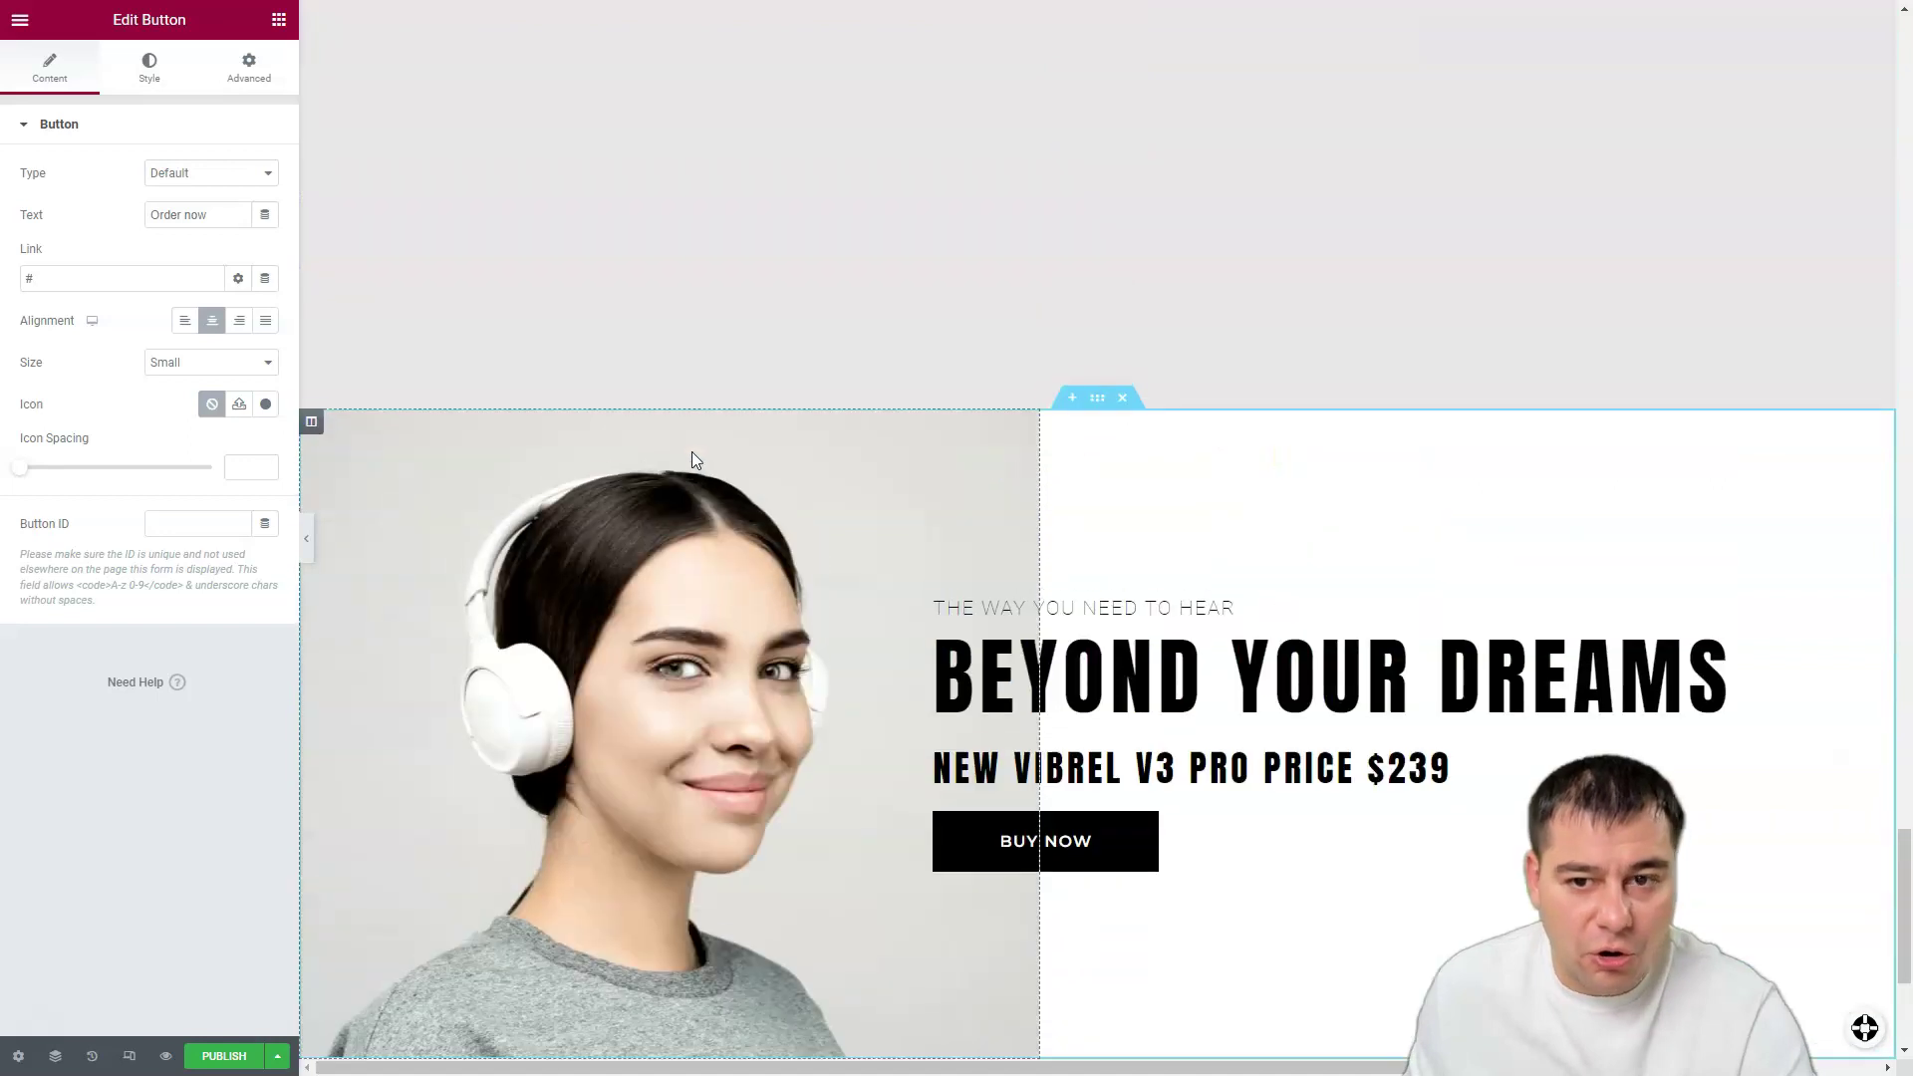
pyautogui.click(1053, 421)
pyautogui.click(149, 68)
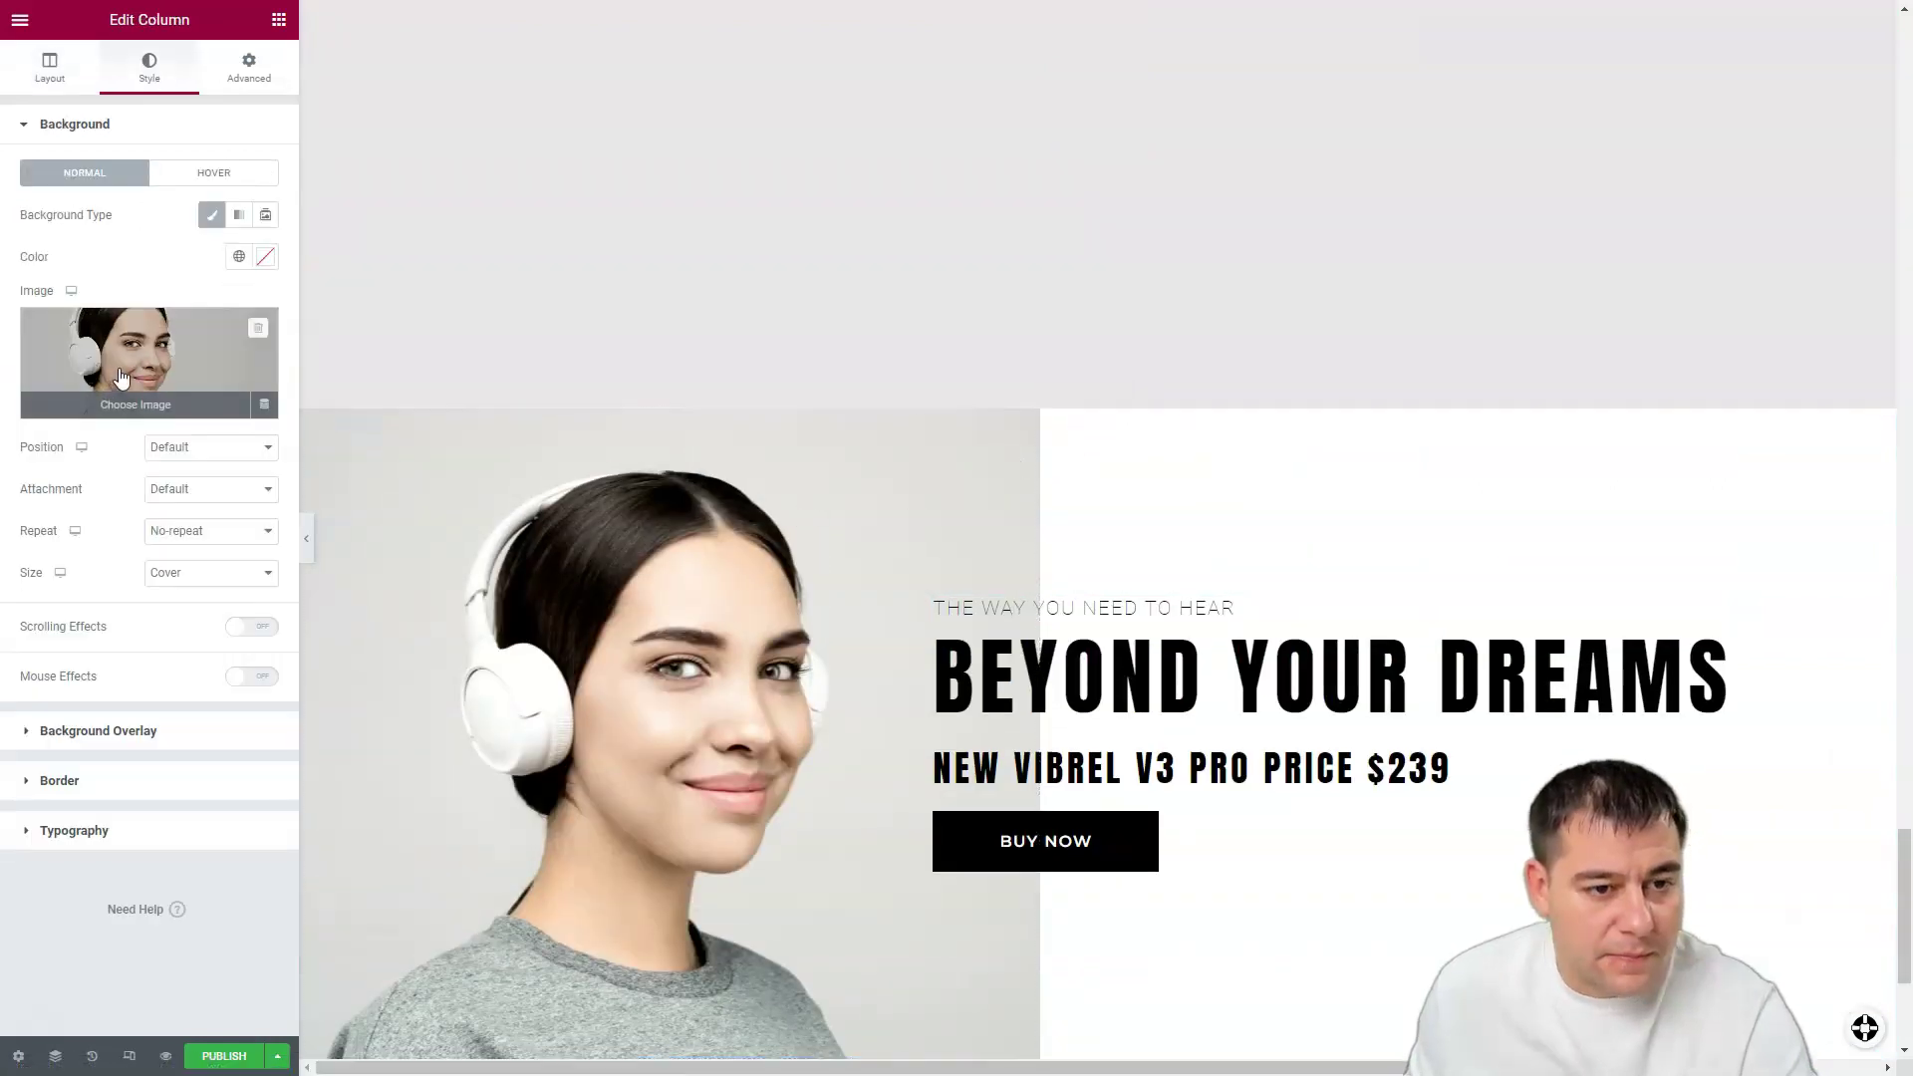
pyautogui.click(138, 407)
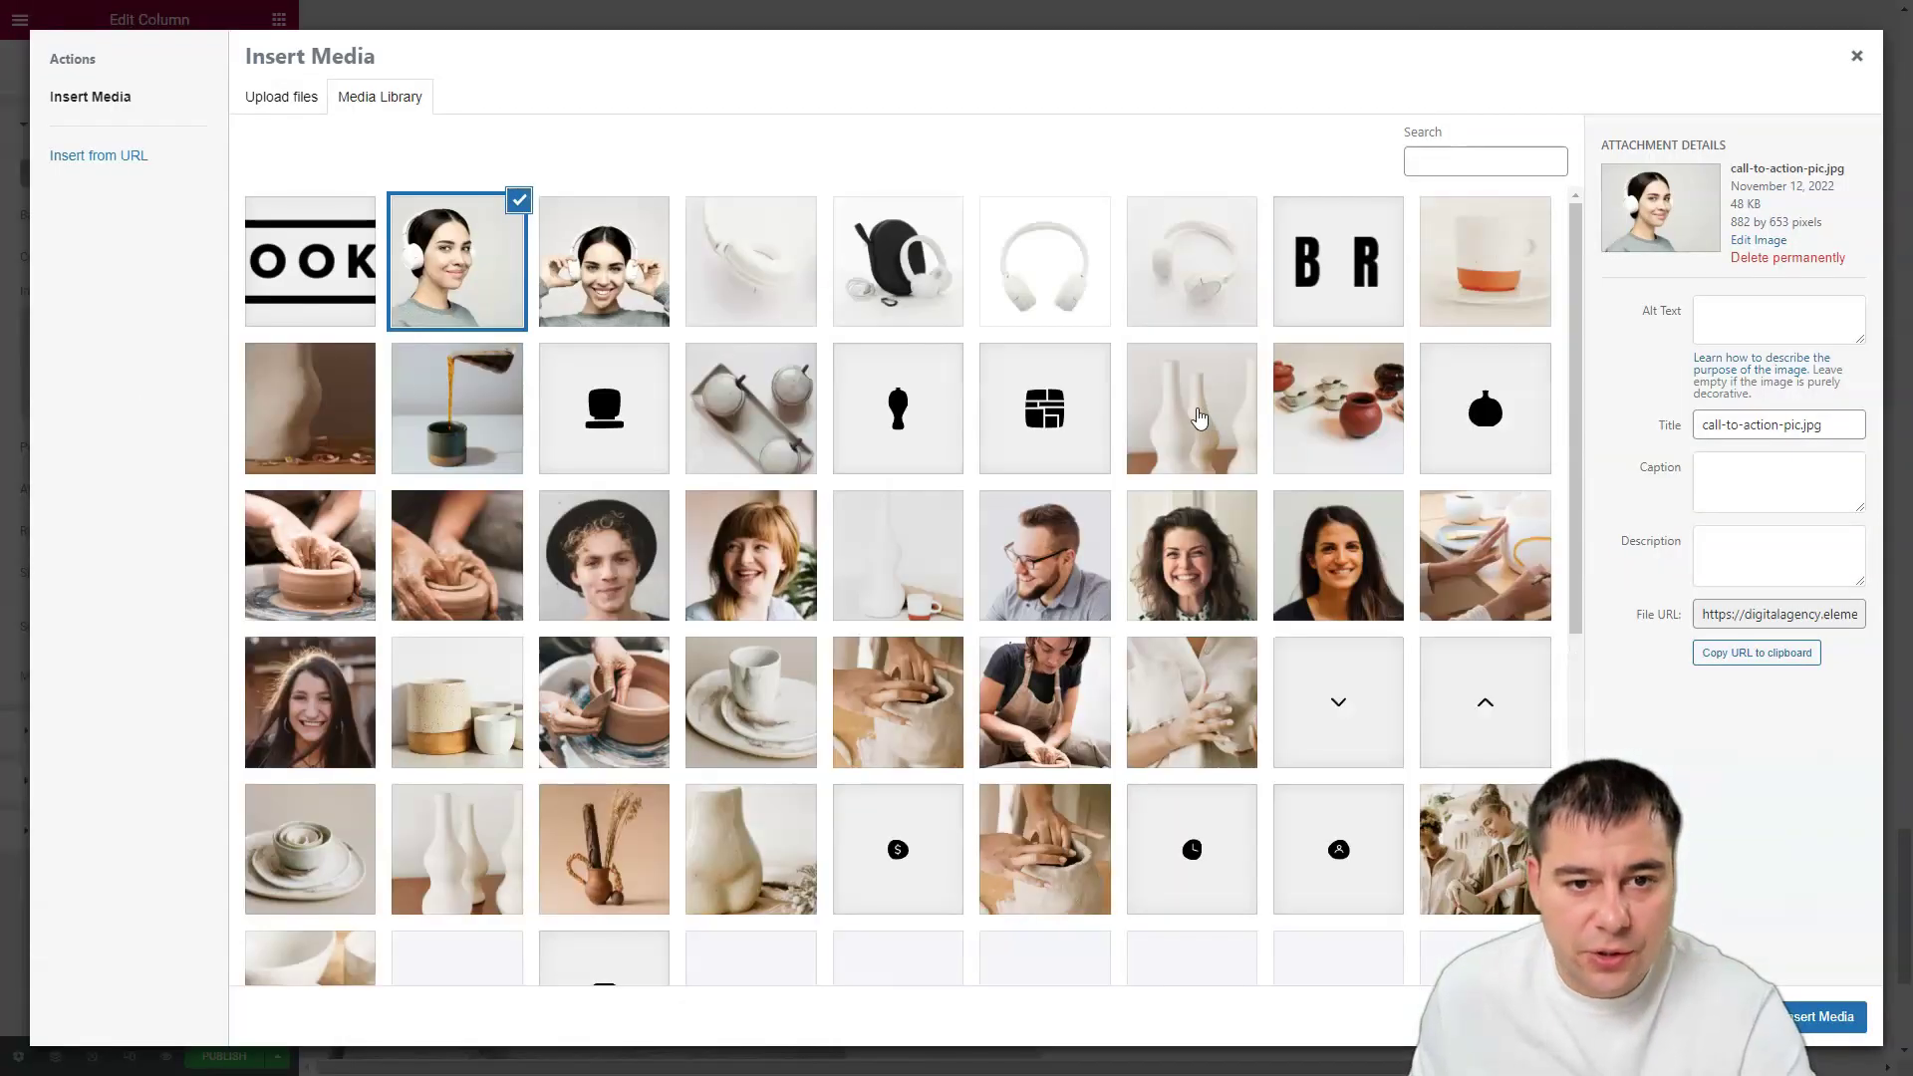
pyautogui.click(613, 301)
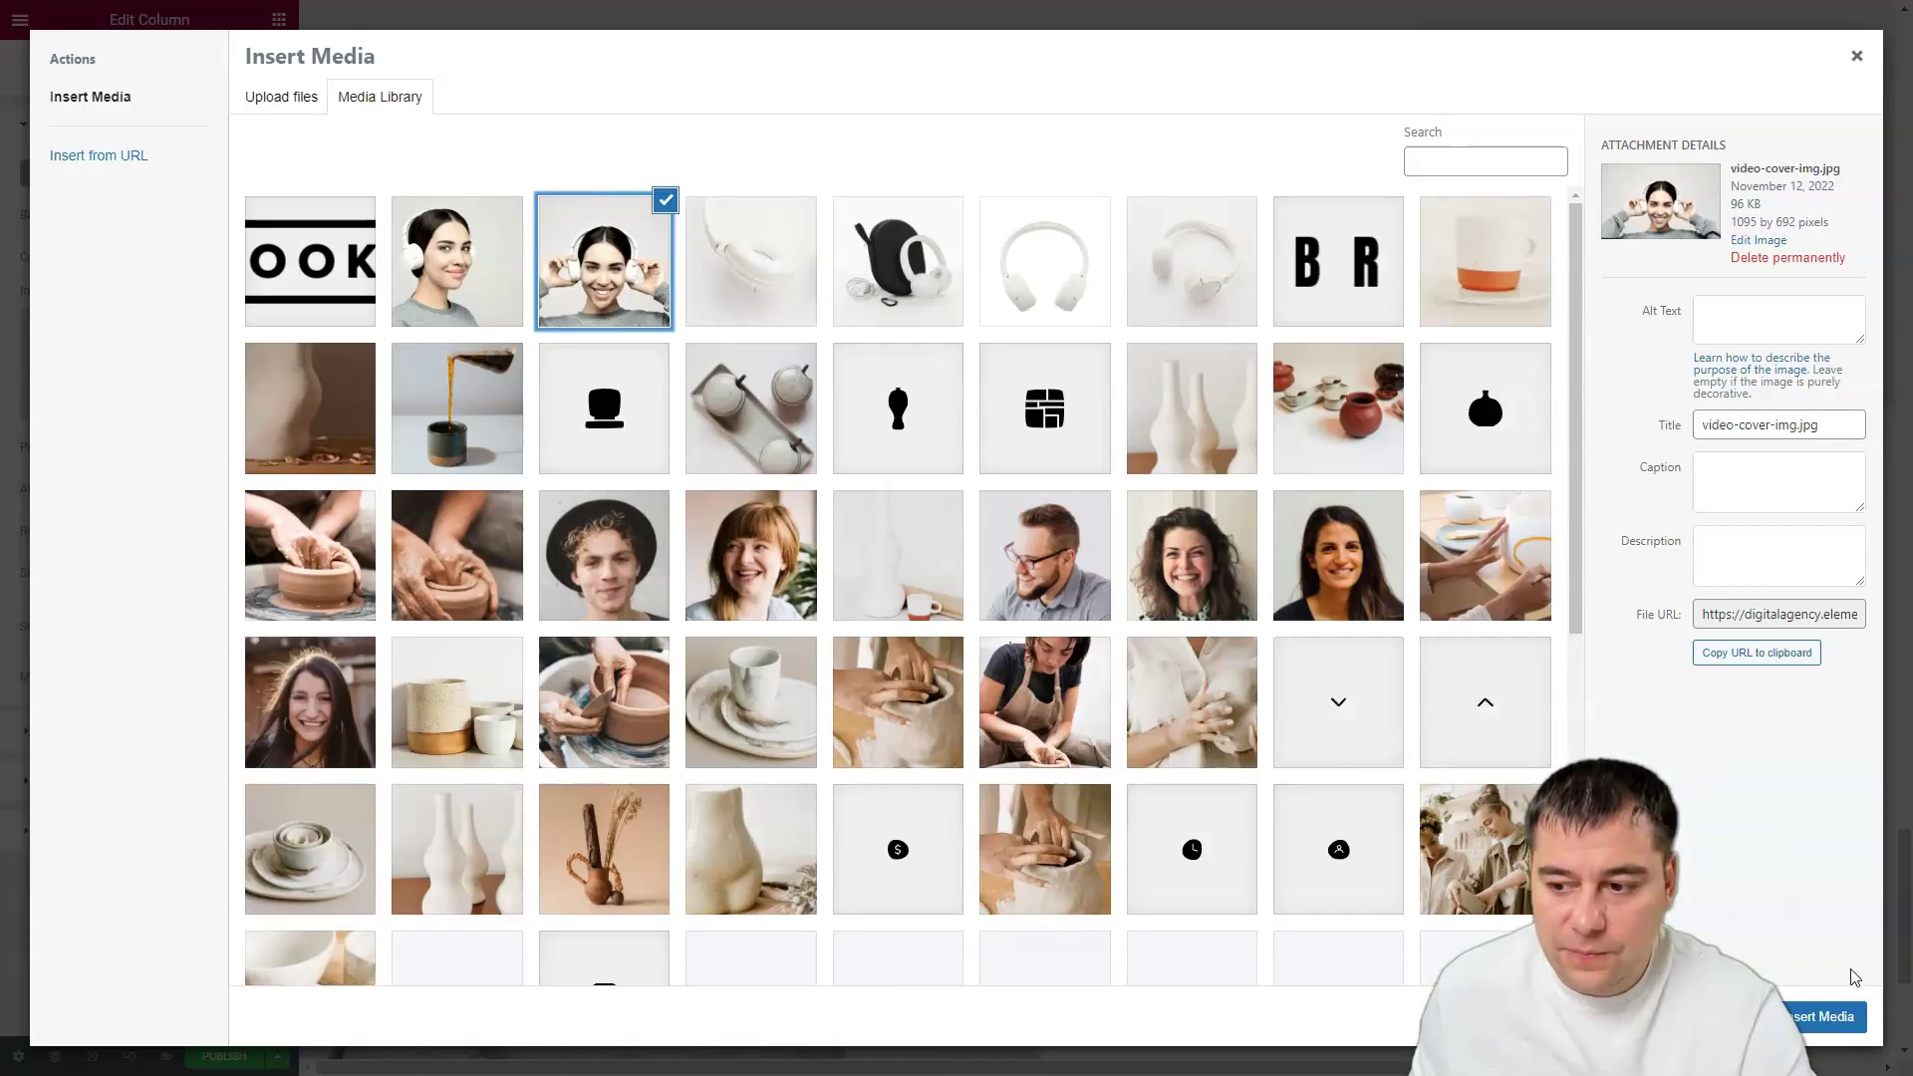
pyautogui.click(1834, 1016)
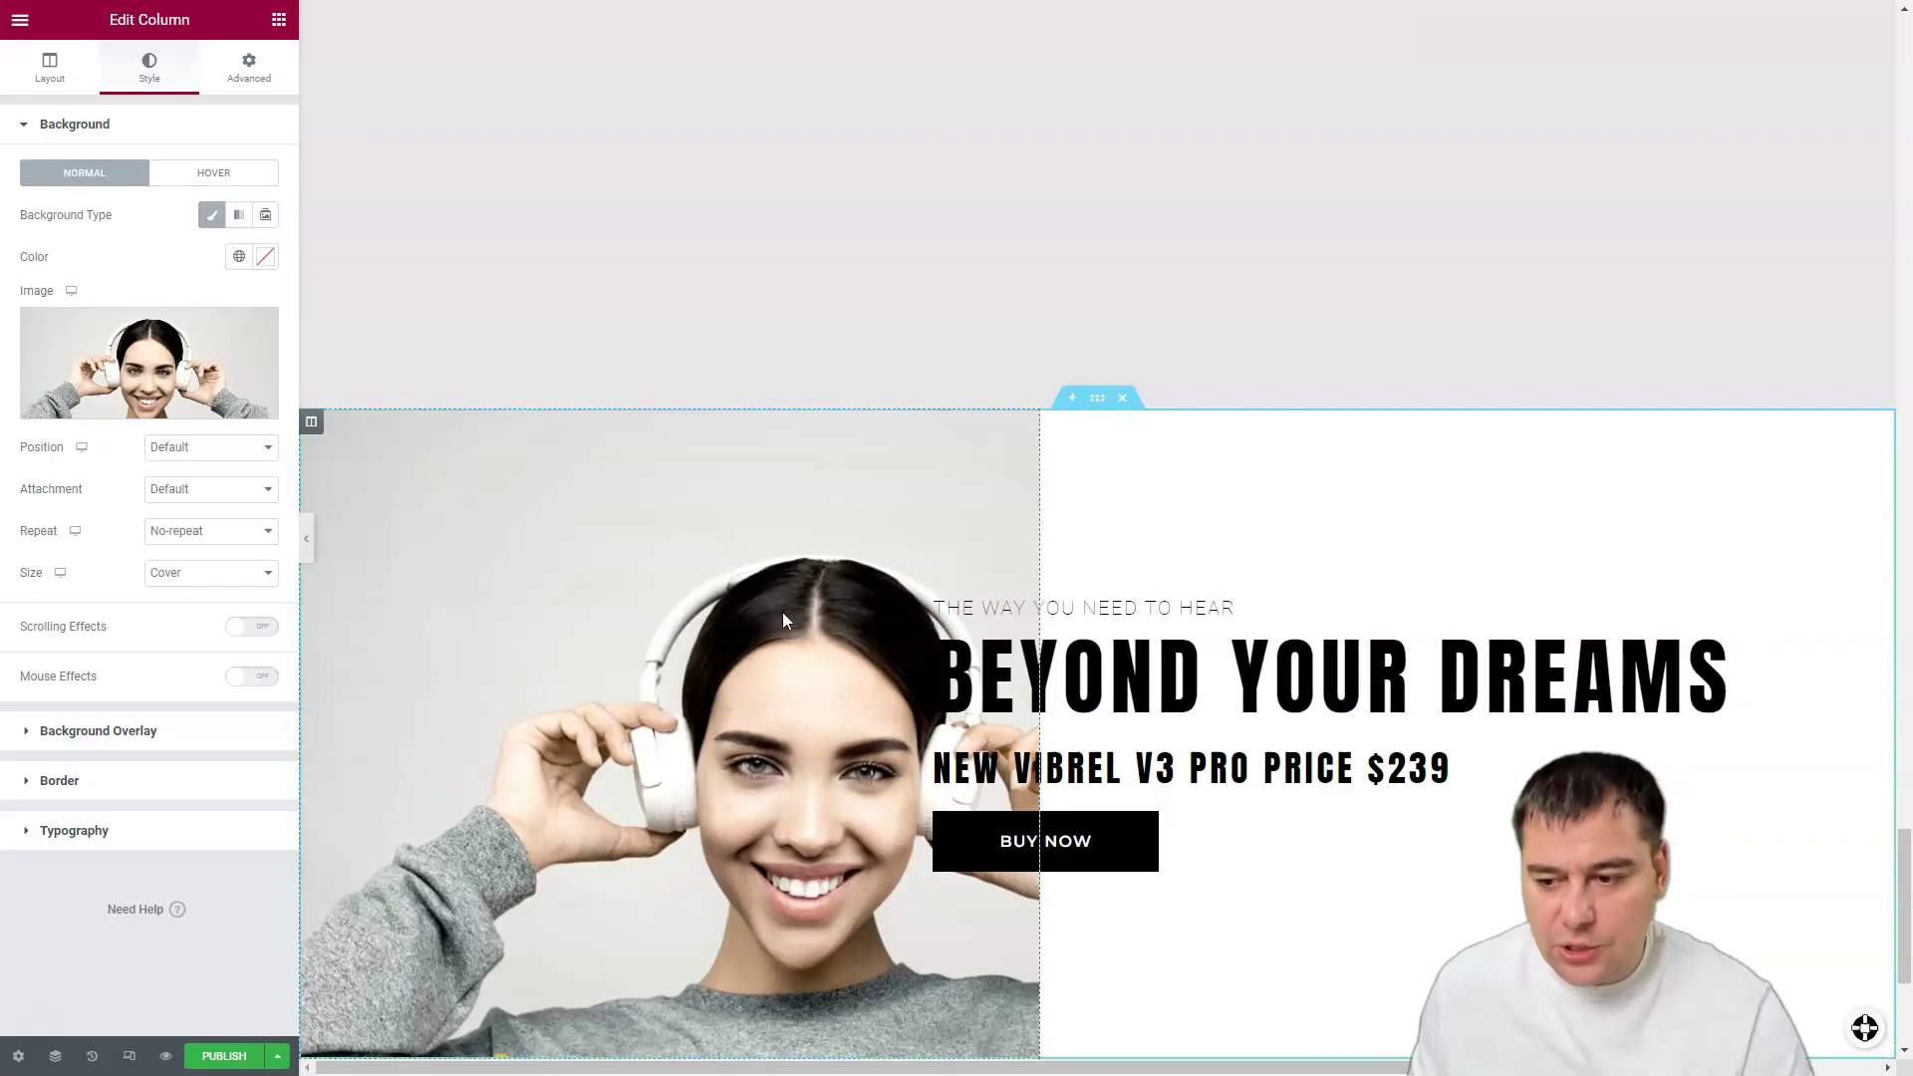
# Step: Review the page from the "Beyond Your Dreams" section and footer back up to the "Feeling the Beat Now" hero
pyautogui.scroll(-2, 877, 608)
pyautogui.scroll(6, 888, 612)
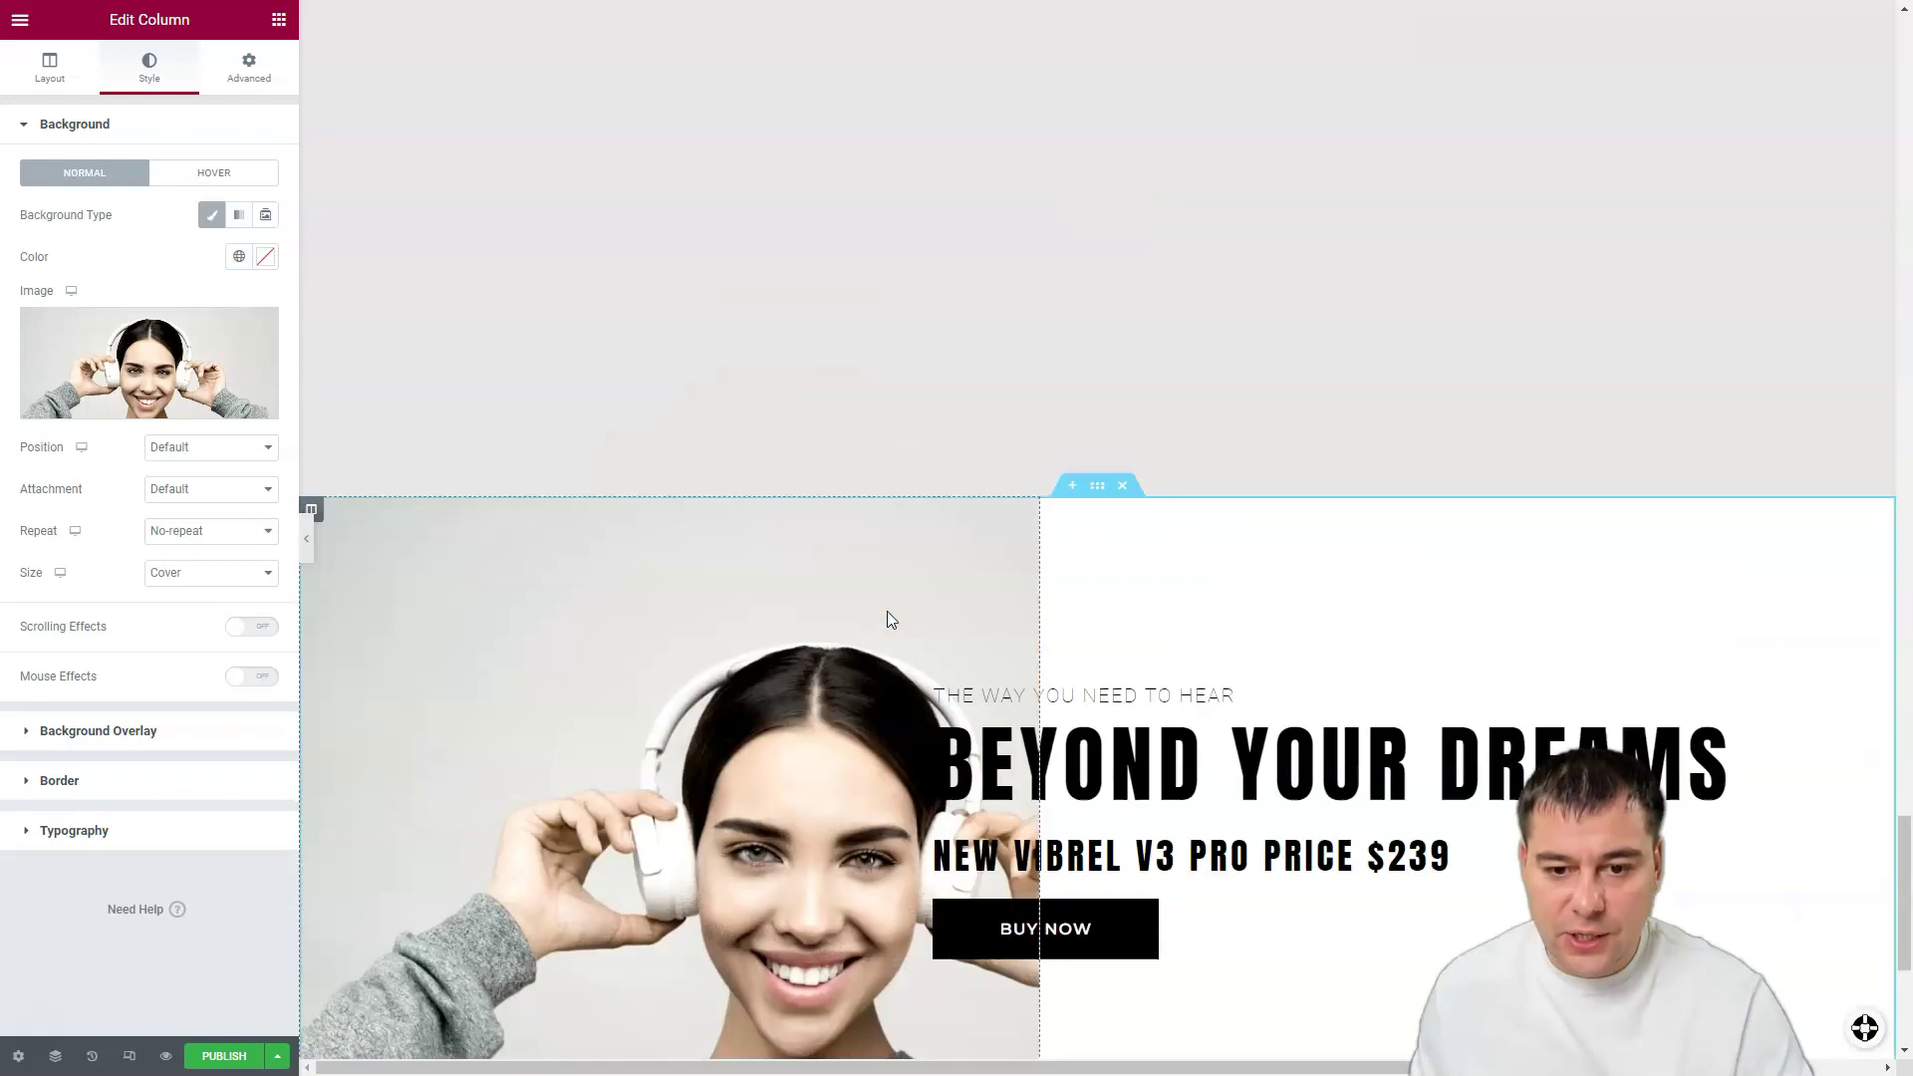
pyautogui.scroll(-8, 885, 613)
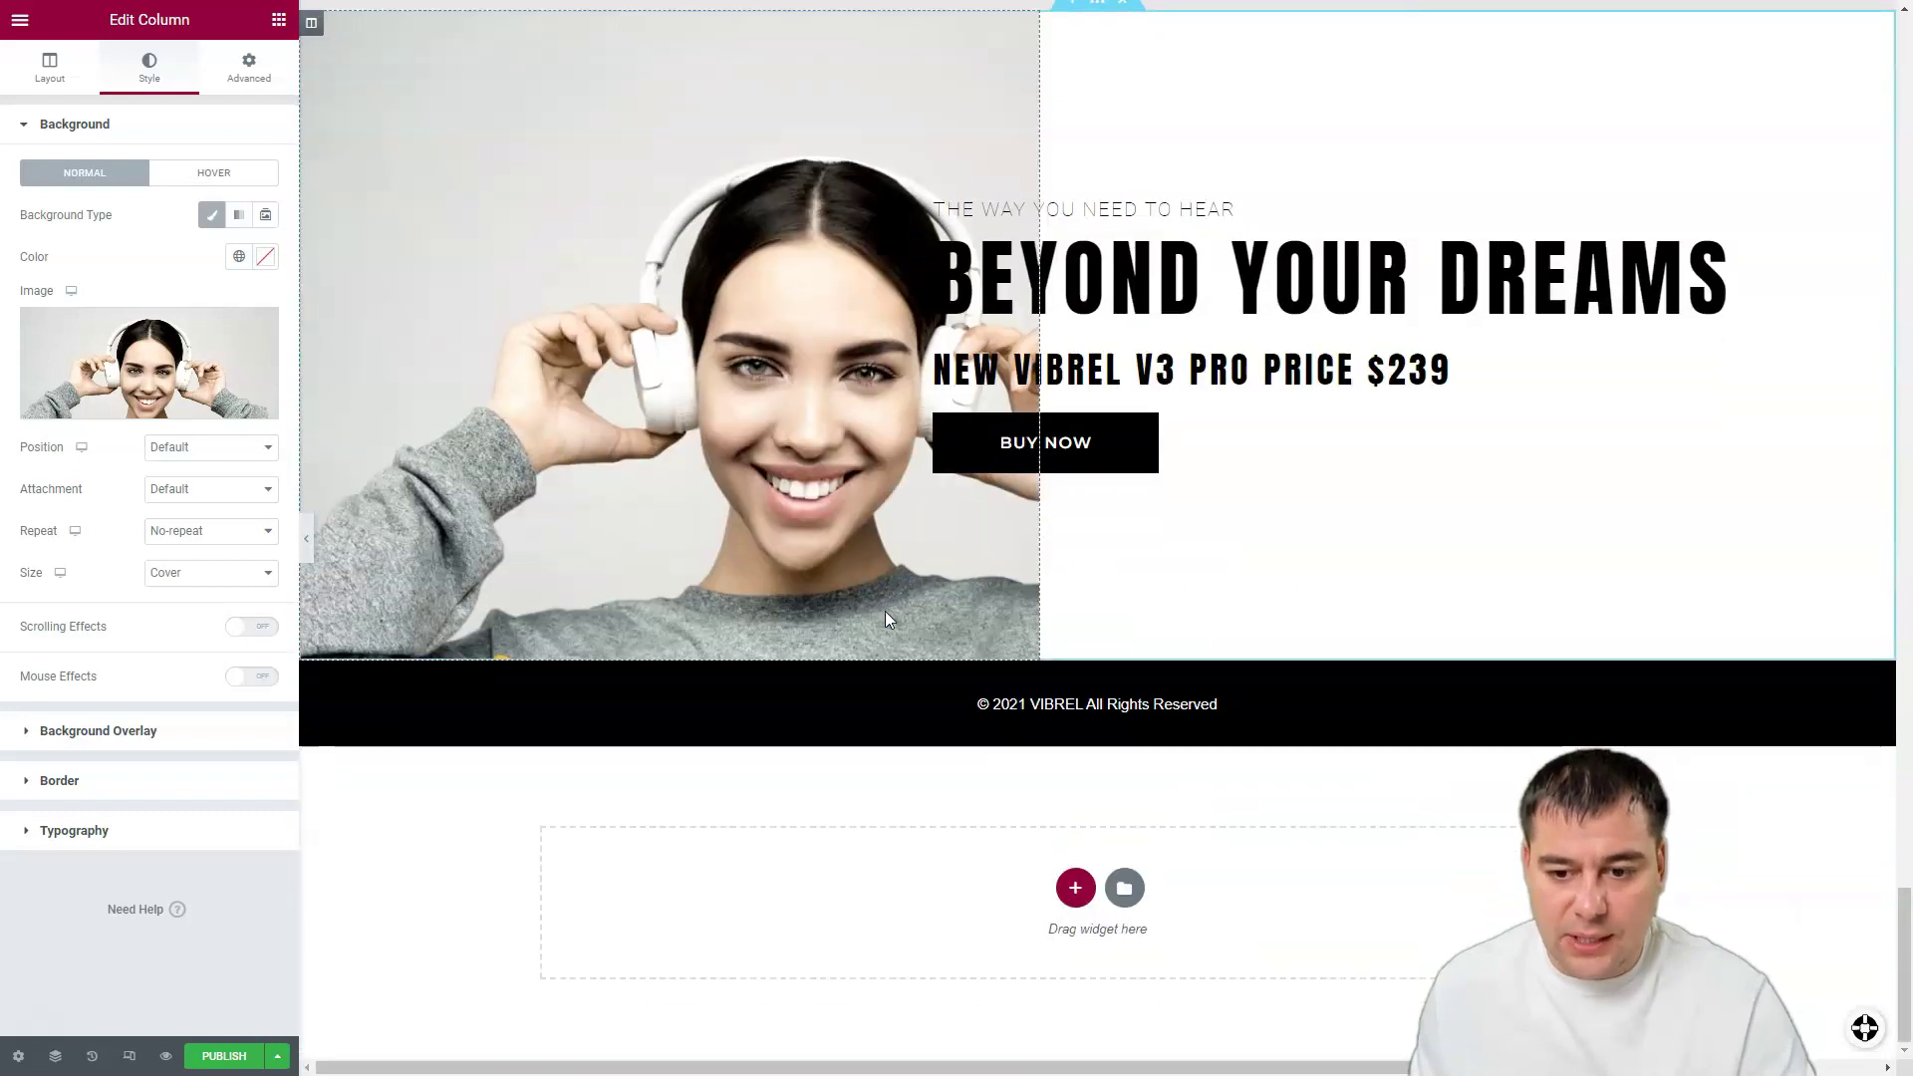
pyautogui.scroll(4, 885, 612)
pyautogui.scroll(10, 885, 612)
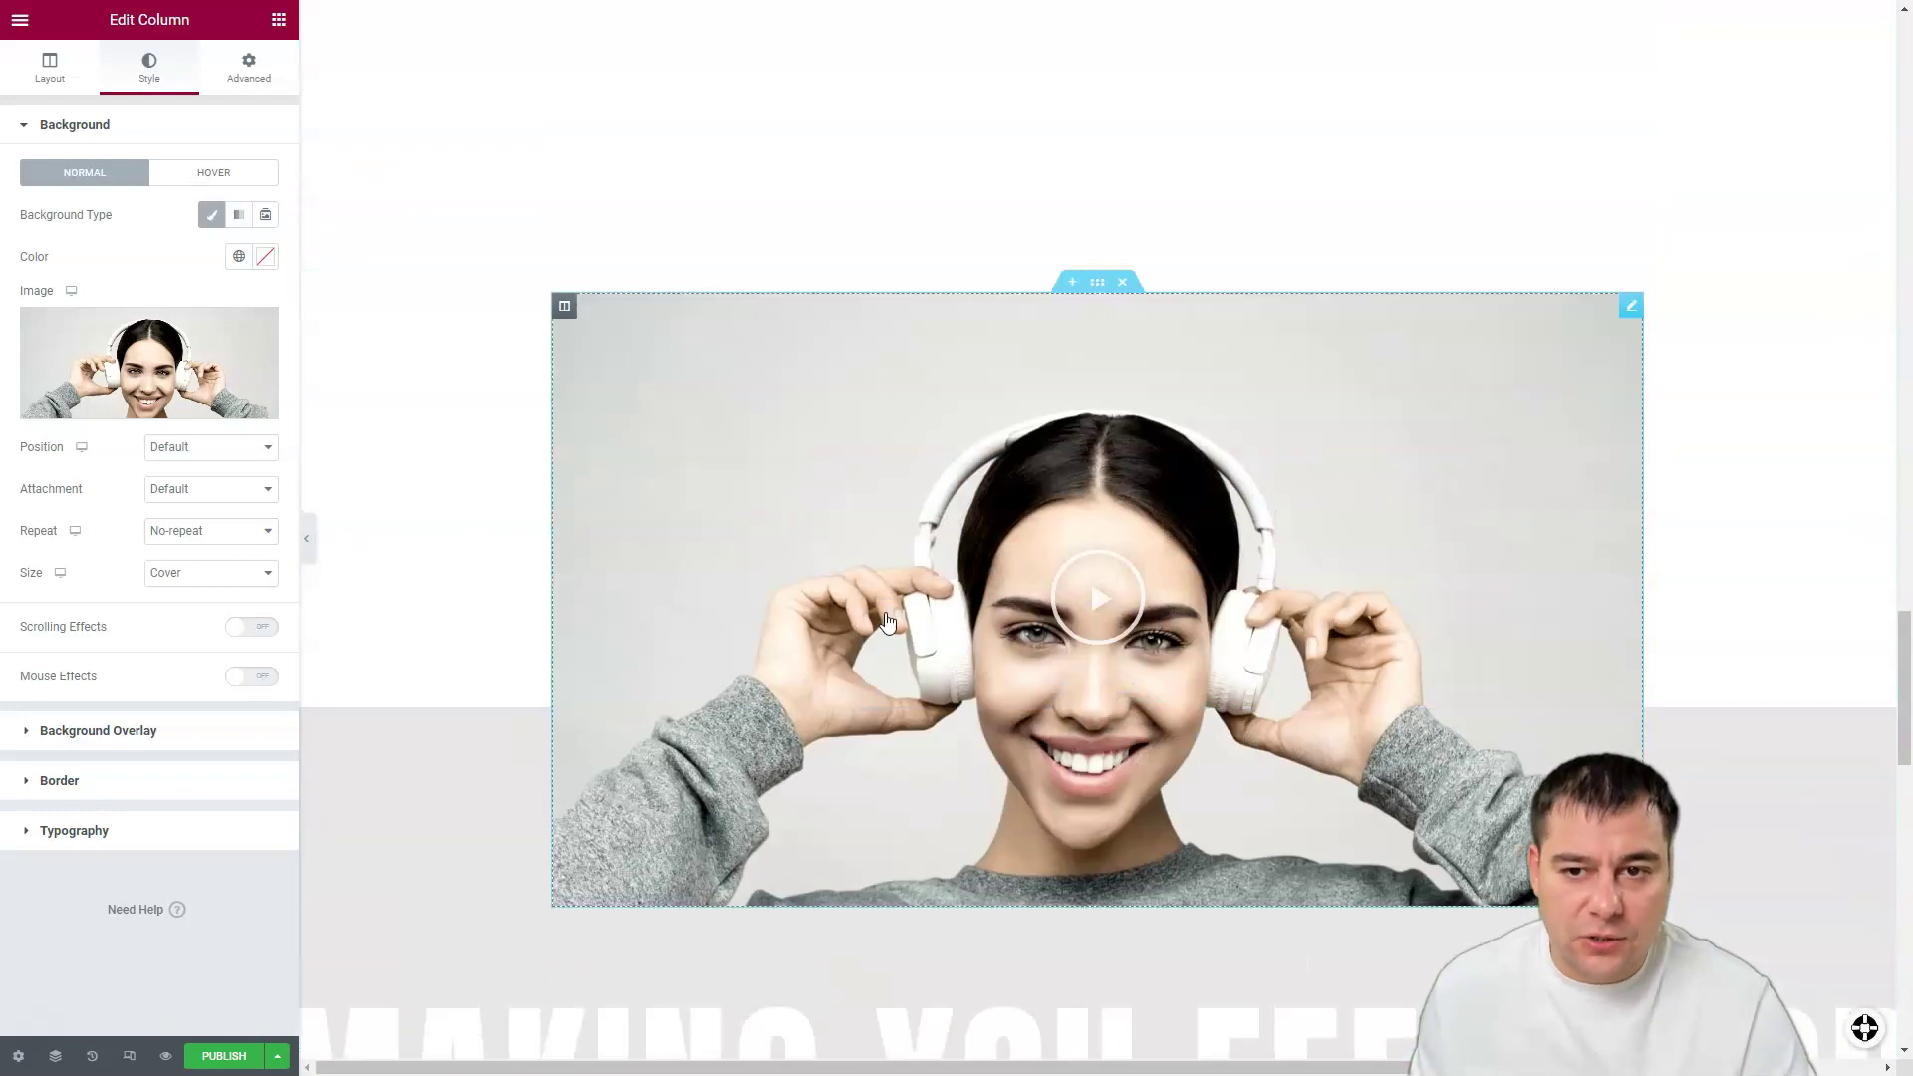
pyautogui.scroll(10, 886, 617)
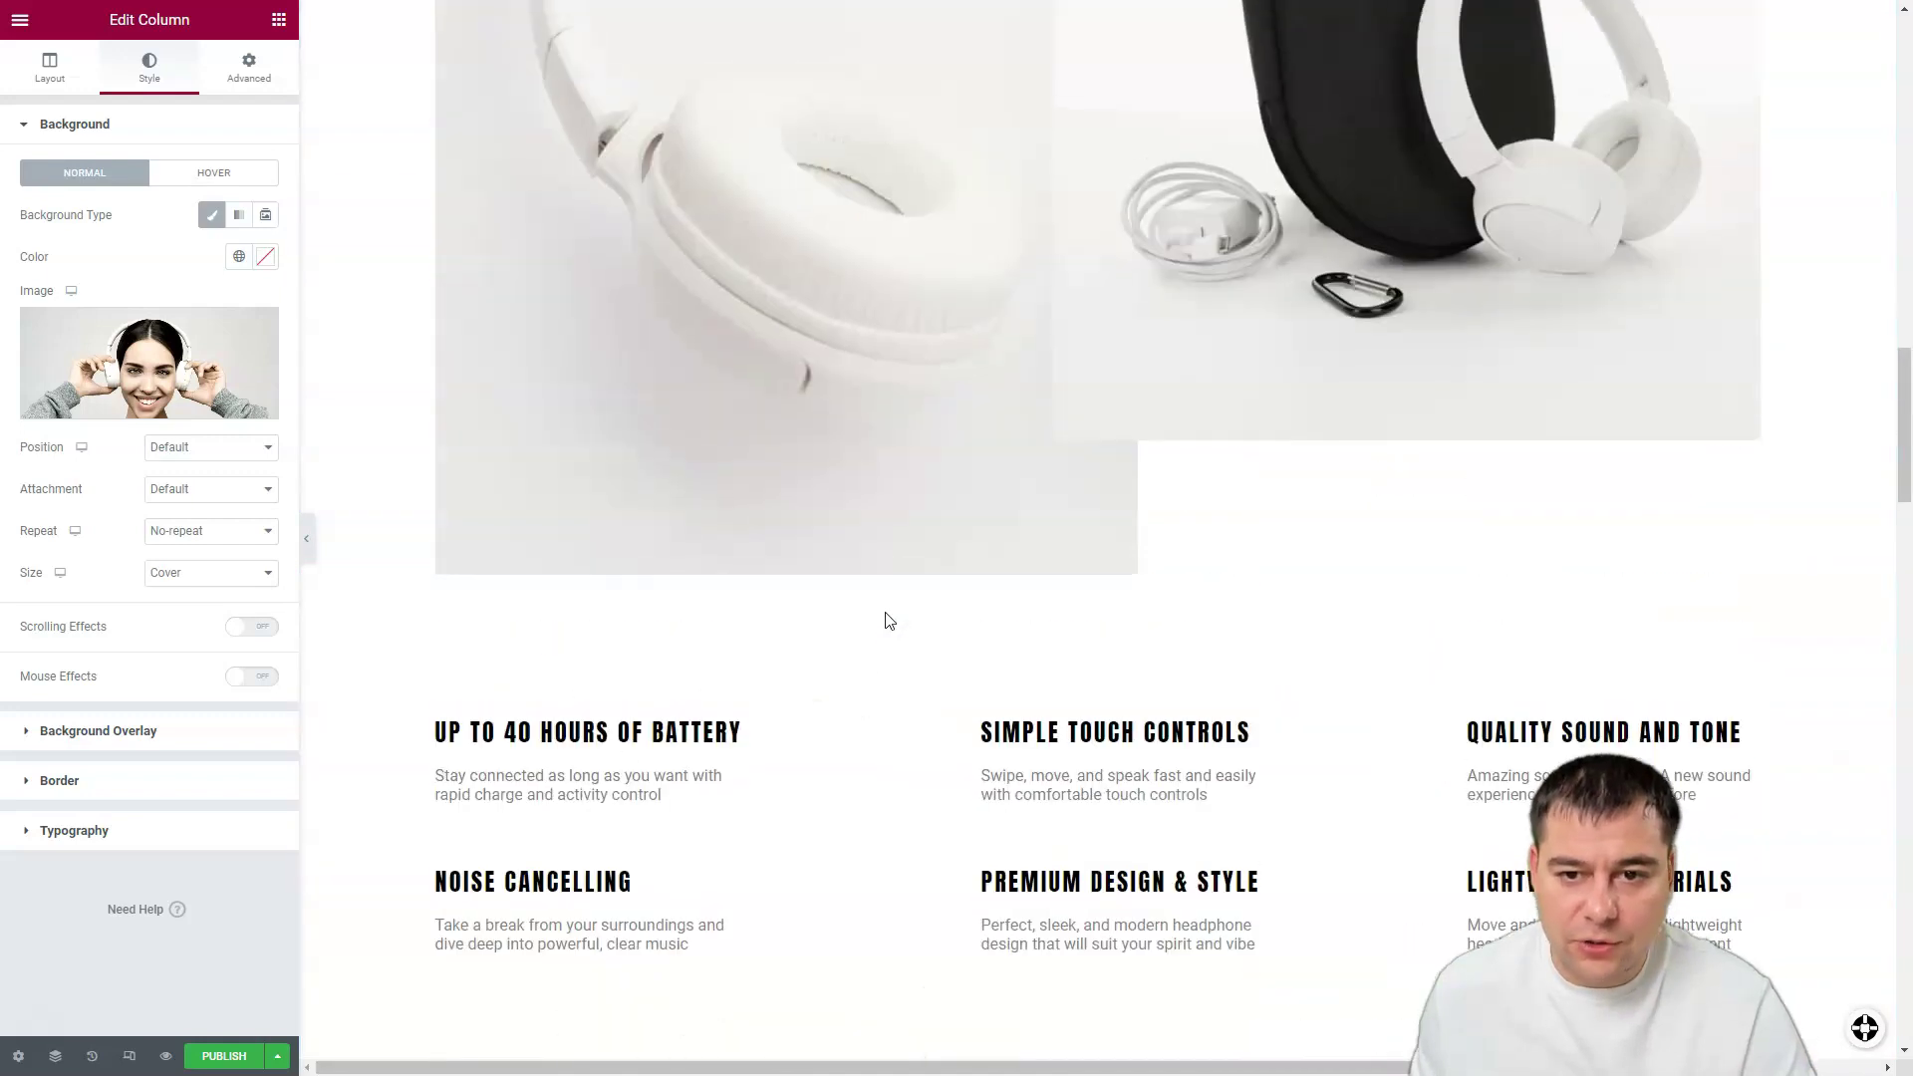
pyautogui.scroll(10, 885, 620)
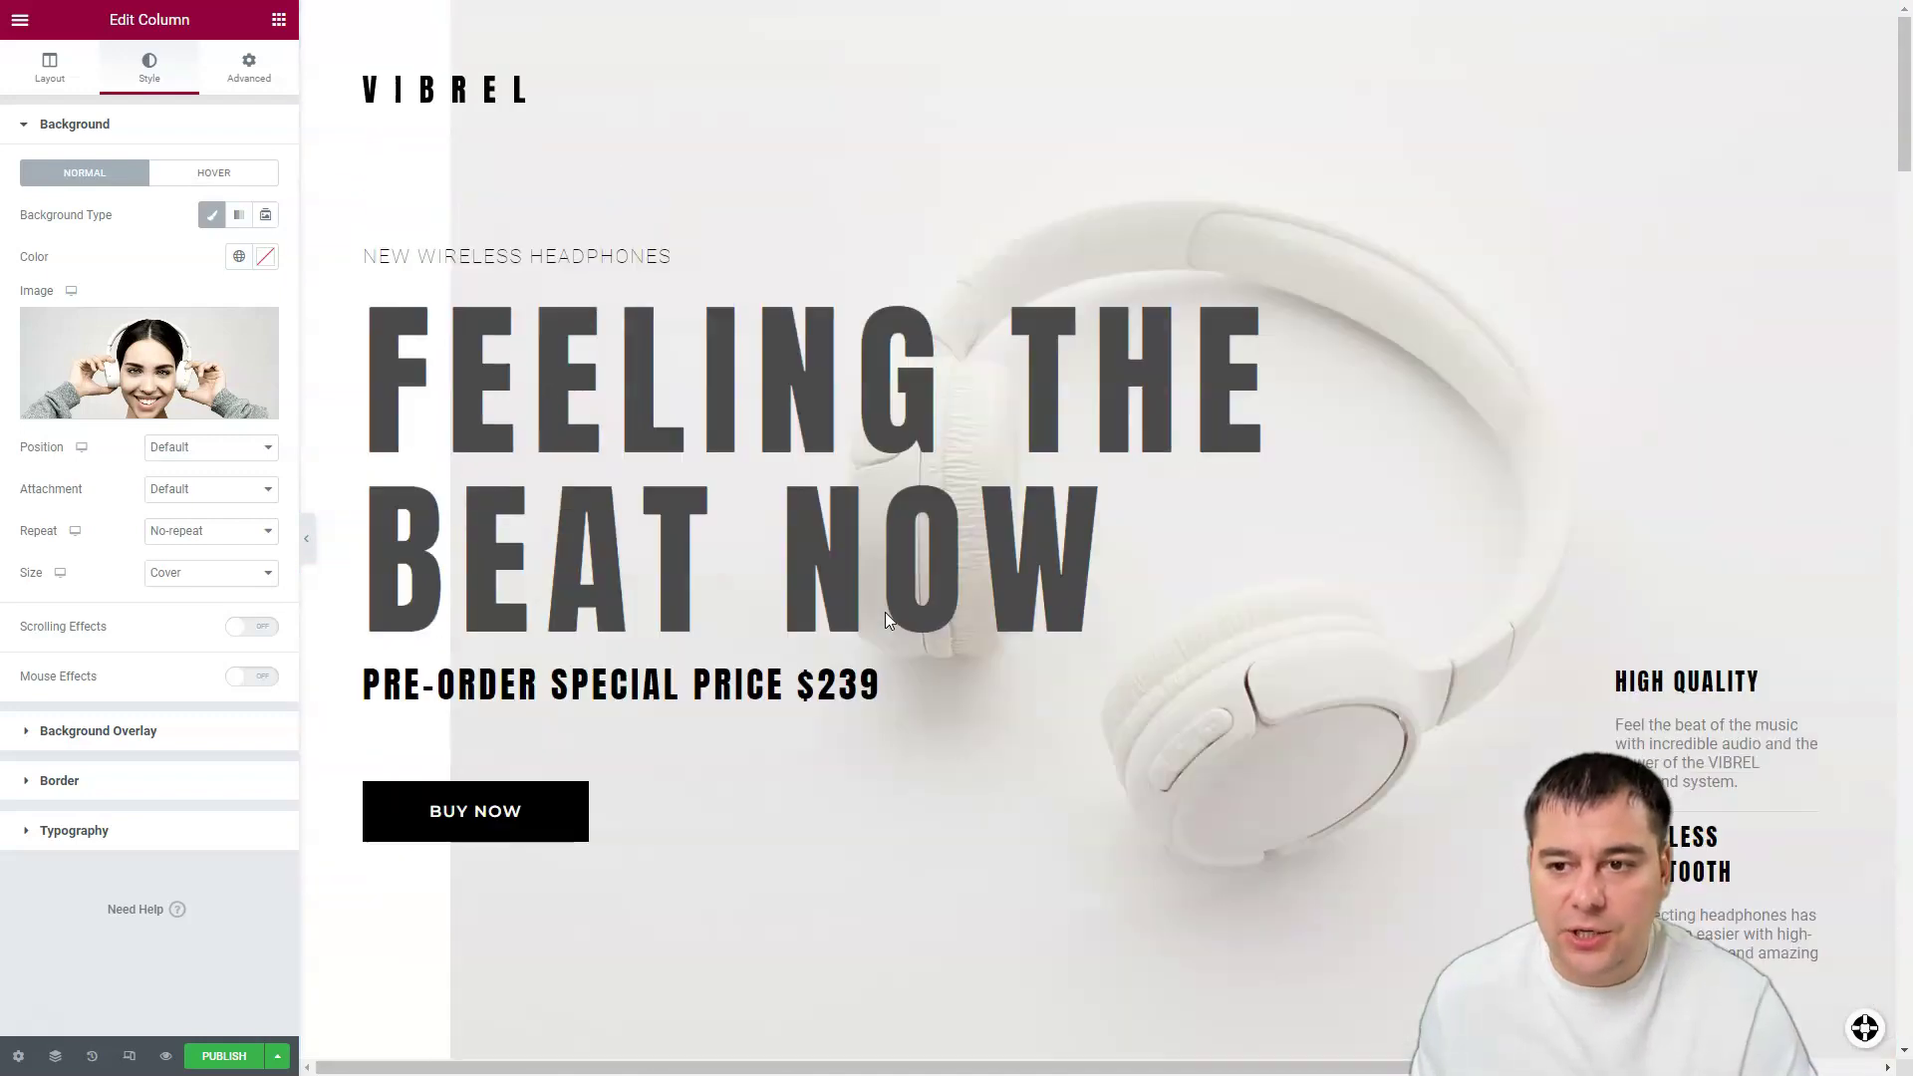
# Step: Hide the editing panel and preview the hero and "Some text" sections at full width
pyautogui.click(307, 539)
pyautogui.scroll(-5, 1252, 518)
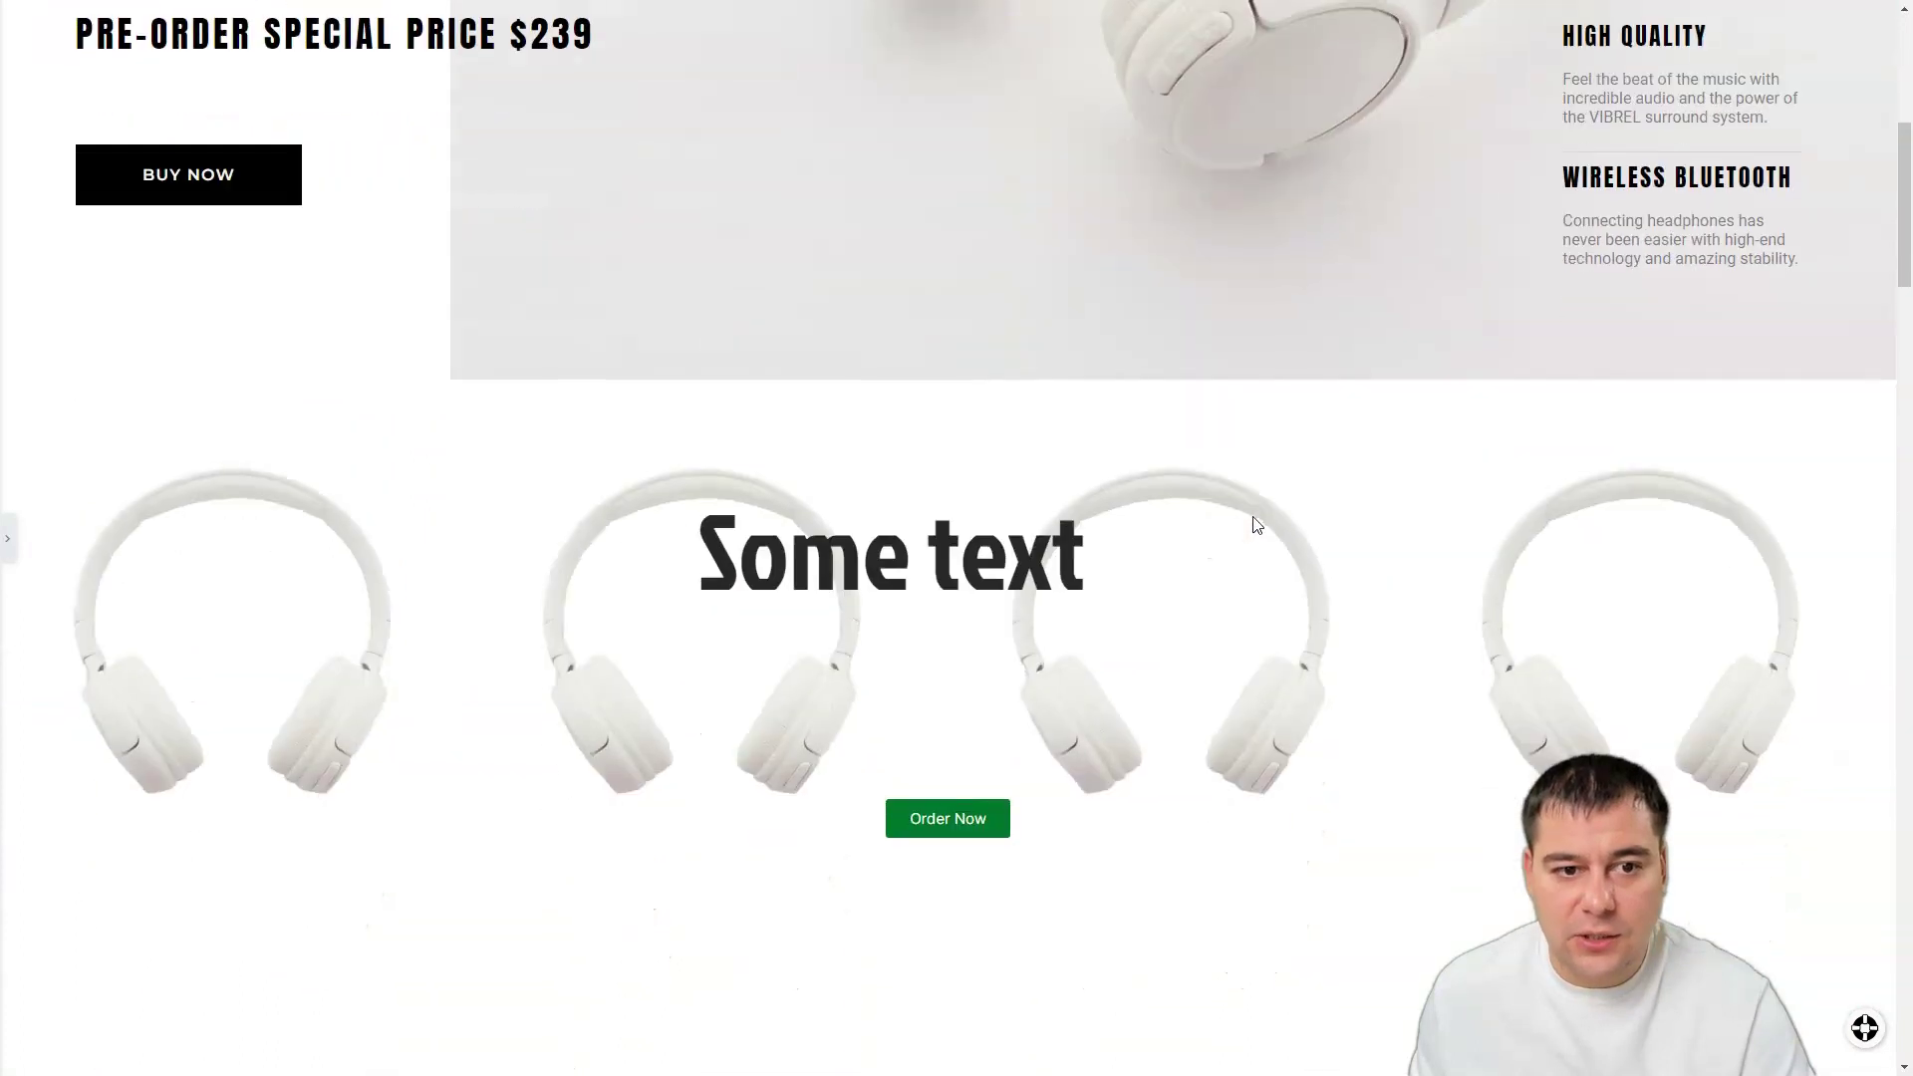
pyautogui.scroll(5, 1251, 518)
pyautogui.scroll(-7, 1254, 520)
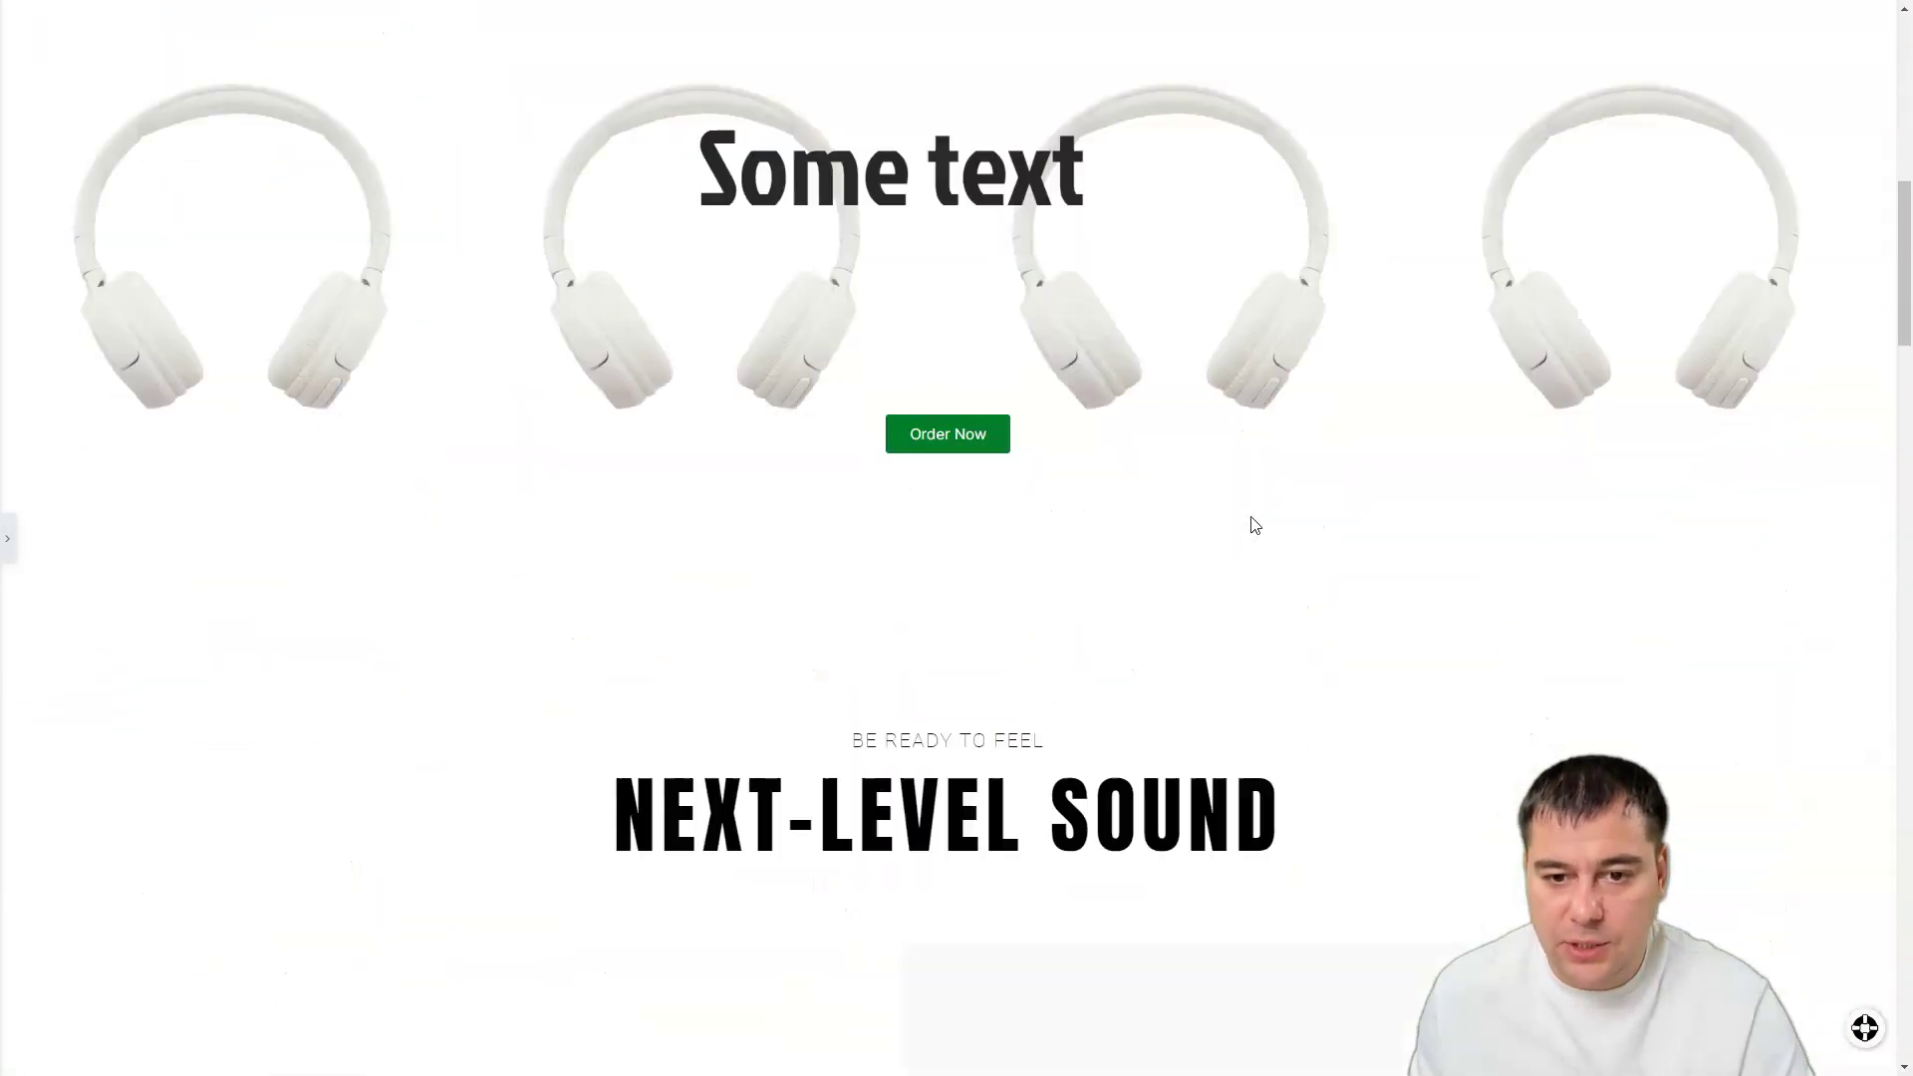
# Step: Preview the page at full width from "Some text" down to "Making You Feel Good" and back up to the hero
pyautogui.scroll(2, 1254, 520)
pyautogui.scroll(-10, 1254, 521)
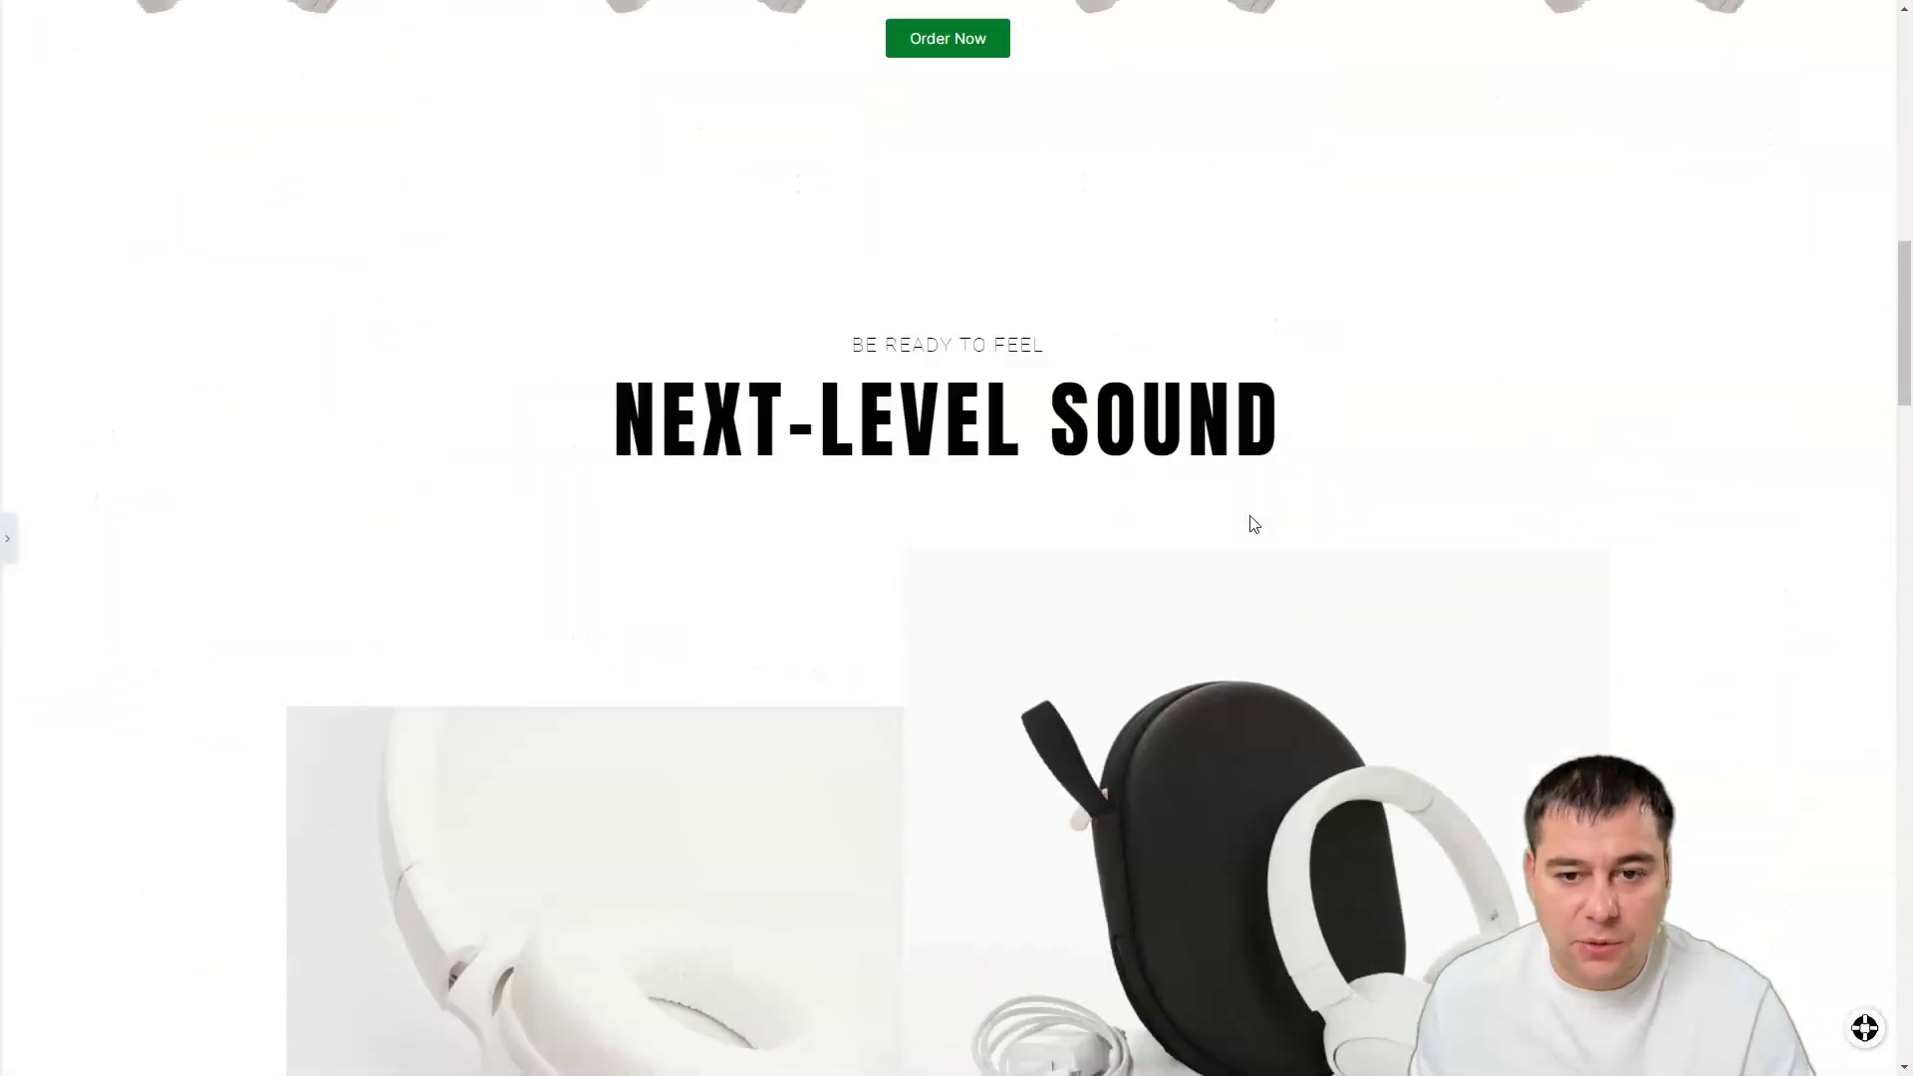
pyautogui.scroll(-12, 1247, 513)
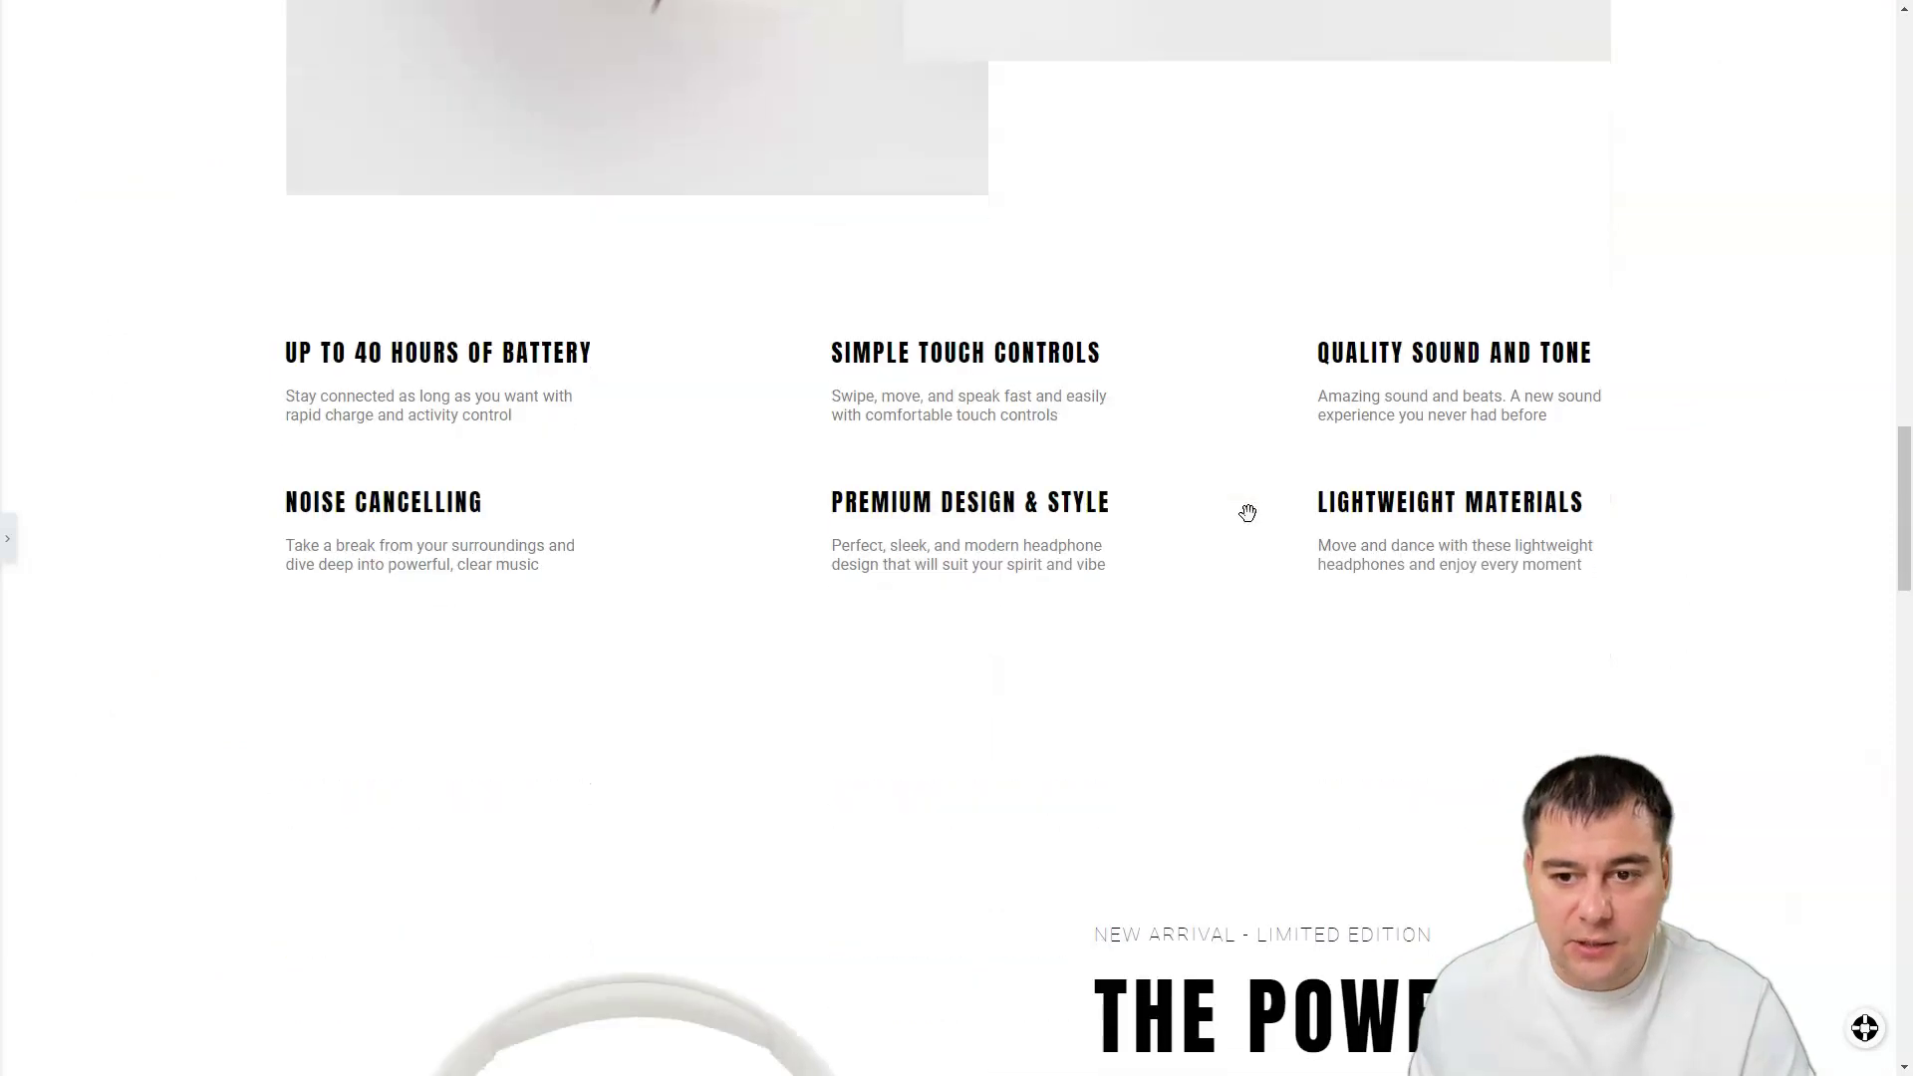
pyautogui.scroll(-15, 1251, 515)
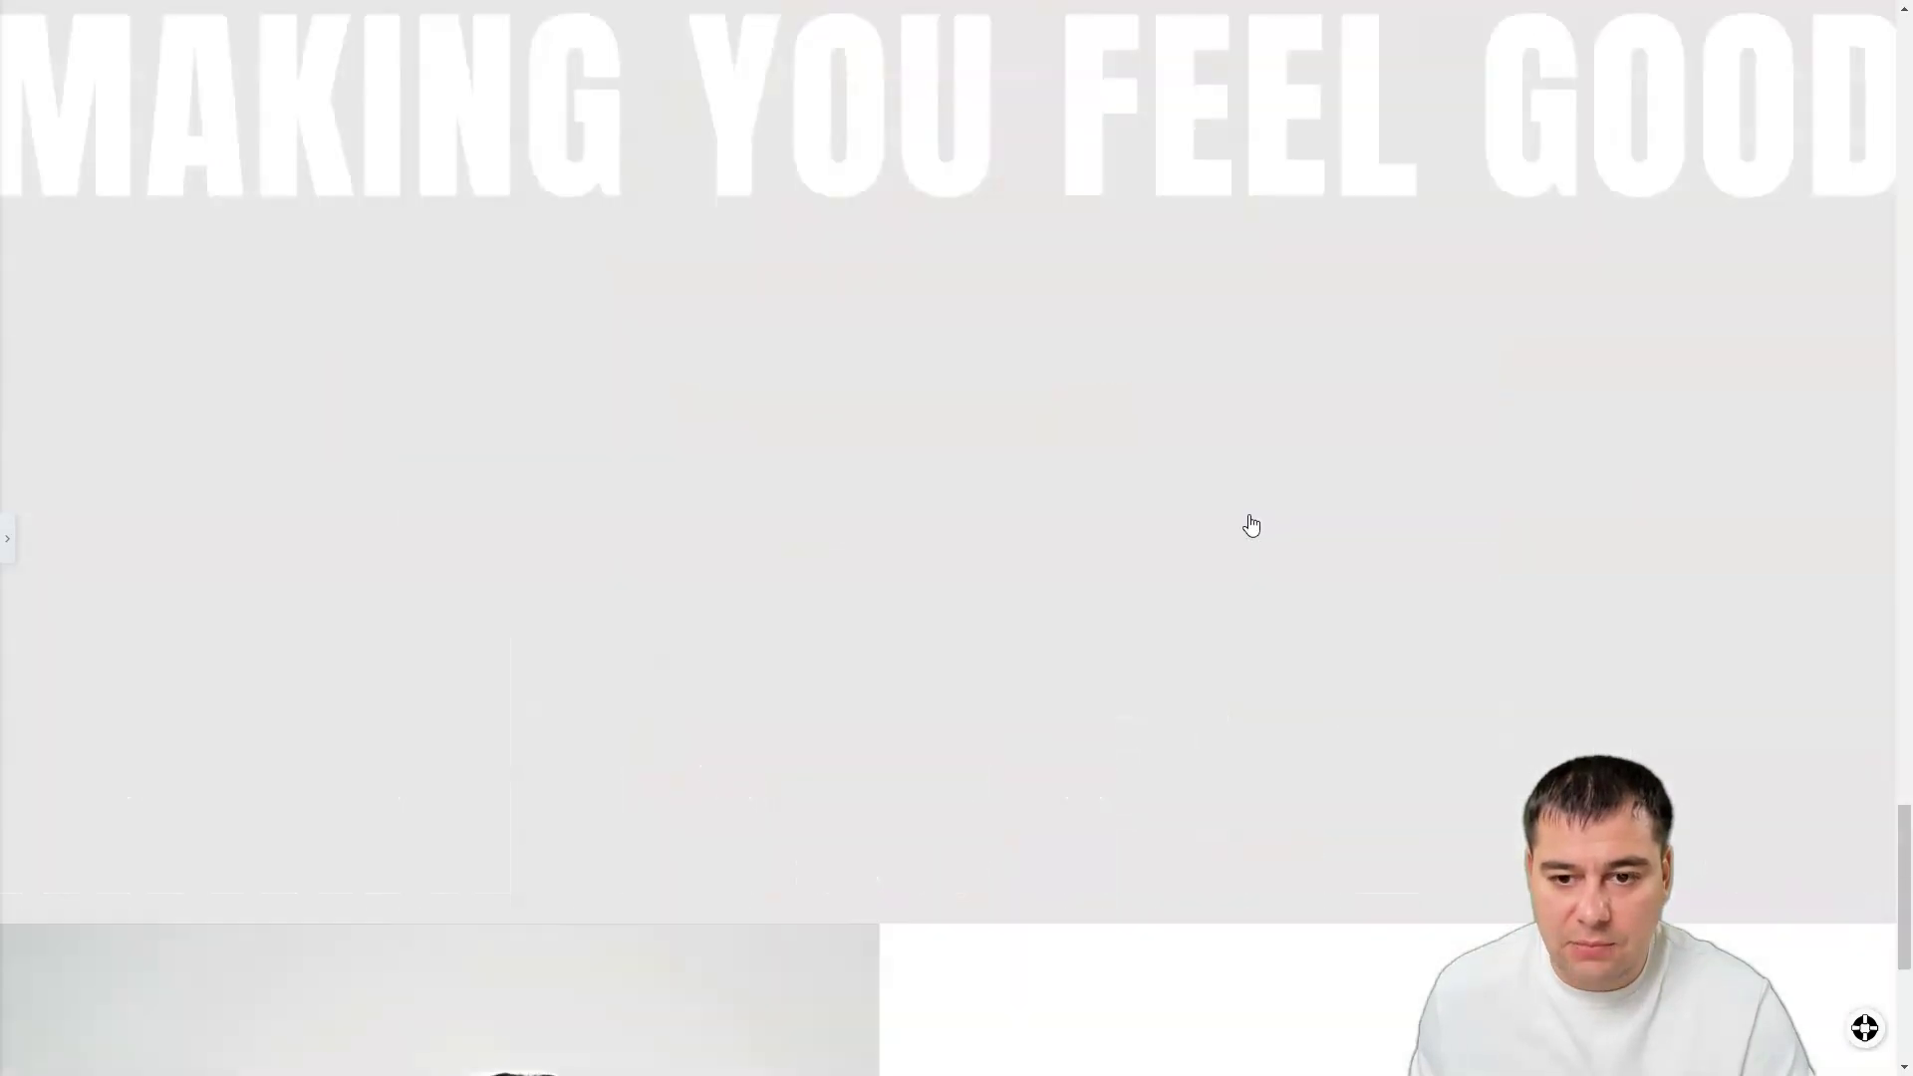
pyautogui.scroll(15, 1248, 513)
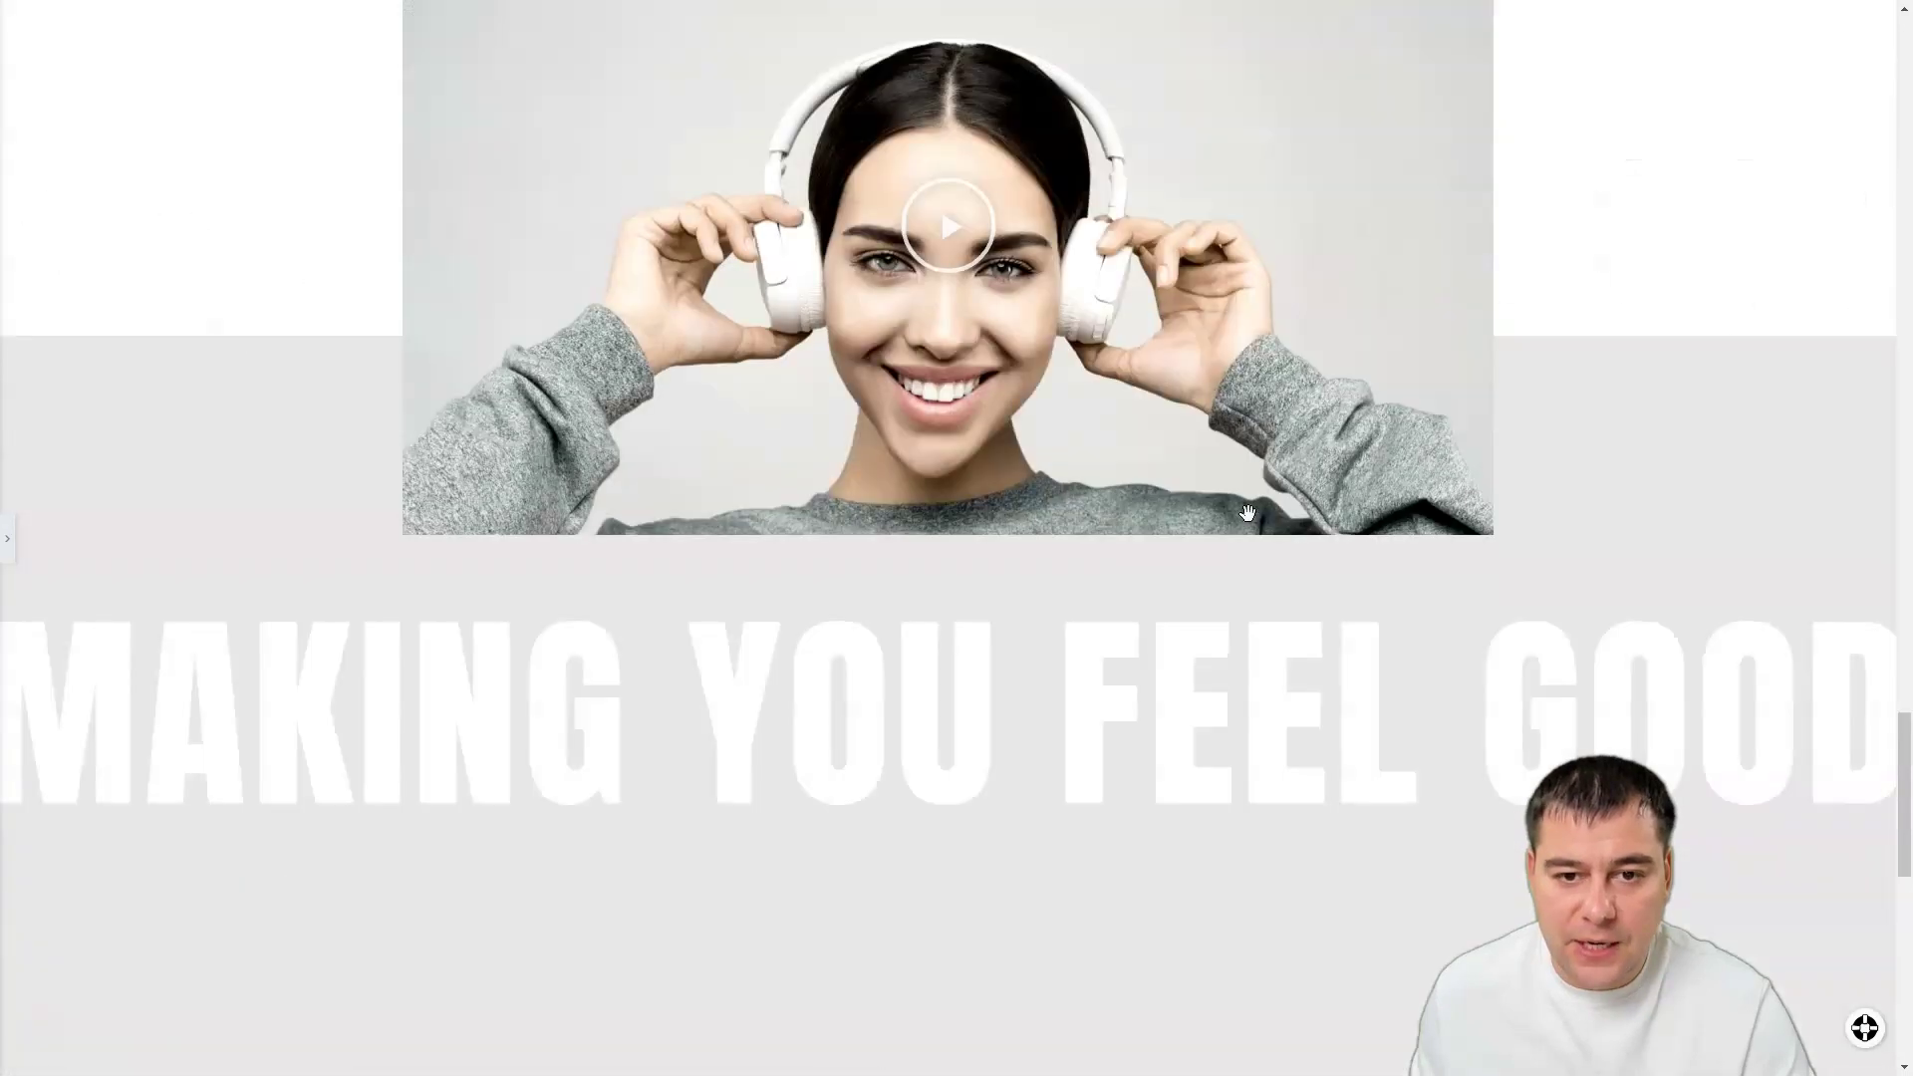
pyautogui.scroll(20, 1252, 523)
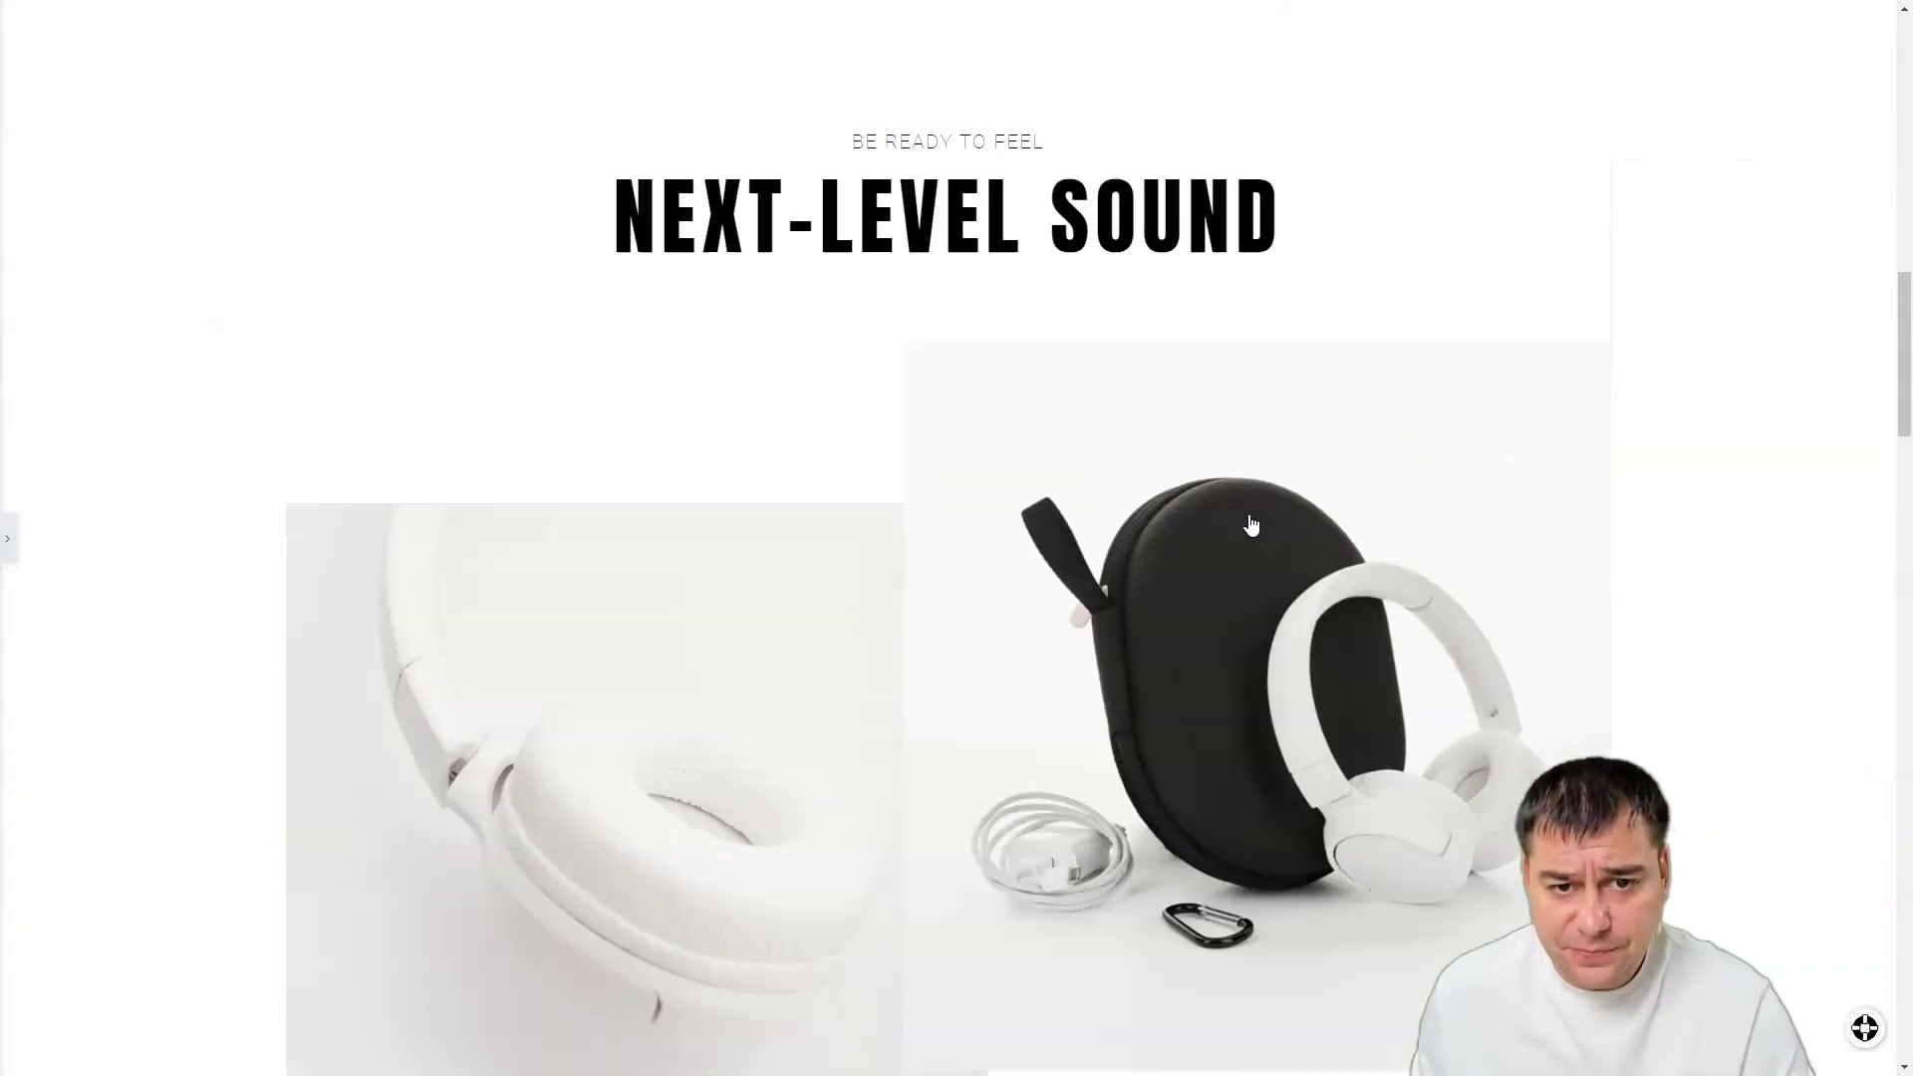
pyautogui.scroll(2, 1300, 434)
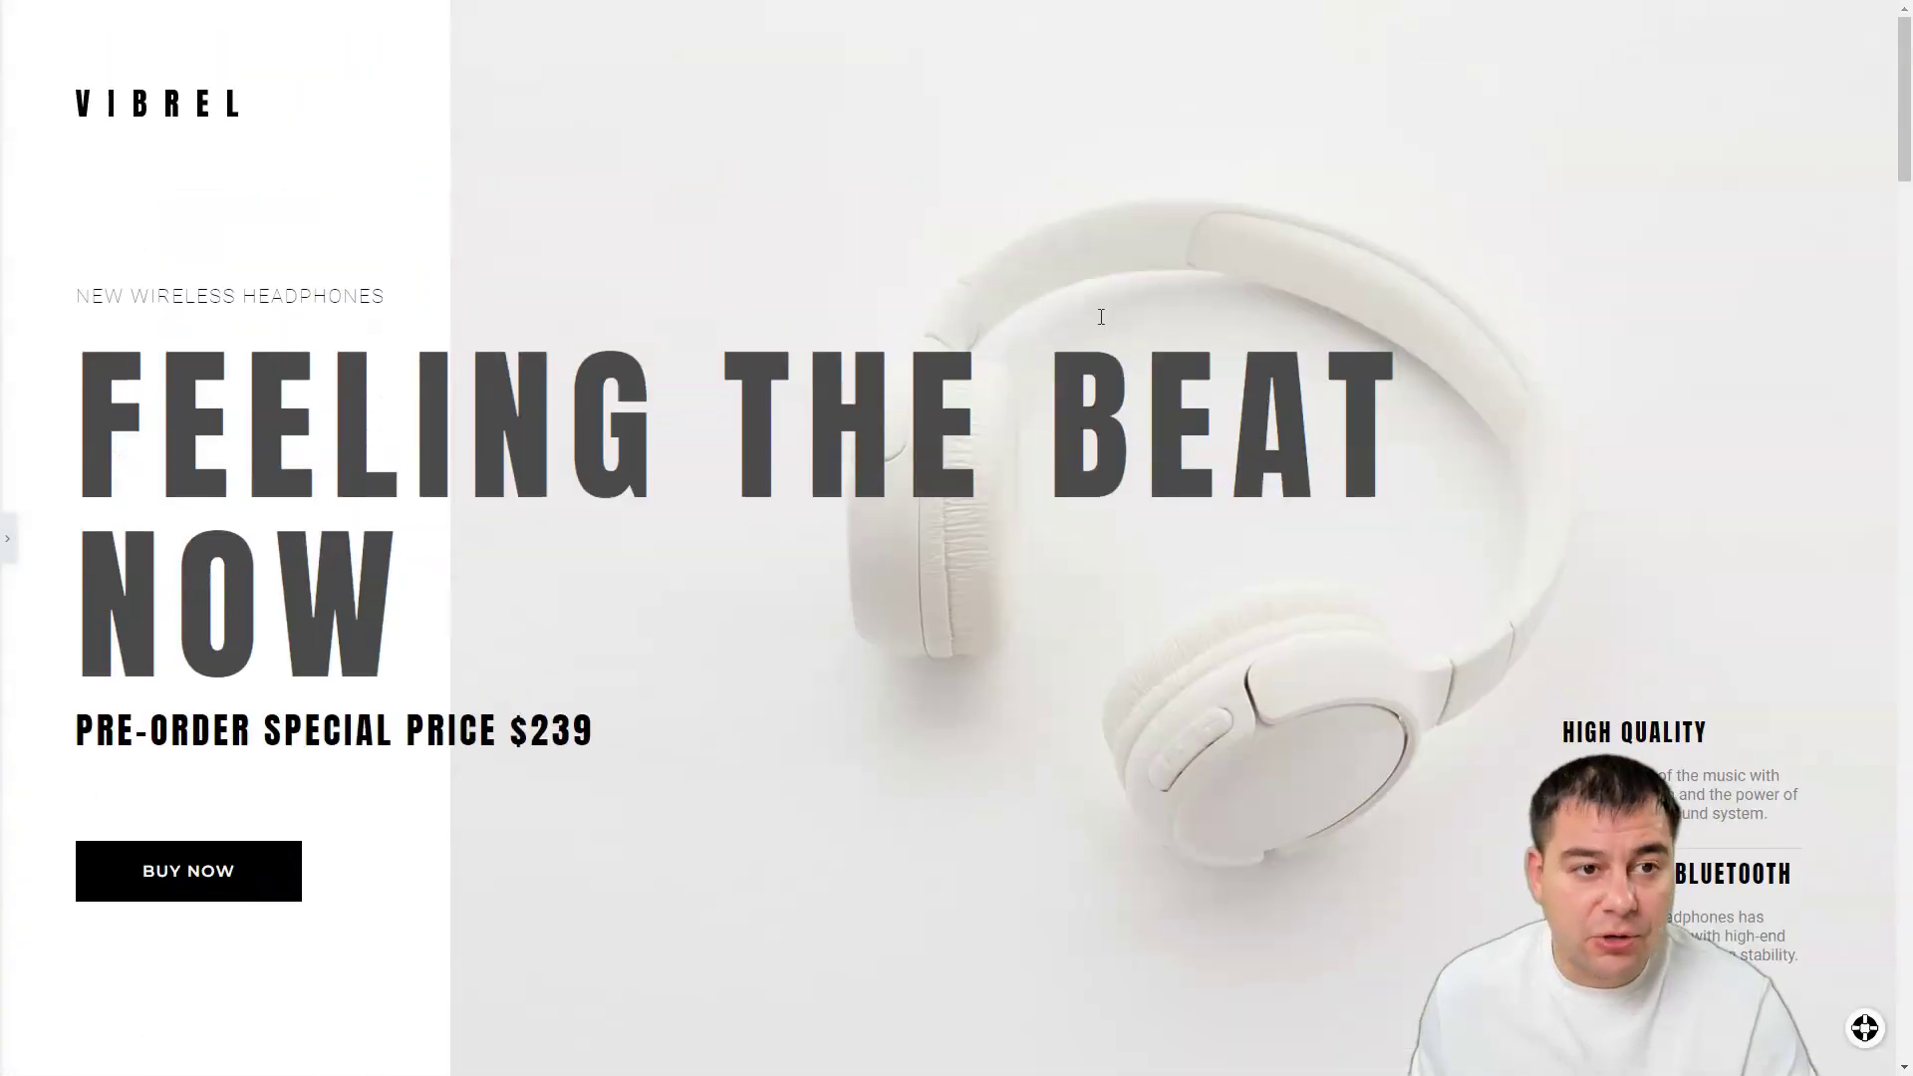
# Step: Restore the editing panel, view the editor's settings and navigation options from the page's hero, and return to the widget list
pyautogui.click(7, 538)
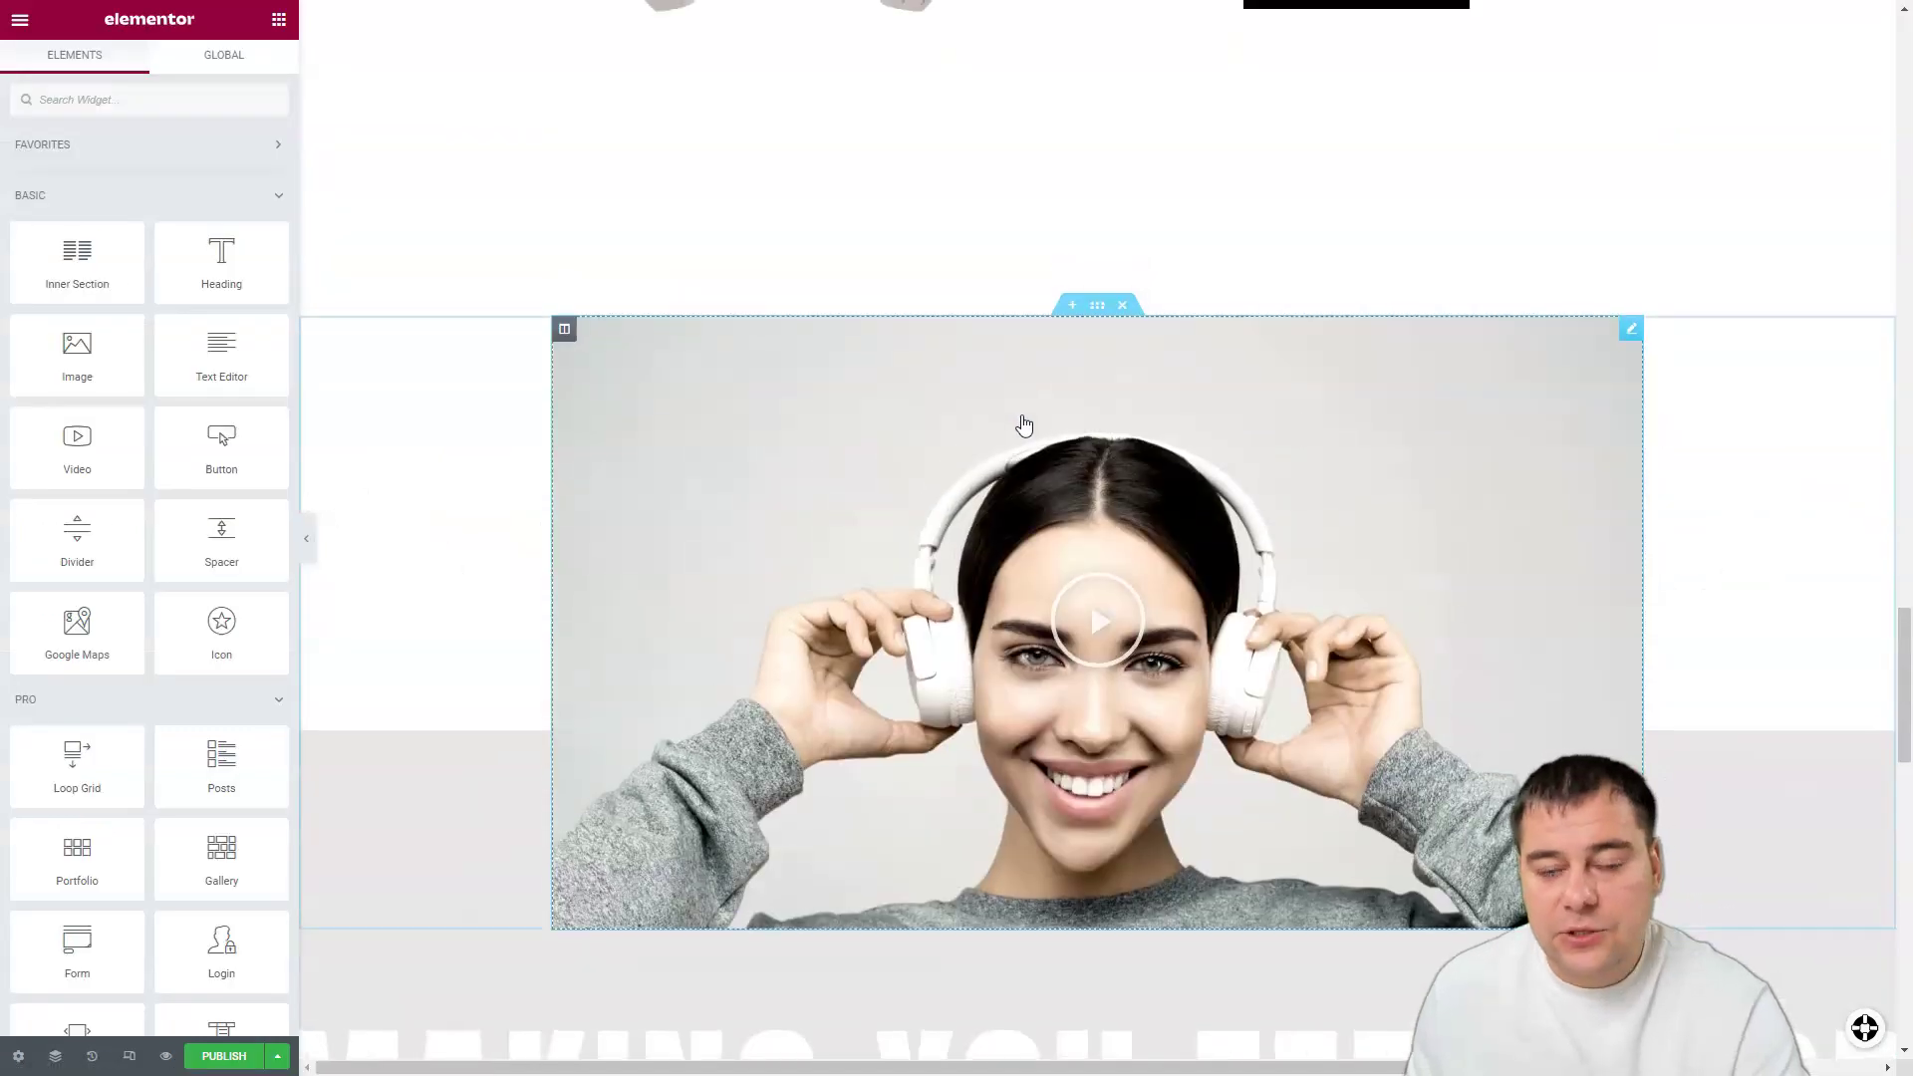
pyautogui.scroll(20, 1024, 426)
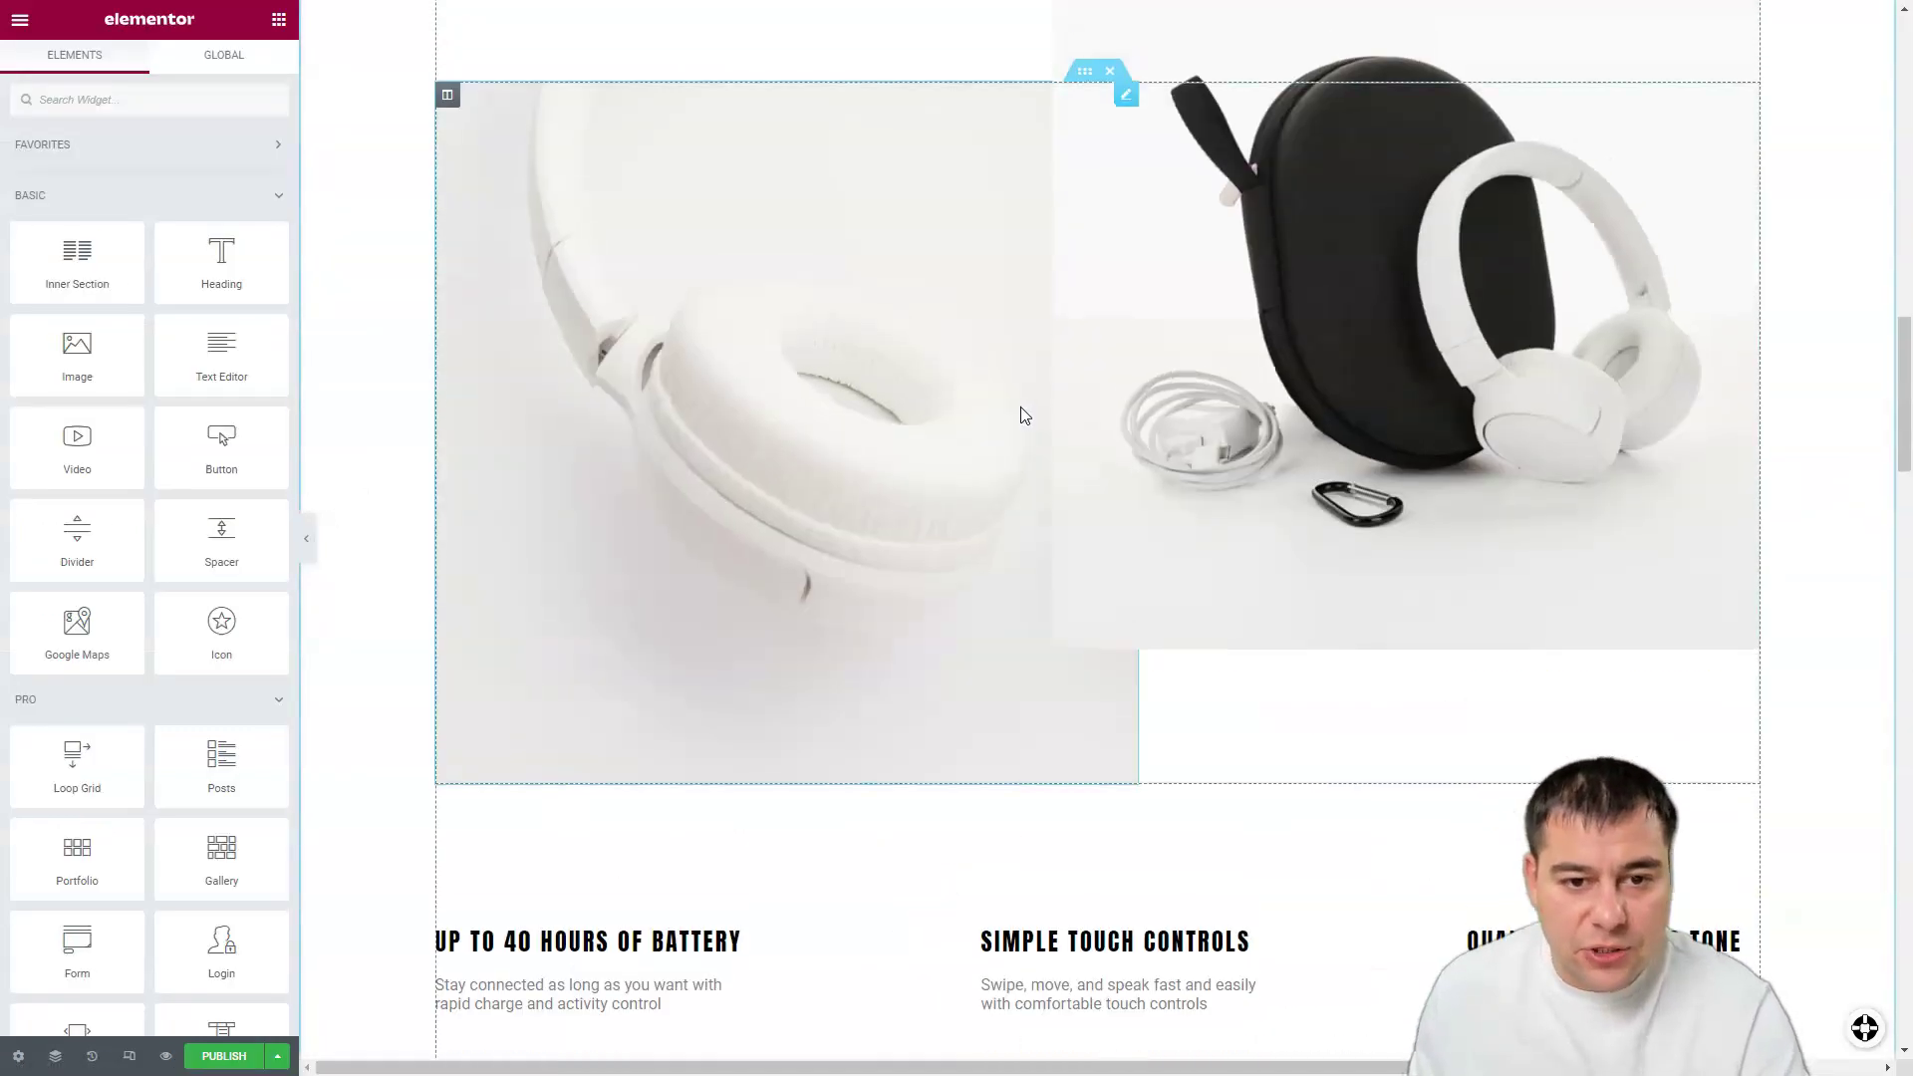
pyautogui.scroll(3, 1022, 412)
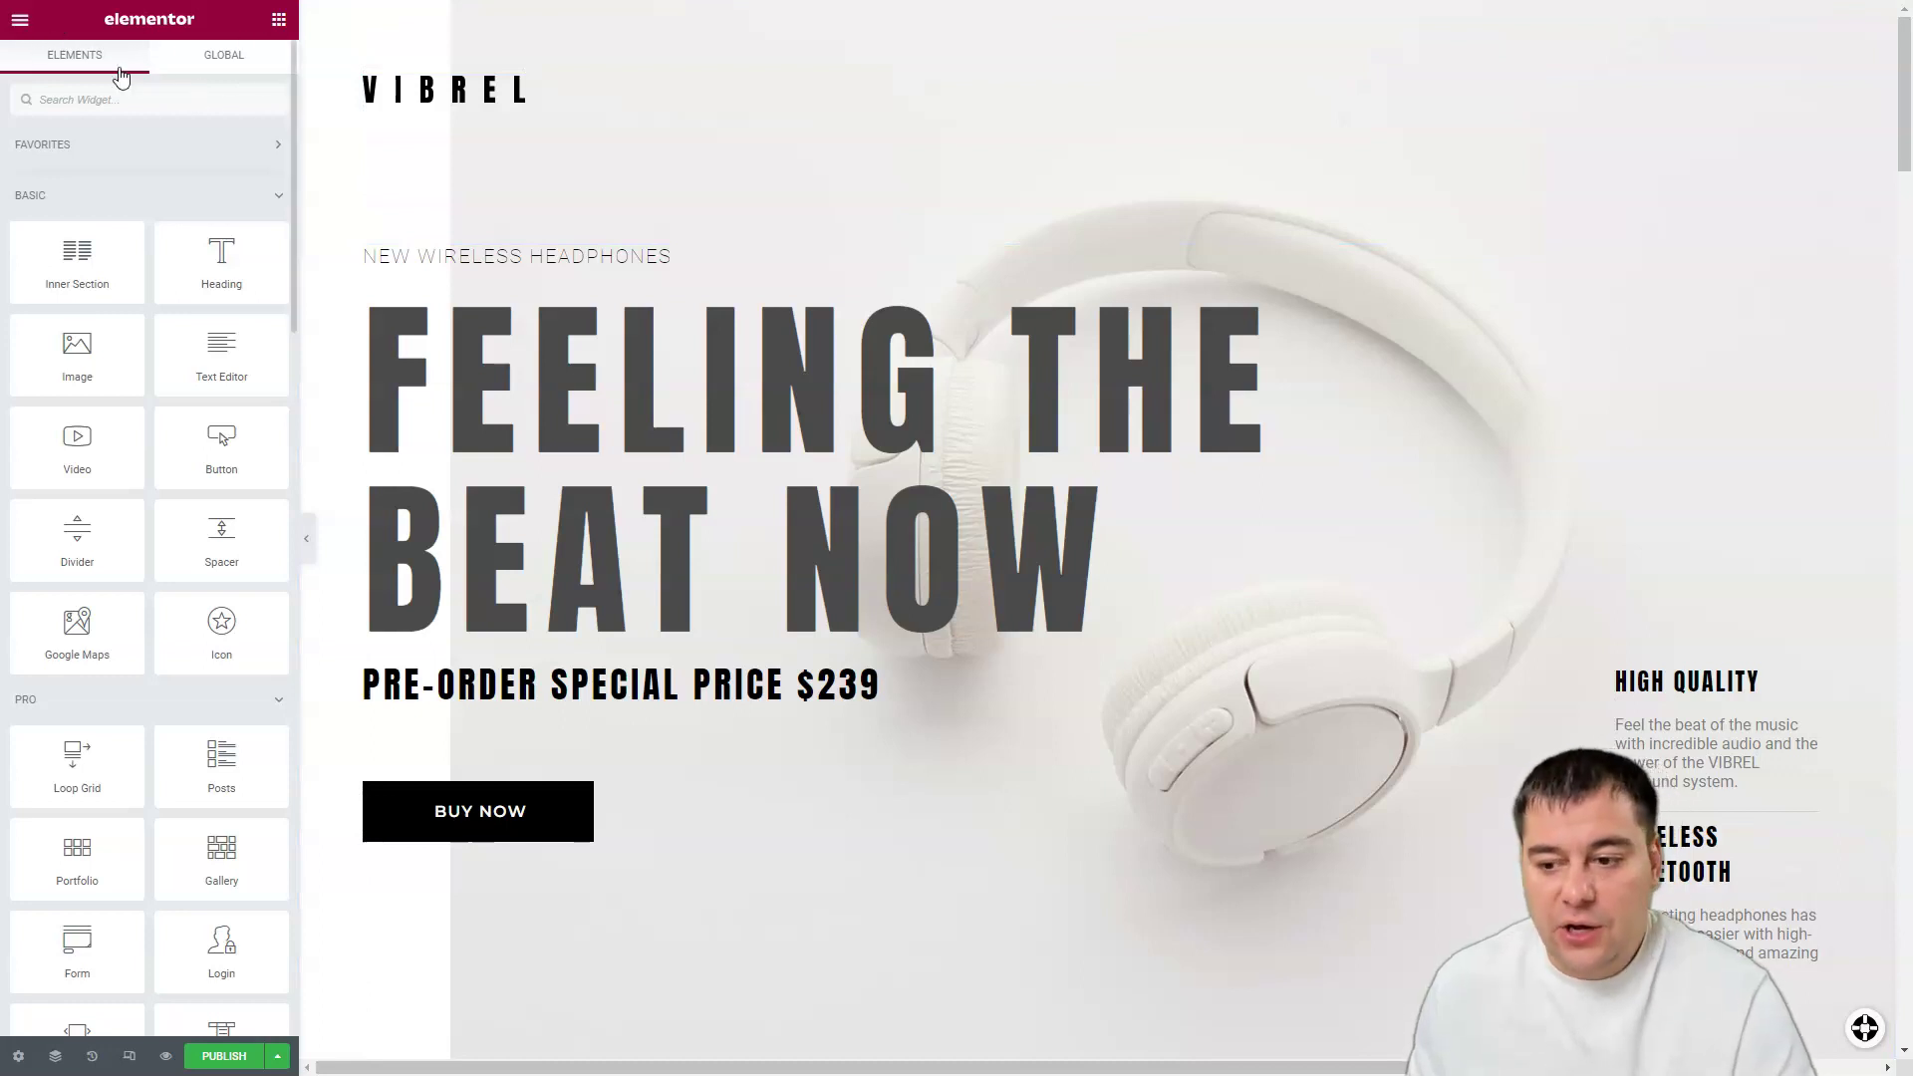
pyautogui.click(20, 22)
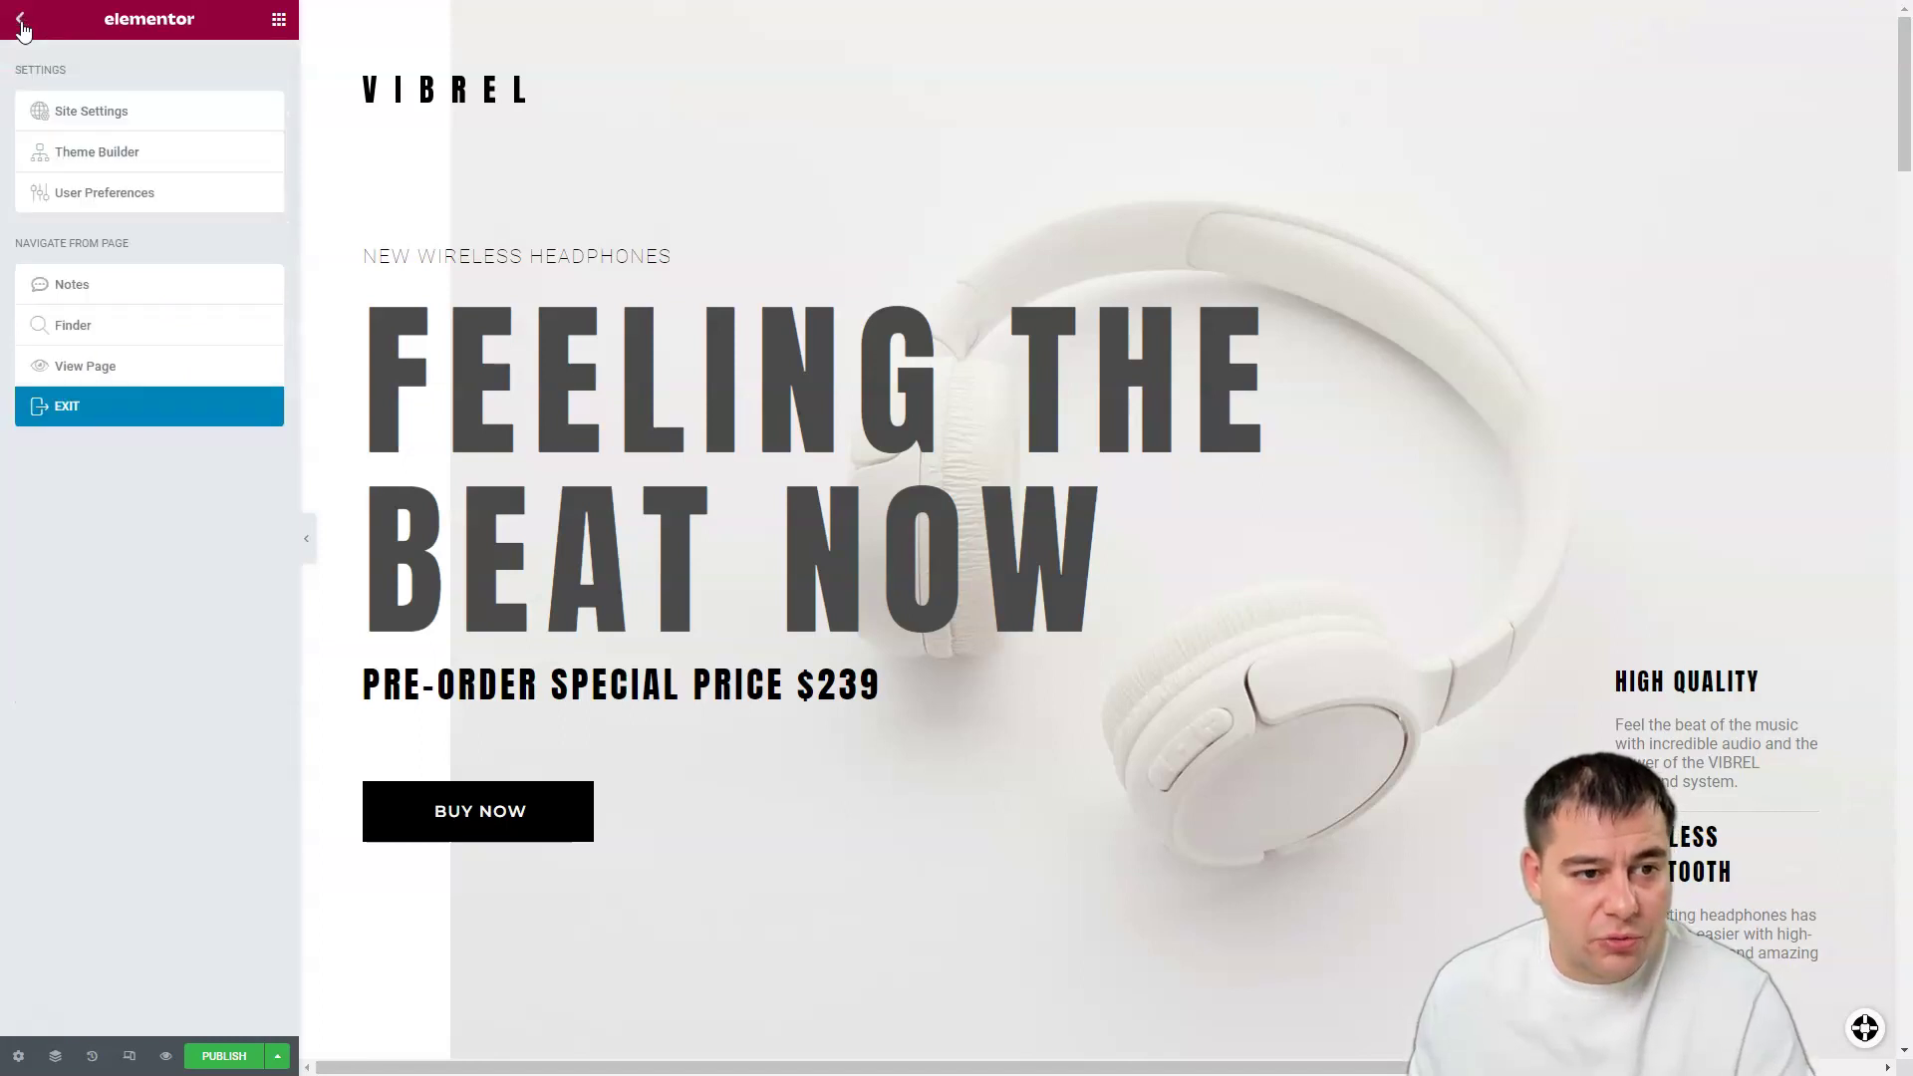
pyautogui.click(280, 22)
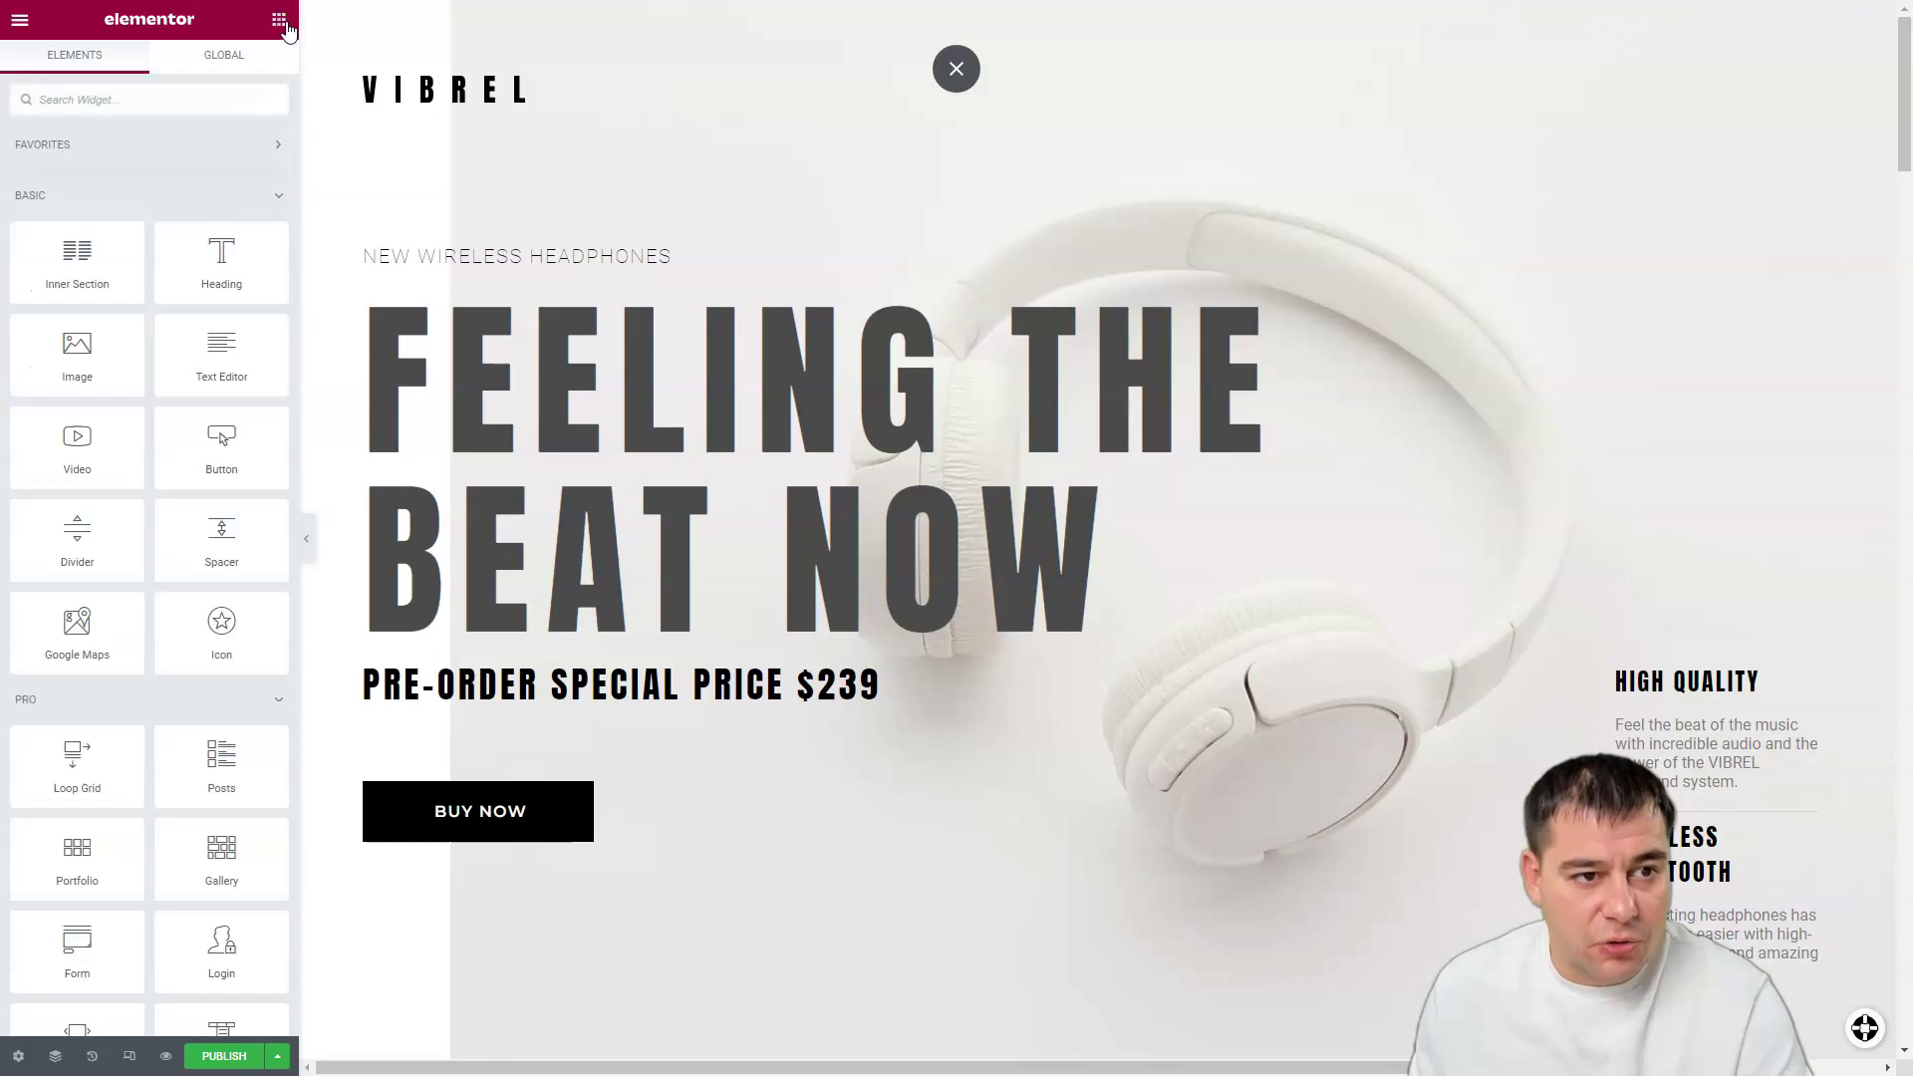
# Step: Examine the available widgets in the Basic, Pro and General categories, including Price Table, Countdown and Testimonial Carousel
pyautogui.scroll(-3, 1073, 555)
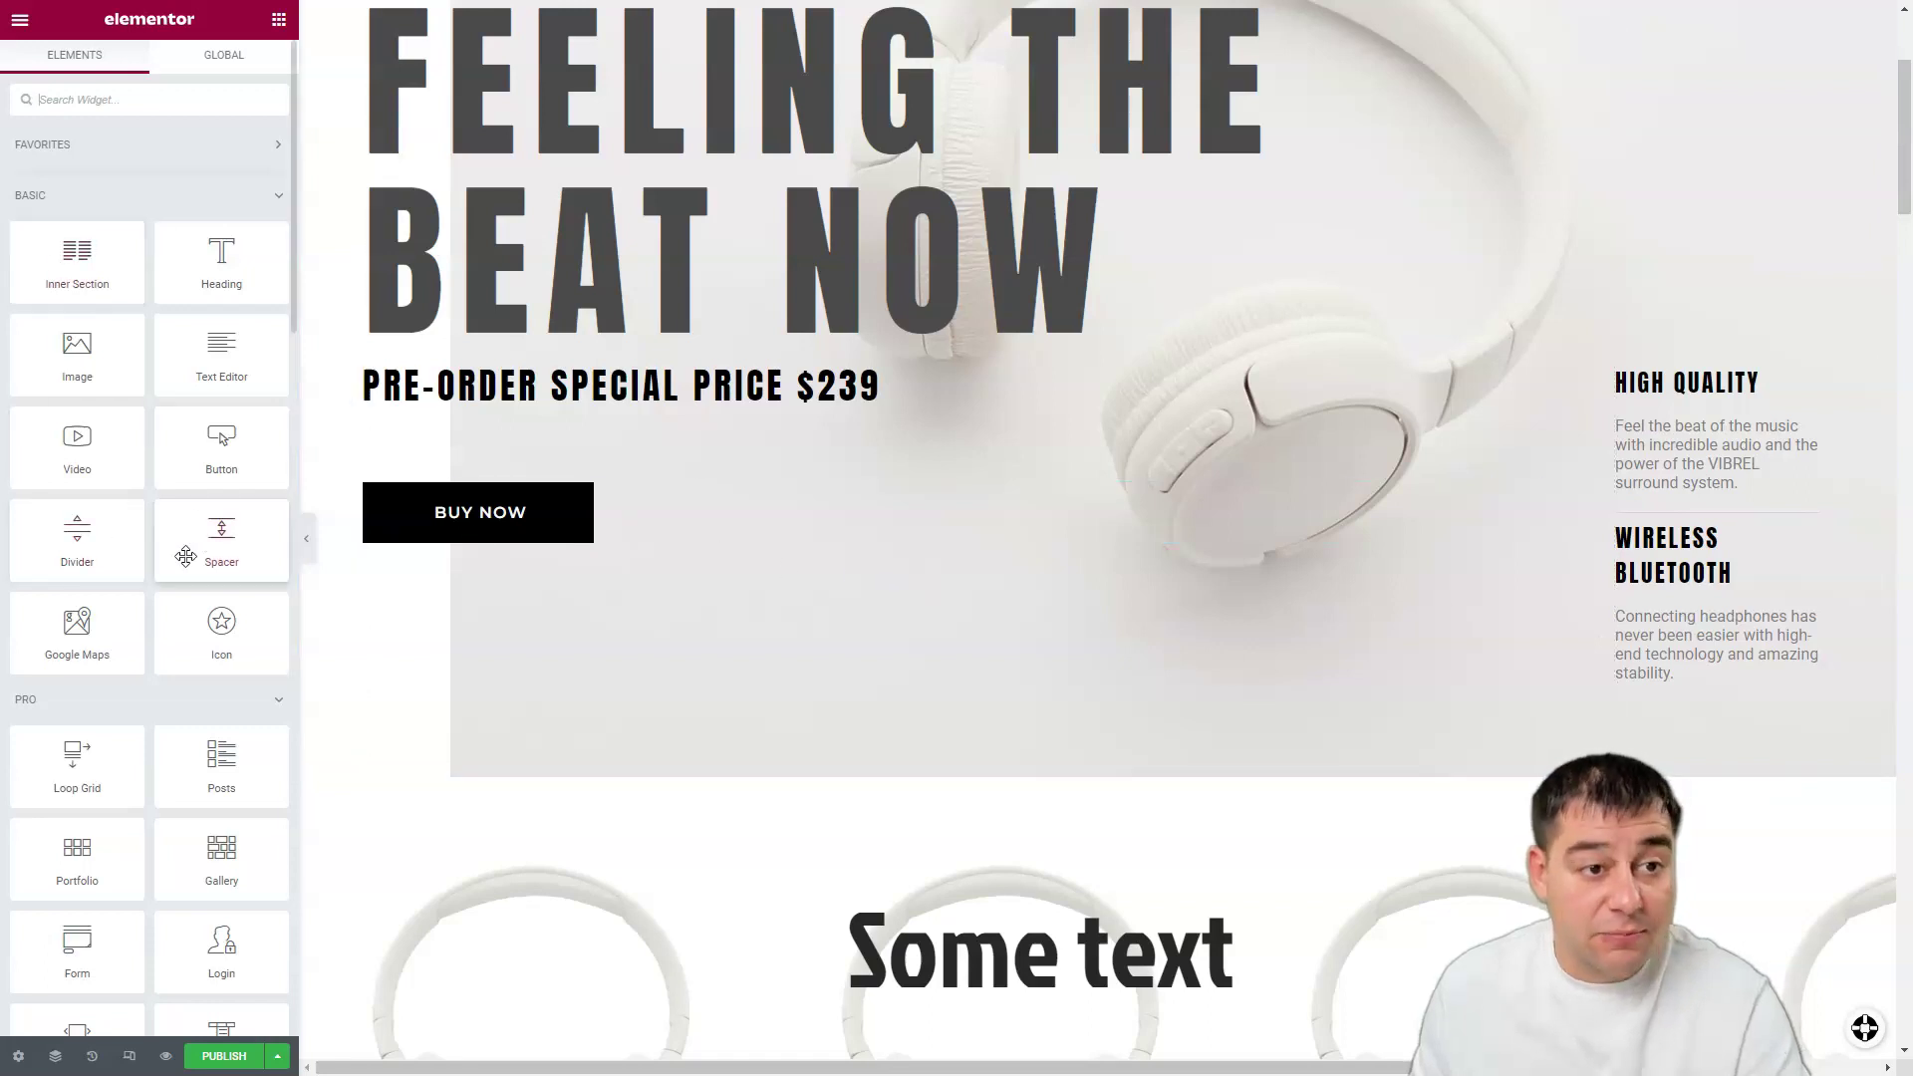
pyautogui.scroll(-6, 160, 573)
pyautogui.scroll(-6, 155, 578)
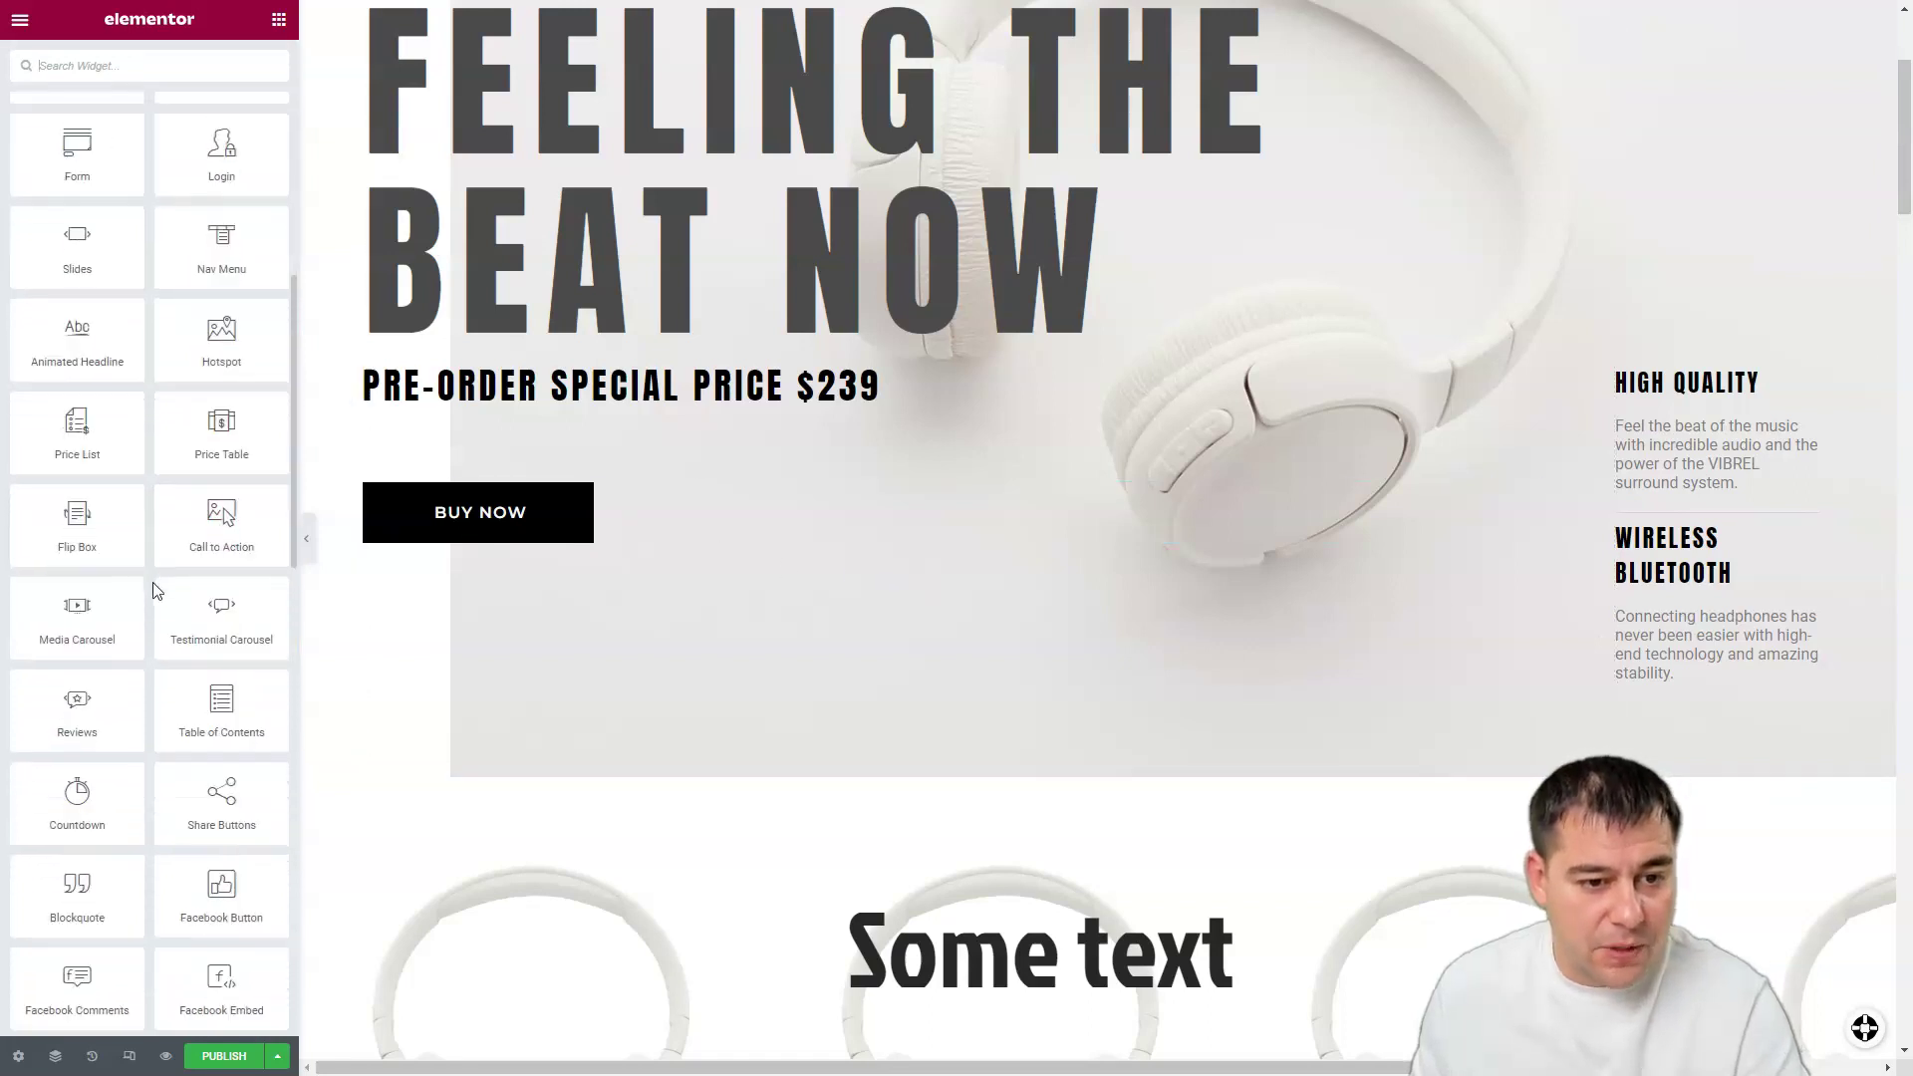
pyautogui.scroll(-3, 154, 591)
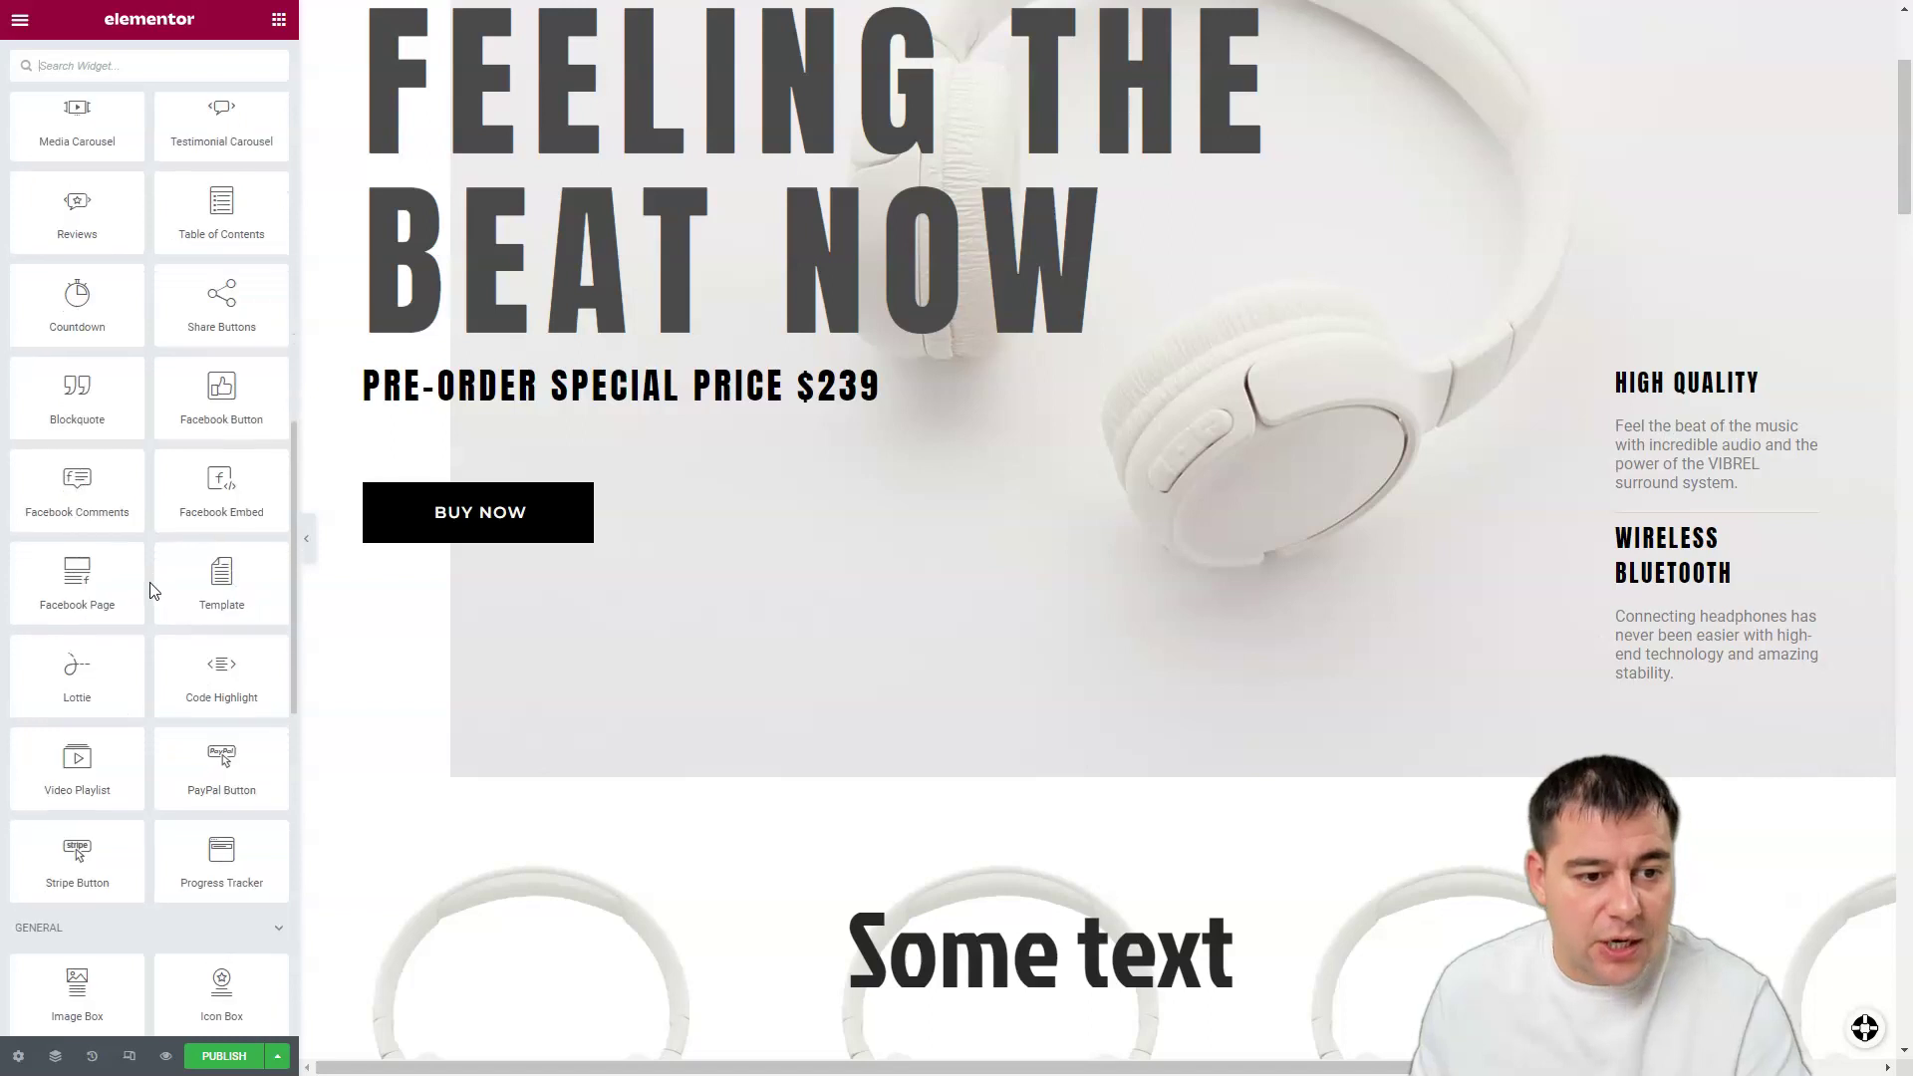
pyautogui.scroll(-6, 149, 596)
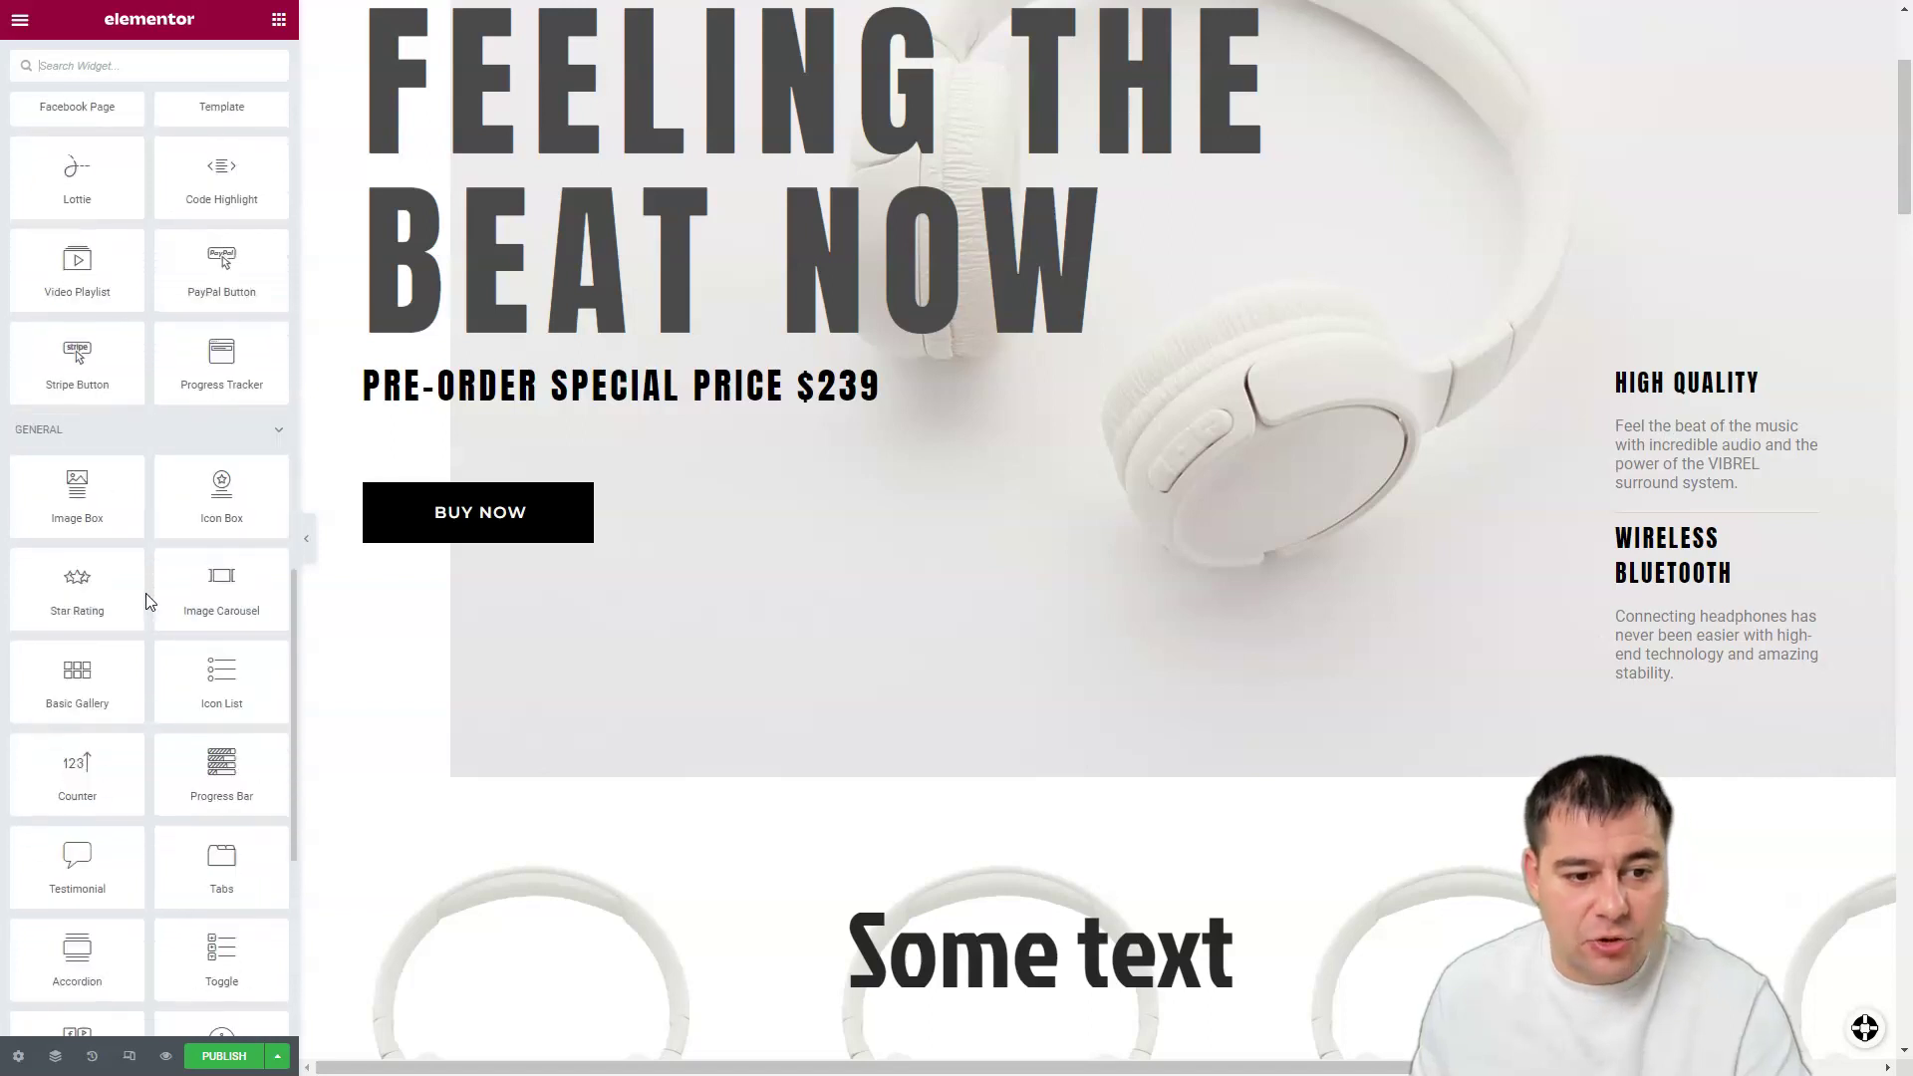
pyautogui.scroll(-3, 148, 598)
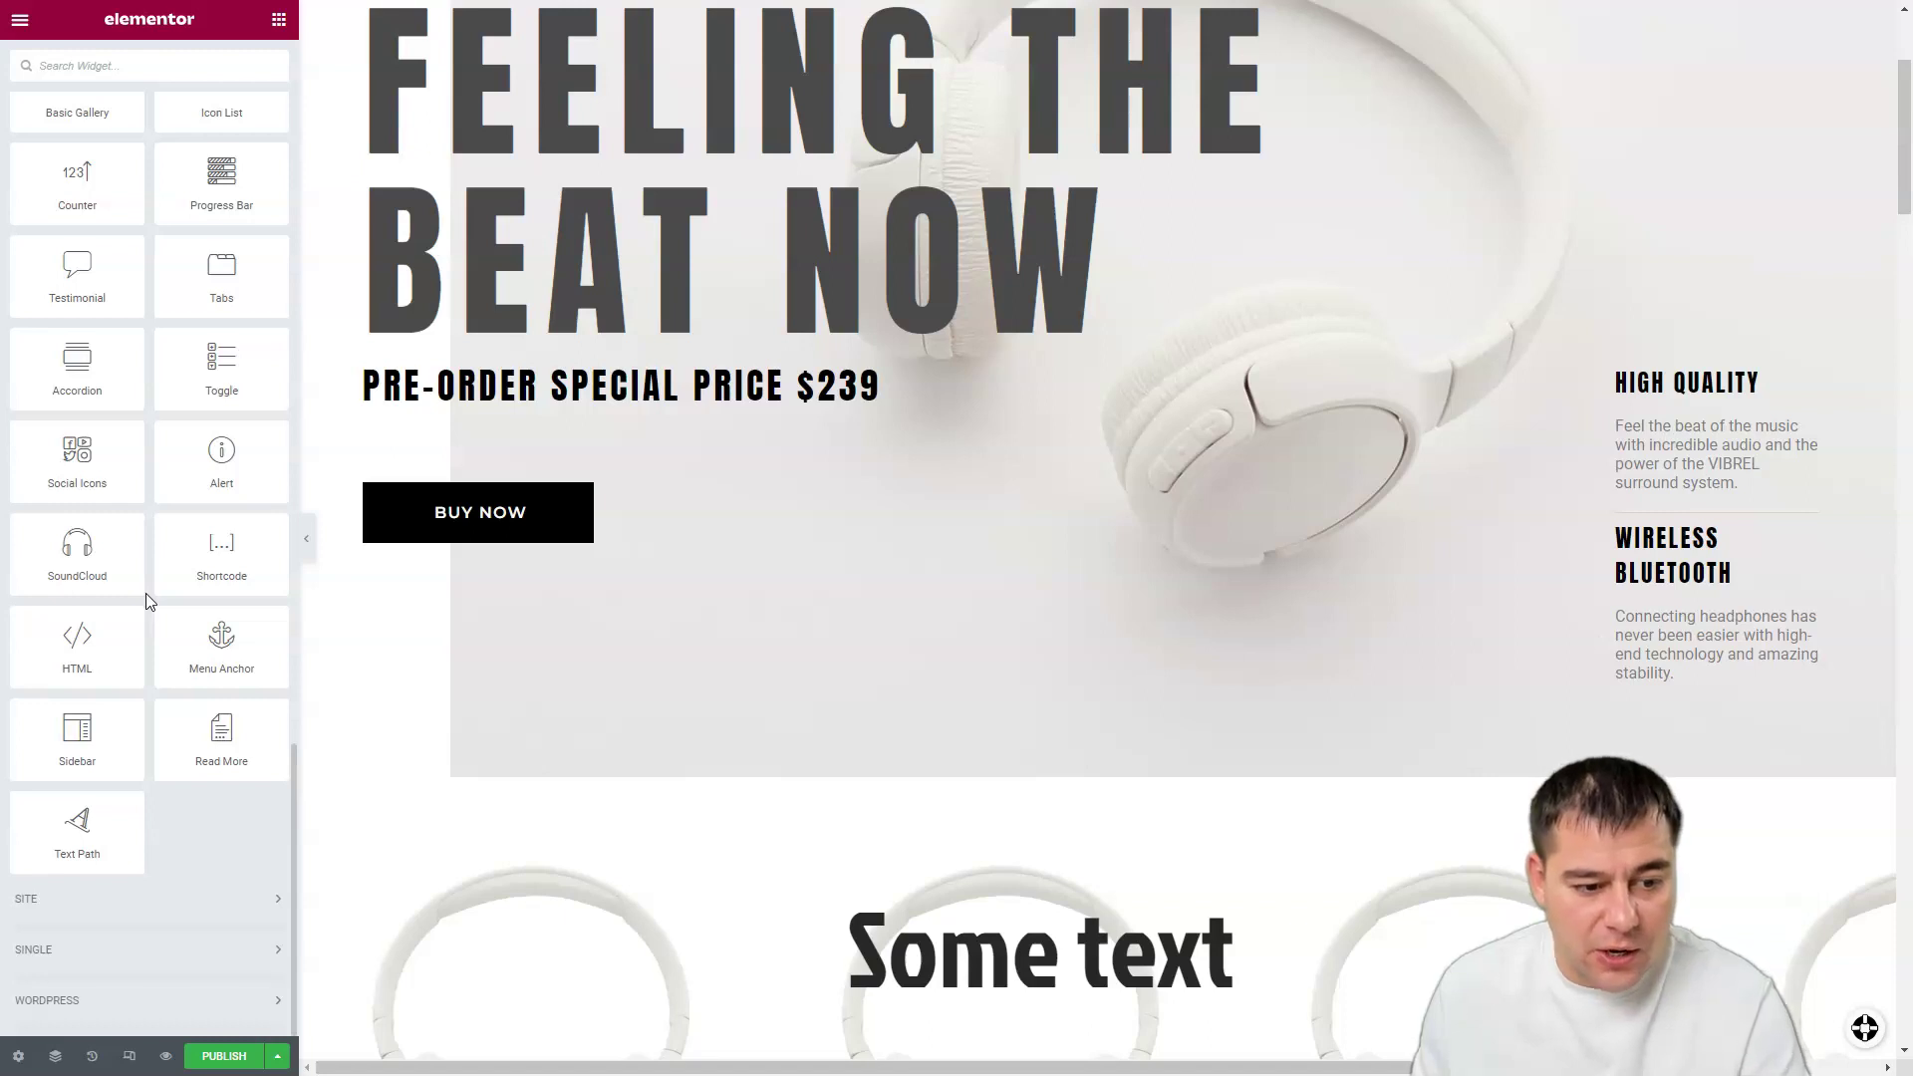
pyautogui.scroll(12, 146, 594)
pyautogui.scroll(12, 145, 594)
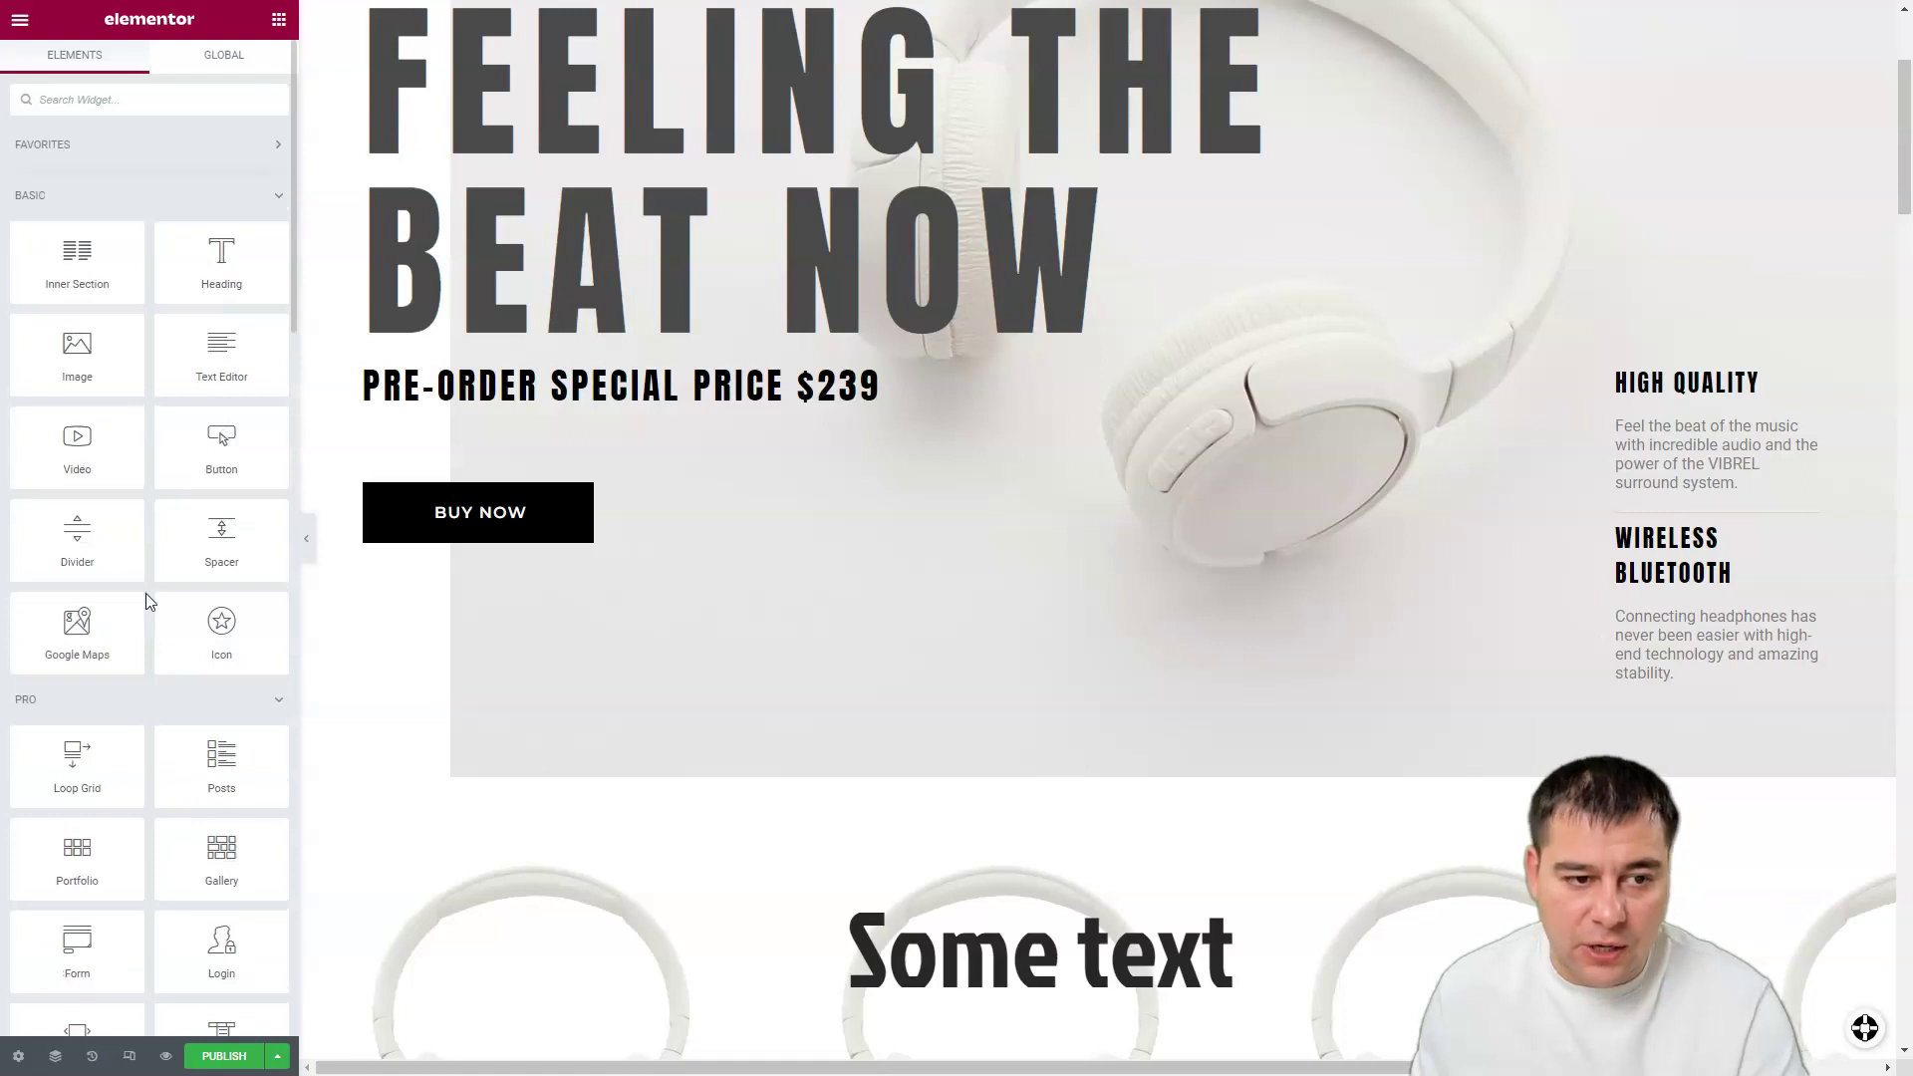
pyautogui.scroll(-4, 145, 594)
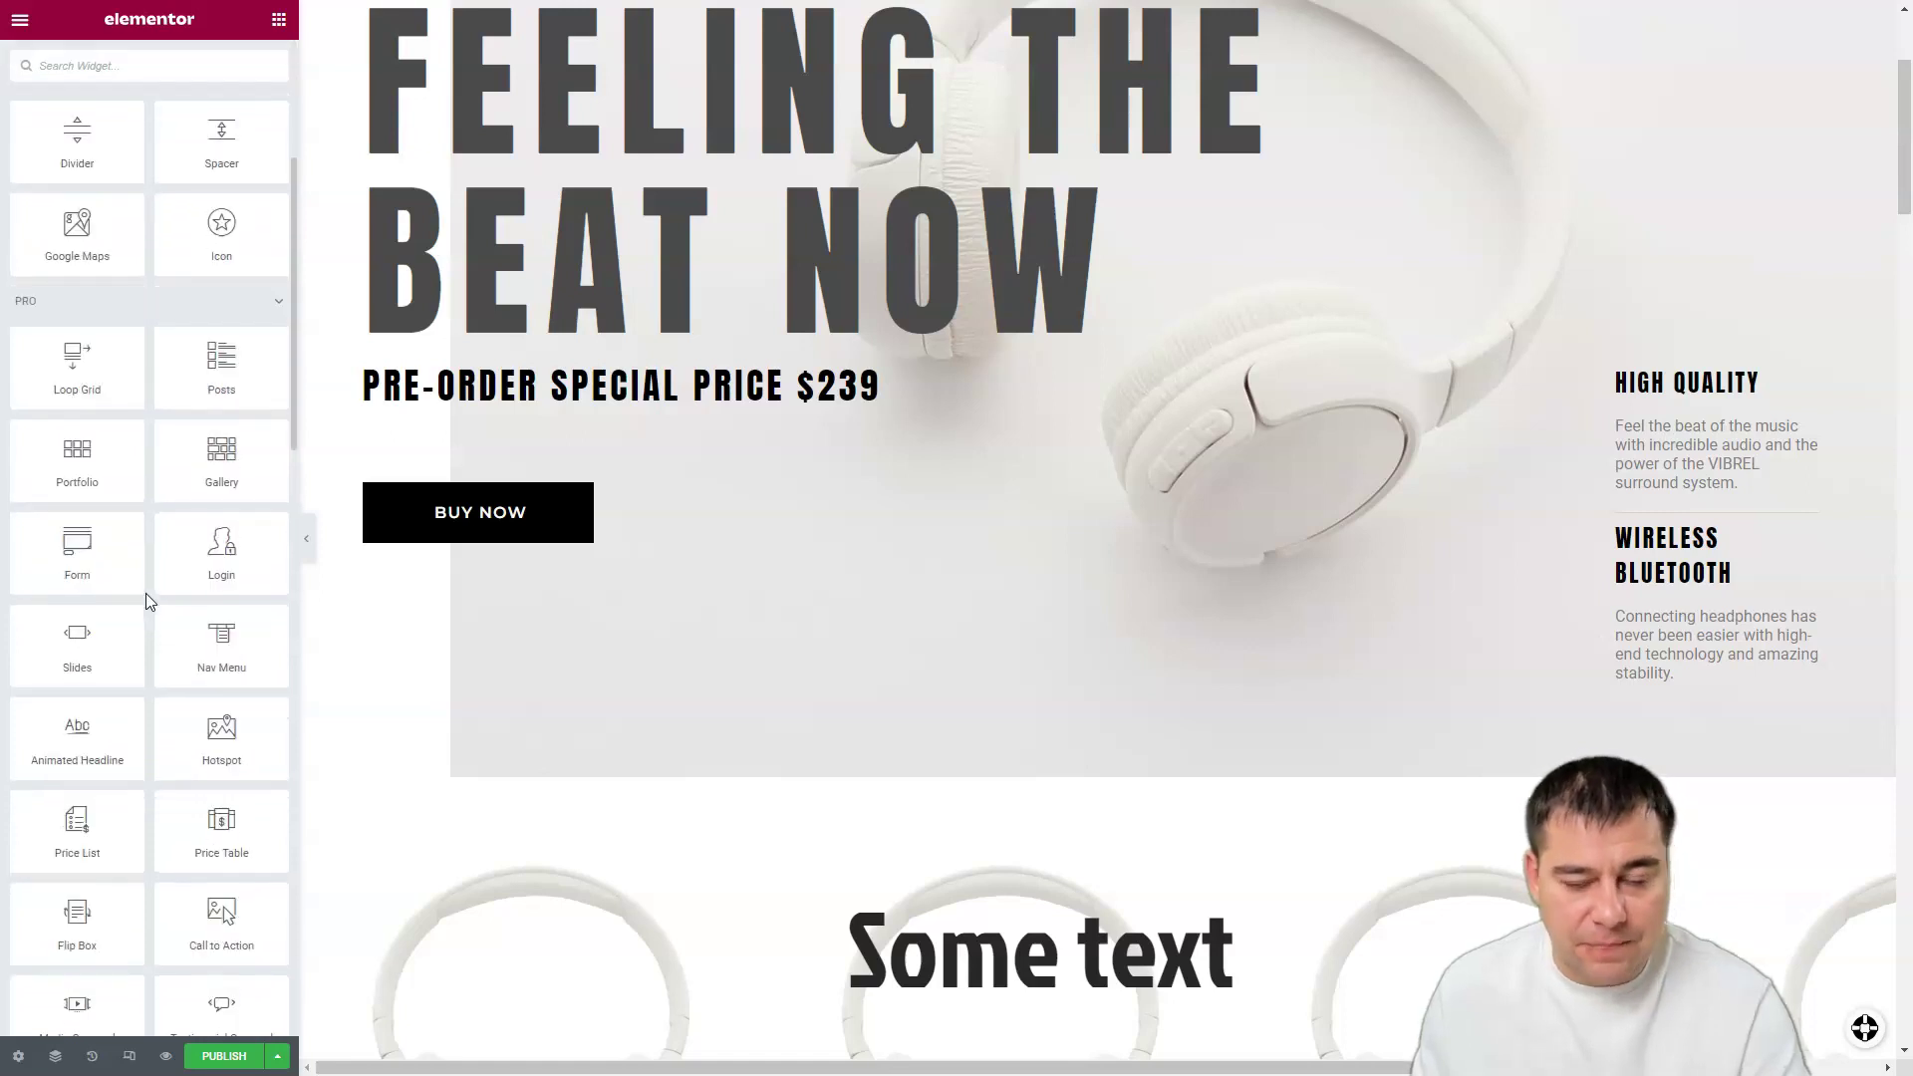
pyautogui.scroll(-2, 152, 678)
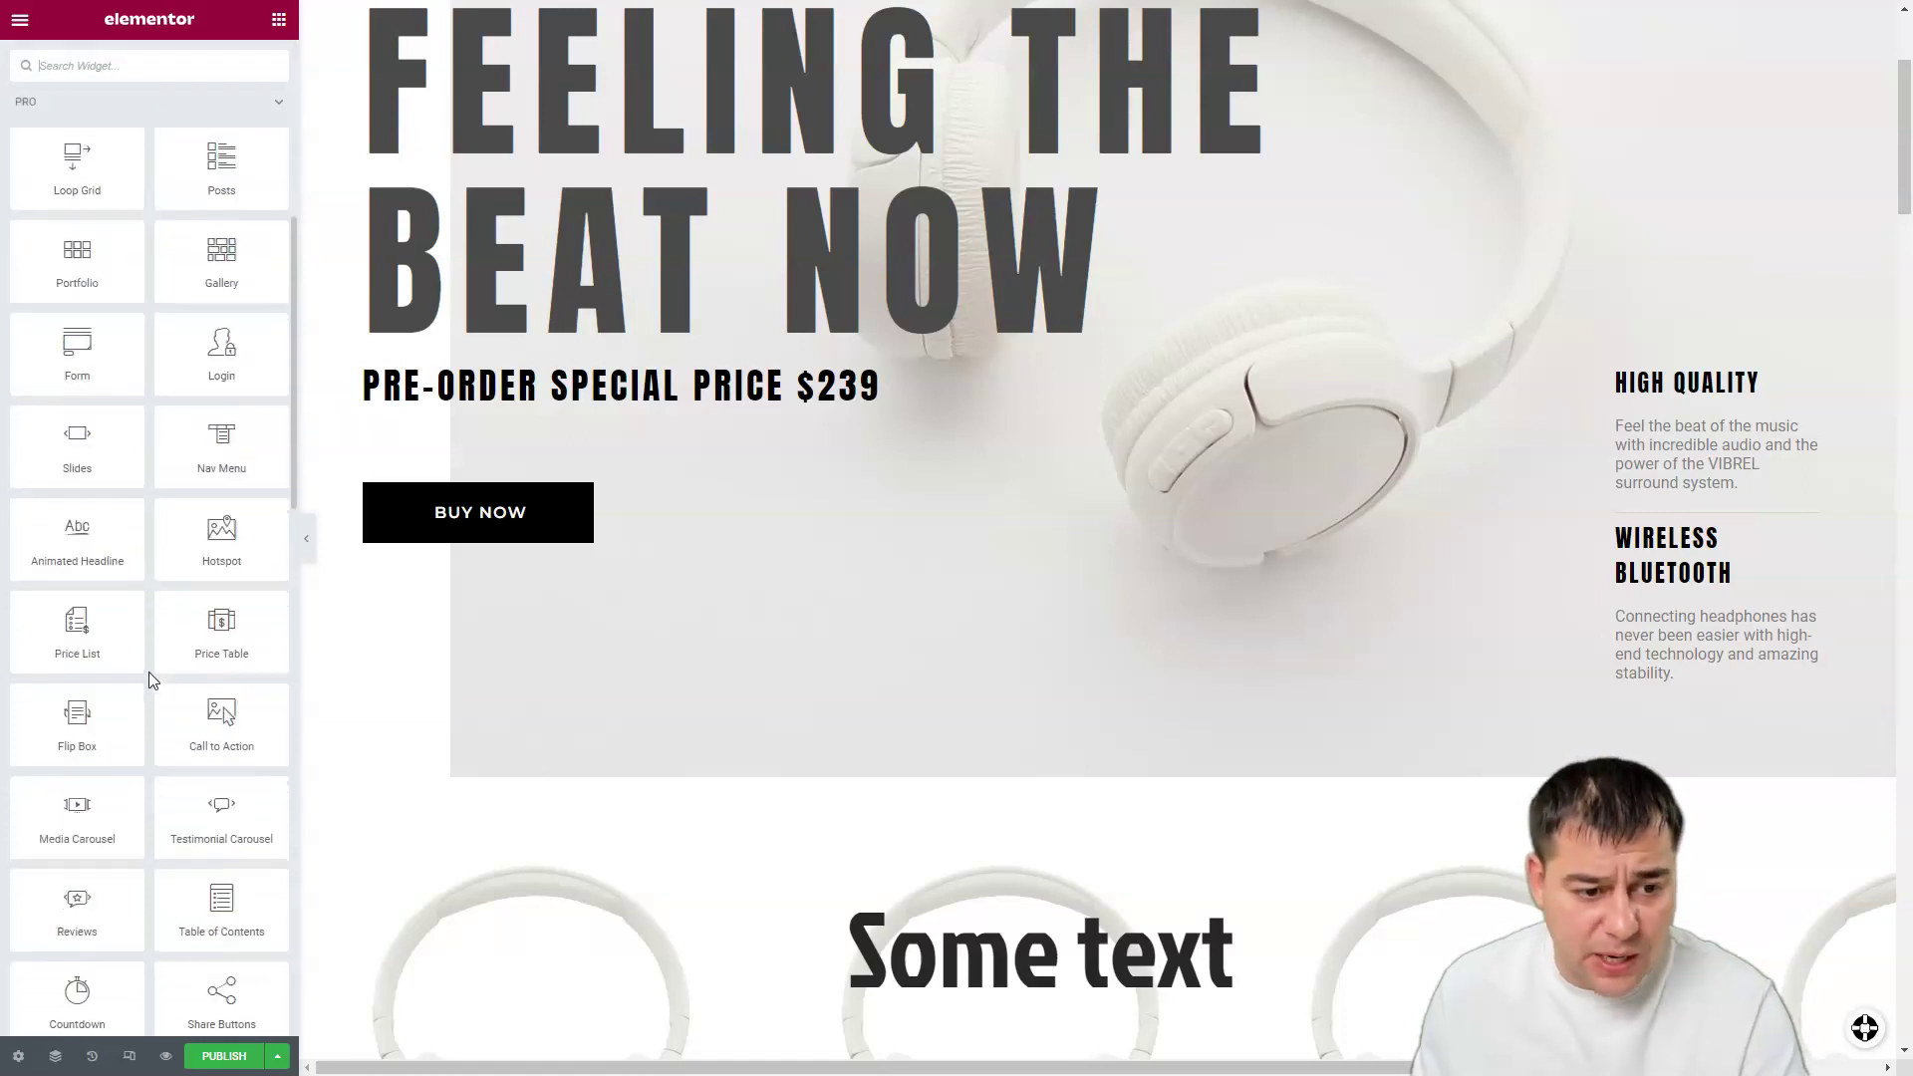
pyautogui.scroll(-3, 124, 720)
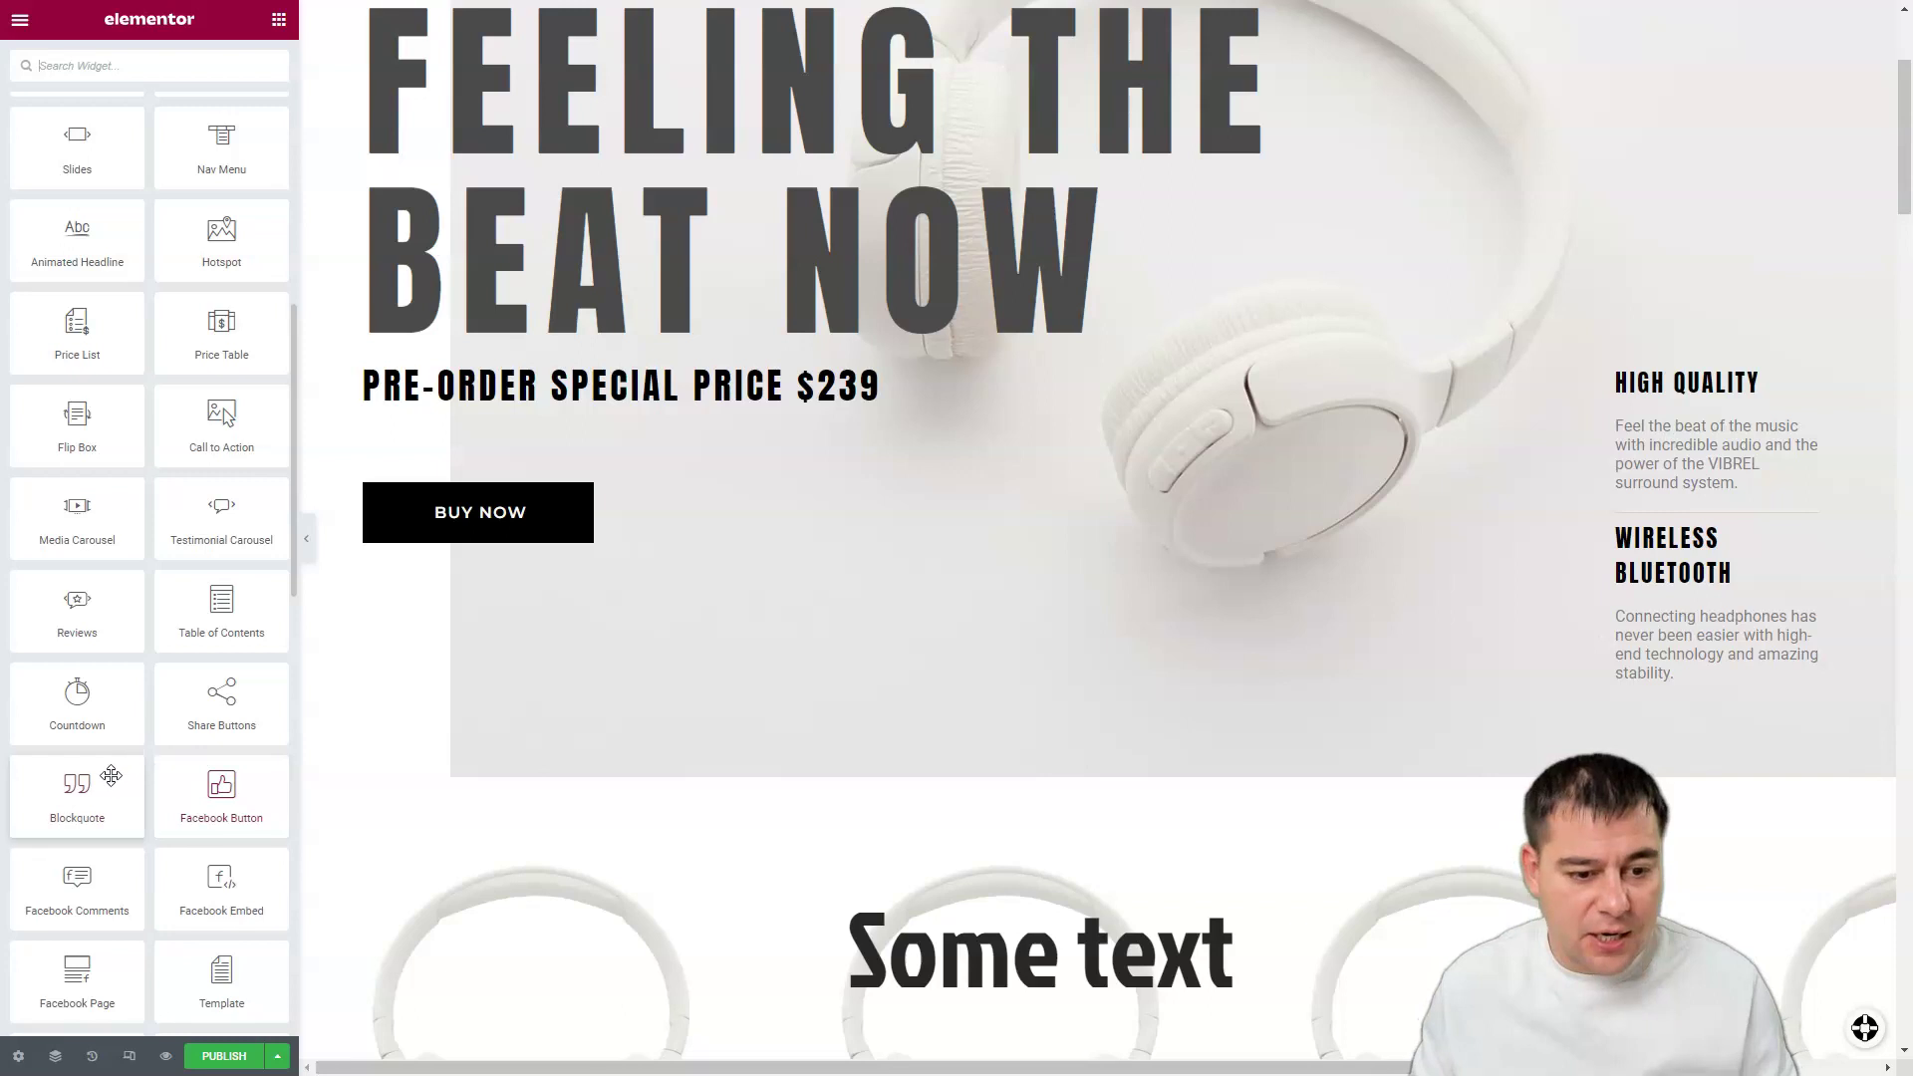
pyautogui.scroll(9, 140, 762)
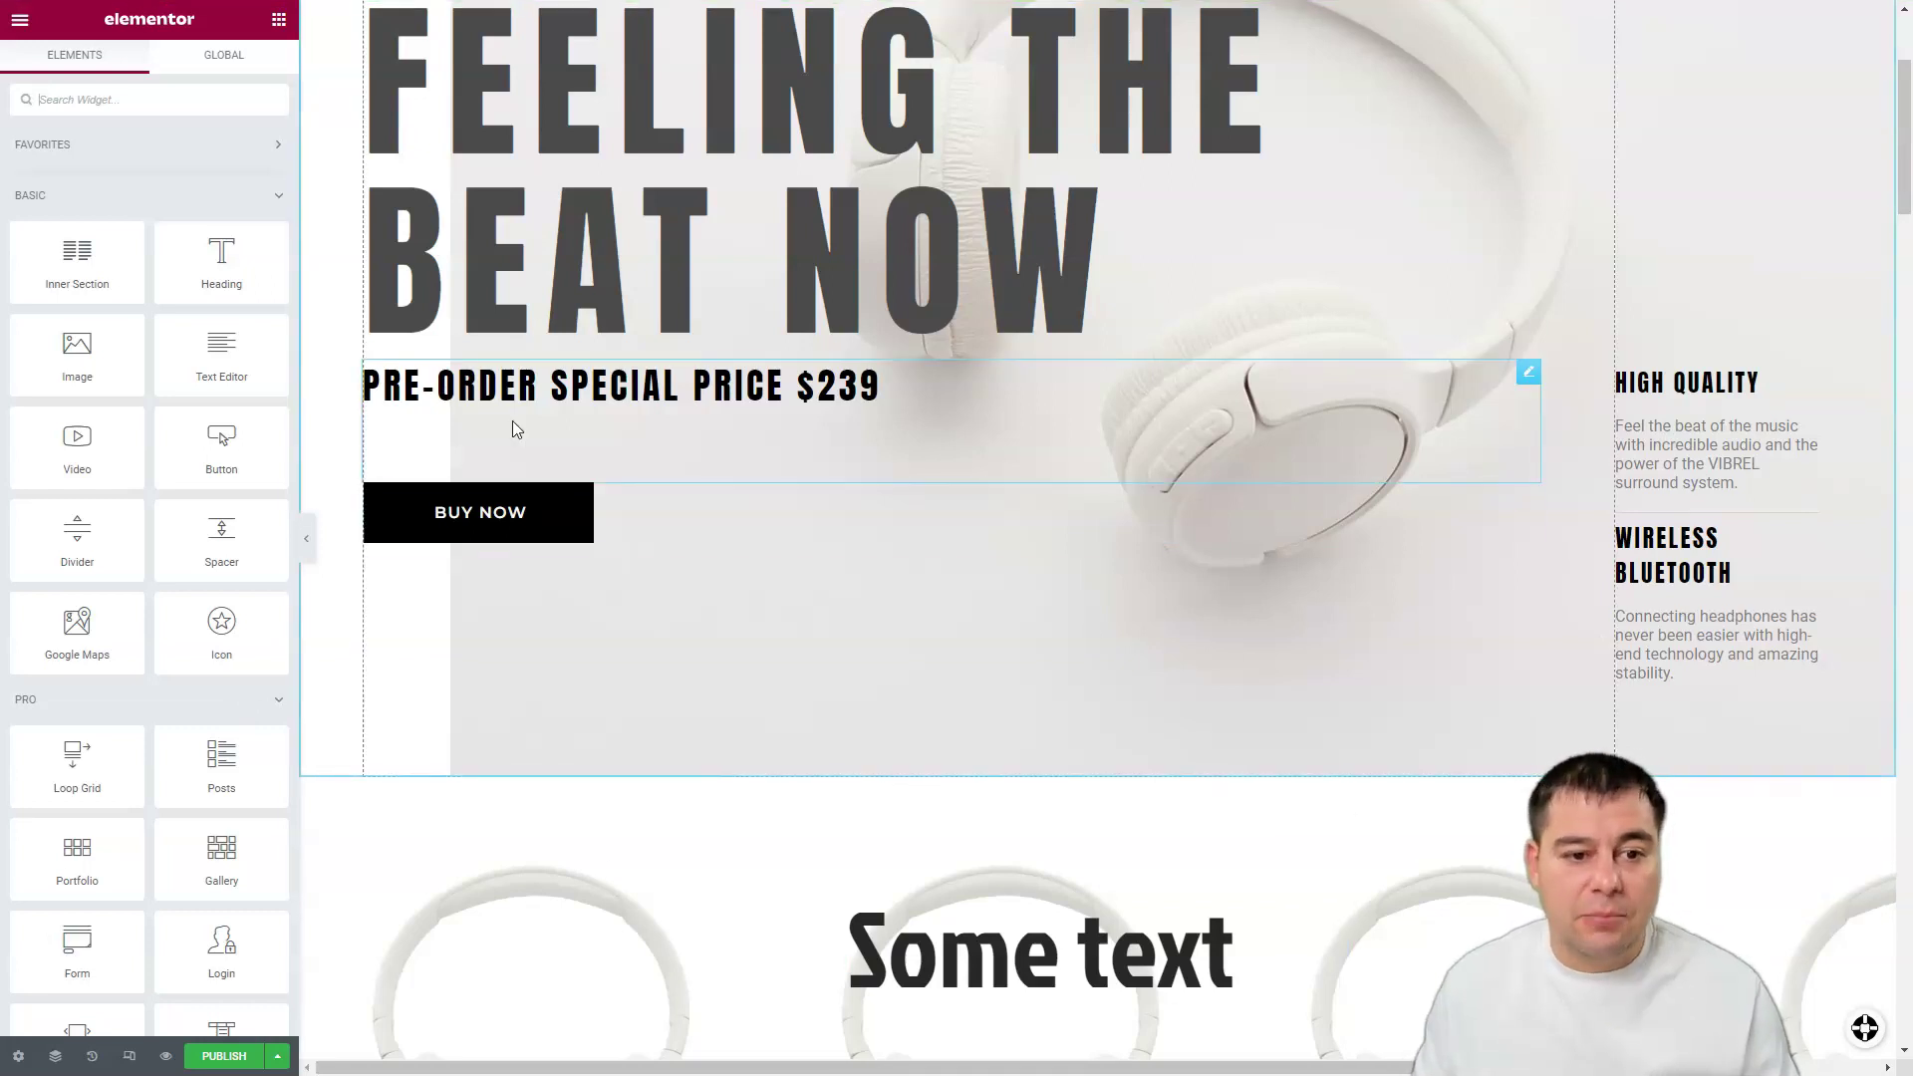
# Step: Hide the editing panel again and check the full-width hero together with the "Some text" section below it
pyautogui.click(307, 539)
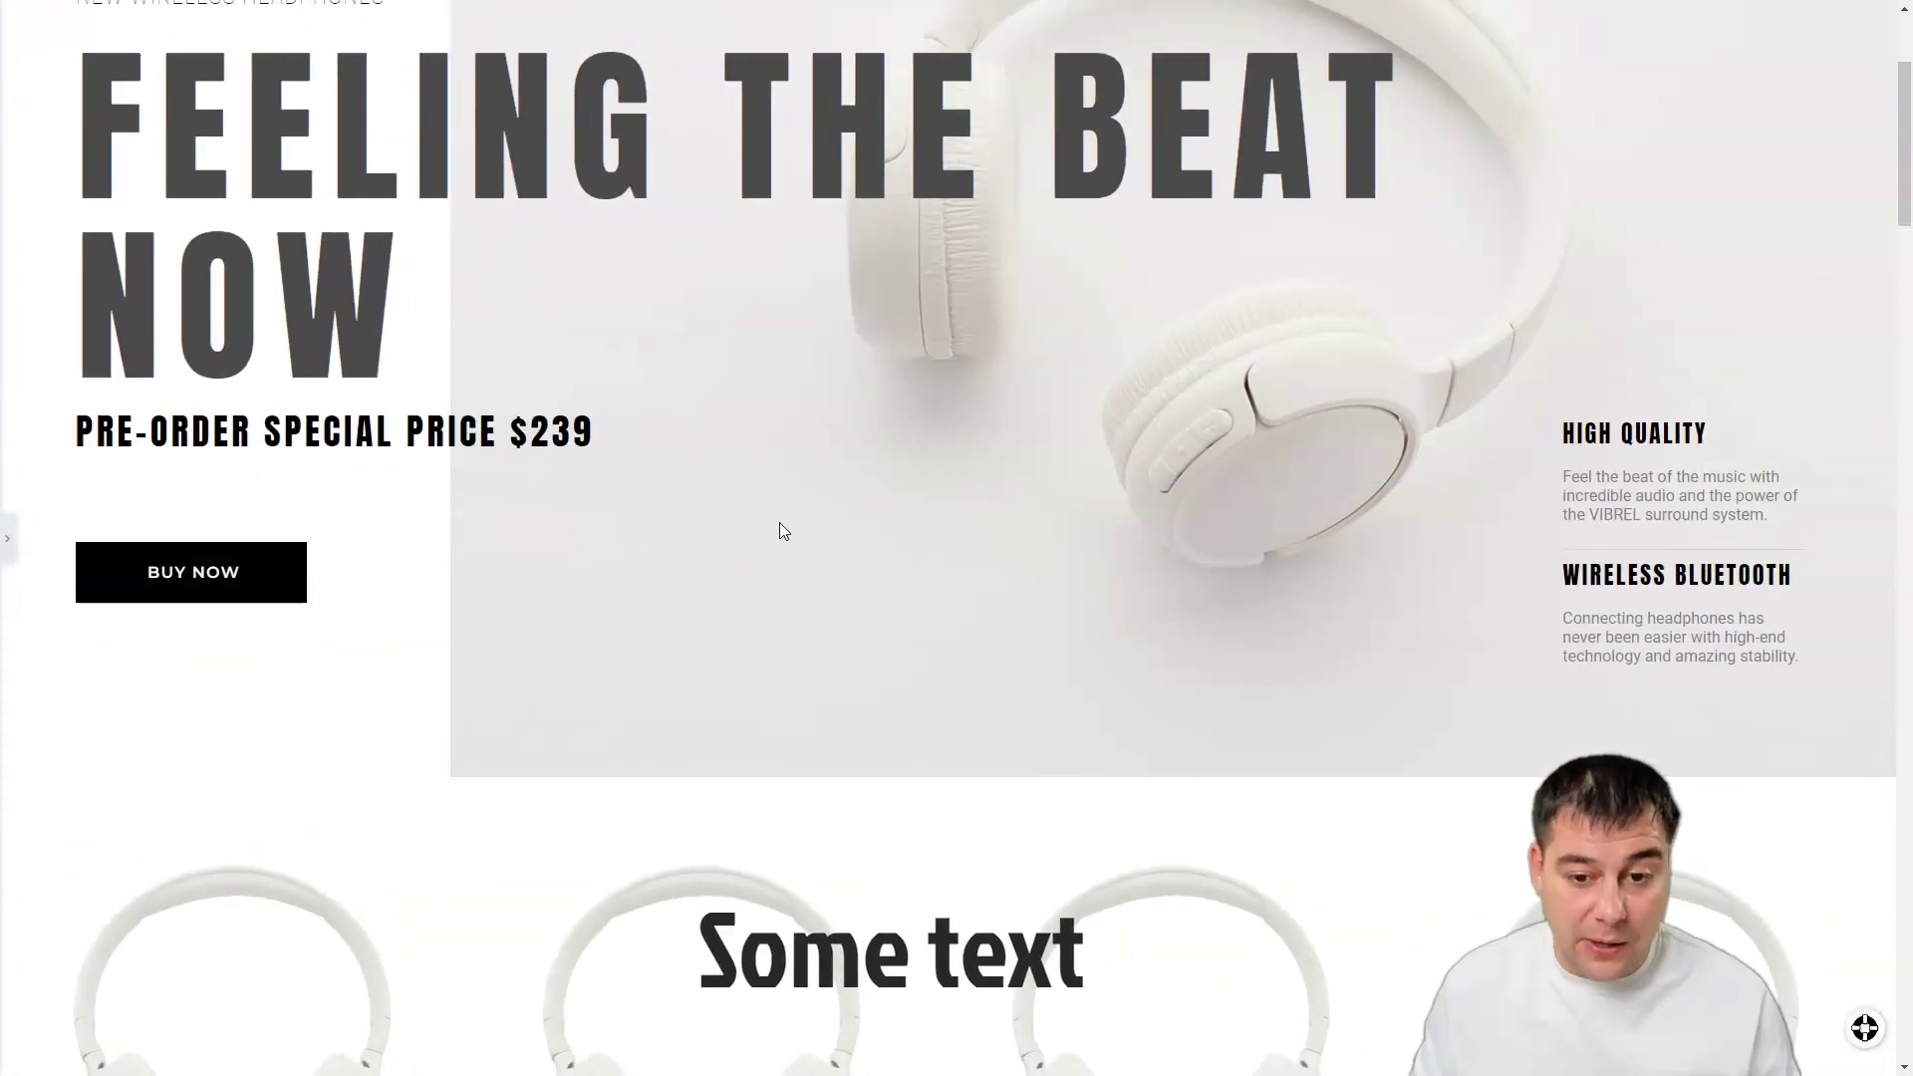
pyautogui.scroll(-2, 796, 532)
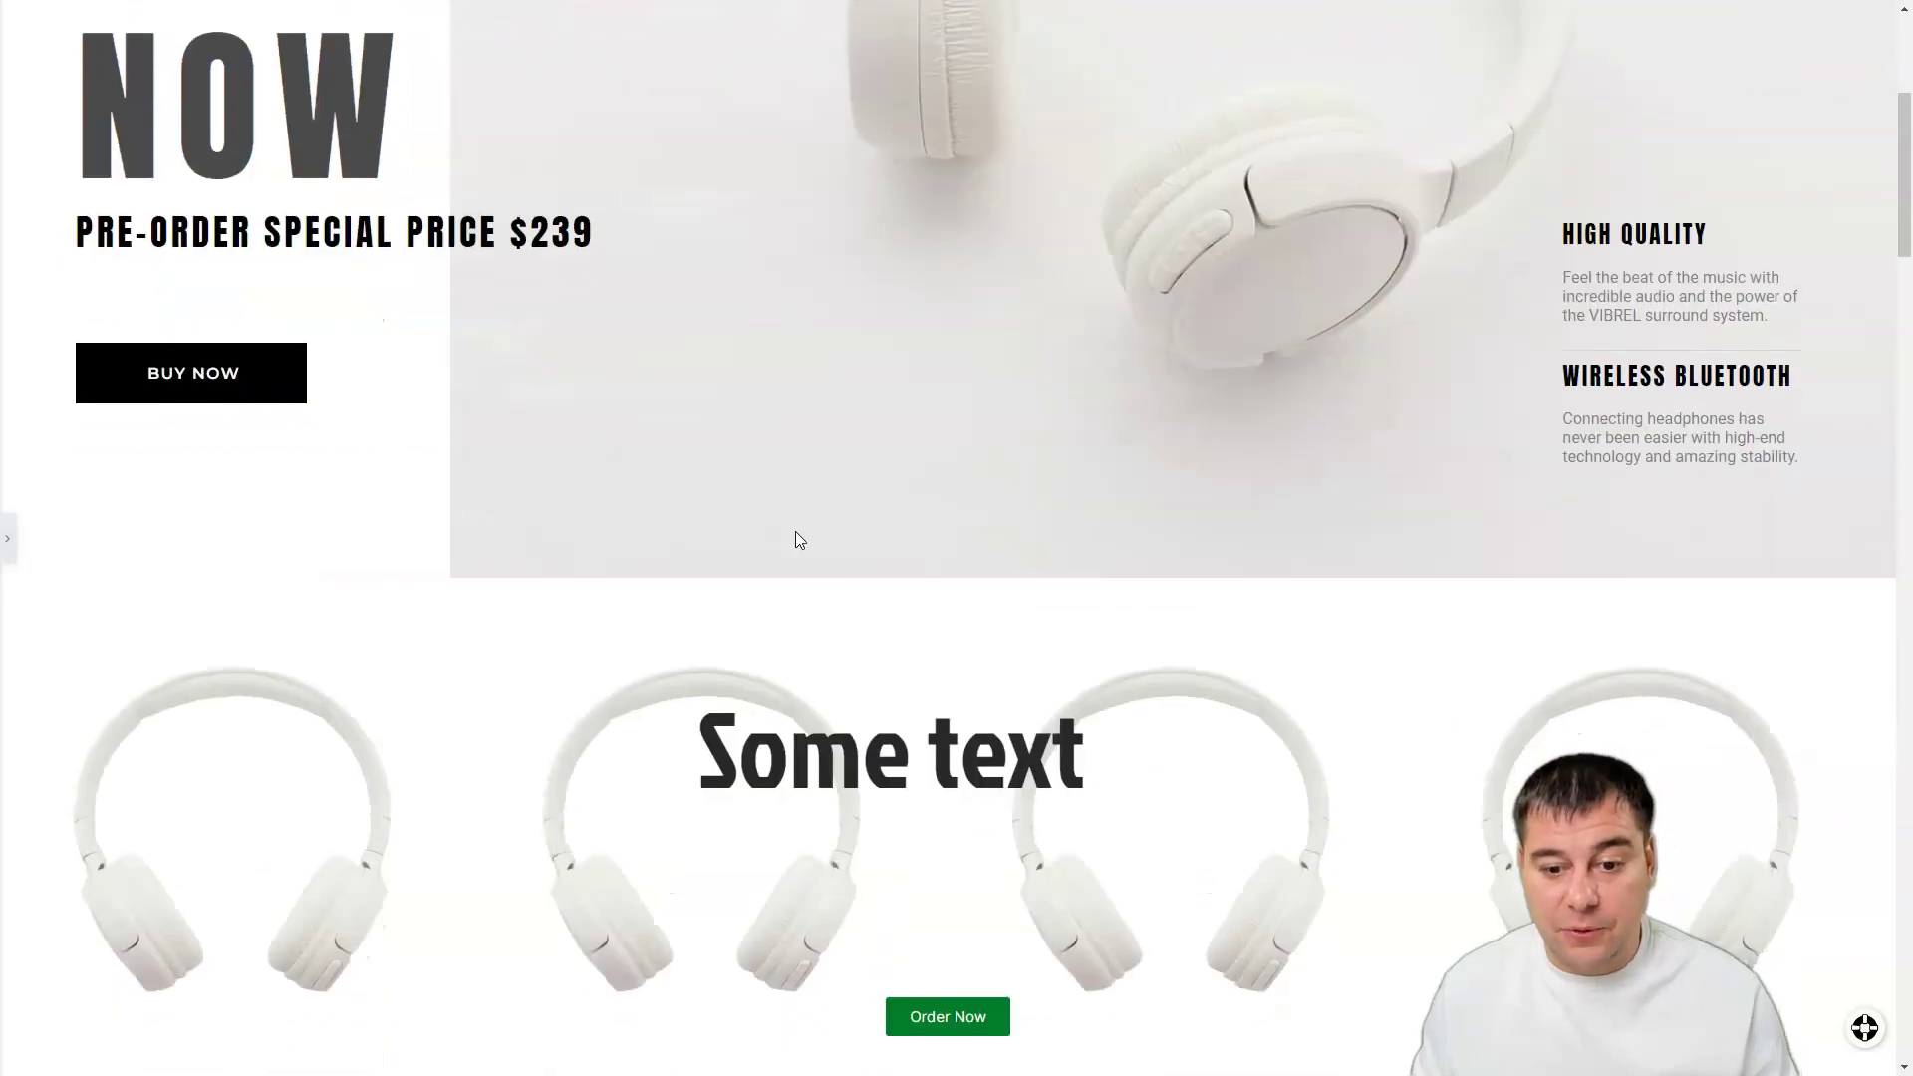
pyautogui.scroll(5, 795, 532)
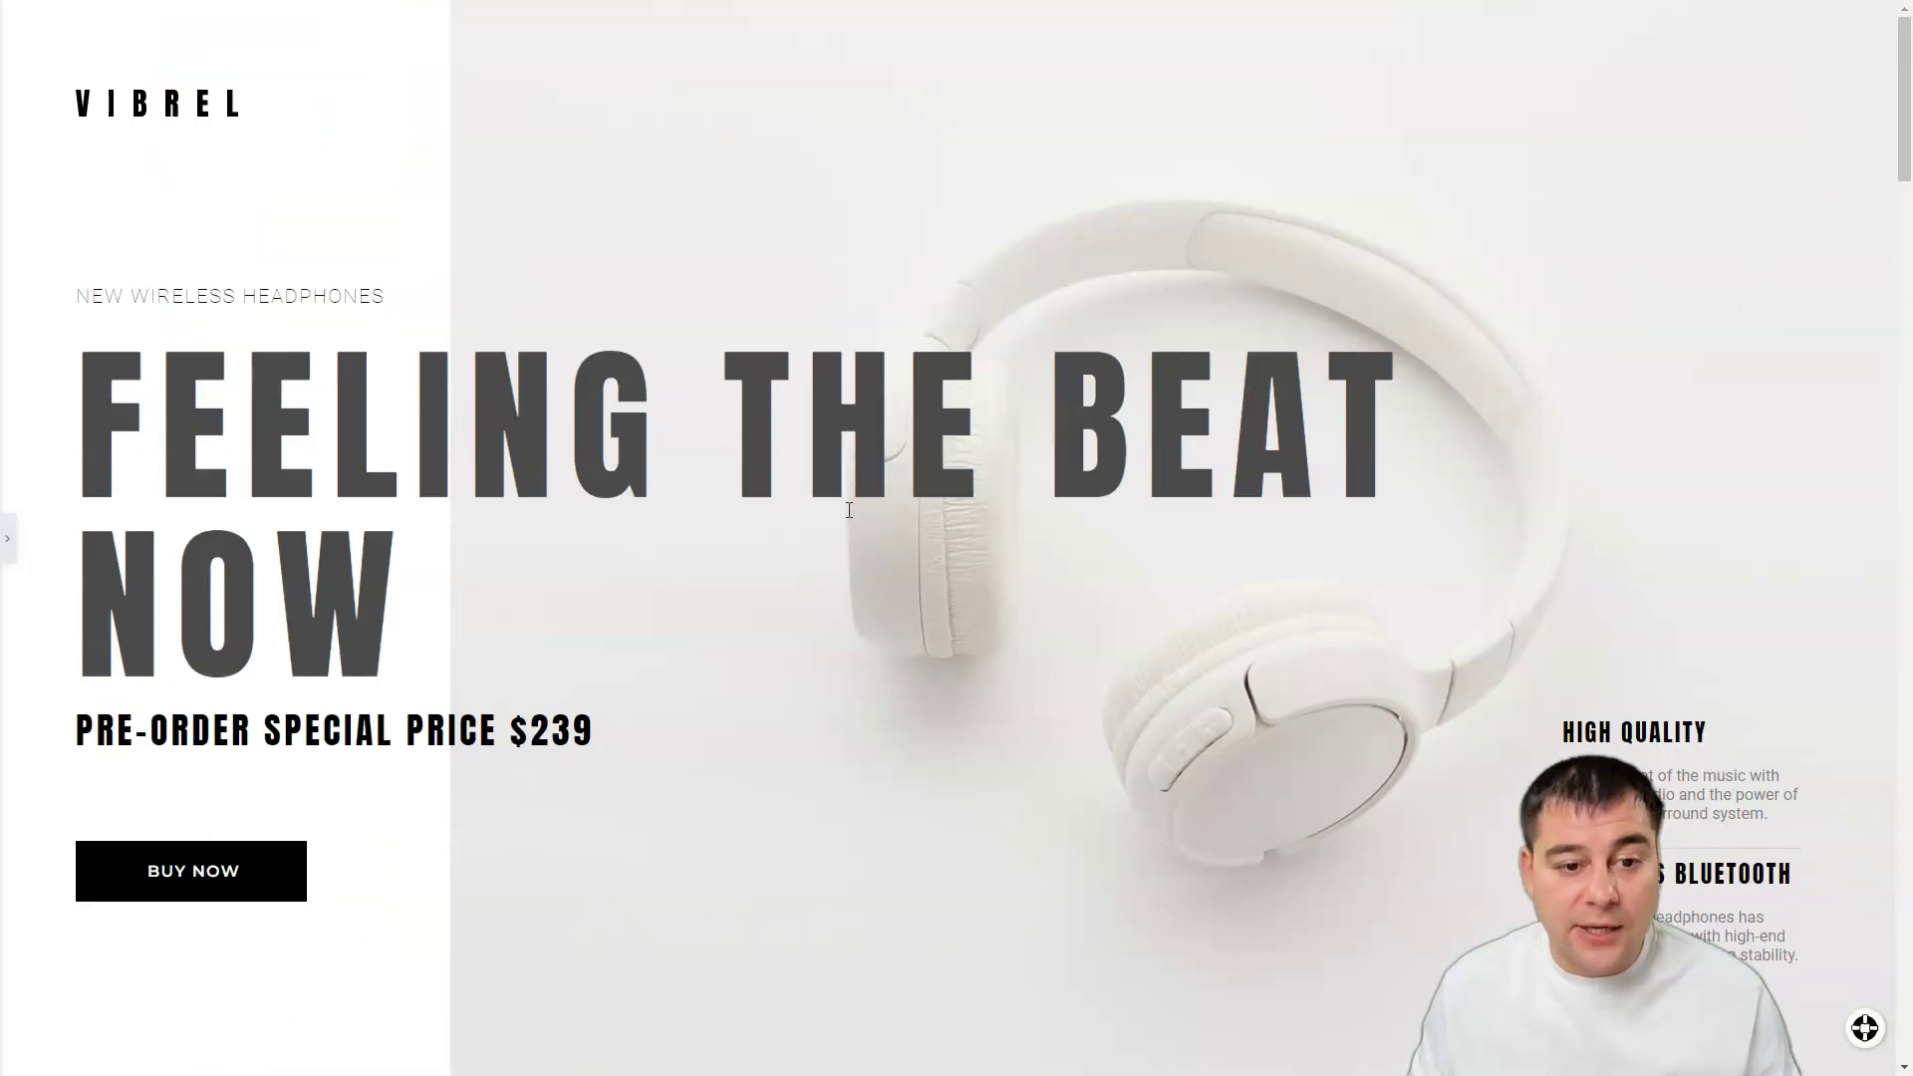